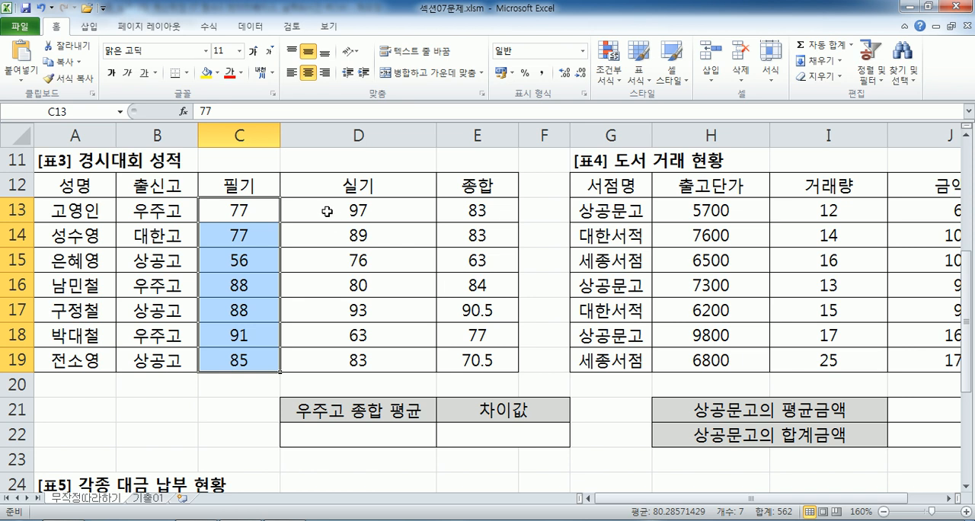
Examine the 경시대회 성적 table range A12:E19 as the database, including its 종합 header in E12 as the field.
{"action": "left_click", "coordinate": [260, 209]}
{"action": "left_click", "coordinate": [329, 209]}
{"action": "left_click", "coordinate": [477, 211]}
{"action": "left_click", "coordinate": [540, 207]}
{"action": "left_click_drag", "start_coordinate": [517, 208], "coordinate": [496, 206]}
{"action": "left_click", "coordinate": [228, 220]}
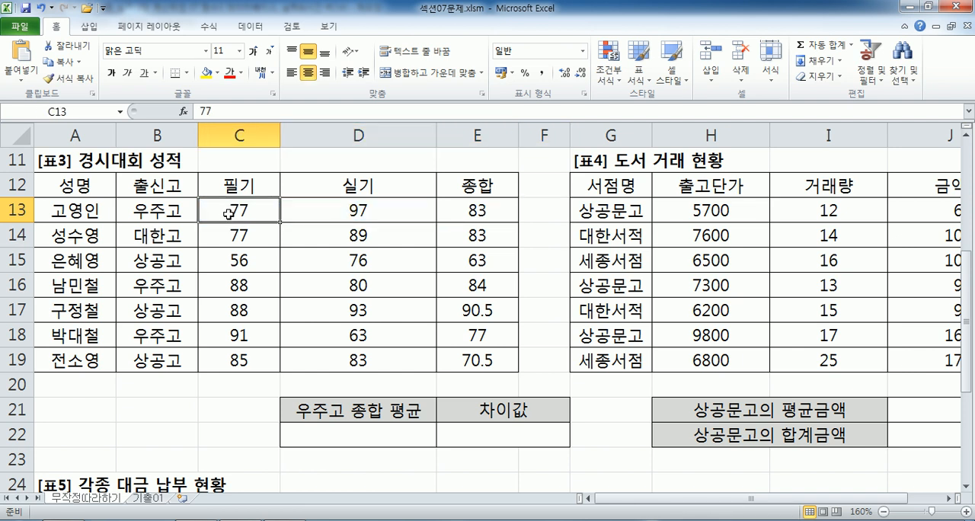
{"action": "left_click_drag", "start_coordinate": [70, 185], "coordinate": [469, 356]}
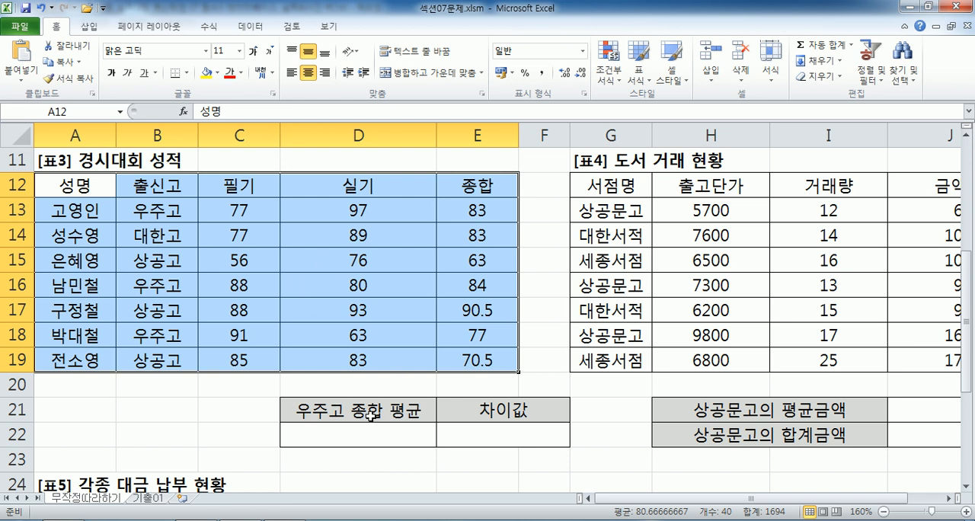
{"action": "left_click", "coordinate": [466, 183]}
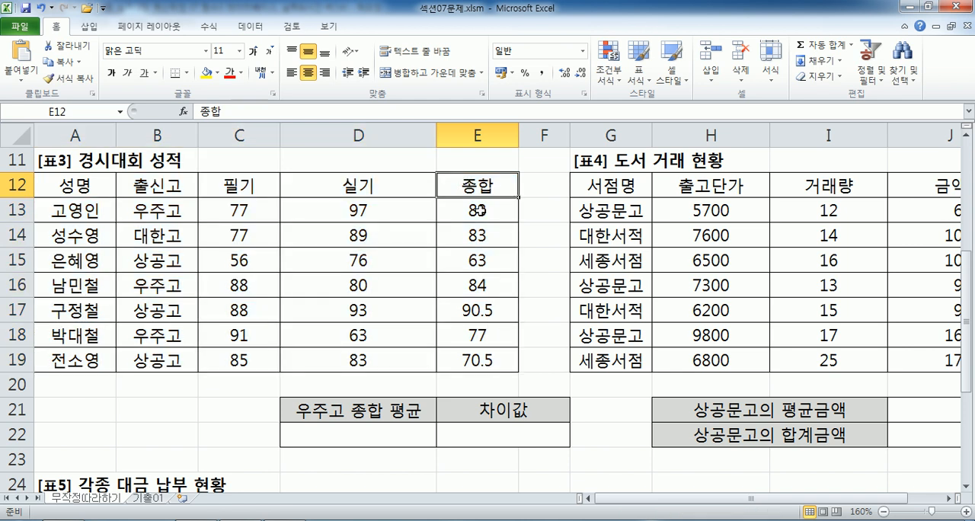
{"action": "left_click_drag", "start_coordinate": [481, 222], "coordinate": [479, 334]}
{"action": "left_click", "coordinate": [467, 189]}
{"action": "left_click_drag", "start_coordinate": [79, 183], "coordinate": [473, 358]}
{"action": "key", "text": "Tab"}
{"action": "key", "text": "Tab"}
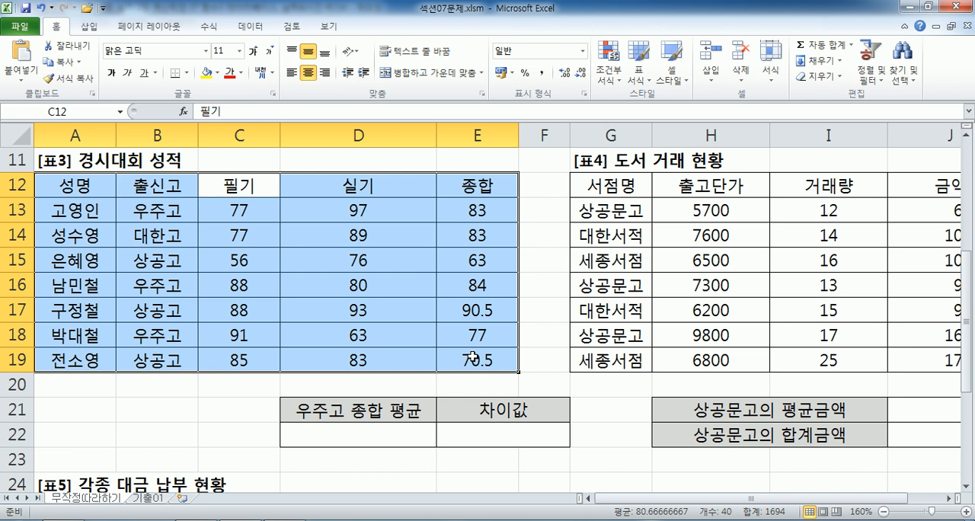
{"action": "key", "text": "Tab"}
{"action": "key", "text": "Tab"}
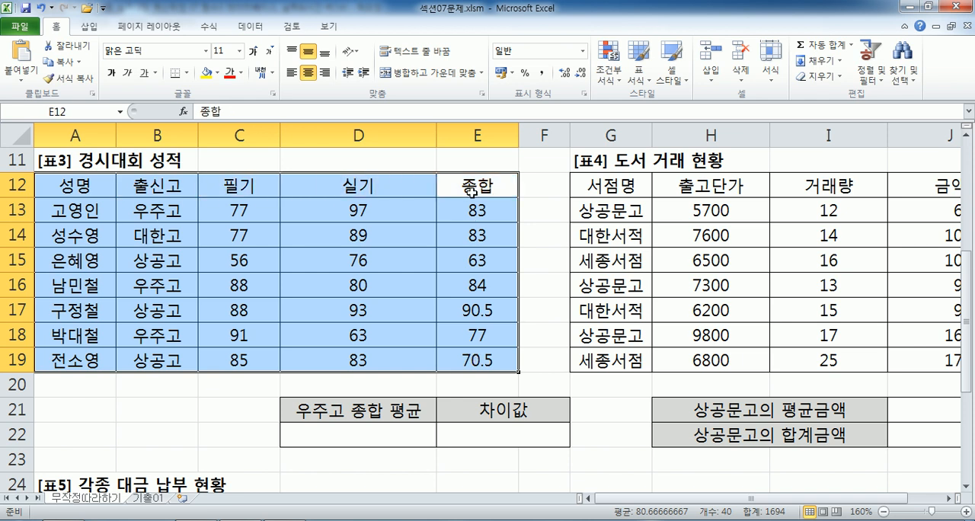
{"action": "key", "text": "shift+Tab"}
{"action": "key", "text": "shift+Tab"}
{"action": "key", "text": "shift+Tab"}
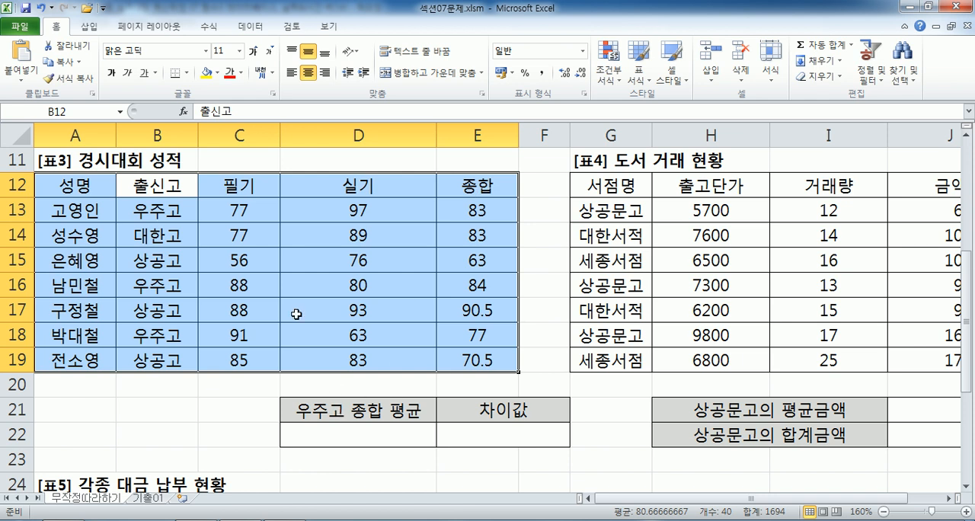
Examine the 출신고 header and the school cells below it in B12:B14 as an adjacent criteria range.
{"action": "left_click_drag", "start_coordinate": [152, 190], "coordinate": [145, 211]}
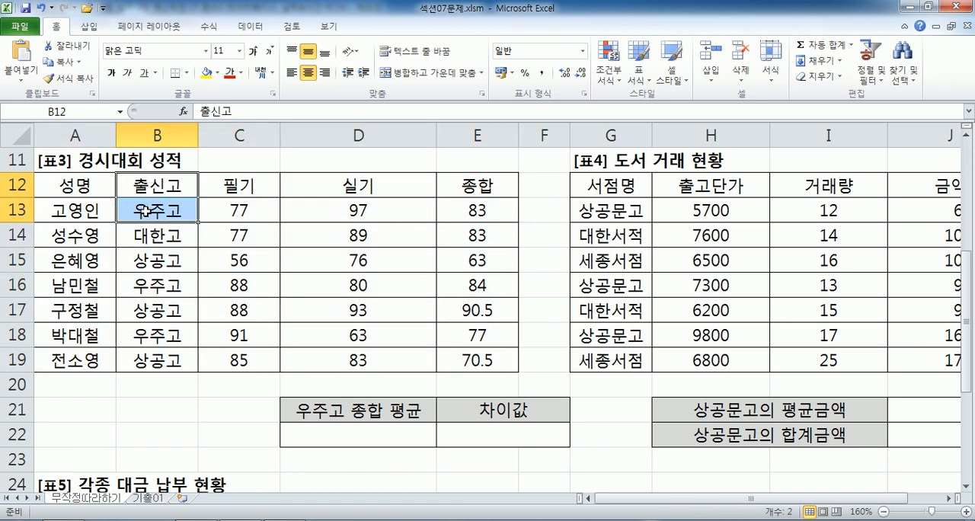
{"action": "left_click", "coordinate": [145, 211]}
{"action": "left_click", "coordinate": [141, 185]}
{"action": "left_click_drag", "start_coordinate": [142, 185], "coordinate": [144, 203]}
{"action": "left_click_drag", "start_coordinate": [72, 185], "coordinate": [489, 197]}
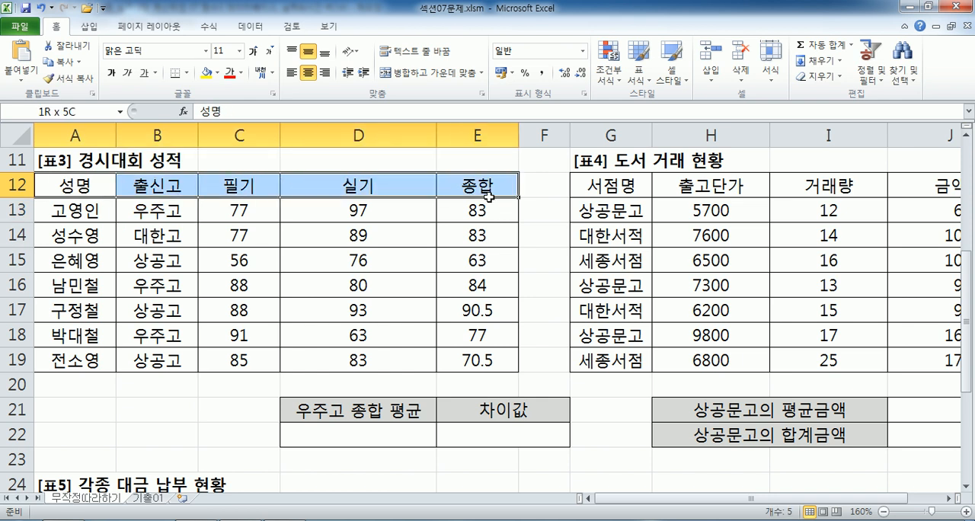
{"action": "left_click_drag", "start_coordinate": [489, 197], "coordinate": [491, 201]}
{"action": "left_click", "coordinate": [152, 237]}
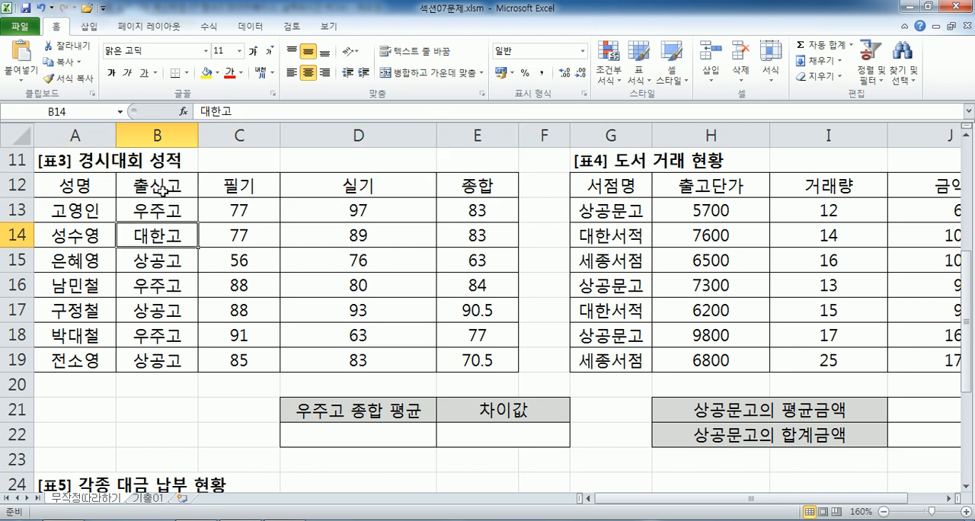
{"action": "left_click", "coordinate": [160, 189]}
{"action": "left_click", "coordinate": [148, 237]}
{"action": "left_click", "coordinate": [151, 189]}
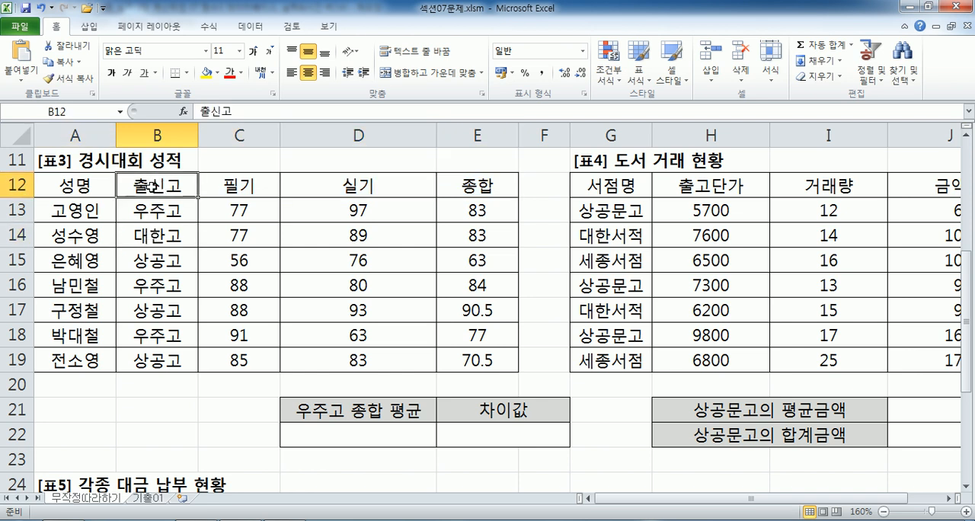
{"action": "left_click", "coordinate": [157, 238]}
{"action": "left_click", "coordinate": [159, 183]}
{"action": "left_click_drag", "start_coordinate": [156, 211], "coordinate": [156, 237]}
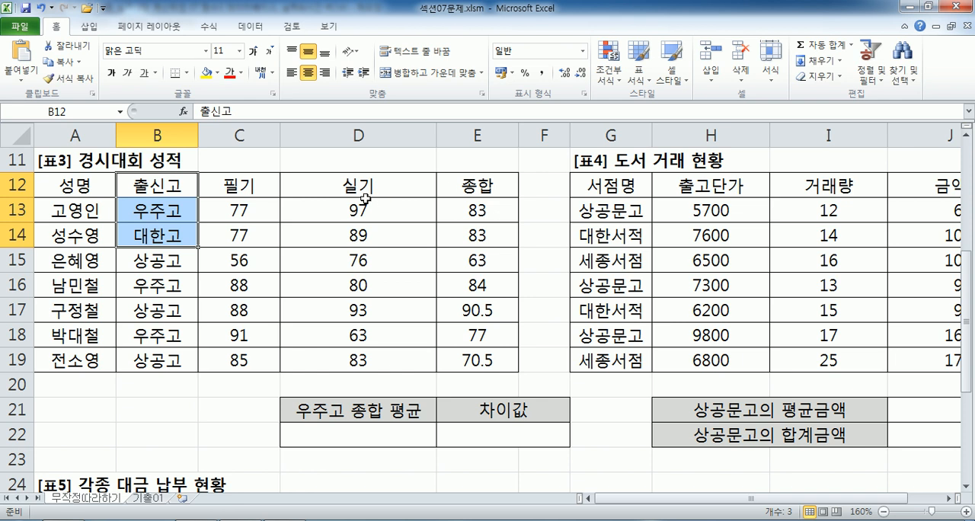
Examine the 출신고 header combined with the nonadjacent 대한고 cell B14 and 상공고 cell B15 as possible criteria.
{"action": "left_click_drag", "start_coordinate": [175, 184], "coordinate": [174, 205]}
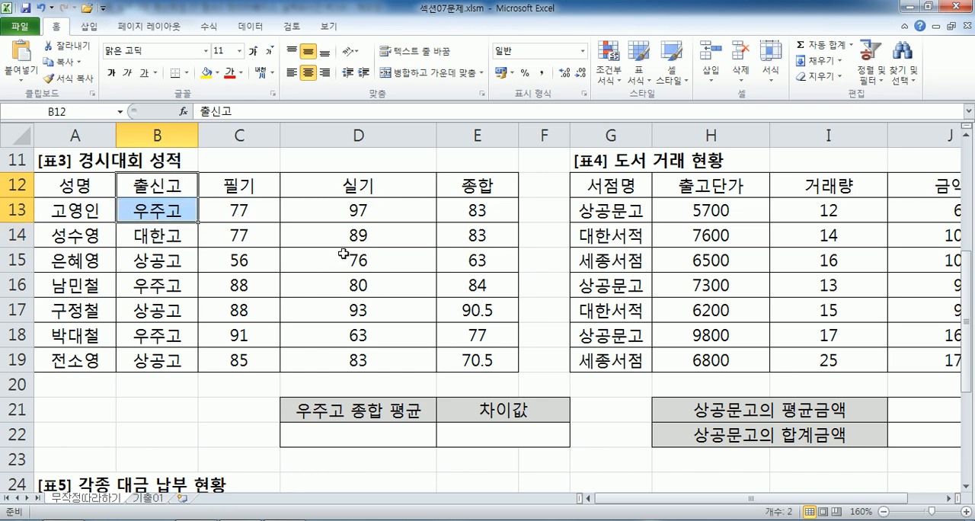
{"action": "left_click", "coordinate": [160, 238]}
{"action": "left_click", "coordinate": [159, 257]}
{"action": "left_click", "coordinate": [159, 180]}
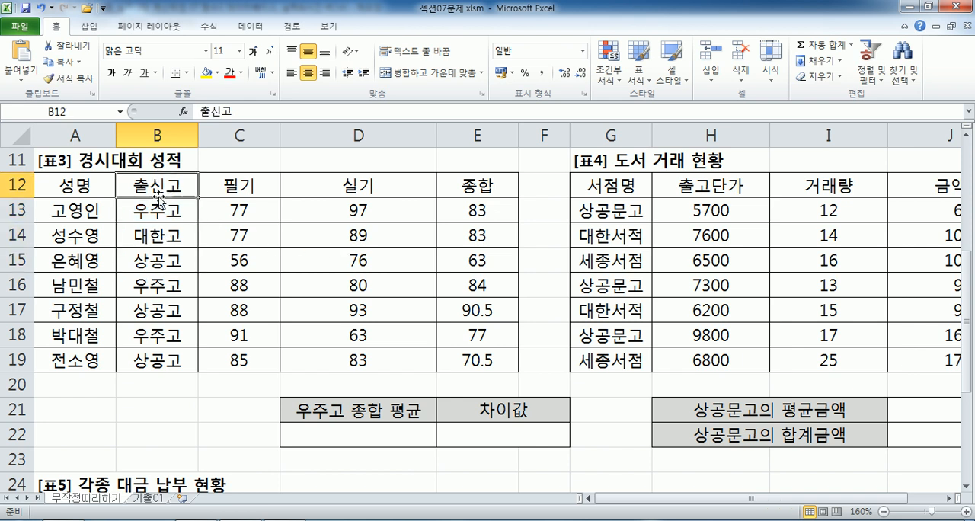
{"action": "left_click", "coordinate": [161, 245], "text": "ctrl"}
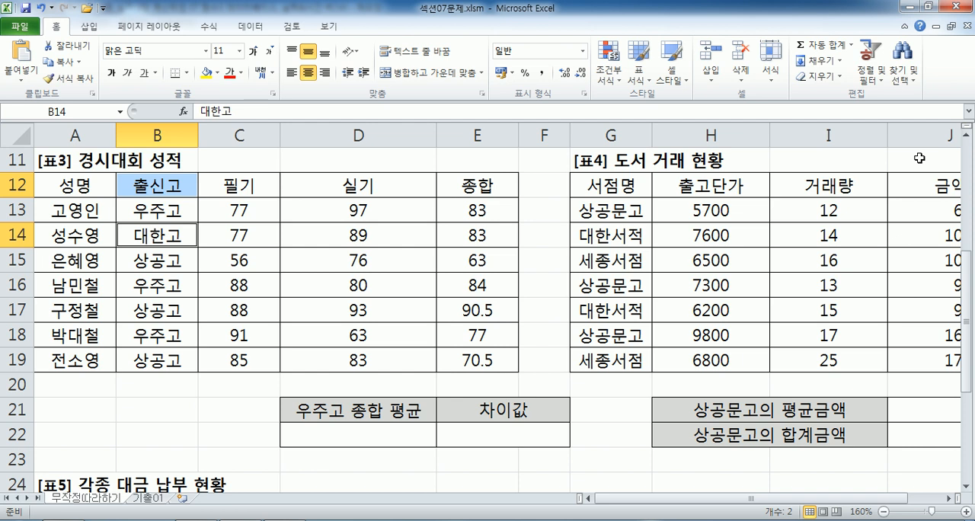
{"action": "key", "text": "Return"}
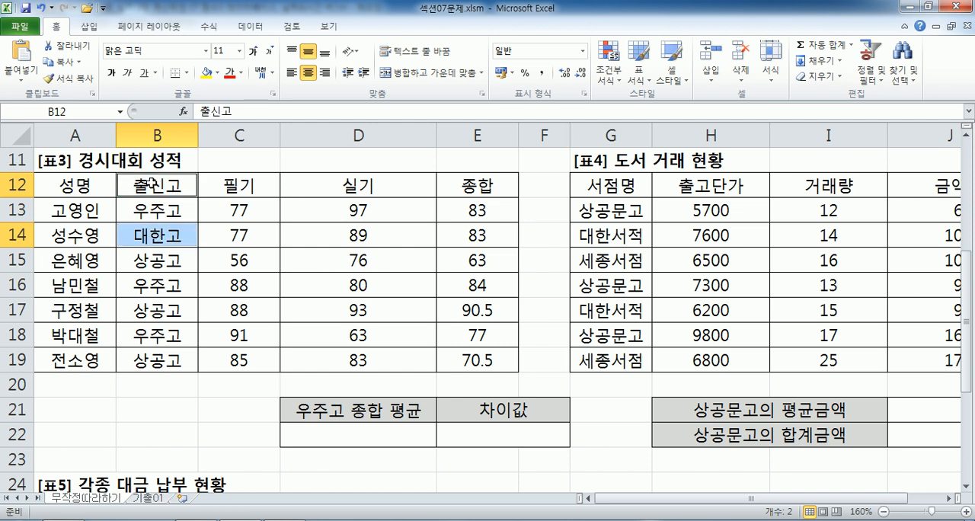
{"action": "left_click", "coordinate": [145, 261]}
{"action": "left_click", "coordinate": [176, 186], "text": "ctrl"}
{"action": "key", "text": "Return"}
{"action": "key", "text": "Return"}
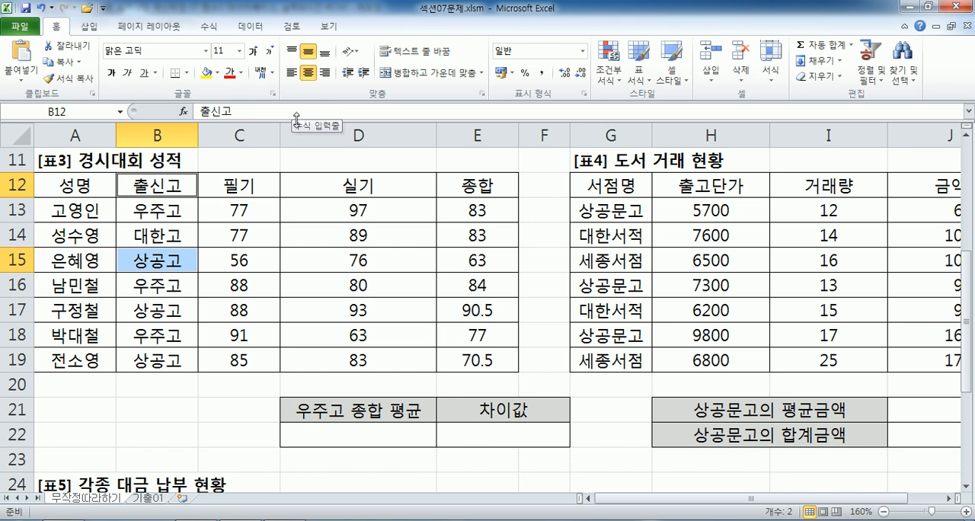
Try copying the 출신고 header and the 대한고 cell into the blank range B21:B22 as separate criteria.
{"action": "scroll", "coordinate": [171, 208], "scroll_direction": "down", "scroll_amount": 1}
{"action": "left_click", "coordinate": [147, 330]}
{"action": "left_click_drag", "start_coordinate": [147, 331], "coordinate": [135, 359]}
{"action": "scroll", "coordinate": [136, 358], "scroll_direction": "up", "scroll_amount": 2}
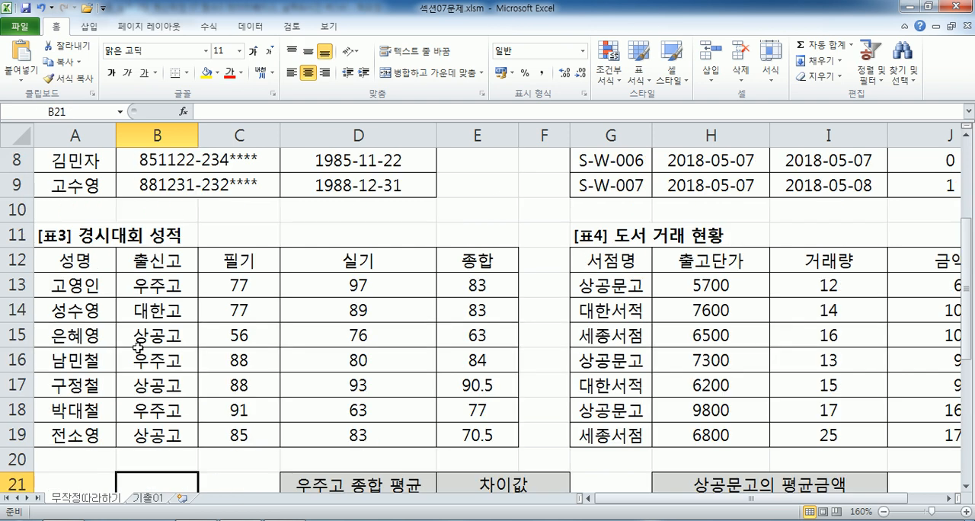
{"action": "left_click", "coordinate": [144, 262]}
{"action": "left_click", "coordinate": [150, 314], "text": "ctrl"}
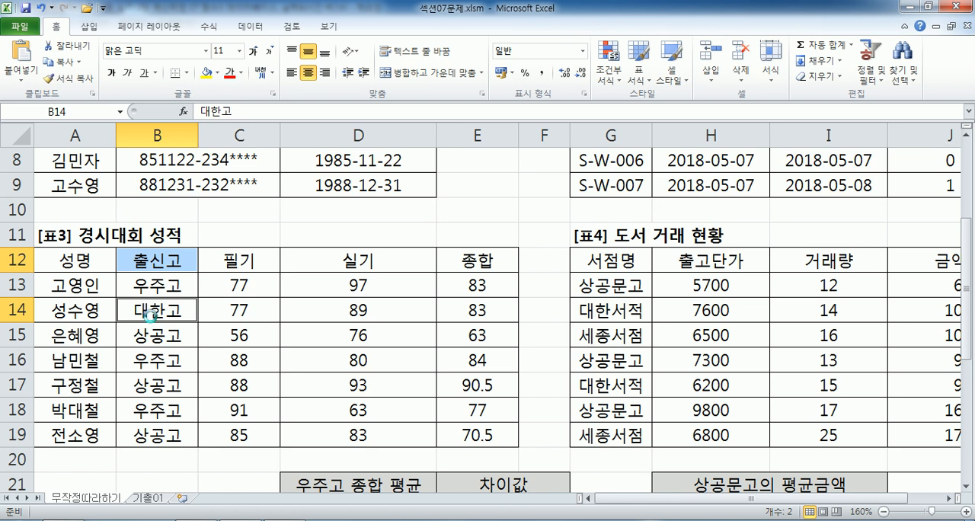
{"action": "key", "text": "ctrl+c"}
{"action": "scroll", "coordinate": [153, 316], "scroll_direction": "down", "scroll_amount": 3}
{"action": "left_click", "coordinate": [155, 257]}
{"action": "key", "text": "ctrl+v"}
{"action": "left_click_drag", "start_coordinate": [142, 256], "coordinate": [151, 283]}
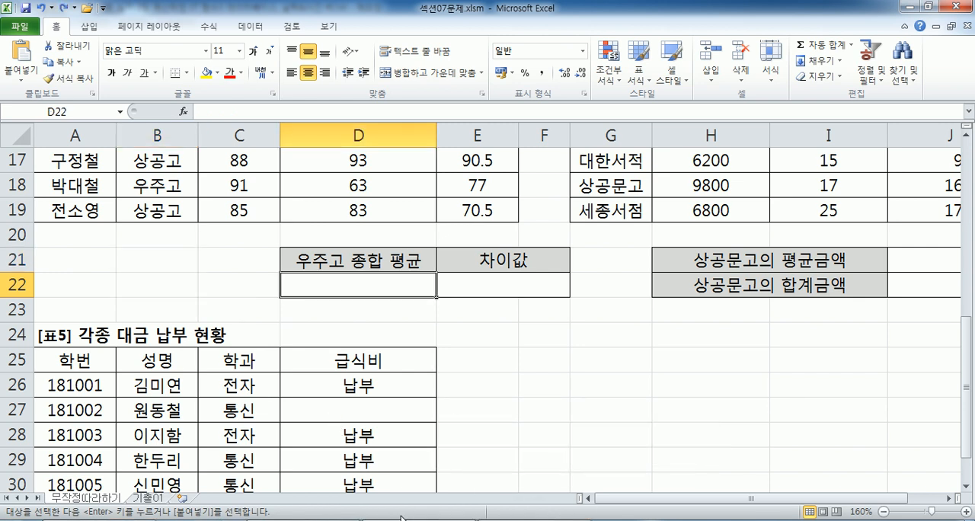
In the Notepad notes, add the missing colons to B13:B19 and E13:E19 in task 3, and check E13:E19 in Excel.
{"action": "left_click", "coordinate": [401, 518]}
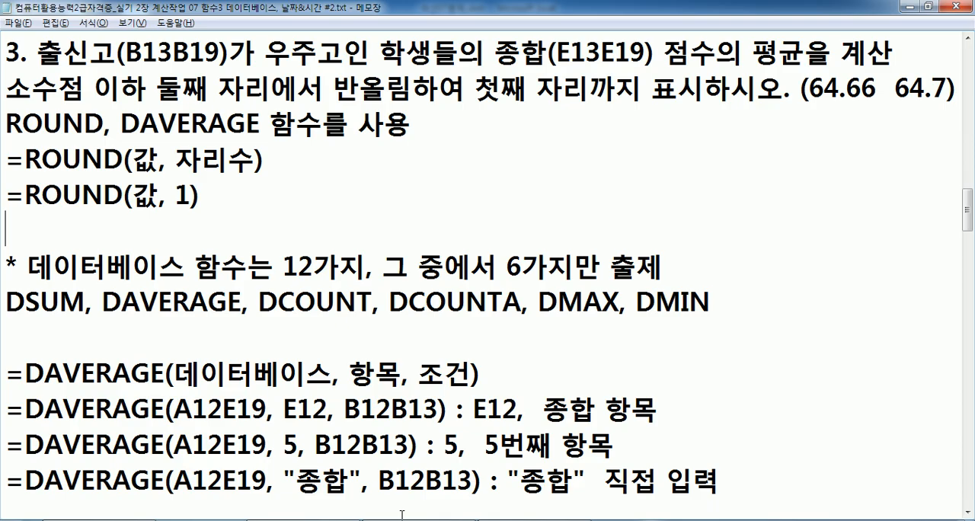
{"action": "left_click", "coordinate": [161, 65]}
{"action": "type", "text": ":"}
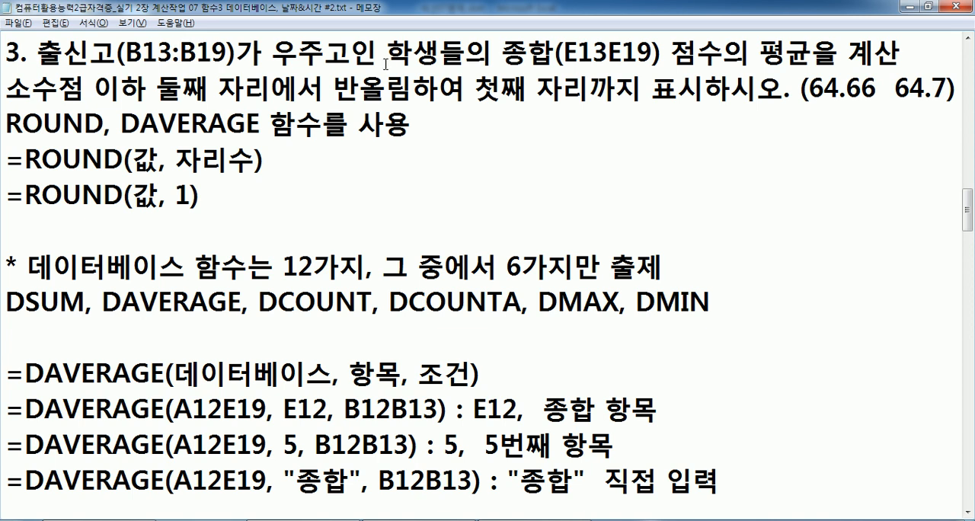
{"action": "left_click", "coordinate": [607, 54]}
{"action": "type", "text": ":"}
{"action": "key", "text": "alt+Tab"}
{"action": "scroll", "coordinate": [364, 262], "scroll_direction": "up", "scroll_amount": 3}
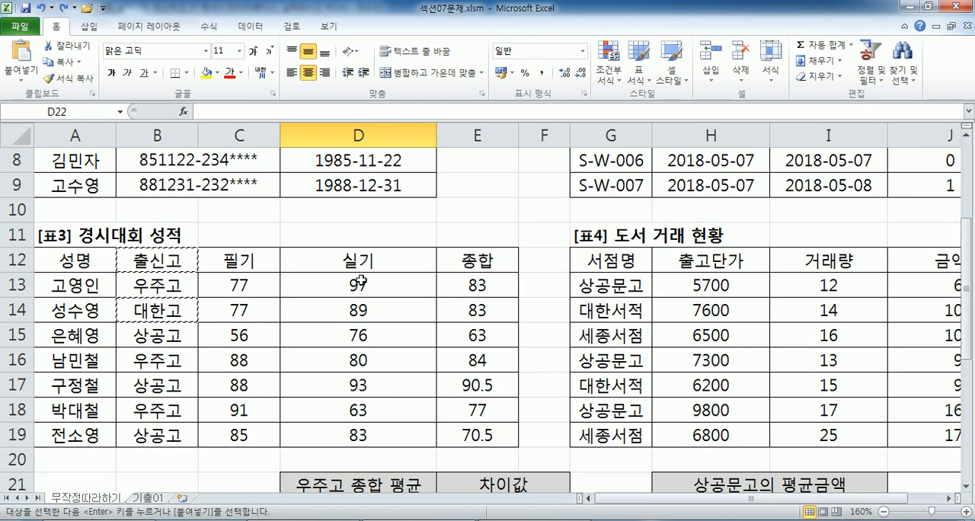
{"action": "left_click_drag", "start_coordinate": [457, 283], "coordinate": [460, 437]}
Switch back to the Notepad notes and insert ">" between 64.66 and 64.7 in the rounding example.
{"action": "key", "text": "alt+Tab"}
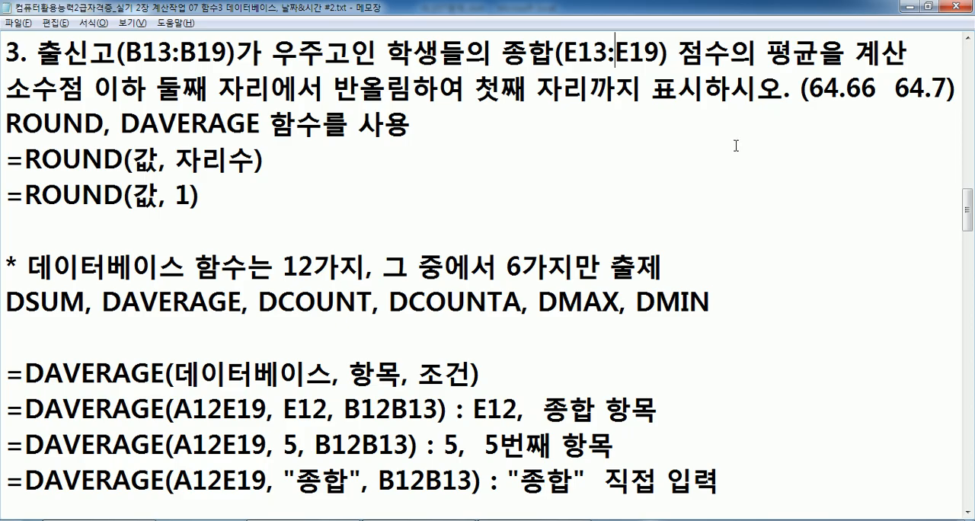
{"action": "left_click", "coordinate": [769, 52]}
{"action": "left_click", "coordinate": [886, 89]}
{"action": "type", "text": ">"}
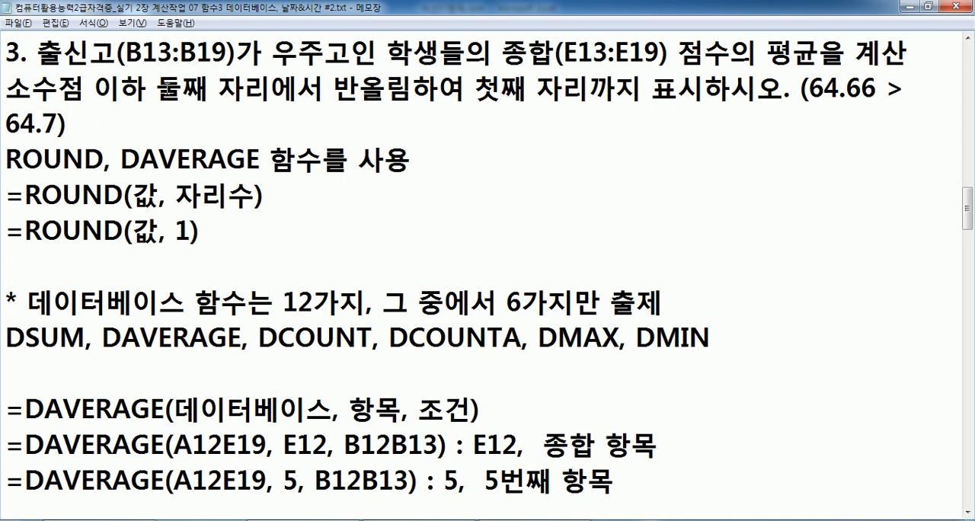
Read task 3's rounding requirement, its example, and the ROUND syntax with 1 as the digit count.
{"action": "left_click_drag", "start_coordinate": [157, 87], "coordinate": [412, 87]}
{"action": "left_click_drag", "start_coordinate": [474, 87], "coordinate": [706, 89]}
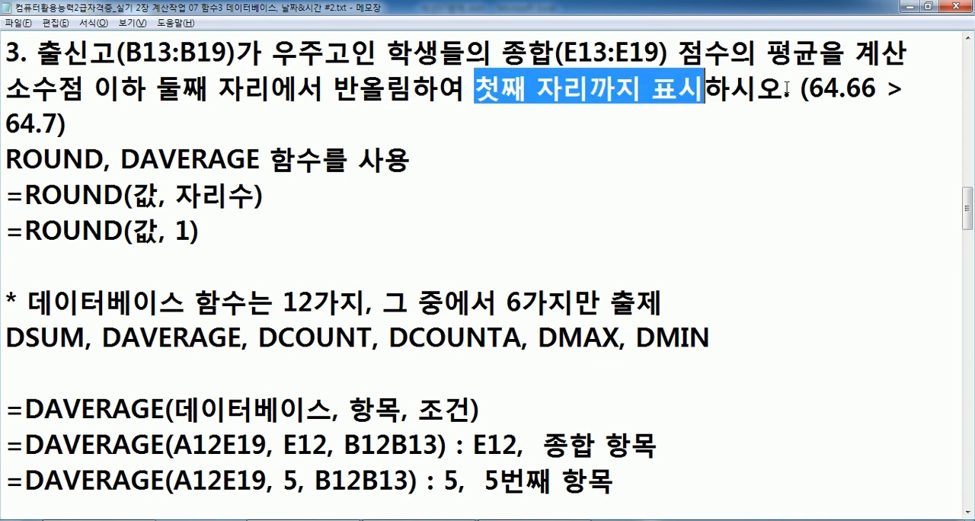
{"action": "left_click_drag", "start_coordinate": [878, 87], "coordinate": [809, 87]}
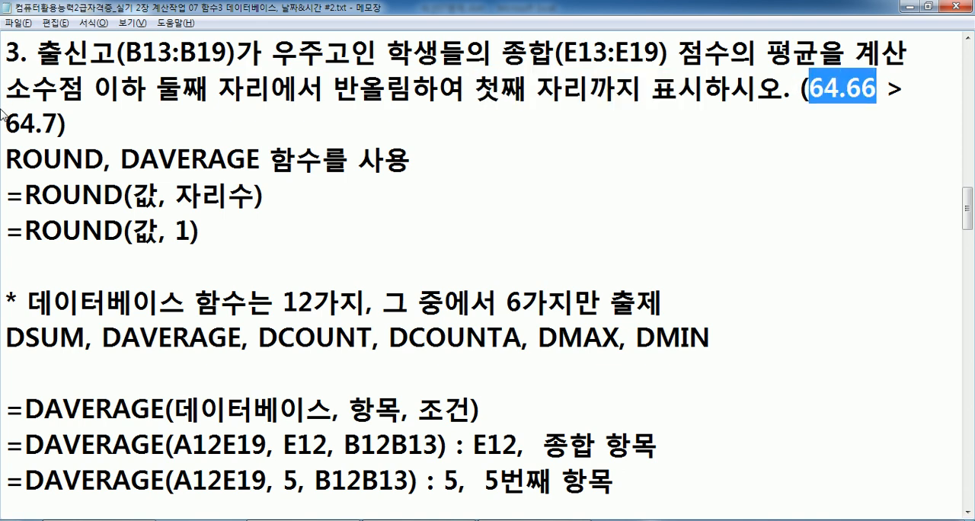
{"action": "left_click_drag", "start_coordinate": [58, 122], "coordinate": [5, 123]}
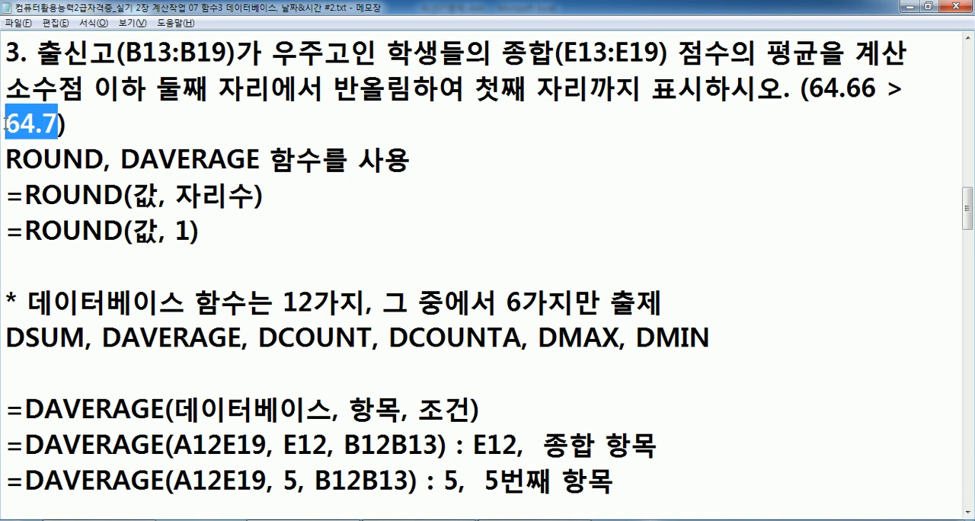
{"action": "left_click_drag", "start_coordinate": [99, 159], "coordinate": [2, 164]}
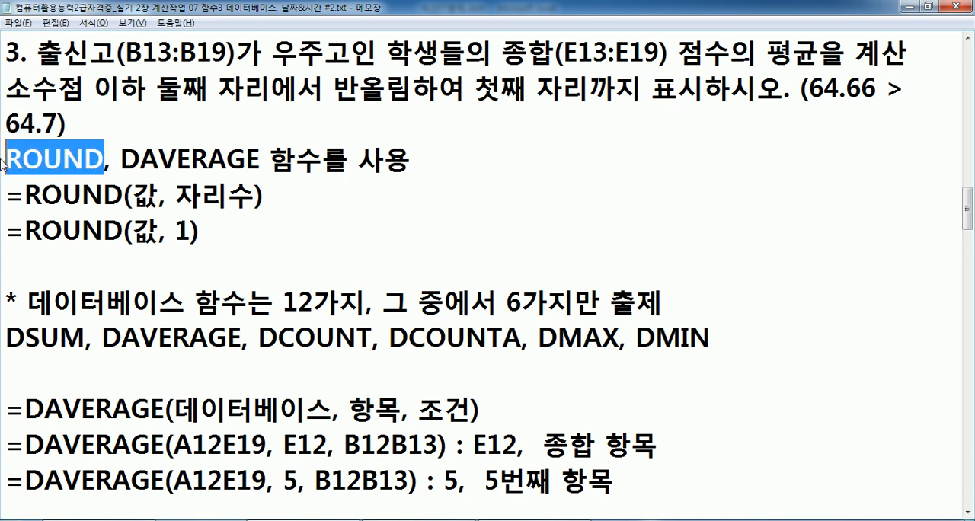
{"action": "left_click_drag", "start_coordinate": [133, 196], "coordinate": [247, 195]}
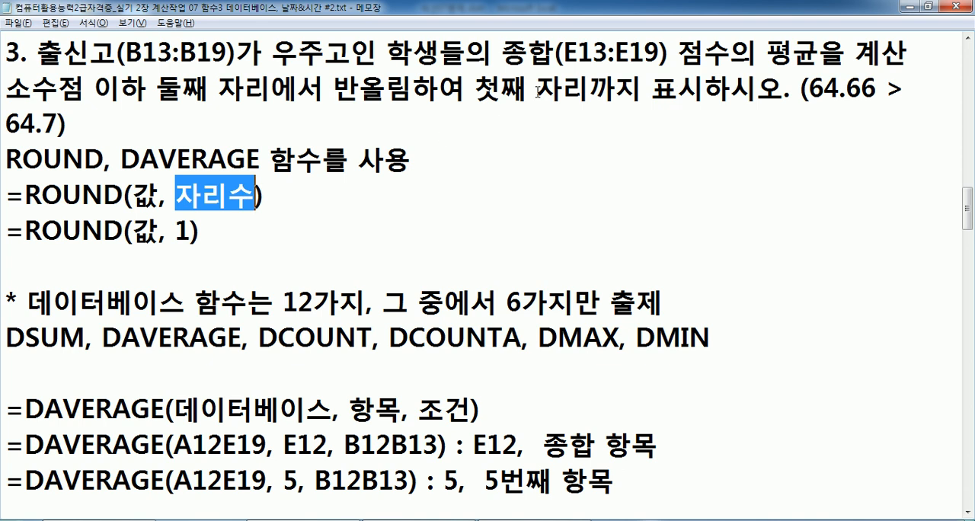
{"action": "left_click_drag", "start_coordinate": [642, 87], "coordinate": [500, 88]}
{"action": "left_click_drag", "start_coordinate": [191, 232], "coordinate": [157, 232]}
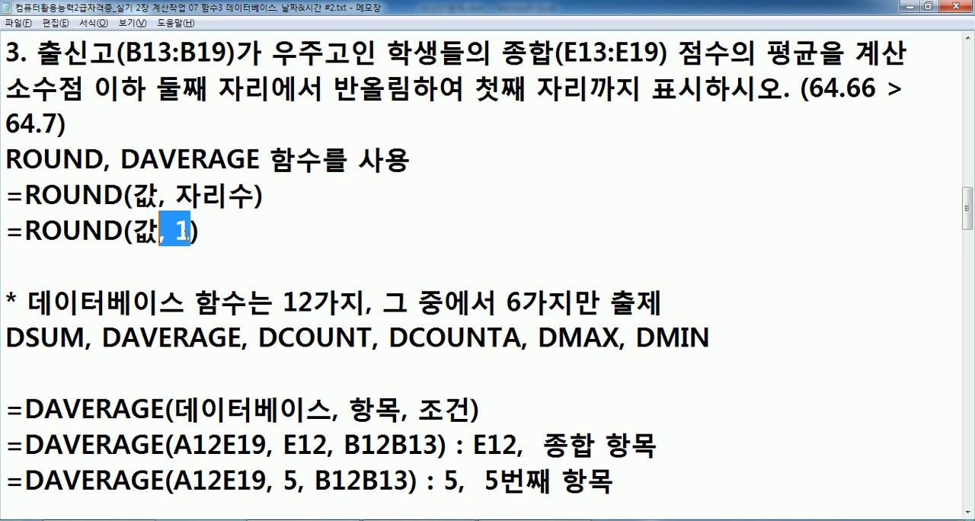
{"action": "left_click", "coordinate": [193, 249]}
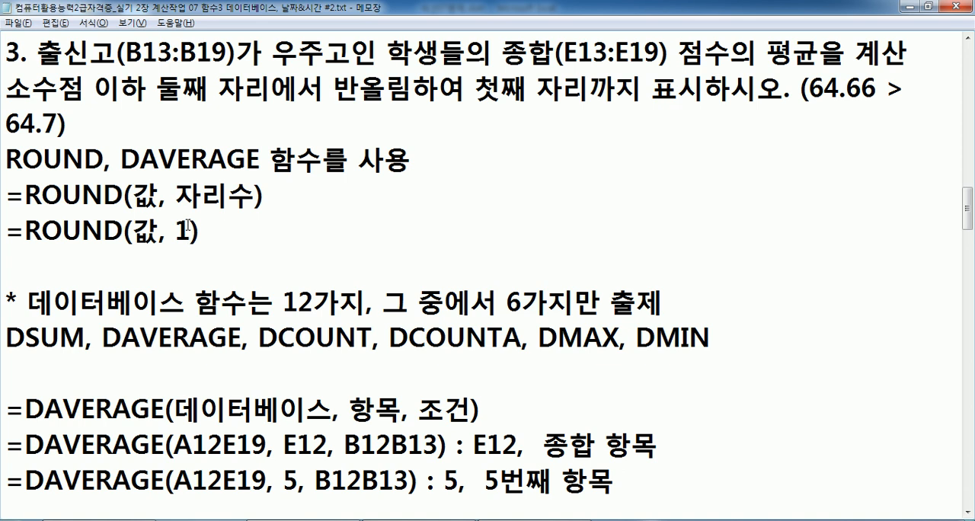
Review the list of database functions and the DAVERAGE arguments 데이터베이스, 항목 and 조건.
{"action": "scroll", "coordinate": [189, 224], "scroll_direction": "down", "scroll_amount": 2}
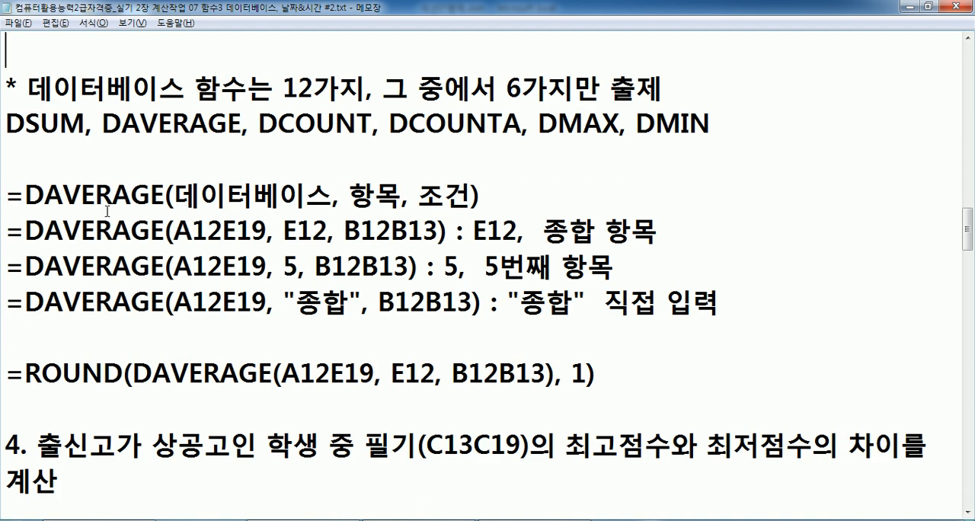
{"action": "left_click_drag", "start_coordinate": [7, 124], "coordinate": [710, 134]}
{"action": "left_click_drag", "start_coordinate": [174, 194], "coordinate": [402, 196]}
{"action": "left_click_drag", "start_coordinate": [164, 194], "coordinate": [47, 197]}
{"action": "left_click_drag", "start_coordinate": [350, 195], "coordinate": [393, 196]}
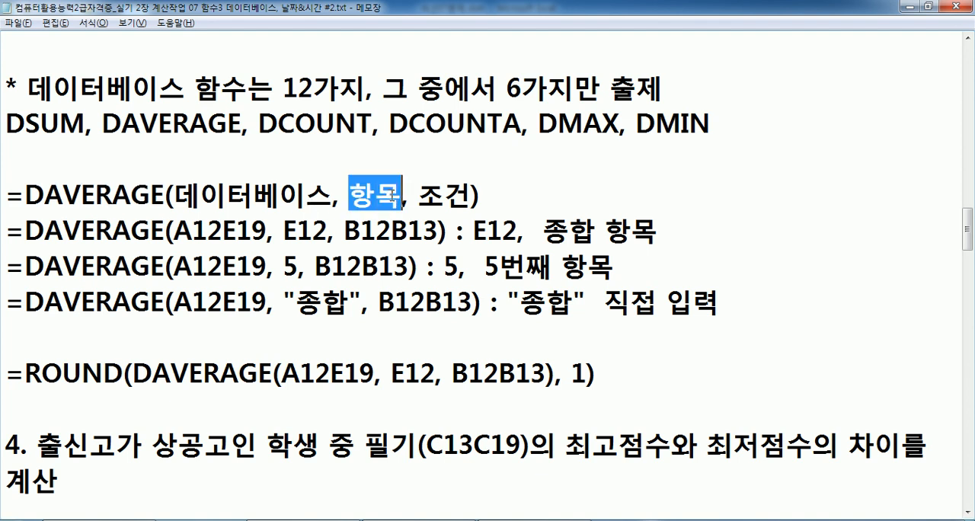
{"action": "left_click", "coordinate": [424, 194]}
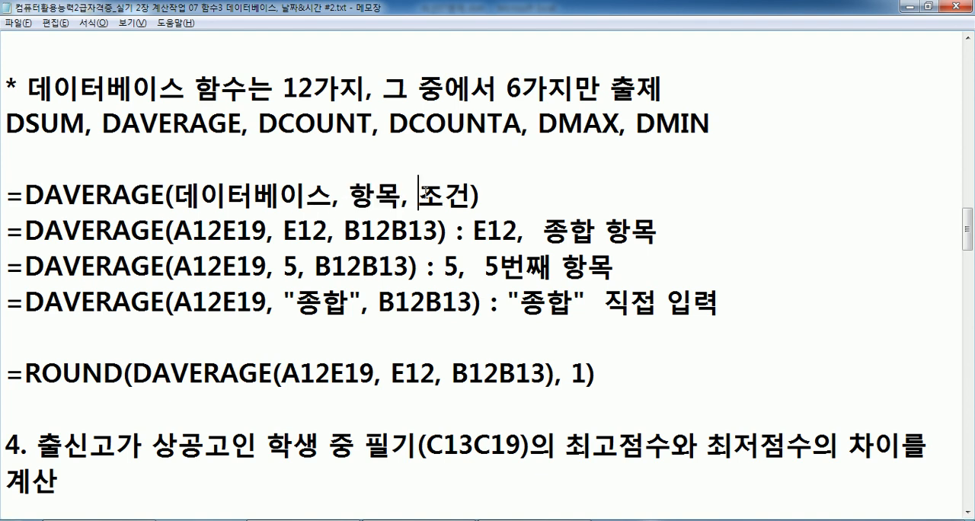
{"action": "left_click_drag", "start_coordinate": [424, 194], "coordinate": [471, 195]}
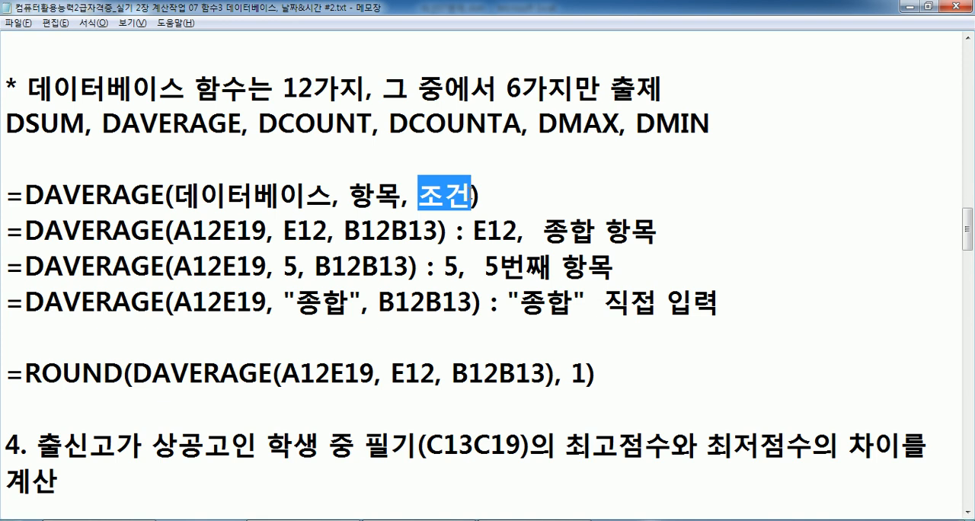
Reread task 3 in the notes, checking the 우주고 condition and the 종합 item to average.
{"action": "scroll", "coordinate": [309, 195], "scroll_direction": "up", "scroll_amount": 3}
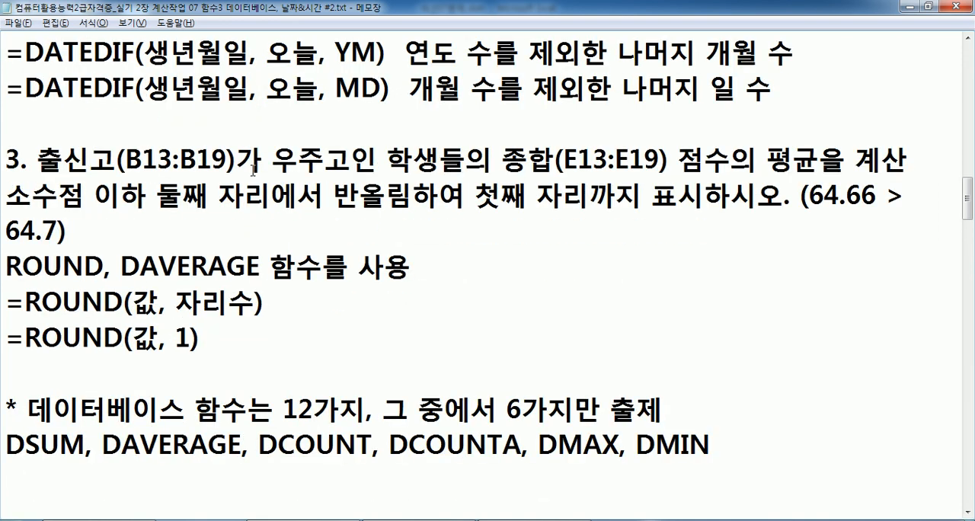
{"action": "left_click_drag", "start_coordinate": [272, 156], "coordinate": [326, 157]}
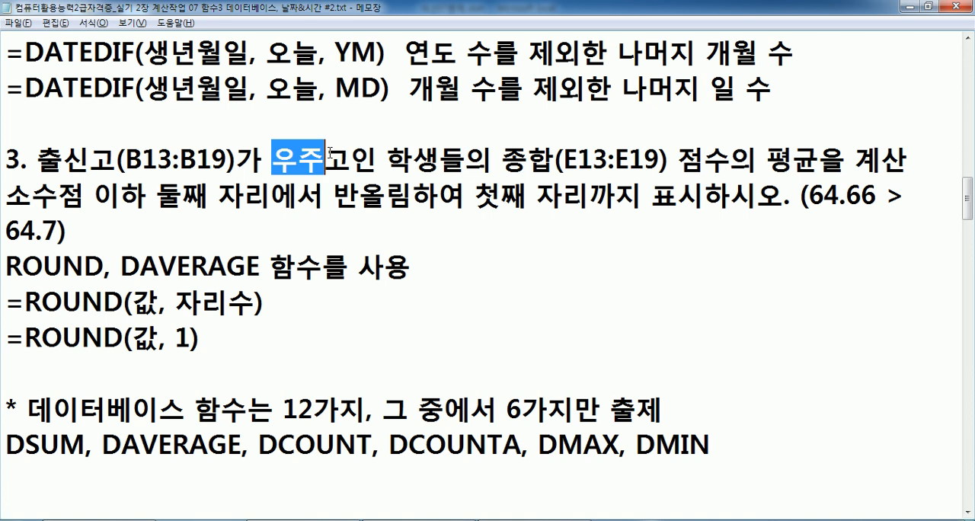
{"action": "scroll", "coordinate": [329, 152], "scroll_direction": "down", "scroll_amount": 1}
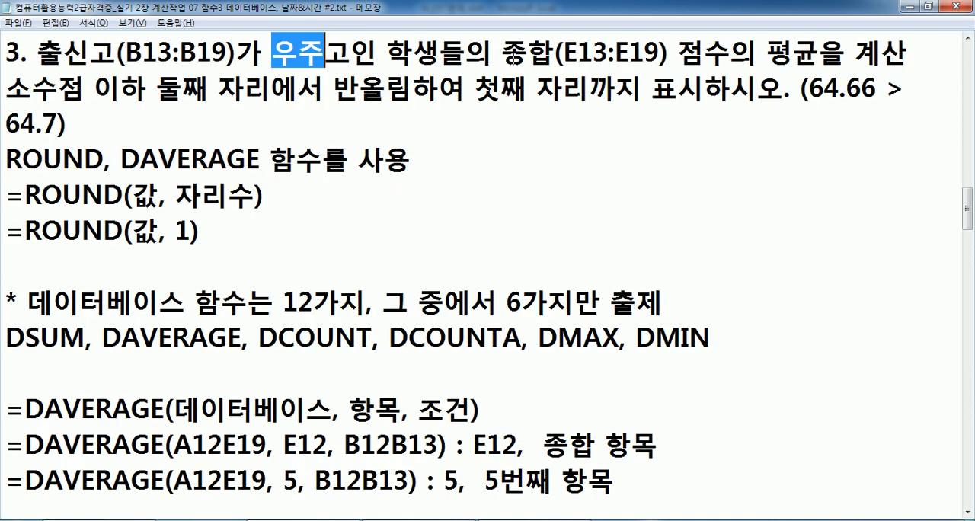
{"action": "left_click", "coordinate": [502, 55]}
Switch to Excel and examine 표3's database range A12:E19, the 종합 header in E12 and the criteria range B12:B13.
{"action": "key", "text": "alt+Tab"}
{"action": "key", "text": "Escape"}
{"action": "left_click_drag", "start_coordinate": [76, 262], "coordinate": [488, 434]}
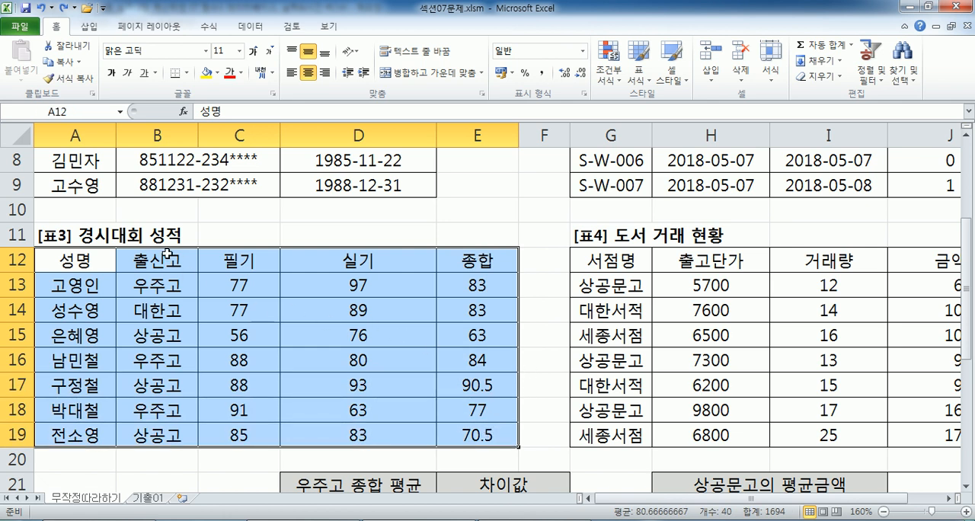
{"action": "left_click", "coordinate": [167, 256]}
{"action": "left_click_drag", "start_coordinate": [168, 256], "coordinate": [164, 285]}
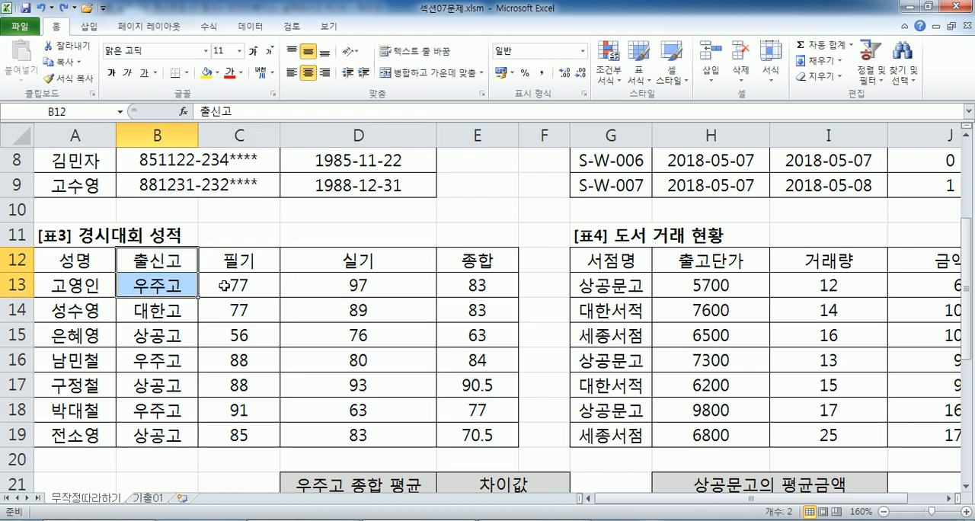
{"action": "left_click_drag", "start_coordinate": [475, 256], "coordinate": [477, 360]}
{"action": "left_click", "coordinate": [162, 256]}
{"action": "left_click_drag", "start_coordinate": [162, 256], "coordinate": [471, 434]}
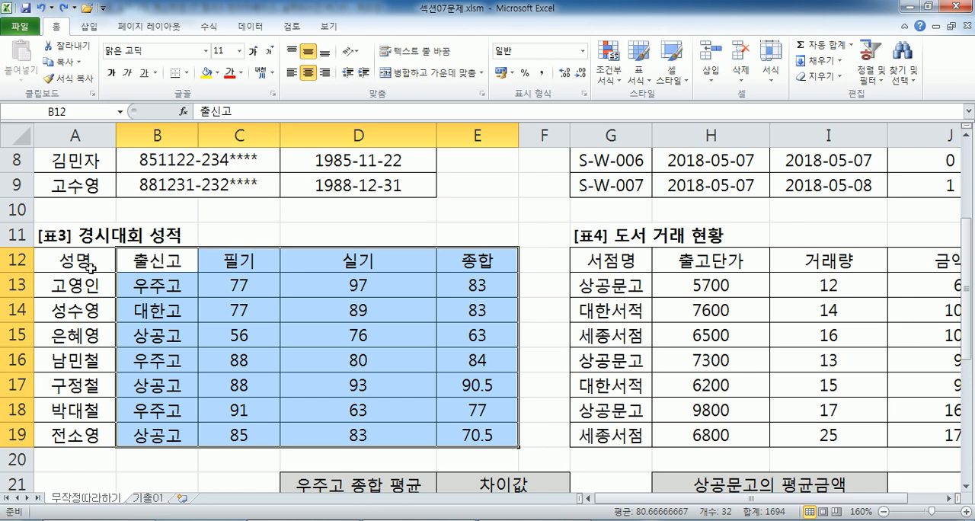
{"action": "left_click_drag", "start_coordinate": [90, 267], "coordinate": [463, 423]}
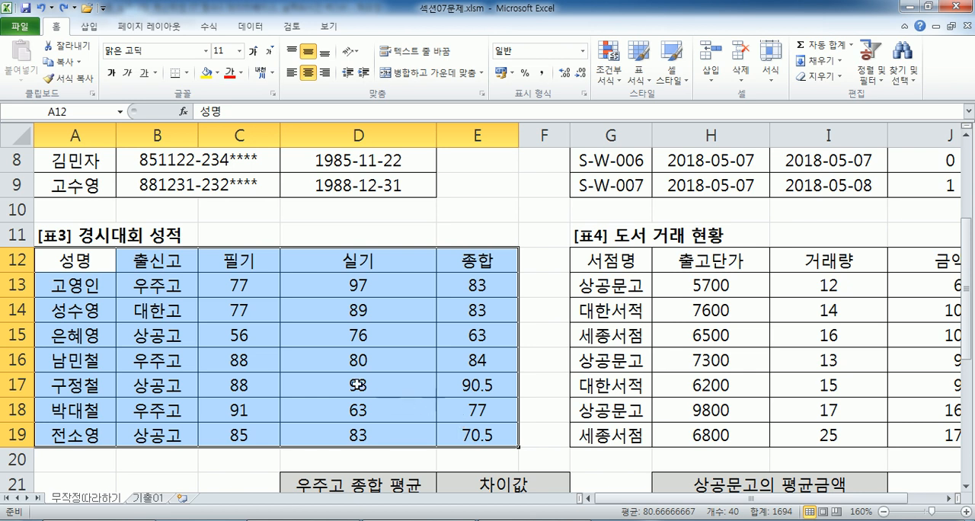
{"action": "left_click", "coordinate": [473, 260]}
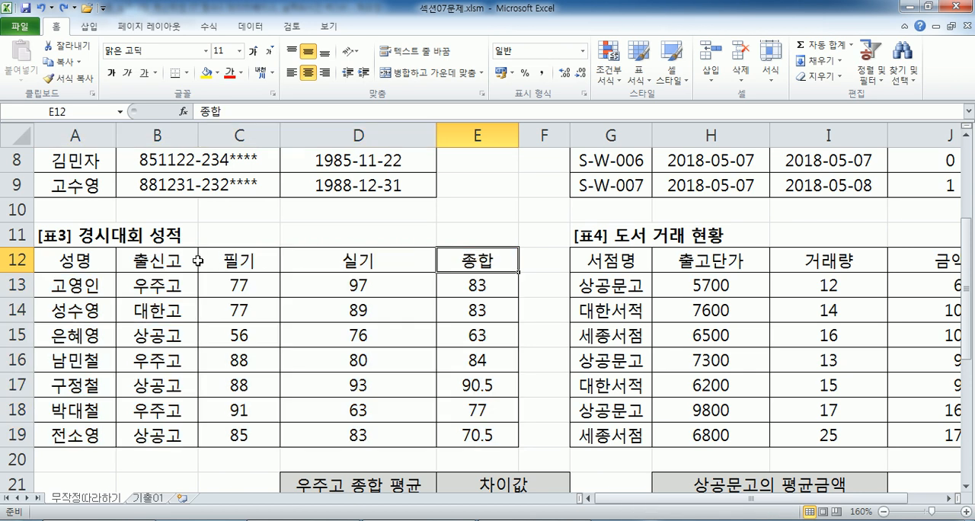
{"action": "left_click", "coordinate": [169, 263]}
{"action": "left_click_drag", "start_coordinate": [168, 263], "coordinate": [161, 288]}
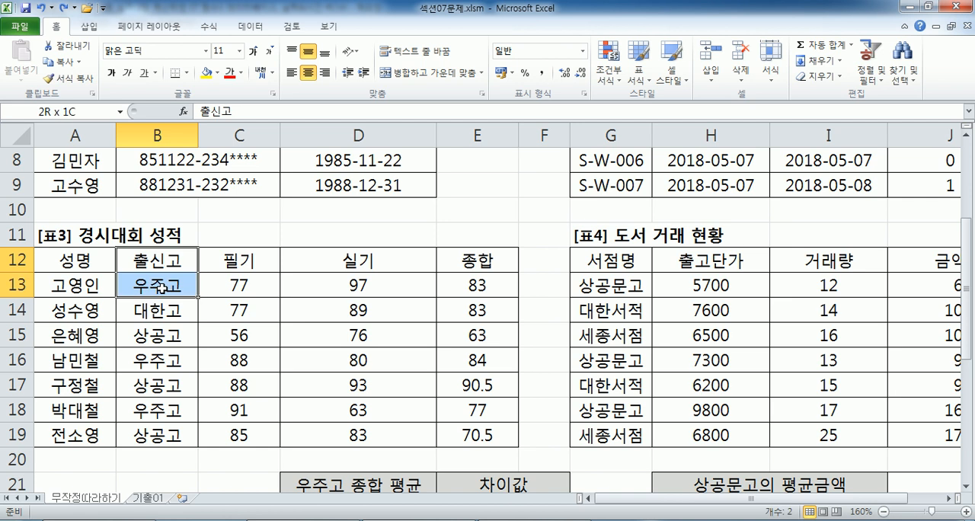
Start a DAVERAGE formula in cell D11.
{"action": "key", "text": "alt+Tab"}
{"action": "key", "text": "alt+Tab"}
{"action": "scroll", "coordinate": [392, 270], "scroll_direction": "down", "scroll_amount": 2}
{"action": "left_click", "coordinate": [351, 358]}
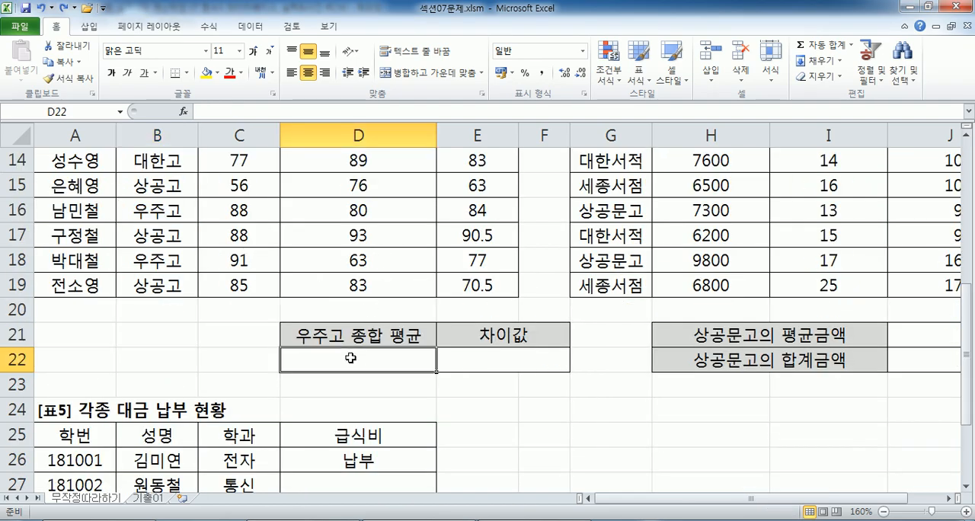
{"action": "scroll", "coordinate": [350, 358], "scroll_direction": "up", "scroll_amount": 1}
{"action": "left_click", "coordinate": [322, 157]}
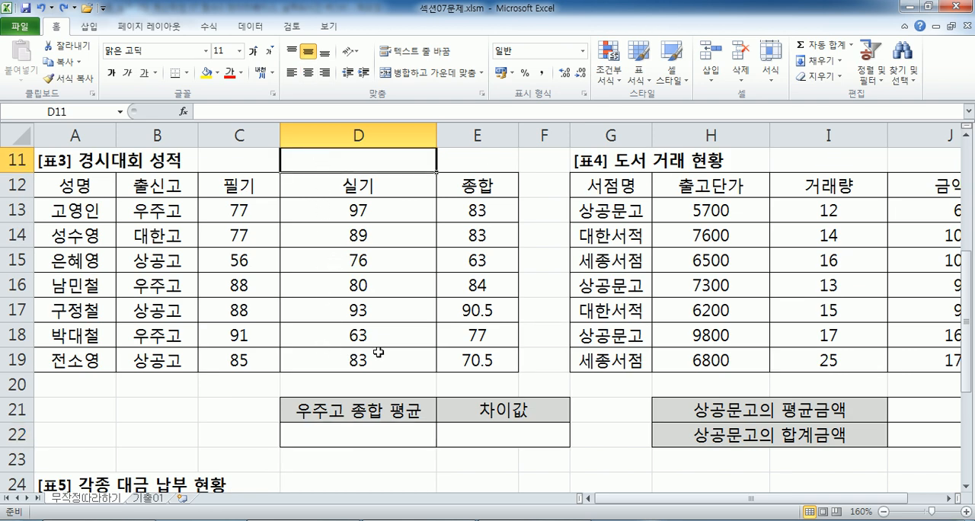
{"action": "type", "text": "=D"}
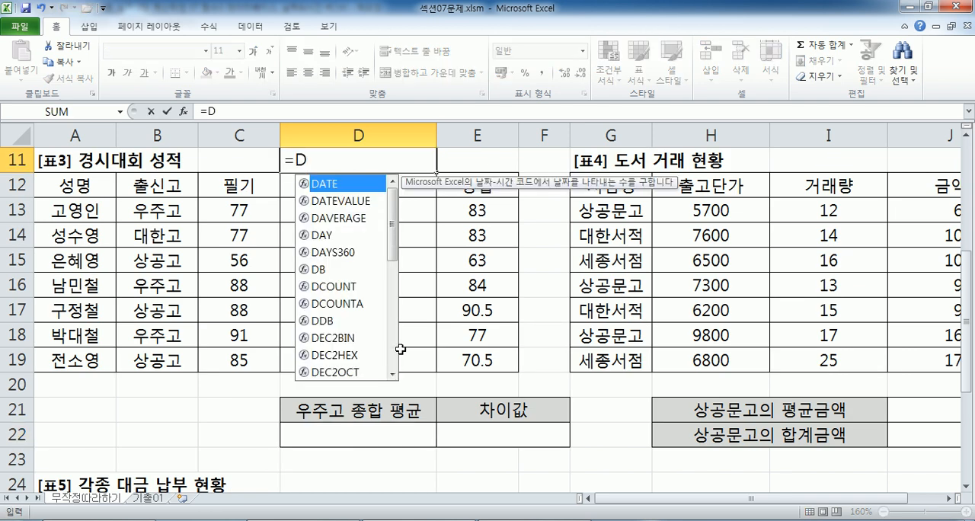
{"action": "type", "text": "AVER"}
{"action": "key", "text": "Tab"}
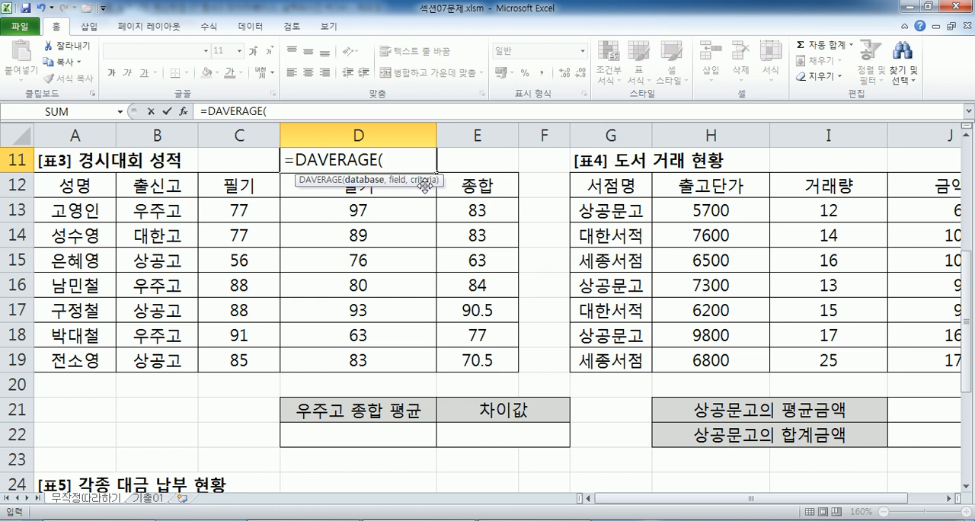
Open the DAVERAGE function arguments and set Database to A12:E19 and Field to E12.
{"action": "left_click", "coordinate": [183, 116]}
{"action": "left_click_drag", "start_coordinate": [374, 106], "coordinate": [677, 120]}
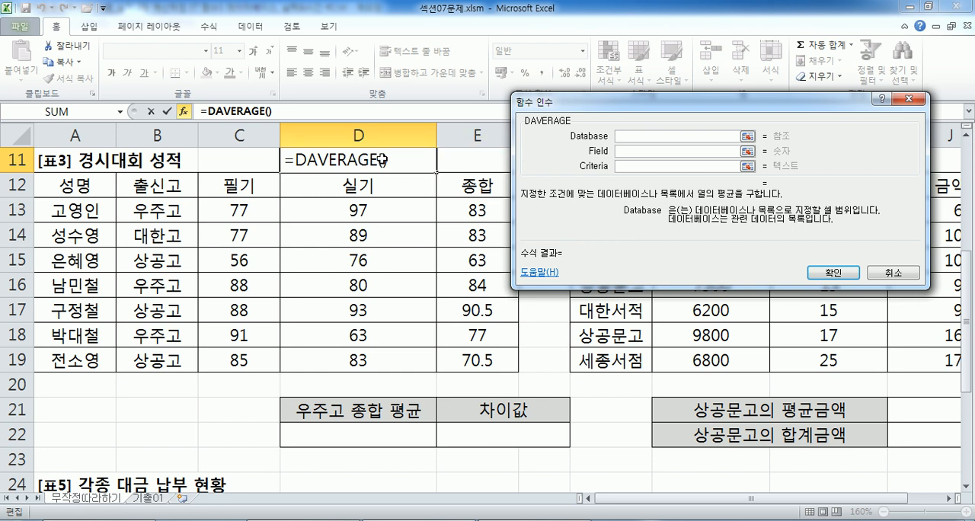
{"action": "left_click", "coordinate": [271, 112]}
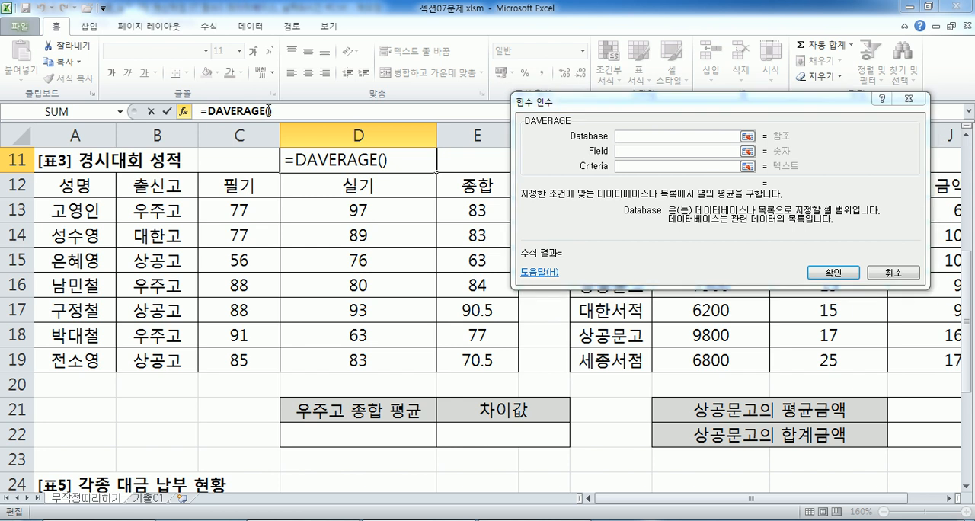
{"action": "left_click", "coordinate": [185, 112]}
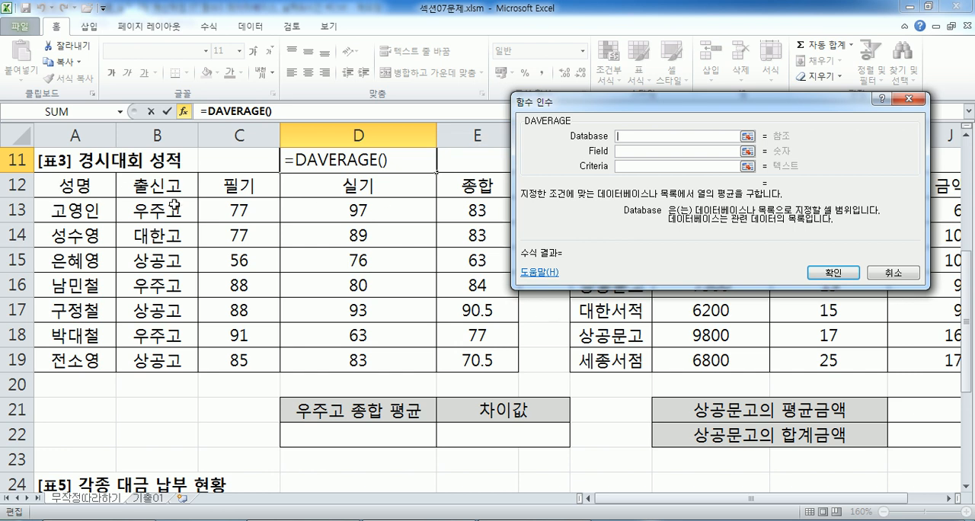
{"action": "left_click_drag", "start_coordinate": [241, 209], "coordinate": [241, 367]}
{"action": "left_click_drag", "start_coordinate": [84, 187], "coordinate": [484, 357]}
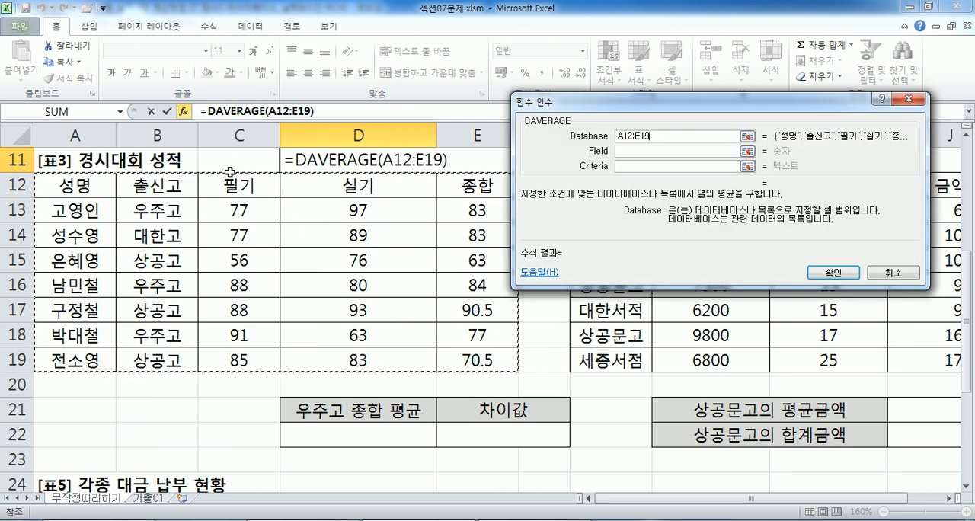
{"action": "left_click", "coordinate": [647, 151]}
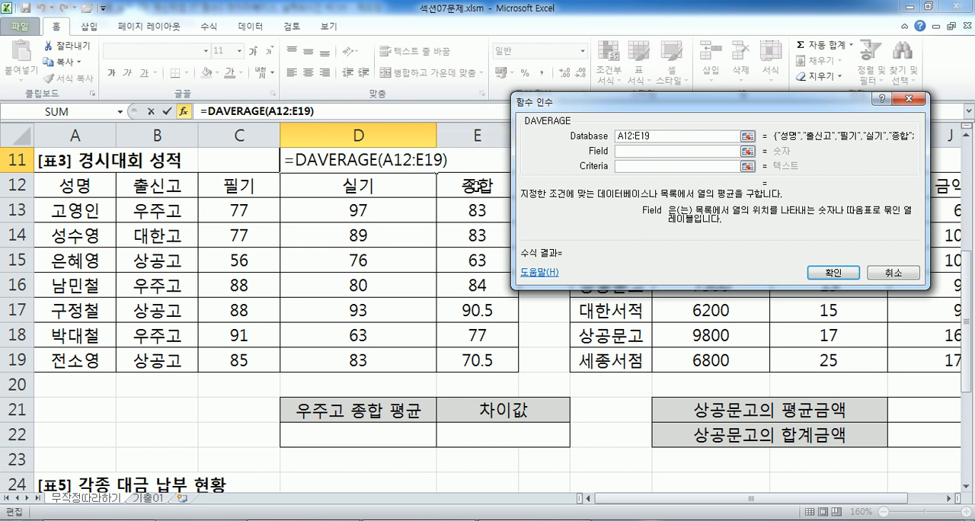
{"action": "left_click", "coordinate": [477, 185]}
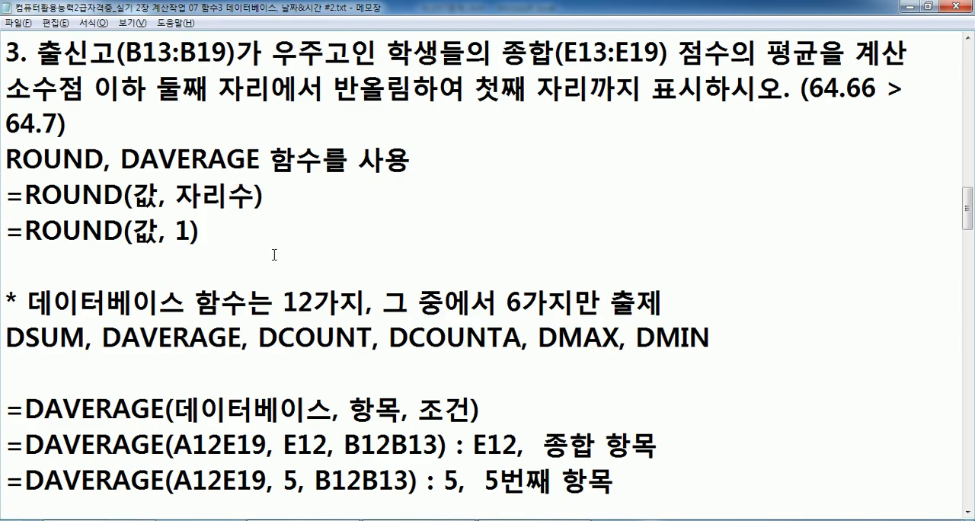
Compare the alternative field arguments 5 and "종합" in the Notepad notes with the E12 reference in Excel.
{"action": "scroll", "coordinate": [274, 255], "scroll_direction": "down", "scroll_amount": 3}
{"action": "scroll", "coordinate": [304, 245], "scroll_direction": "up", "scroll_amount": 1}
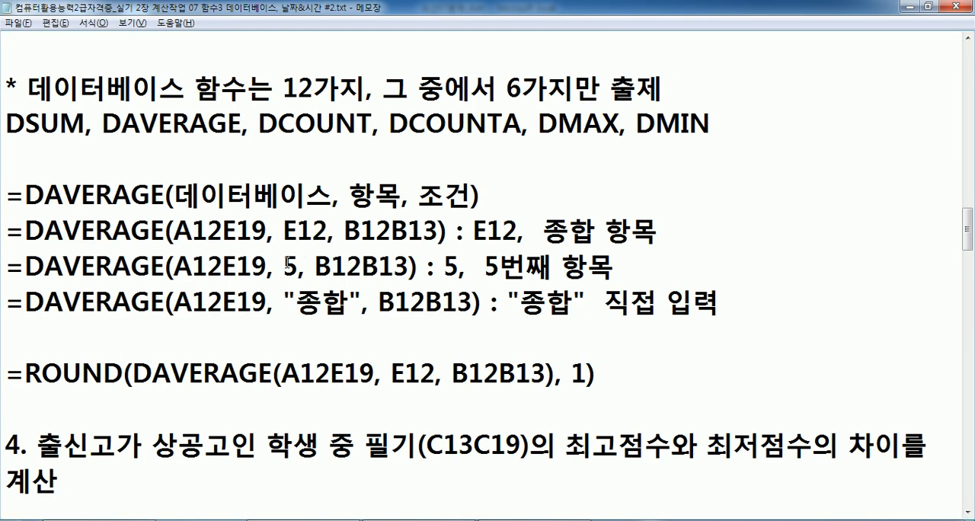
{"action": "left_click_drag", "start_coordinate": [283, 265], "coordinate": [298, 265]}
{"action": "key", "text": "alt+Tab"}
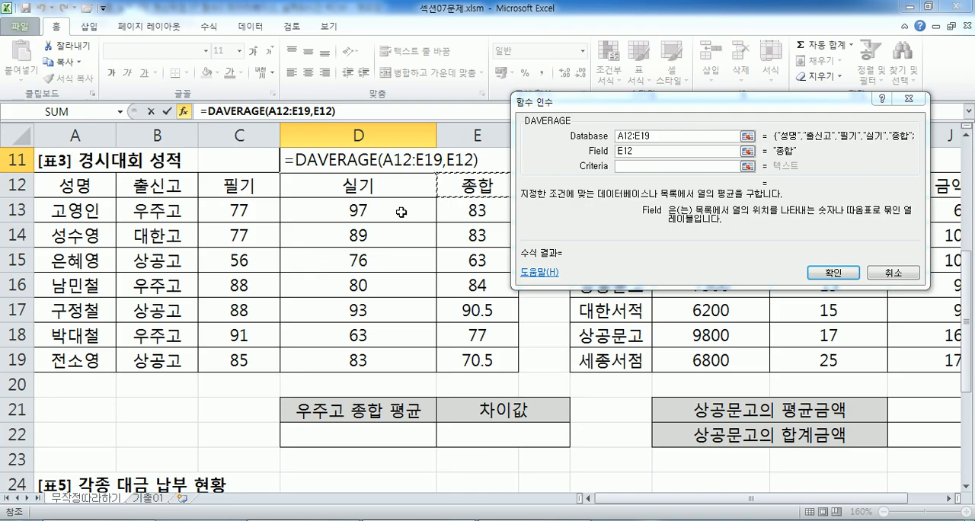
{"action": "key", "text": "alt+Tab"}
{"action": "left_click_drag", "start_coordinate": [295, 302], "coordinate": [347, 300]}
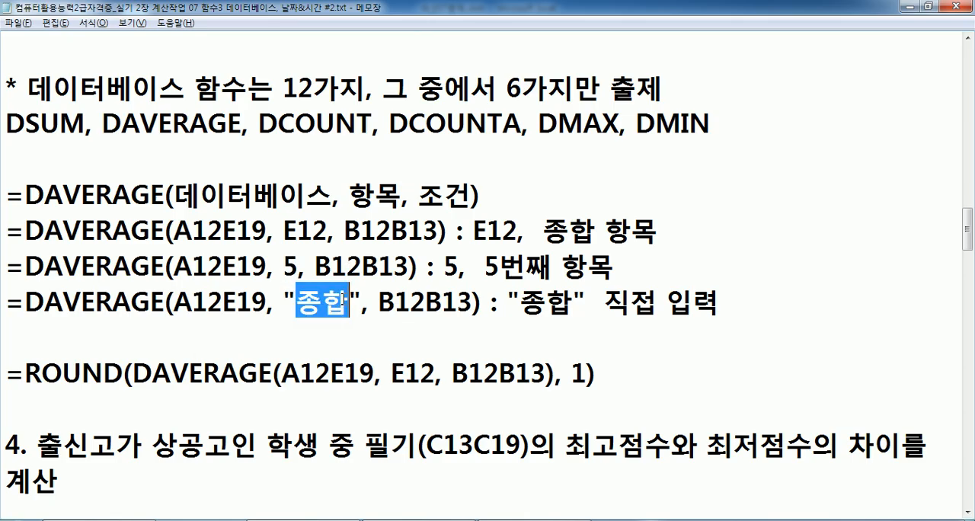
{"action": "key", "text": "alt+Tab"}
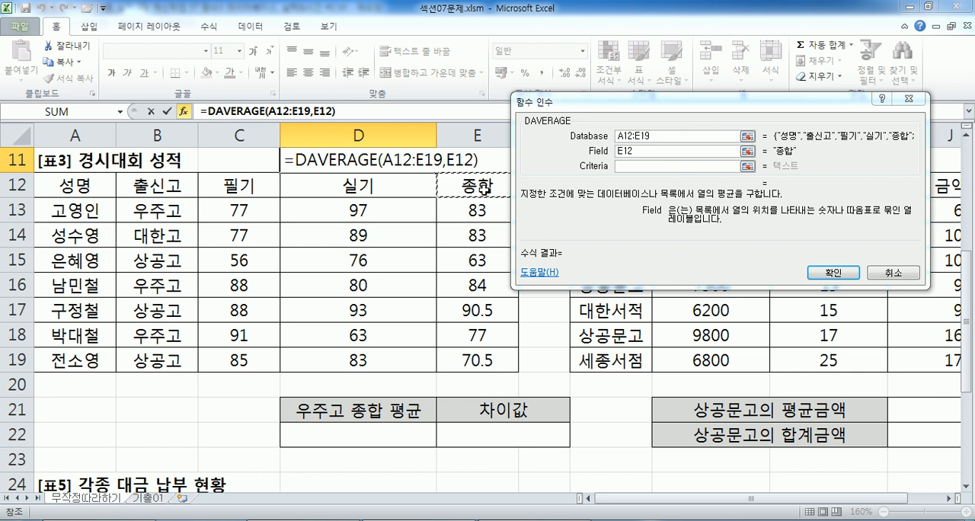
{"action": "key", "text": "alt+Tab"}
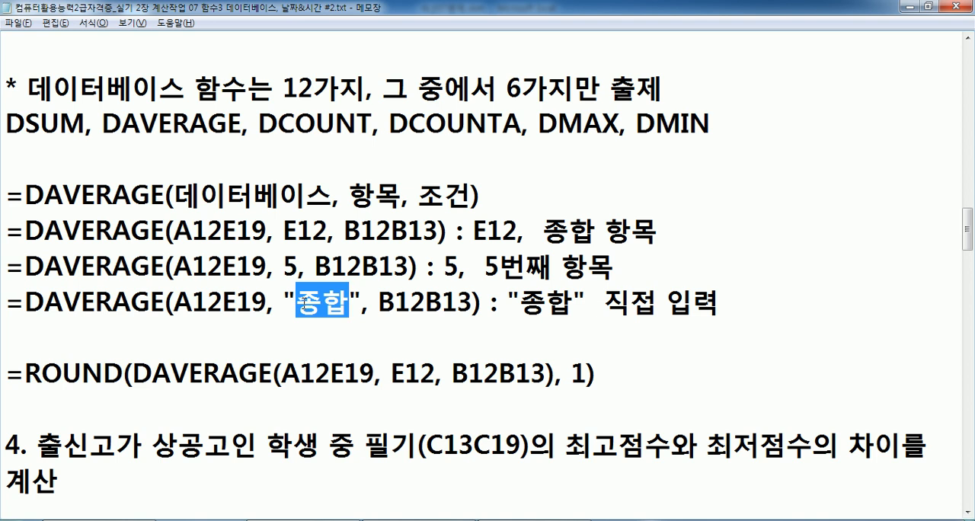
{"action": "key", "text": "alt+Tab"}
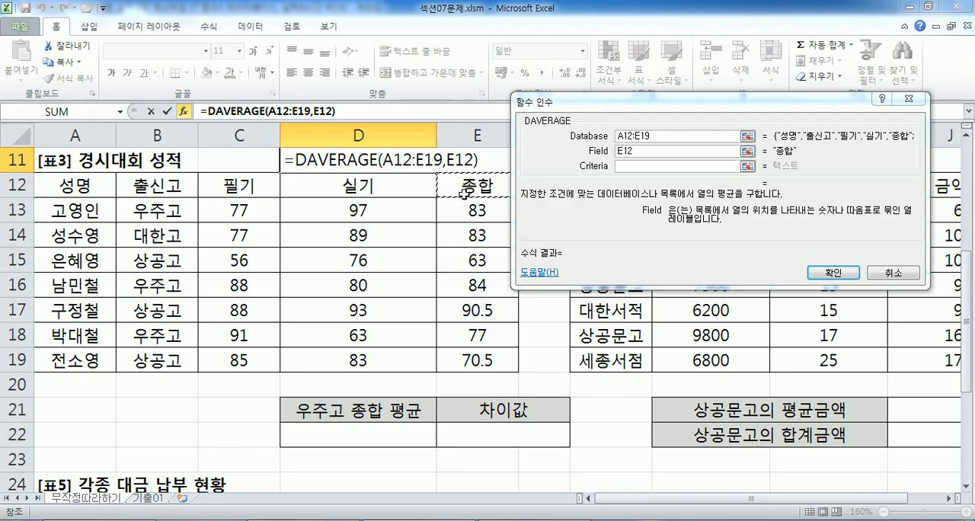
{"action": "key", "text": "alt+Tab"}
{"action": "left_click_drag", "start_coordinate": [289, 264], "coordinate": [293, 267]}
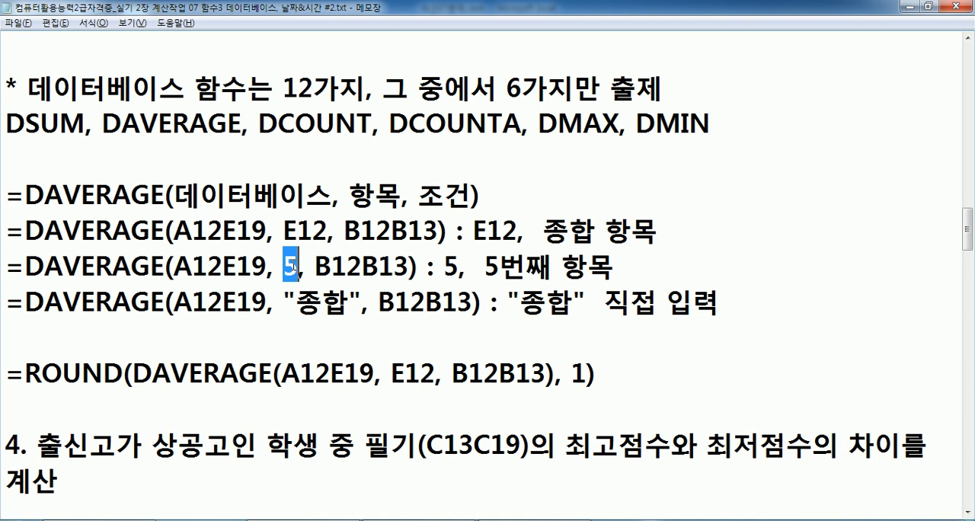
{"action": "left_click", "coordinate": [308, 242]}
{"action": "key", "text": "alt+Tab"}
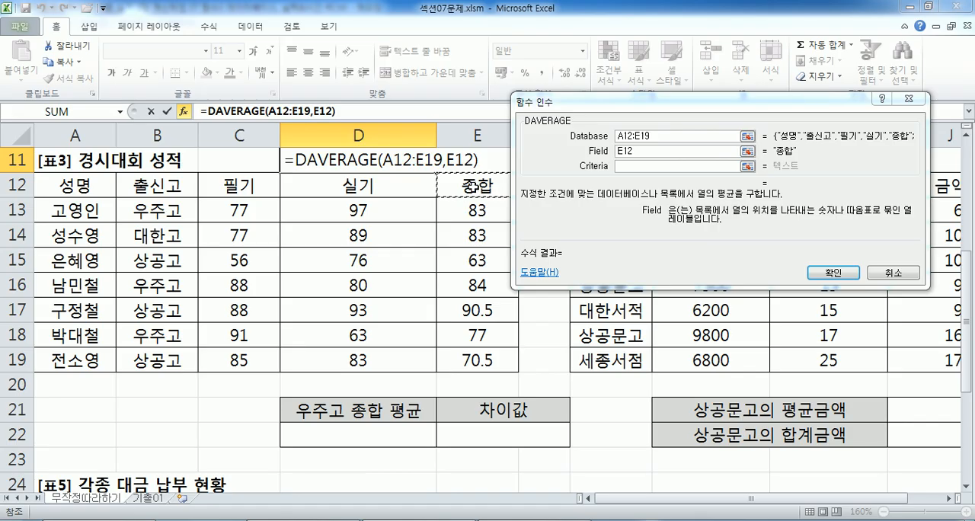
Try entering the text "우주고" as the DAVERAGE Criteria.
{"action": "left_click", "coordinate": [622, 166]}
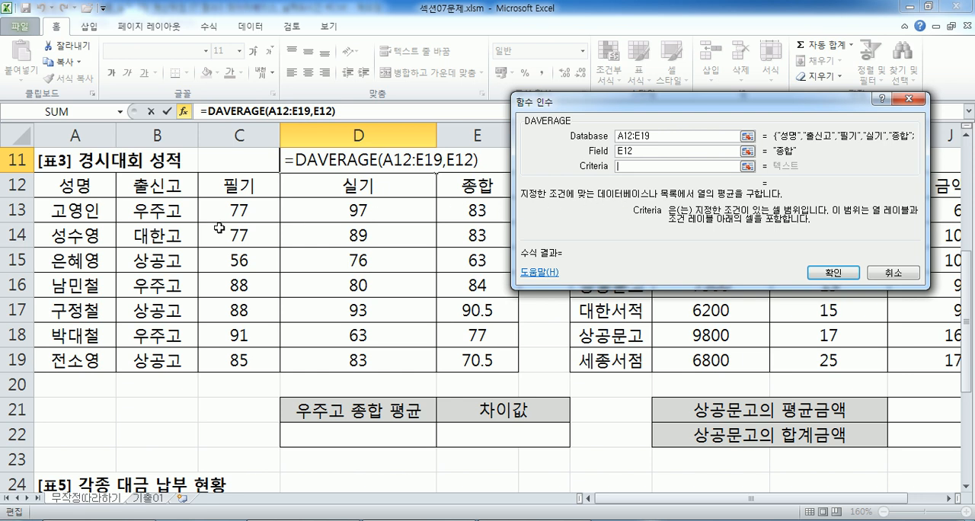
{"action": "type", "text": "\""}
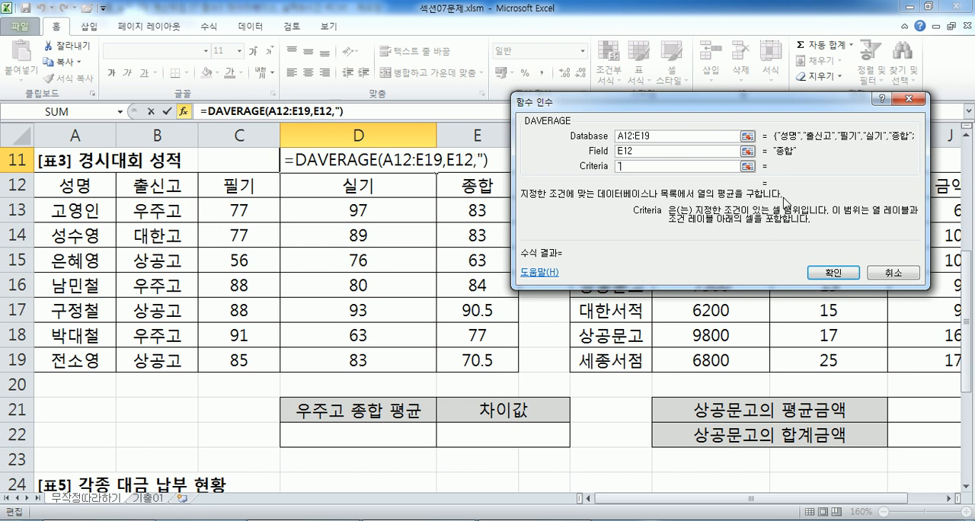
{"action": "type", "text": "DNWN"}
{"action": "key", "text": "BackSpace"}
{"action": "key", "text": "BackSpace"}
{"action": "key", "text": "BackSpace"}
{"action": "key", "text": "BackSpace"}
{"action": "type", "text": "DB"}
{"action": "key", "text": "BackSpace"}
{"action": "key", "text": "BackSpace"}
{"action": "type", "text": "우주곻"}
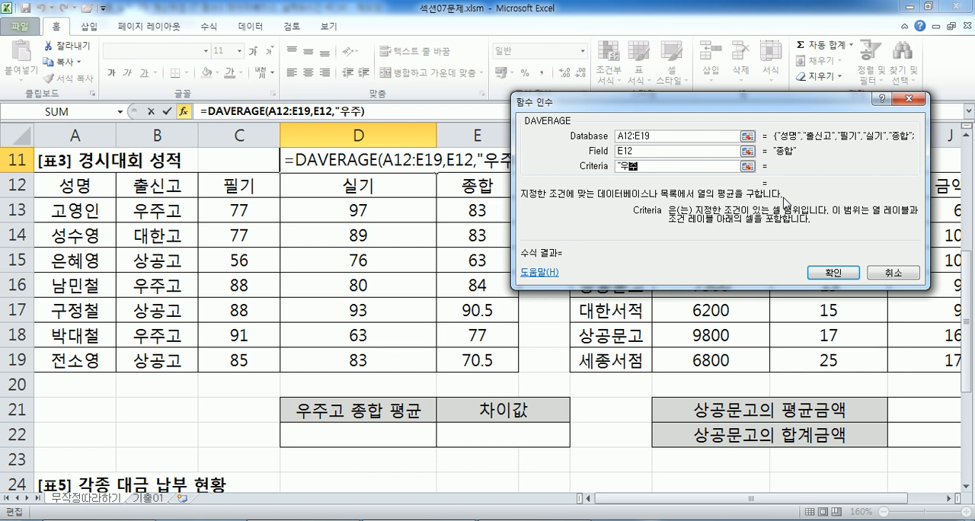
{"action": "key", "text": "BackSpace"}
{"action": "type", "text": "\""}
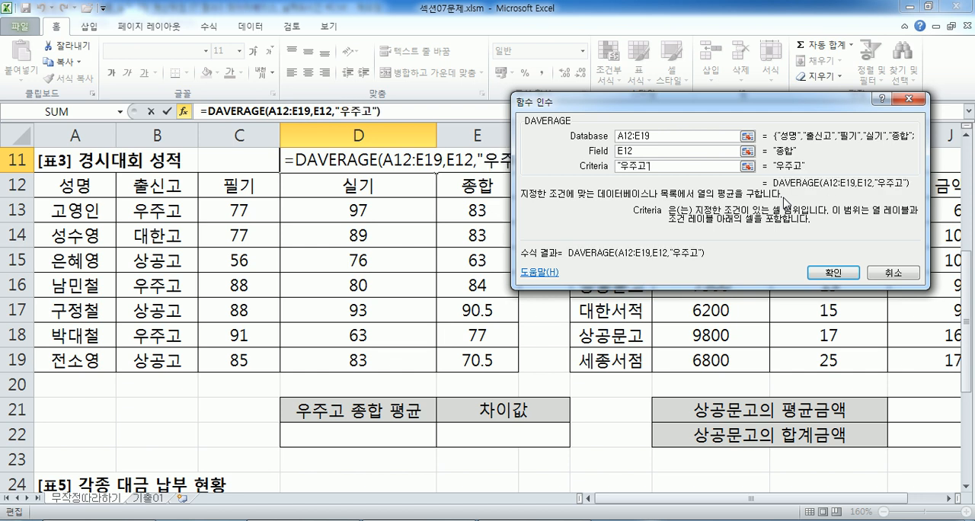
Replace the Criteria text with the cell range B12:B13.
{"action": "key", "text": "shift+Home"}
{"action": "key", "text": "BackSpace"}
{"action": "left_click_drag", "start_coordinate": [147, 180], "coordinate": [143, 204]}
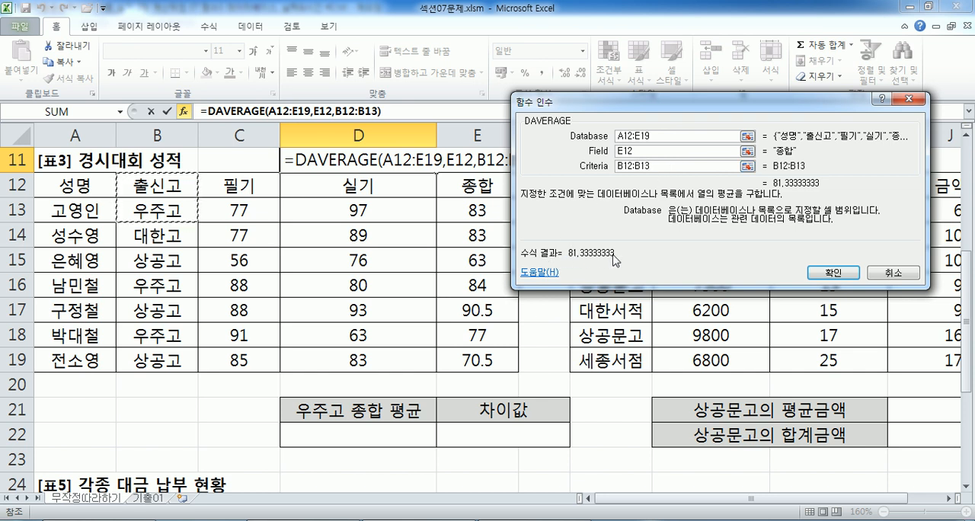
Switch to the Notepad notes and review task 3's rounding requirement and the ROUND formula that wraps DAVERAGE.
{"action": "left_click", "coordinate": [259, 519]}
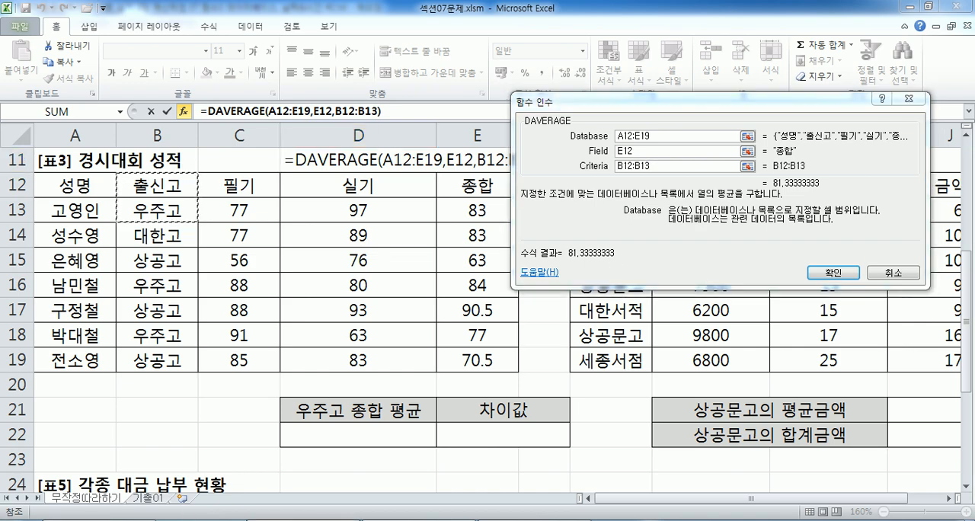
{"action": "scroll", "coordinate": [276, 107], "scroll_direction": "up", "scroll_amount": 2}
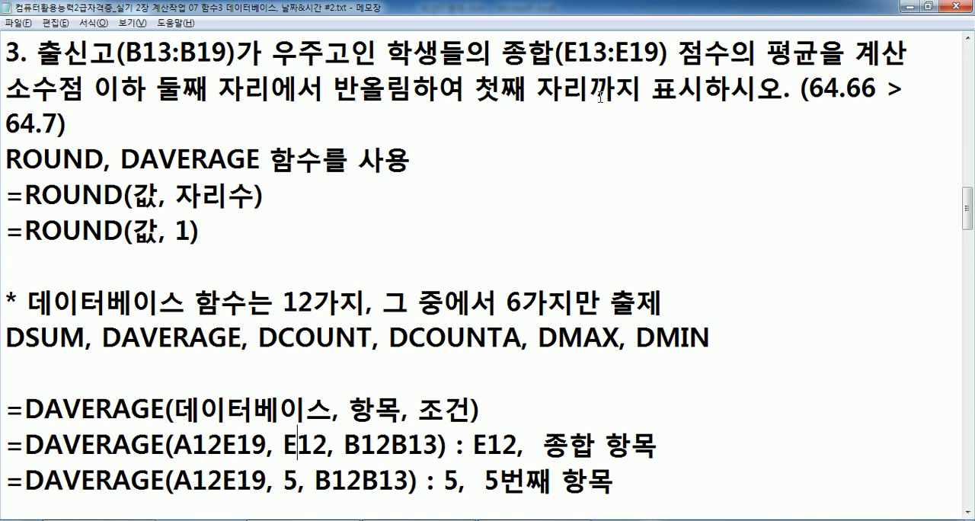
{"action": "scroll", "coordinate": [601, 96], "scroll_direction": "down", "scroll_amount": 2}
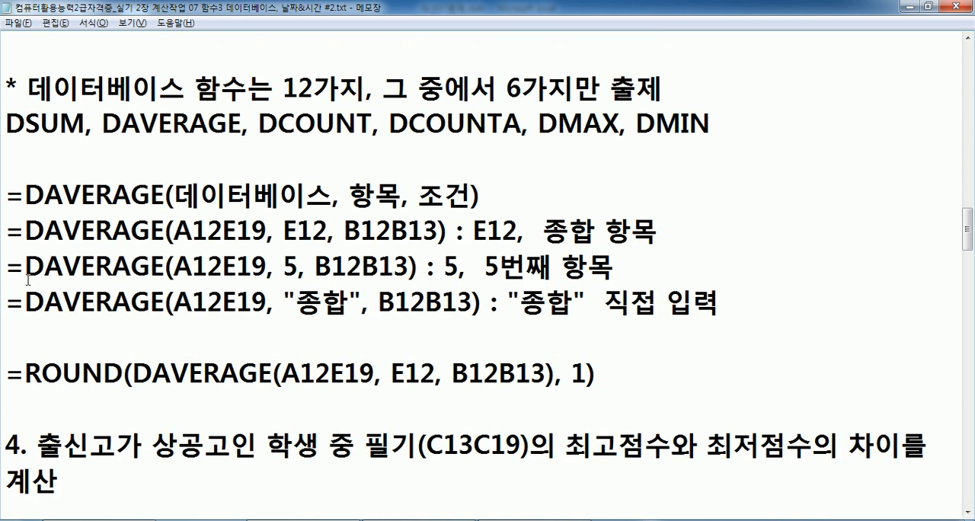
Insert the missing colons in the ROUND formula of the notes so its ranges read A12:E19 and B12:B13.
{"action": "left_click_drag", "start_coordinate": [25, 231], "coordinate": [449, 227]}
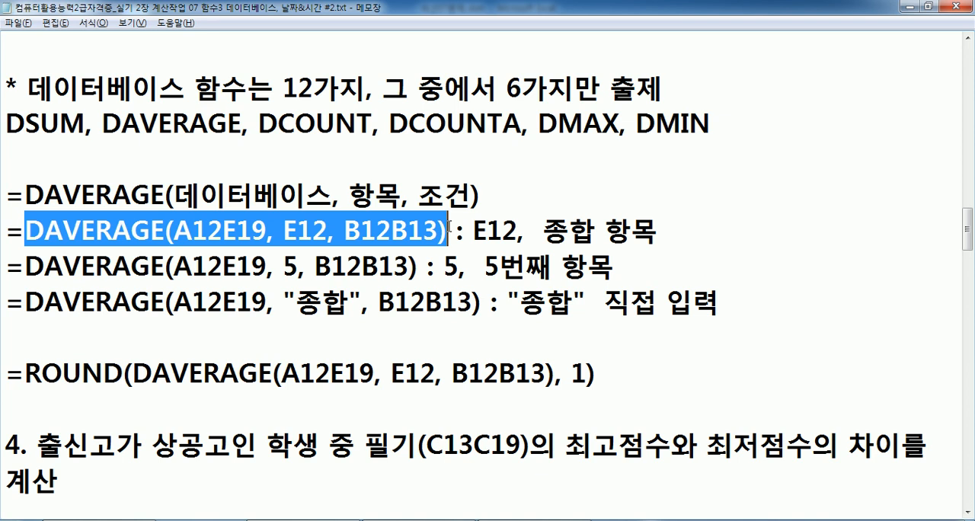
{"action": "left_click", "coordinate": [336, 374]}
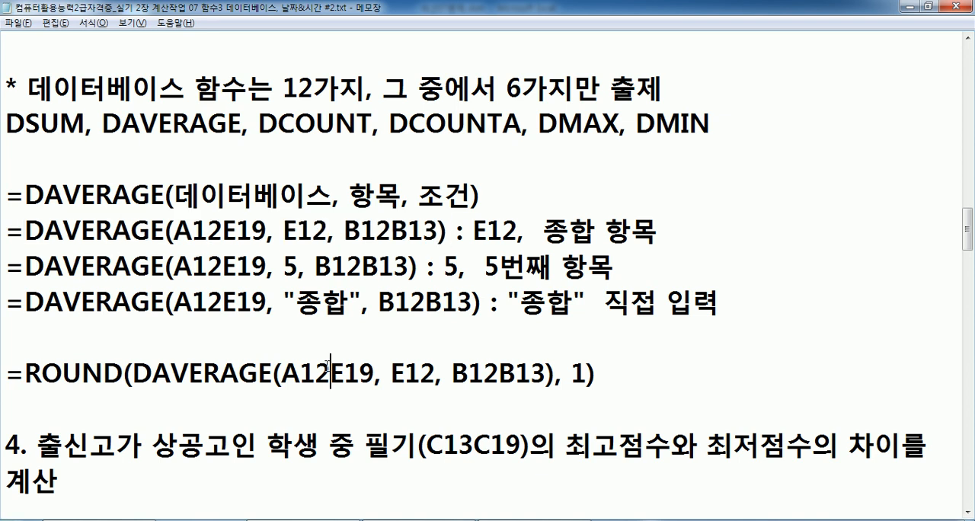
{"action": "type", "text": ":"}
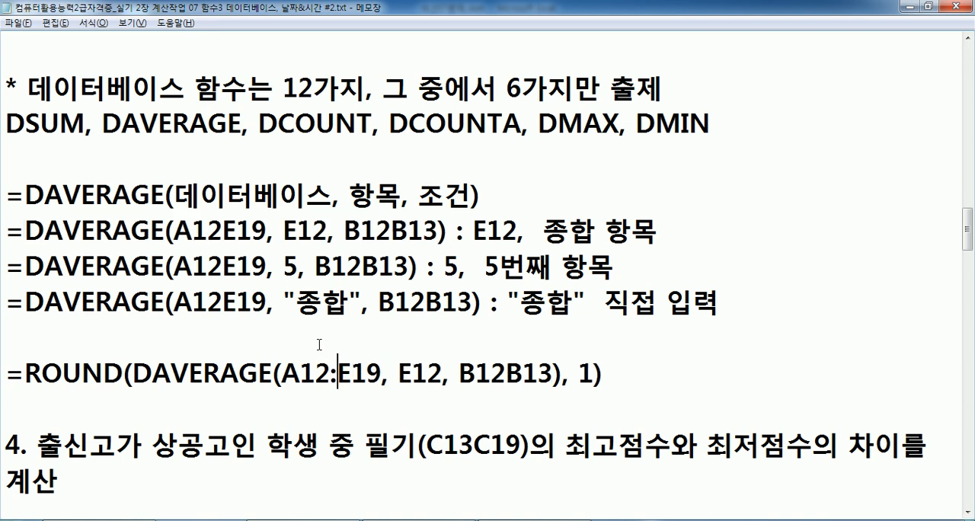
{"action": "left_click", "coordinate": [506, 373]}
{"action": "type", "text": ":"}
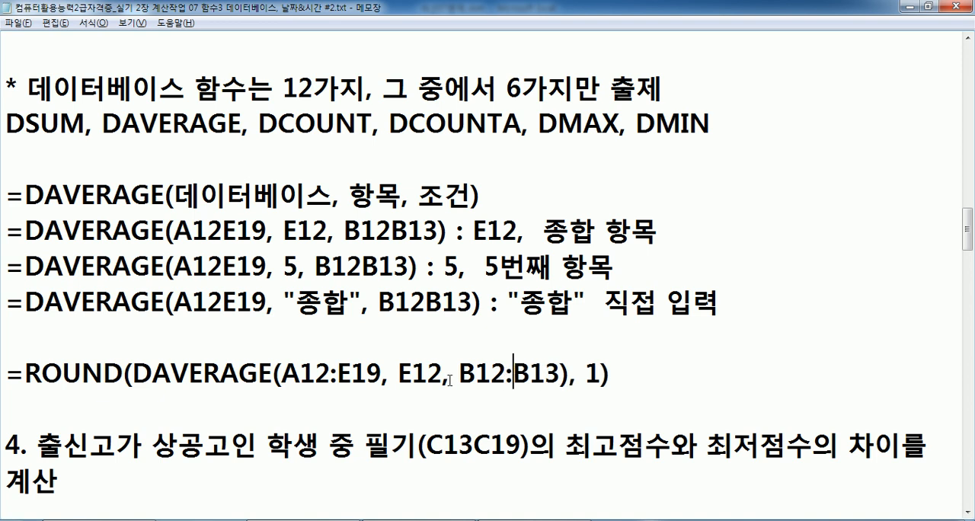
Review the nested ROUND formula and its digits argument in the notes, along with the text of task 4.
{"action": "left_click_drag", "start_coordinate": [26, 373], "coordinate": [570, 373]}
{"action": "double_click", "coordinate": [591, 373]}
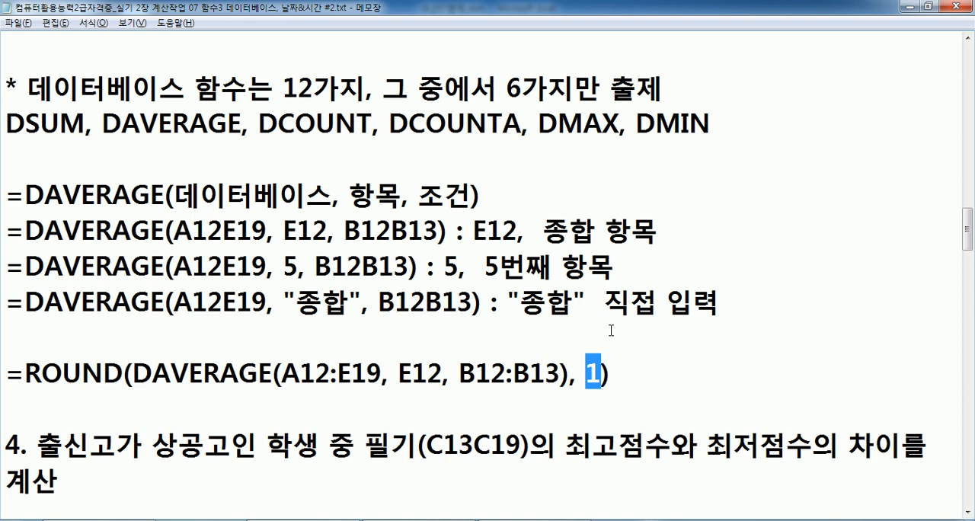
{"action": "scroll", "coordinate": [100, 175], "scroll_direction": "up", "scroll_amount": 1}
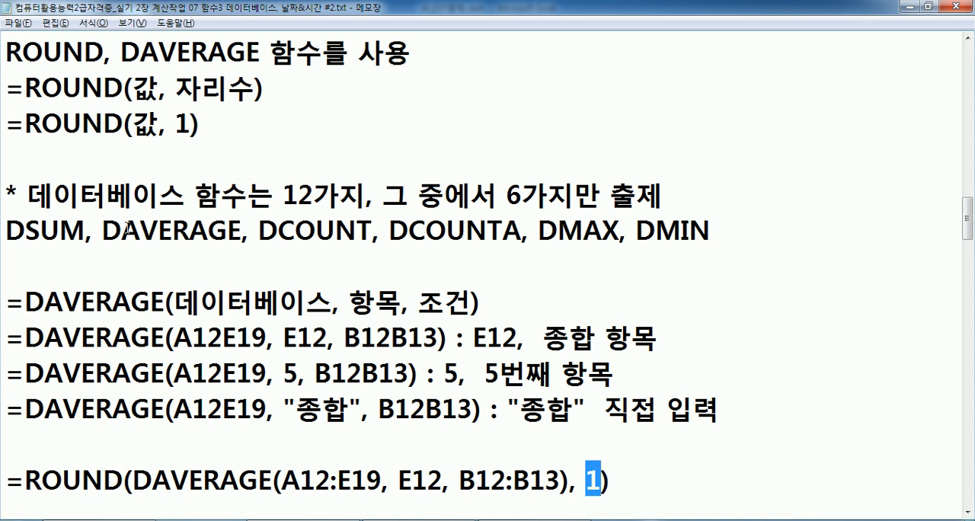
{"action": "scroll", "coordinate": [126, 226], "scroll_direction": "down", "scroll_amount": 3}
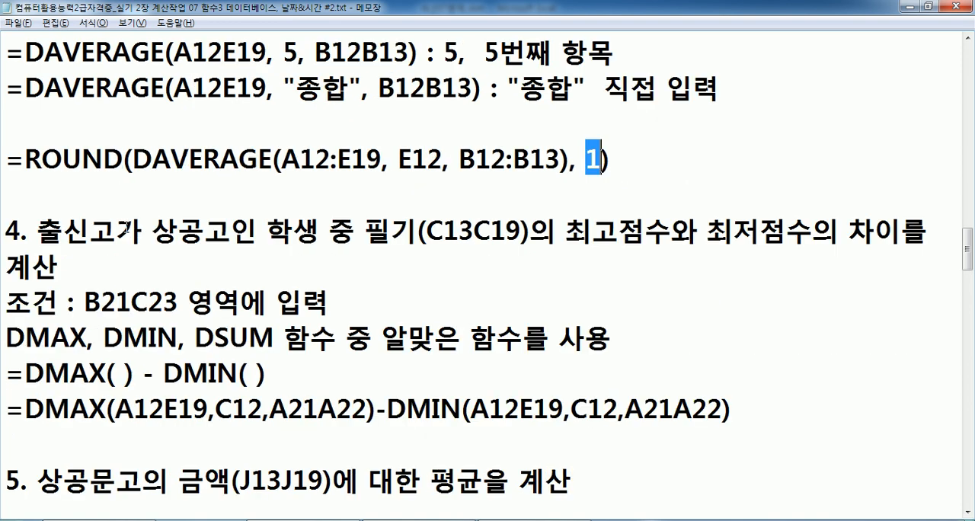
{"action": "left_click", "coordinate": [71, 199]}
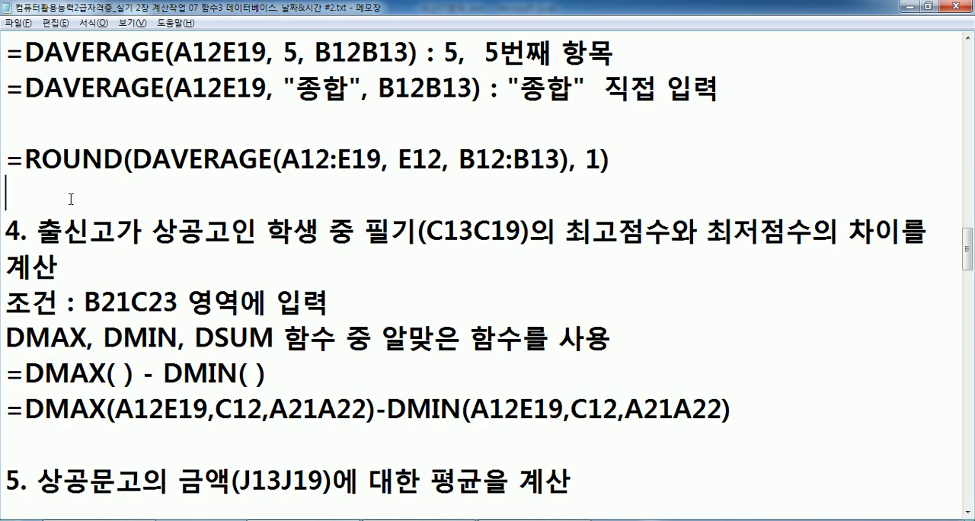
{"action": "left_click_drag", "start_coordinate": [8, 159], "coordinate": [440, 162]}
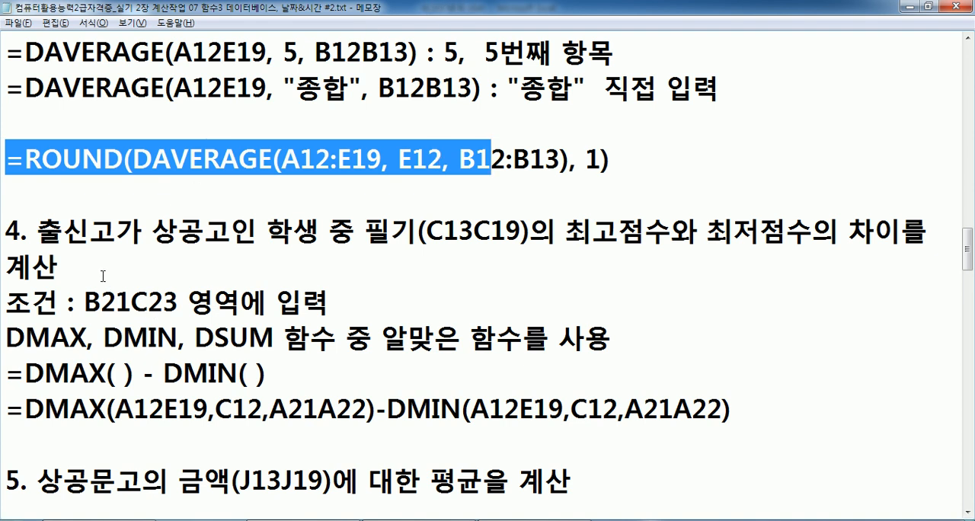
{"action": "left_click_drag", "start_coordinate": [609, 160], "coordinate": [2, 152]}
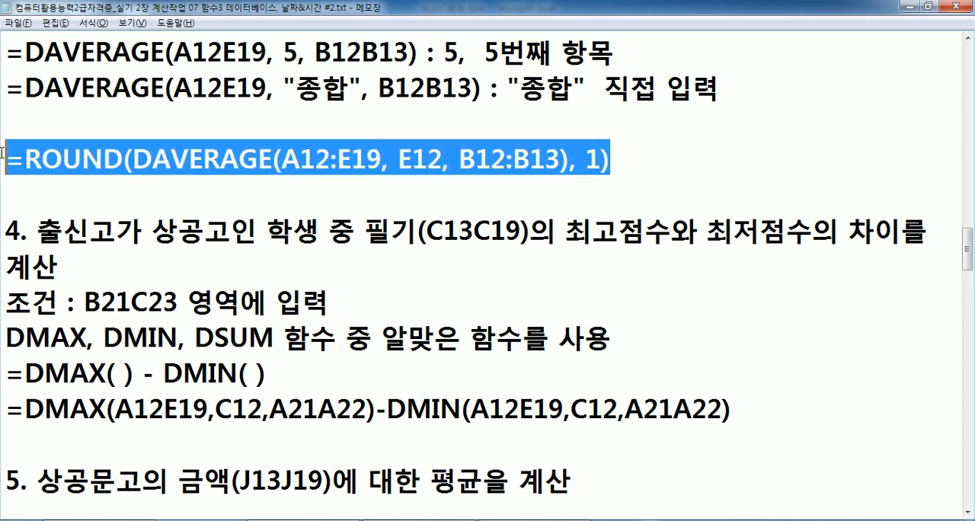
Switch to Excel and wrap the DAVERAGE formula in D11 with ROUND, using 1 as the number of digits.
{"action": "key", "text": "alt+Tab"}
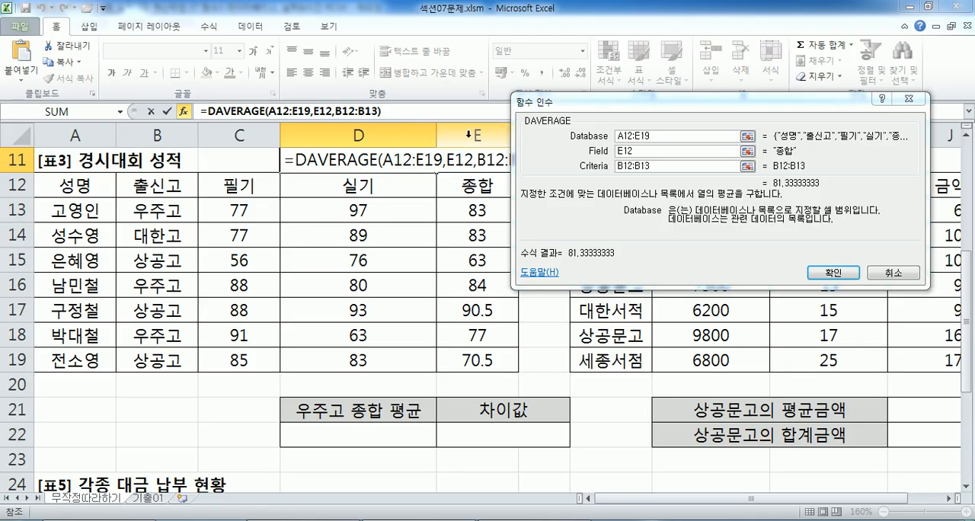
{"action": "left_click", "coordinate": [206, 111]}
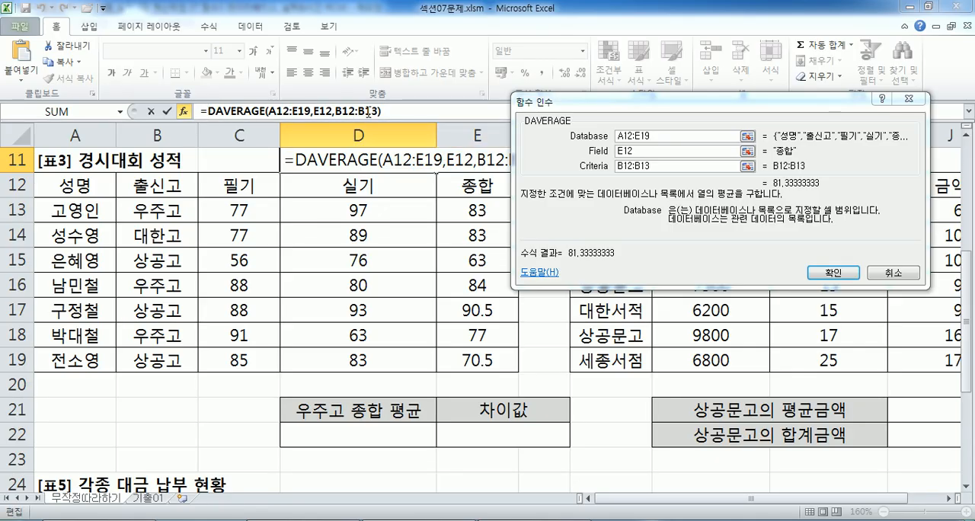
{"action": "type", "text": "ㄱ"}
{"action": "key", "text": "BackSpace"}
{"action": "type", "text": "ROUND"}
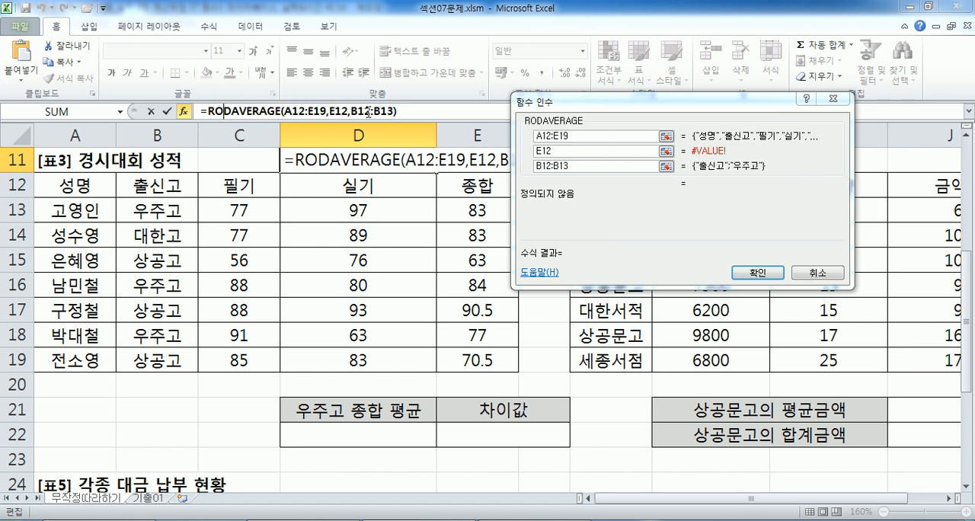
{"action": "type", "text": "("}
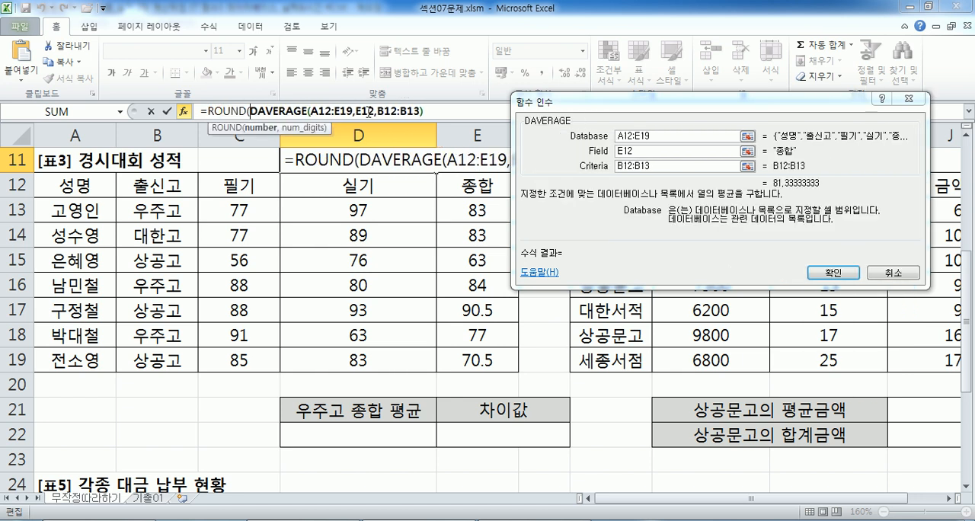
{"action": "left_click", "coordinate": [441, 111]}
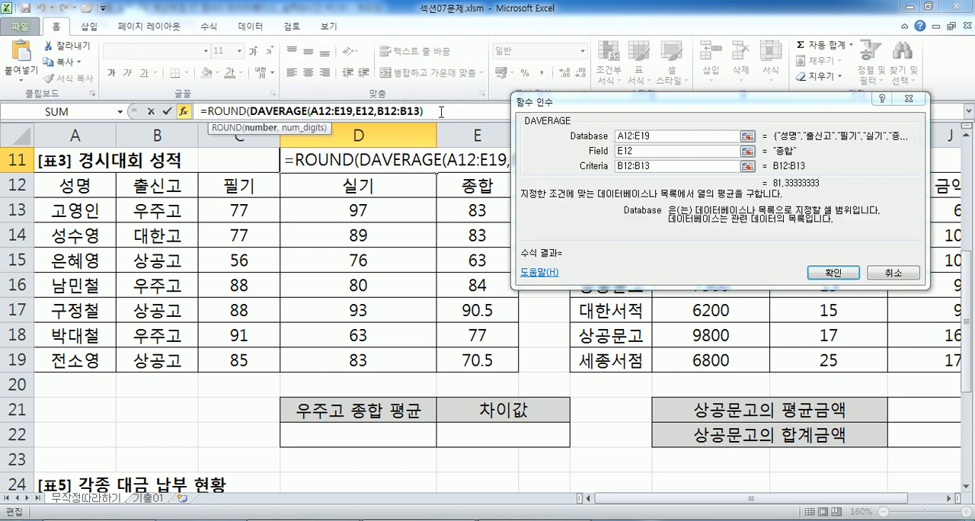
{"action": "type", "text": ",1)"}
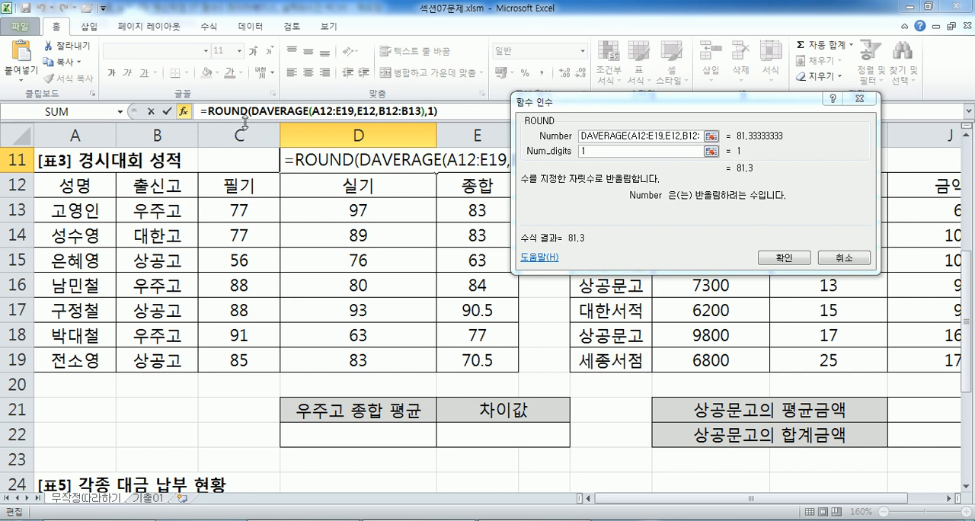
{"action": "left_click", "coordinate": [216, 112]}
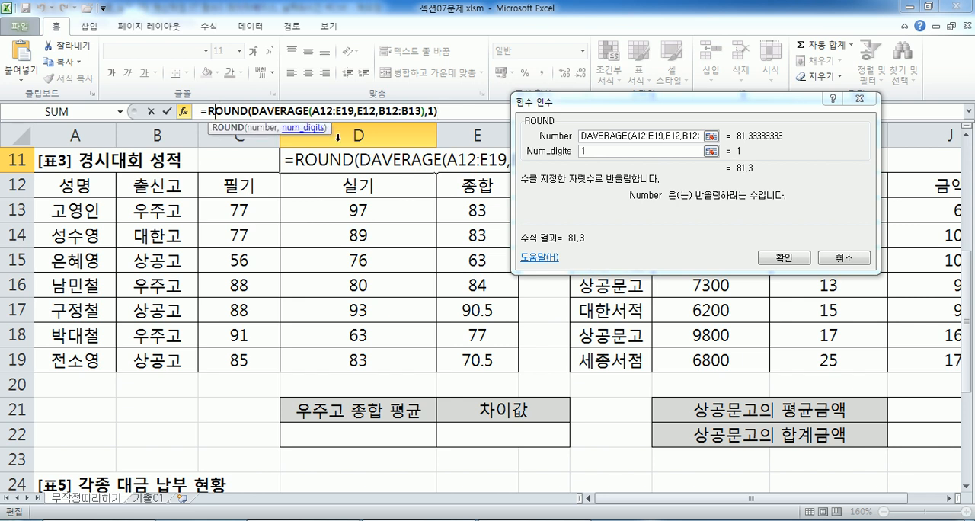
{"action": "left_click", "coordinate": [785, 259]}
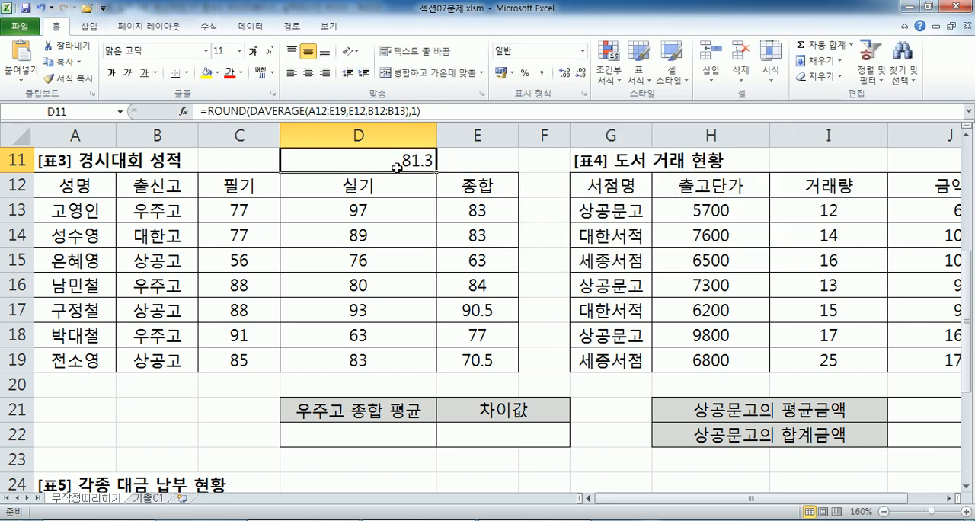
Move the ROUND formula text from D11 to the 우주고 종합 평균 result cell D22, leaving D11 empty.
{"action": "left_click_drag", "start_coordinate": [423, 111], "coordinate": [156, 104]}
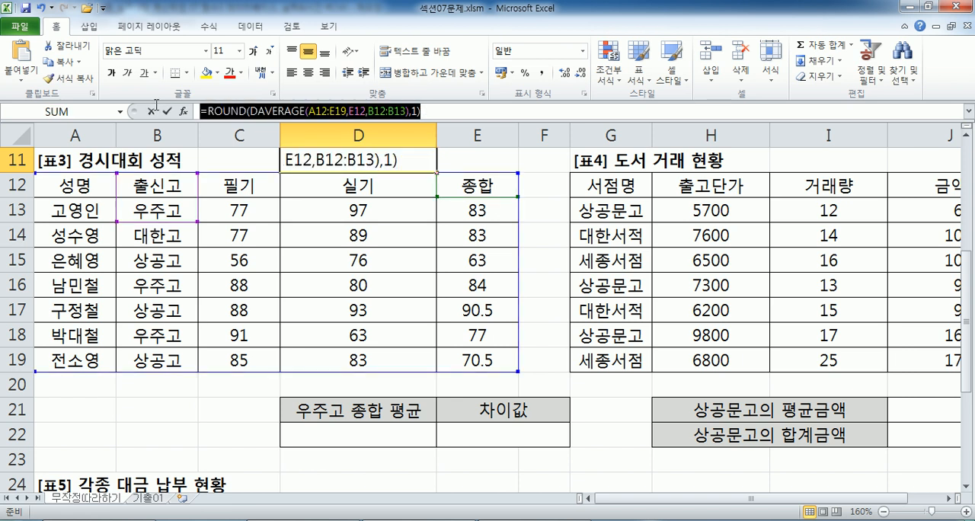
{"action": "key", "text": "ctrl+x"}
{"action": "key", "text": "Escape"}
{"action": "left_click", "coordinate": [375, 434]}
{"action": "double_click", "coordinate": [376, 433]}
{"action": "key", "text": "ctrl+v"}
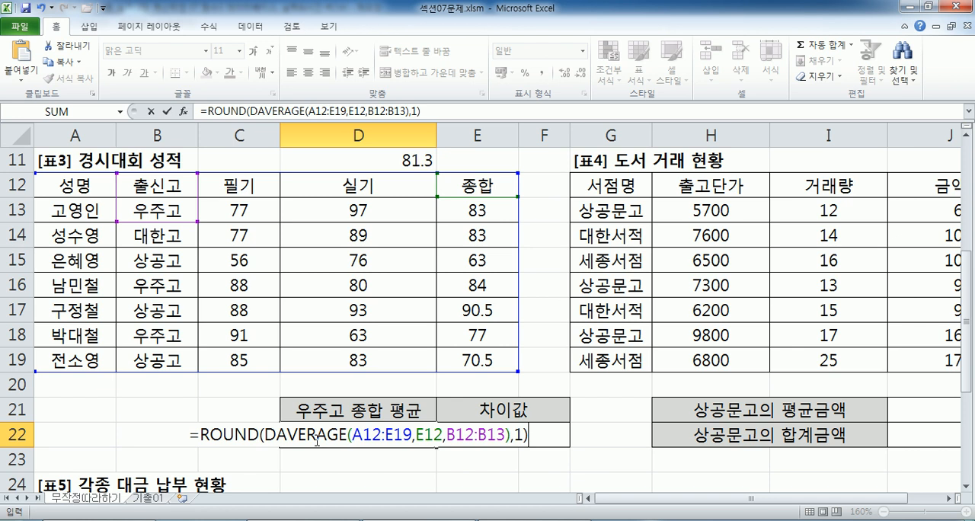
{"action": "key", "text": "ctrl+Return"}
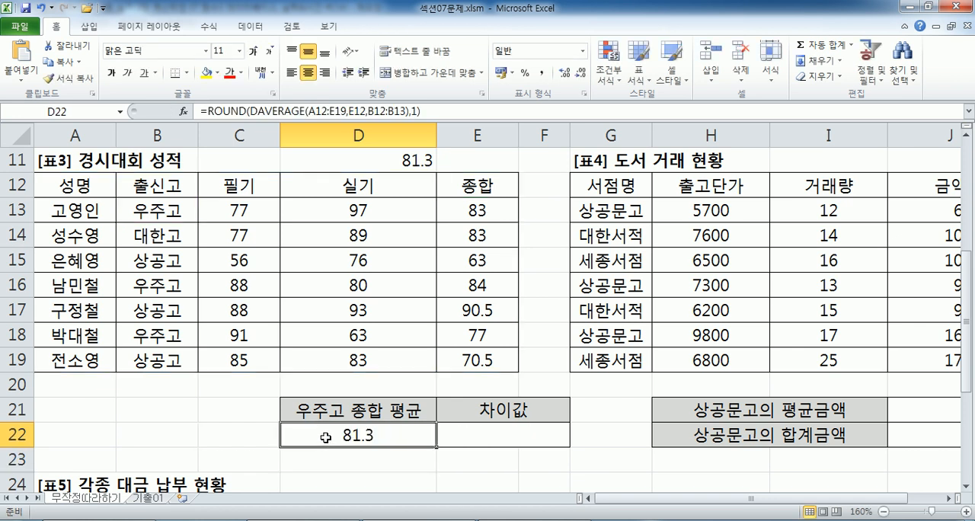
{"action": "left_click", "coordinate": [408, 160]}
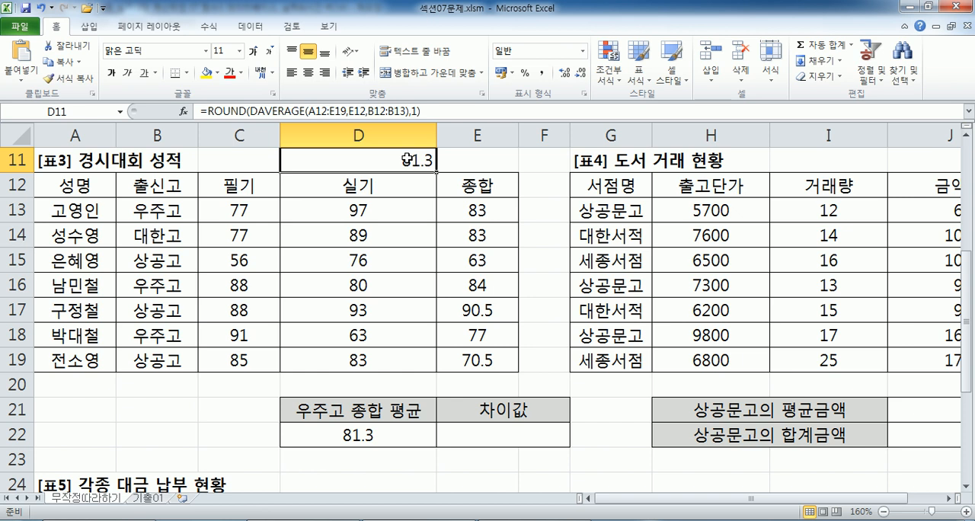
{"action": "key", "text": "Delete"}
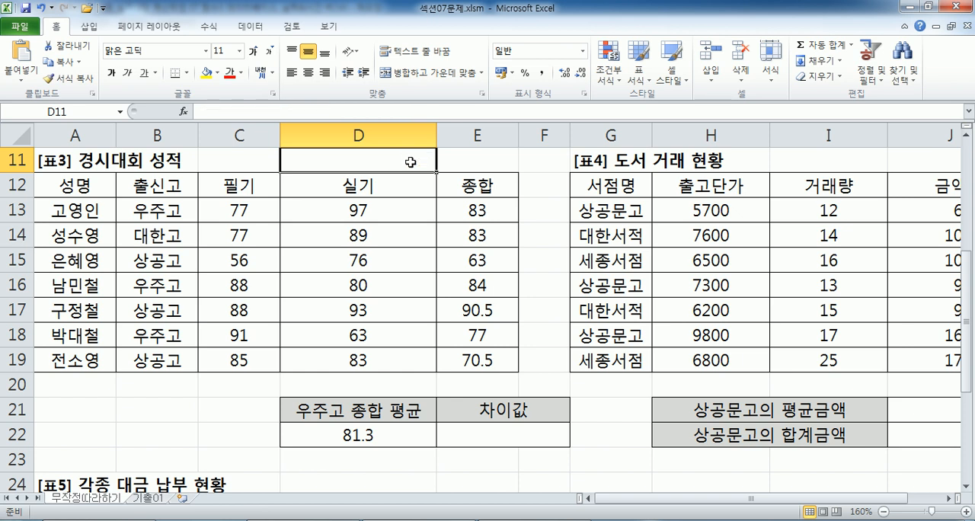
Examine the empty 차이값 cell and the score table A12:E19, focusing on the 출신고 and 필기 headings.
{"action": "left_click", "coordinate": [482, 436]}
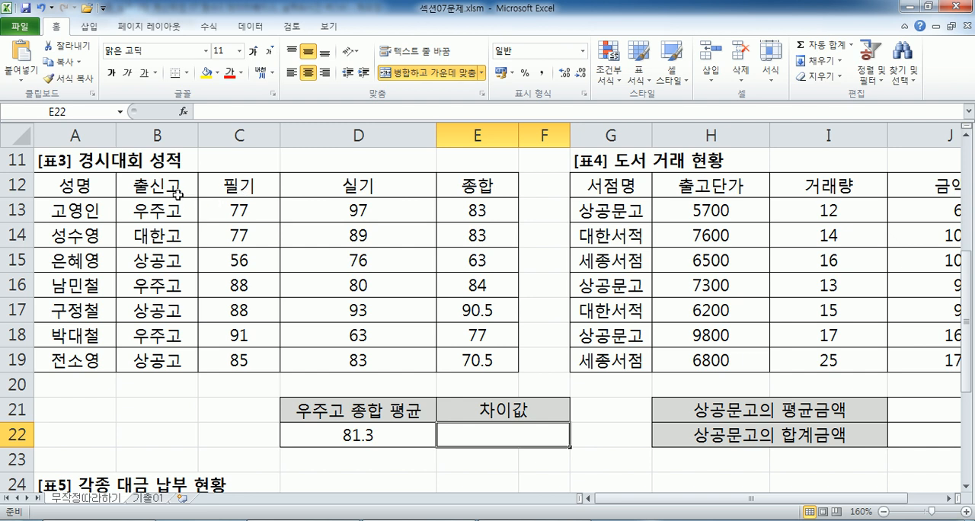
{"action": "left_click_drag", "start_coordinate": [82, 190], "coordinate": [458, 359]}
{"action": "key", "text": "Tab"}
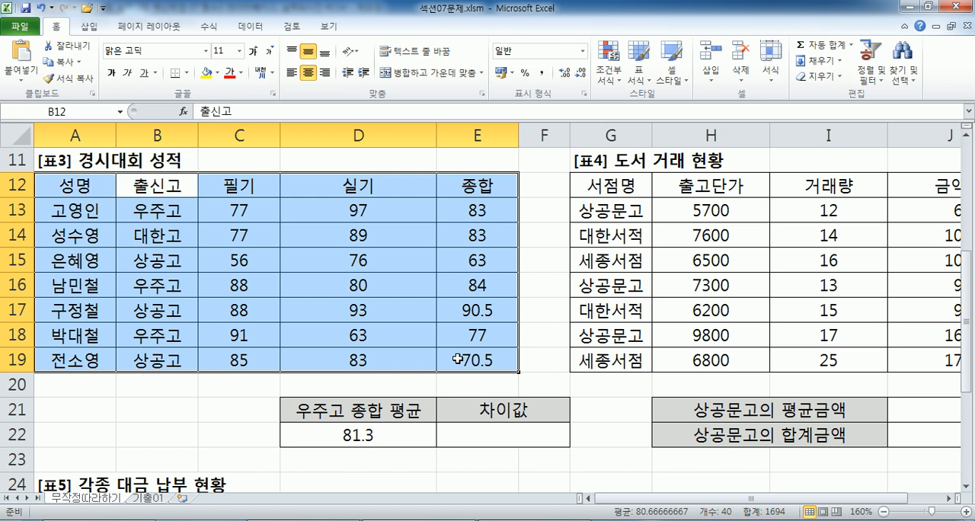
{"action": "key", "text": "Tab"}
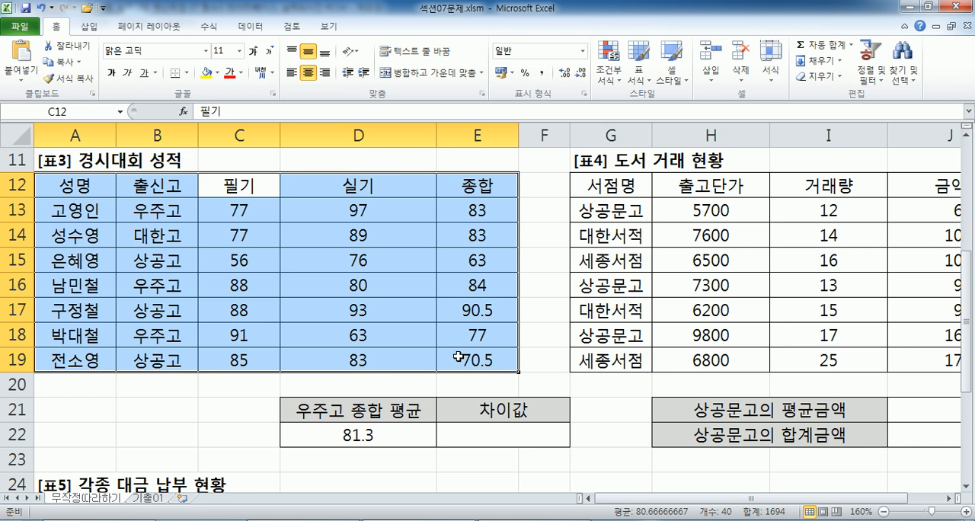
Copy the 출신고 heading with the 상공고 cell B15, and select the criteria area B21:C23.
{"action": "left_click", "coordinate": [157, 185]}
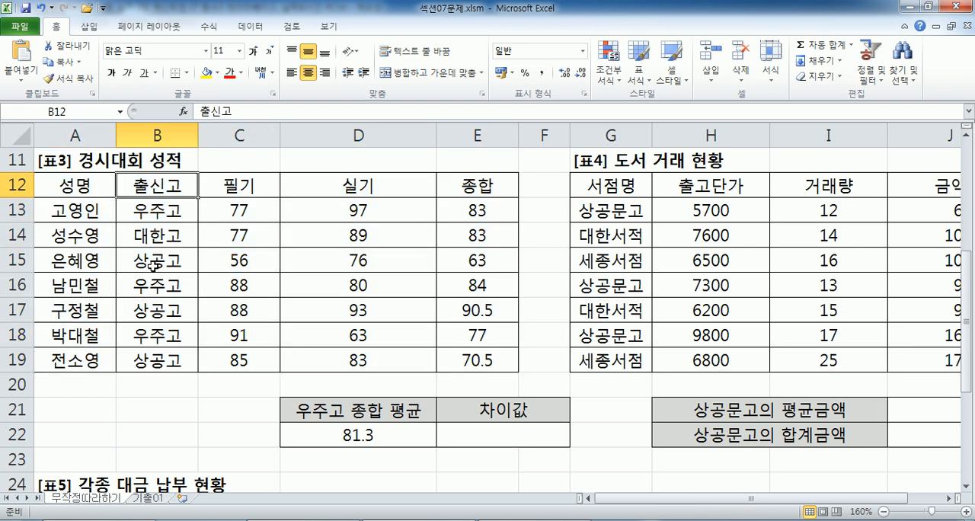
{"action": "left_click", "coordinate": [154, 265], "text": "ctrl"}
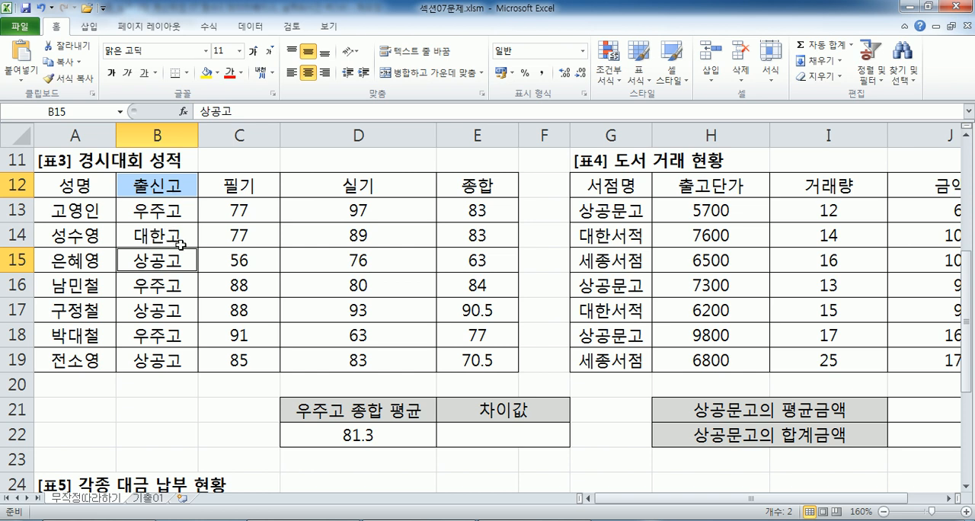
{"action": "key", "text": "ctrl+c"}
{"action": "scroll", "coordinate": [161, 305], "scroll_direction": "down", "scroll_amount": 1}
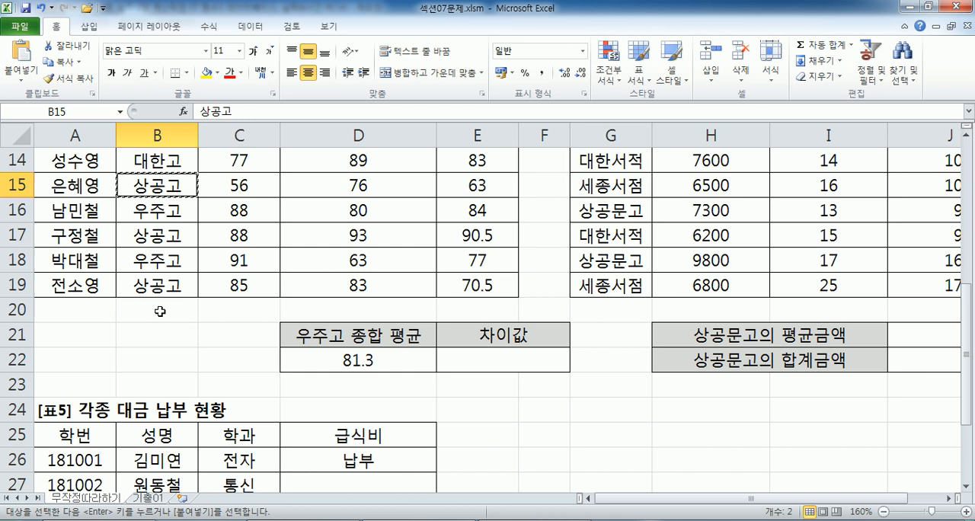
{"action": "left_click", "coordinate": [72, 338]}
{"action": "left_click", "coordinate": [126, 337]}
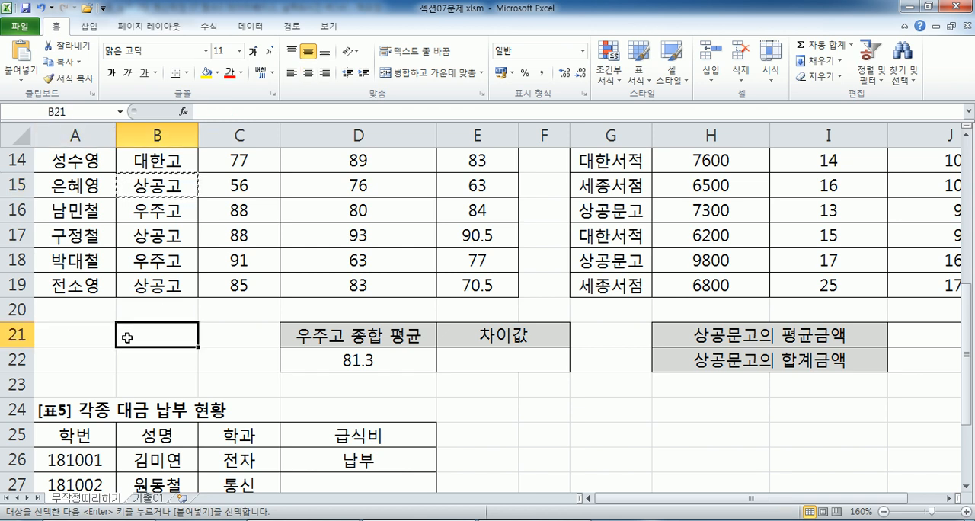
{"action": "left_click_drag", "start_coordinate": [126, 337], "coordinate": [219, 378]}
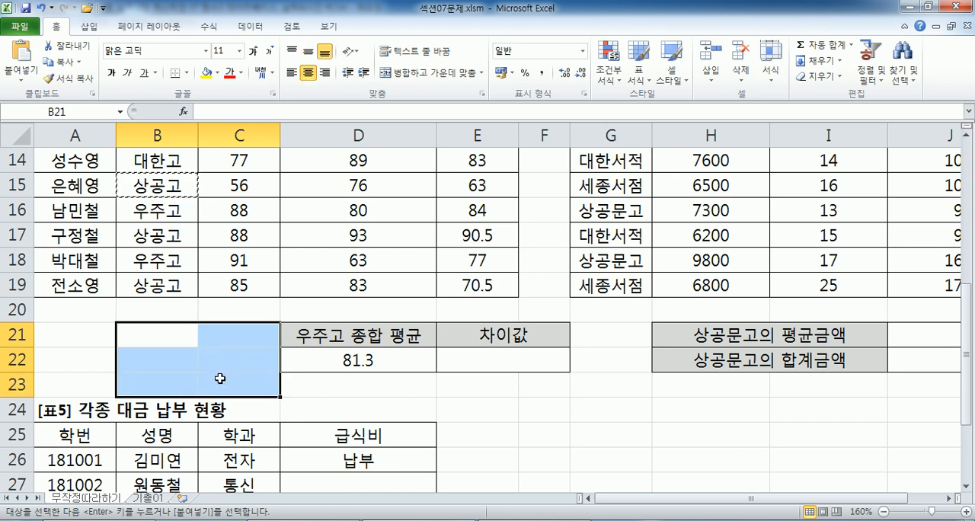
{"action": "scroll", "coordinate": [219, 379], "scroll_direction": "up", "scroll_amount": 2}
{"action": "scroll", "coordinate": [219, 375], "scroll_direction": "down", "scroll_amount": 1}
{"action": "scroll", "coordinate": [219, 374], "scroll_direction": "down", "scroll_amount": 1}
Enter the criteria heading 출신고 in B21 and the value 상공고 in B22.
{"action": "left_click", "coordinate": [152, 337]}
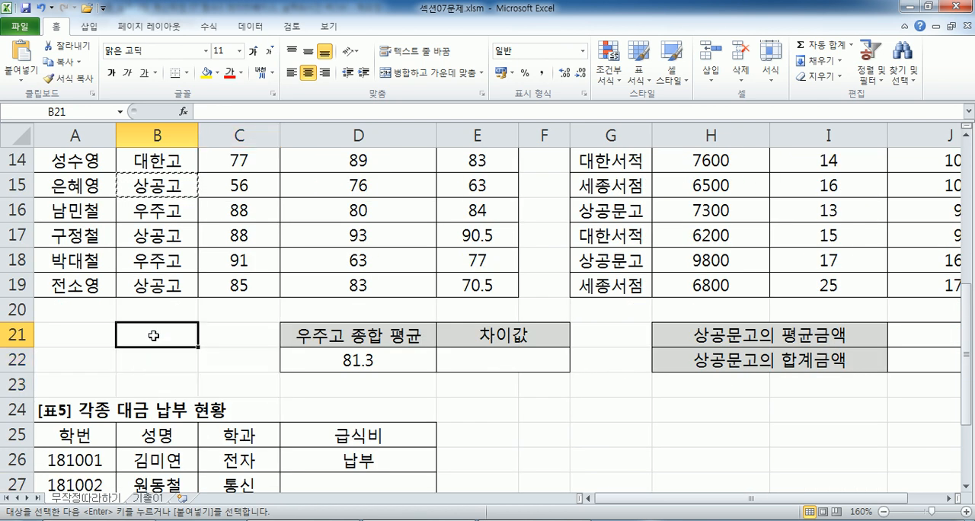
{"action": "type", "text": "CNF"}
{"action": "key", "text": "Escape"}
{"action": "type", "text": "춠힌"}
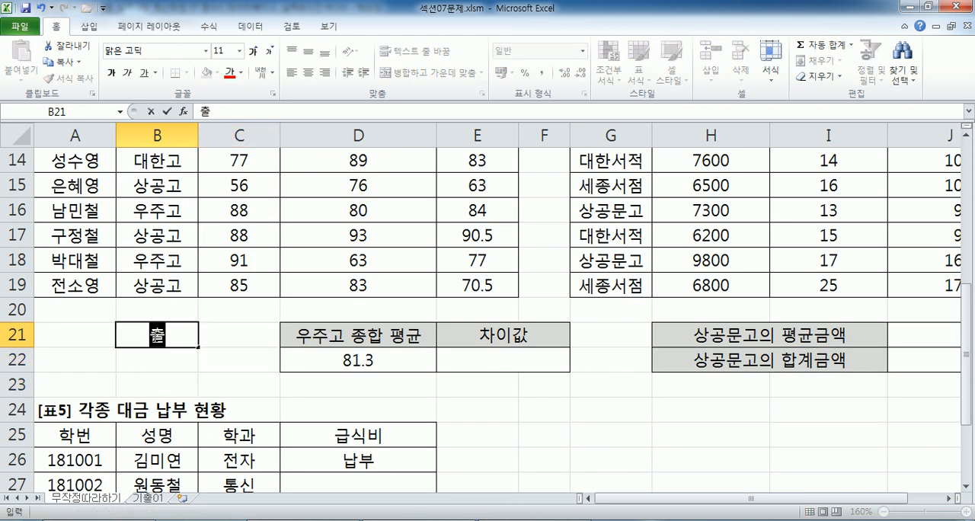
{"action": "type", "text": "ㄱ"}
{"action": "key", "text": "Escape"}
{"action": "type", "text": "출신고"}
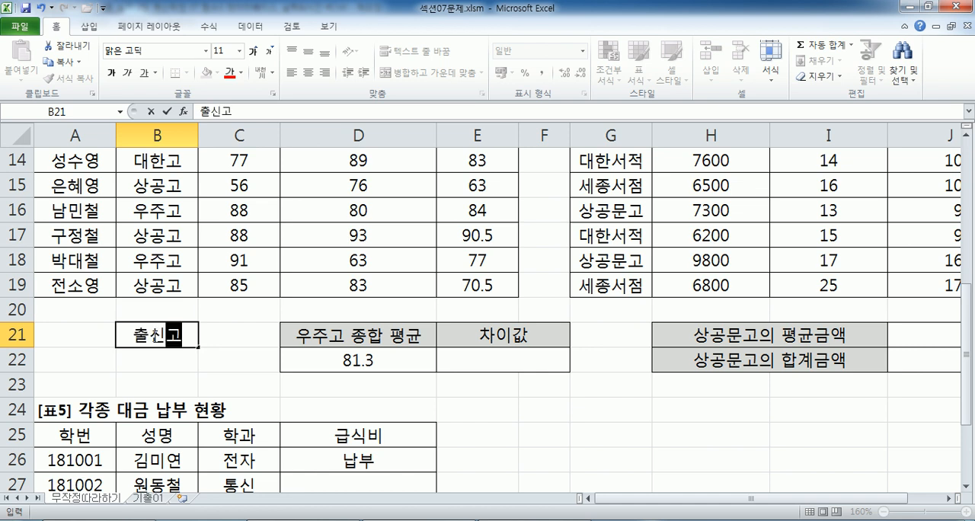
{"action": "key", "text": "Return"}
{"action": "type", "text": "상공고"}
{"action": "key", "text": "Return"}
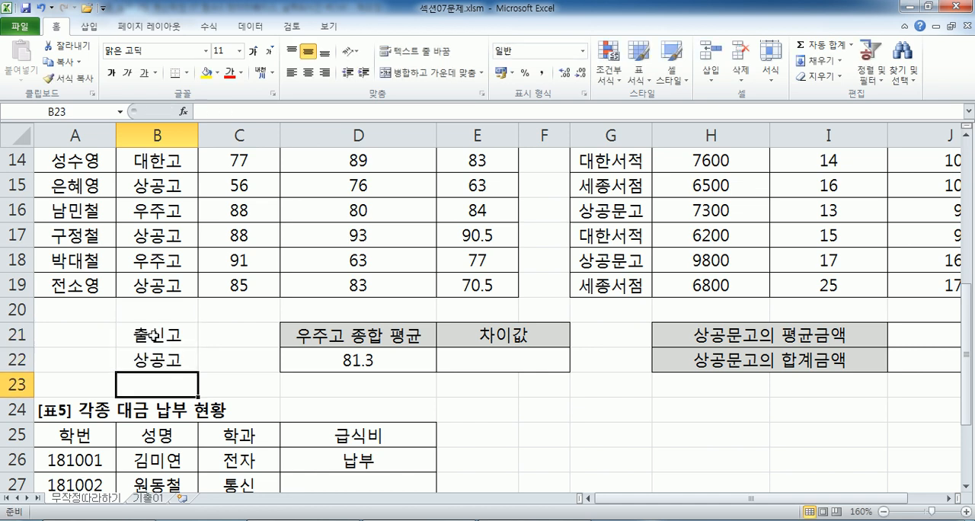
Clear the criteria heading 출신고 and the value 상공고 from cells B21:B22.
{"action": "left_click", "coordinate": [163, 332]}
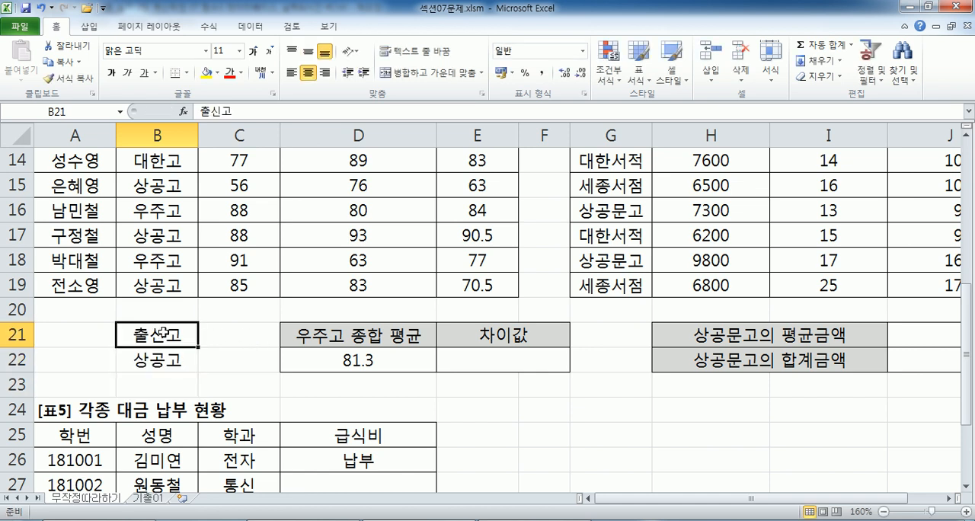
{"action": "scroll", "coordinate": [168, 332], "scroll_direction": "up", "scroll_amount": 1}
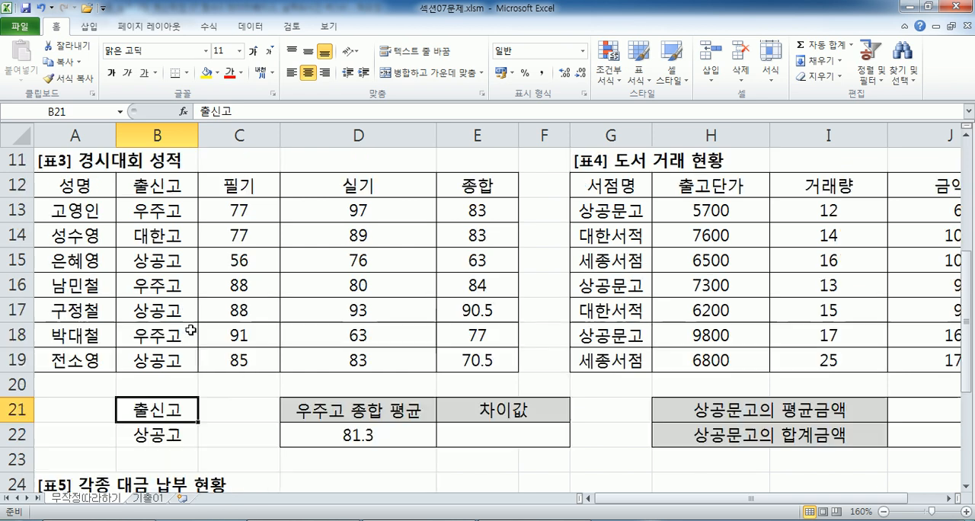
{"action": "left_click", "coordinate": [162, 191]}
{"action": "left_click", "coordinate": [160, 258], "text": "ctrl"}
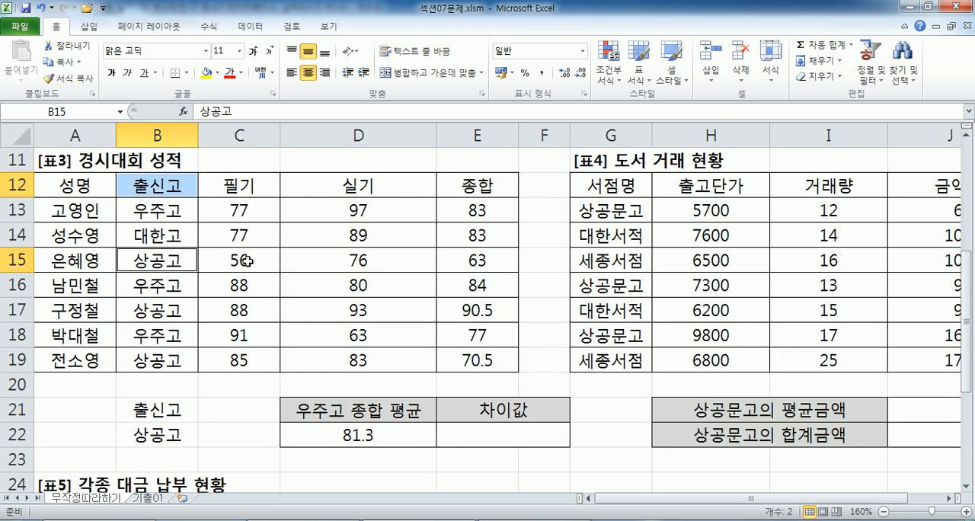
{"action": "key", "text": "ctrl+c"}
{"action": "scroll", "coordinate": [203, 290], "scroll_direction": "down", "scroll_amount": 2}
{"action": "left_click_drag", "start_coordinate": [162, 263], "coordinate": [158, 281]}
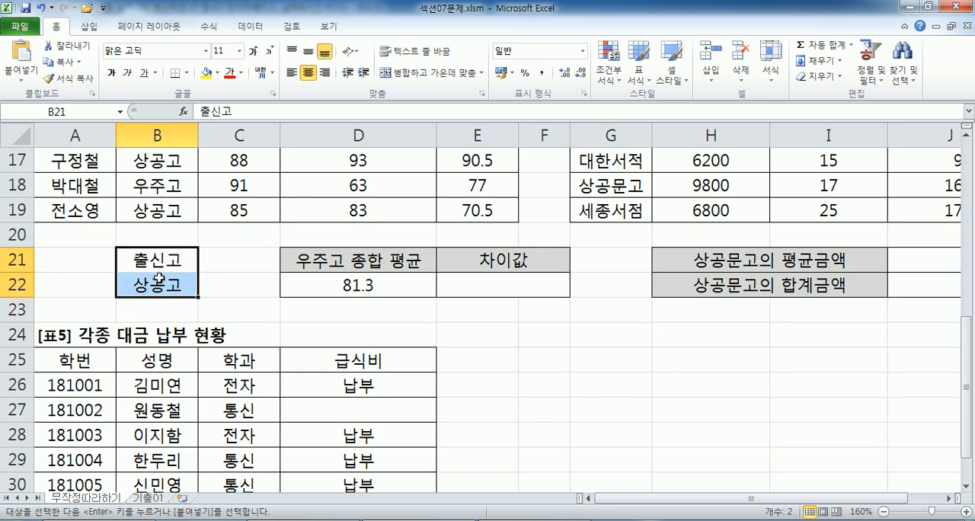
{"action": "key", "text": "Delete"}
{"action": "left_click", "coordinate": [142, 265]}
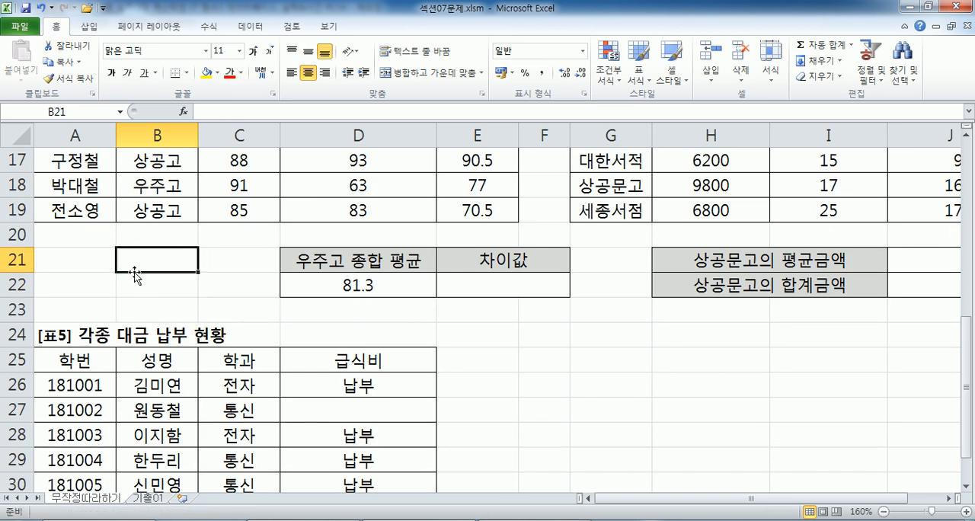
Copy the 출신고 heading B12 together with the 상공고 cell B15, and paste them into B21:B22 as the criteria range.
{"action": "scroll", "coordinate": [131, 276], "scroll_direction": "up", "scroll_amount": 3}
{"action": "left_click", "coordinate": [151, 261]}
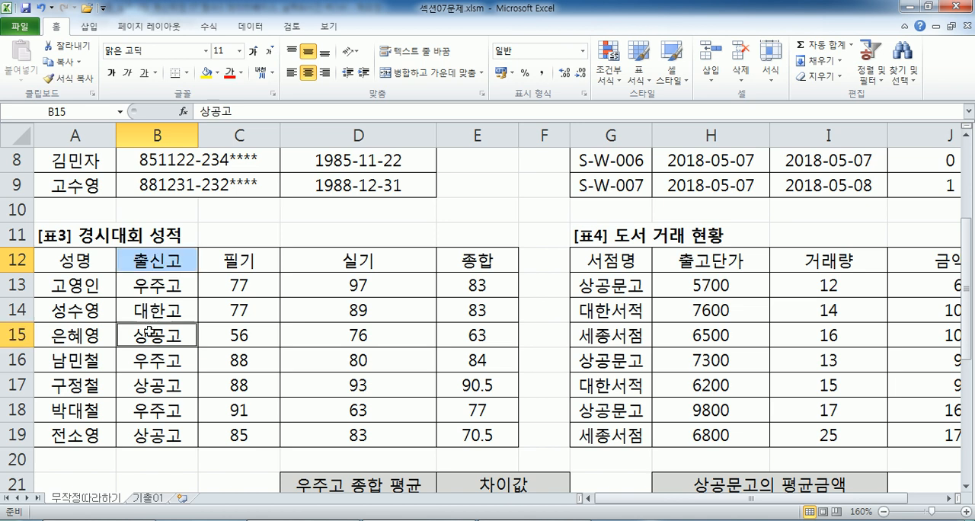
{"action": "left_click", "coordinate": [149, 332]}
{"action": "key", "text": "ctrl+c"}
{"action": "scroll", "coordinate": [149, 333], "scroll_direction": "down", "scroll_amount": 2}
{"action": "left_click", "coordinate": [149, 332]}
{"action": "key", "text": "ctrl+v"}
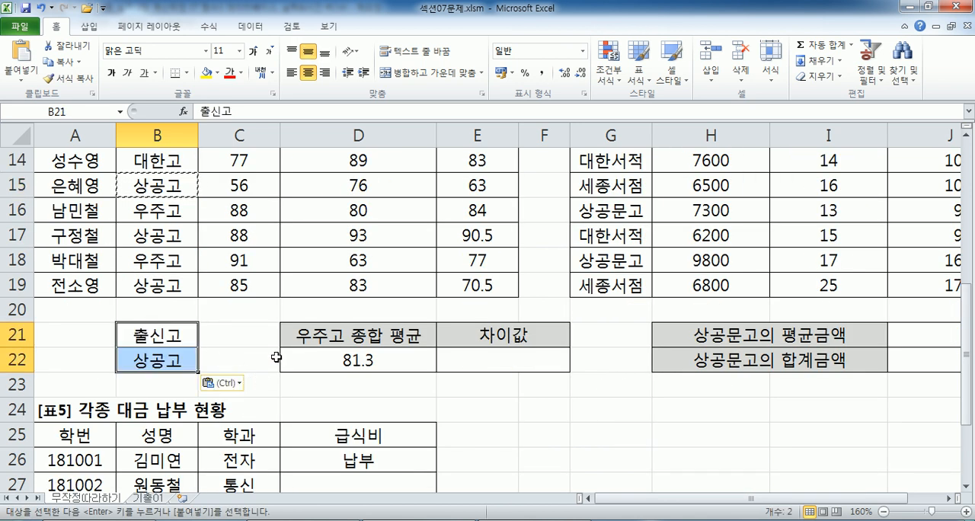
{"action": "left_click", "coordinate": [309, 256]}
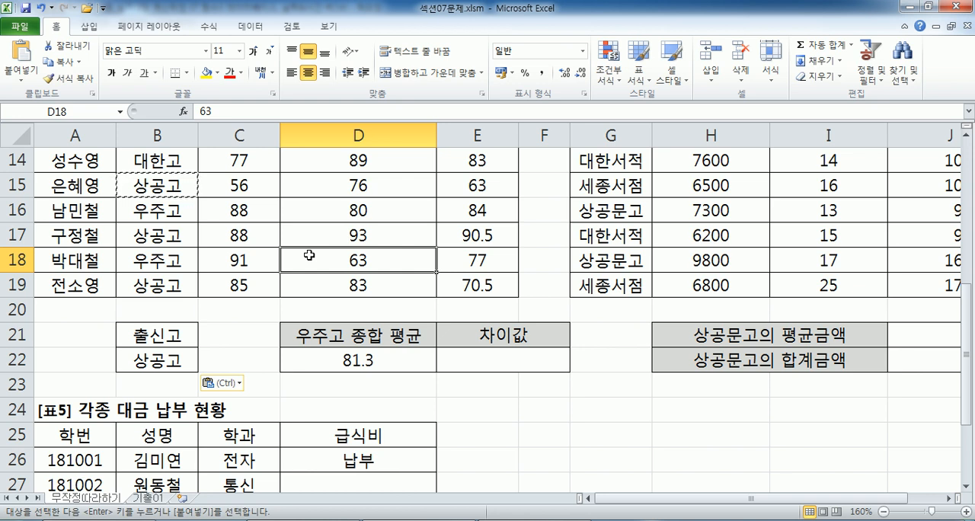
Switch to the Notepad notes and add the missing colons in task 4, giving C13:C19 and B21:C23.
{"action": "key", "text": "alt+Tab"}
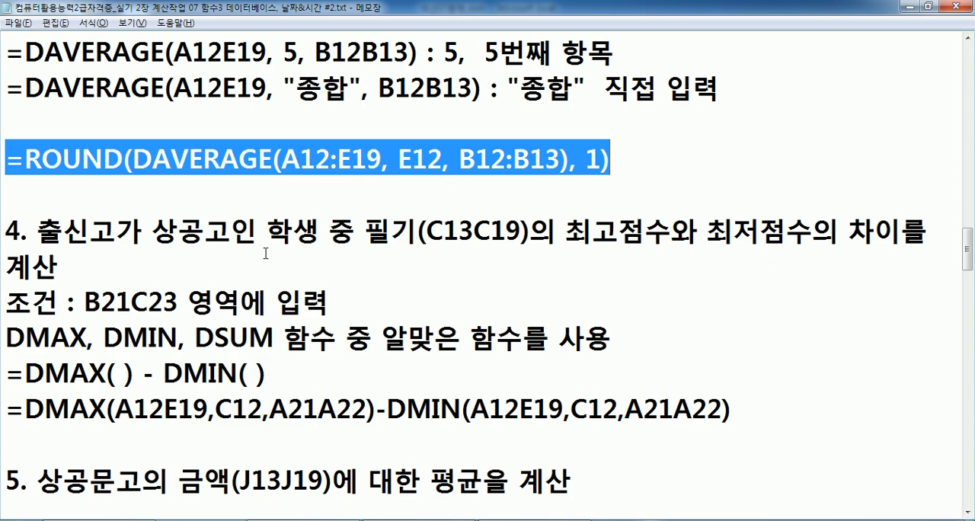
{"action": "scroll", "coordinate": [268, 254], "scroll_direction": "down", "scroll_amount": 1}
{"action": "left_click_drag", "start_coordinate": [63, 123], "coordinate": [233, 124]}
{"action": "left_click", "coordinate": [320, 124]}
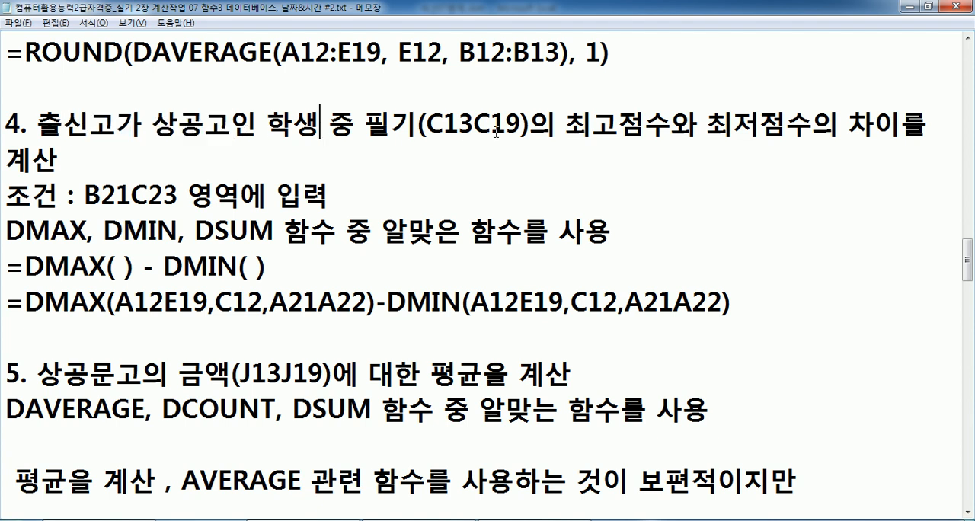
{"action": "left_click", "coordinate": [470, 126]}
{"action": "type", "text": ":"}
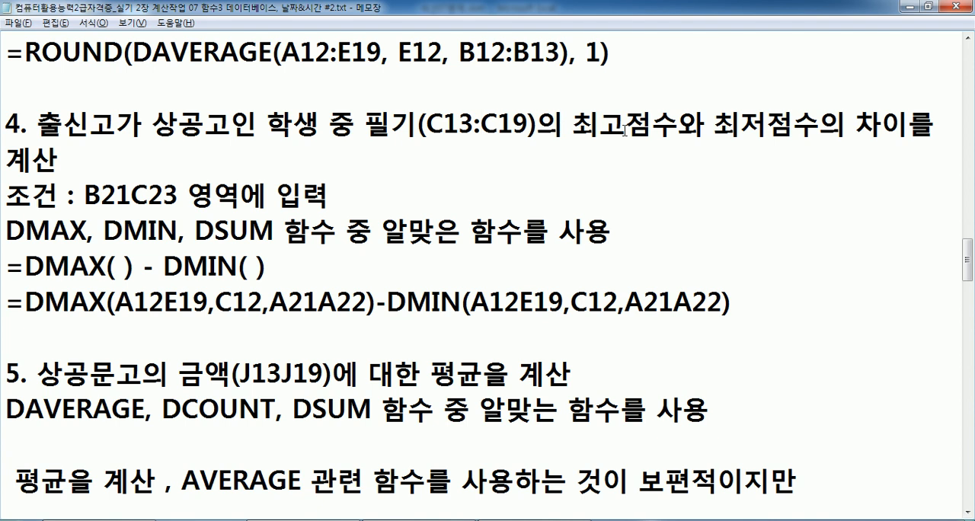
{"action": "left_click", "coordinate": [73, 165]}
{"action": "left_click", "coordinate": [130, 195]}
{"action": "type", "text": ":"}
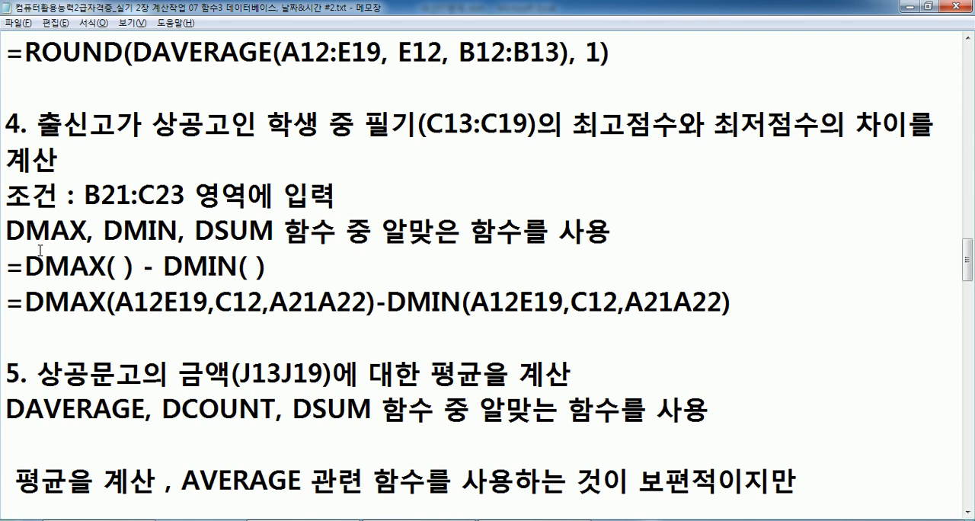
Examine the DMAX, DMIN and DSUM choices and the DMAX( ) - DMIN( ) pattern in task 4.
{"action": "left_click_drag", "start_coordinate": [20, 231], "coordinate": [276, 230]}
{"action": "left_click", "coordinate": [383, 230]}
{"action": "left_click_drag", "start_coordinate": [193, 230], "coordinate": [285, 231]}
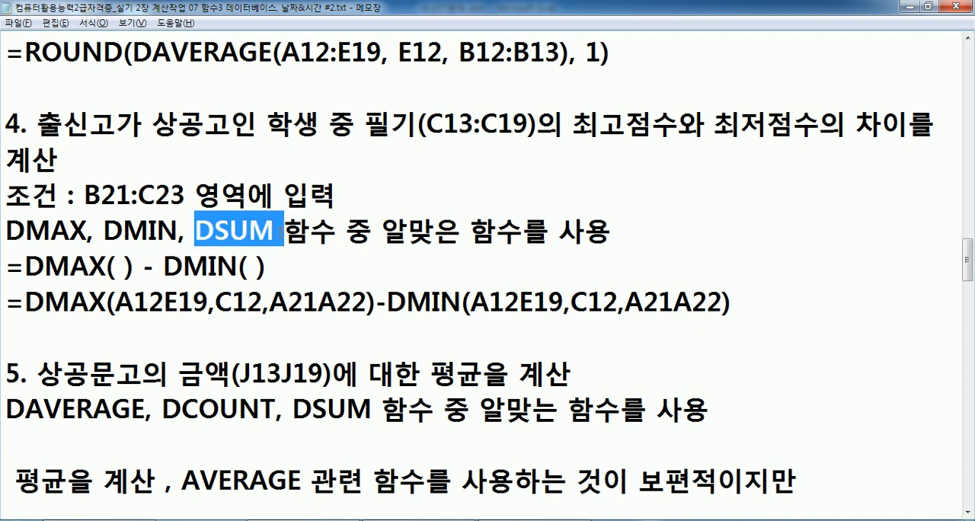
{"action": "left_click_drag", "start_coordinate": [86, 229], "coordinate": [3, 229]}
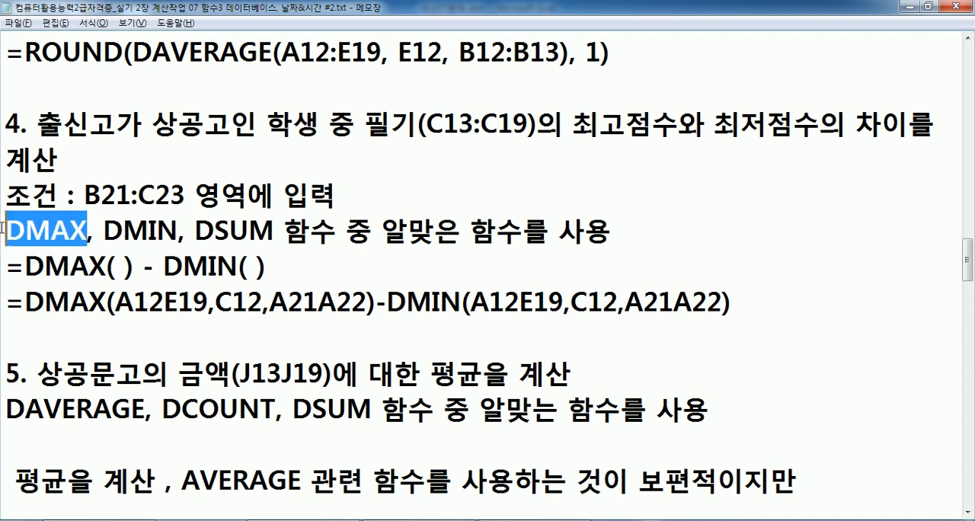
{"action": "left_click_drag", "start_coordinate": [99, 232], "coordinate": [174, 236]}
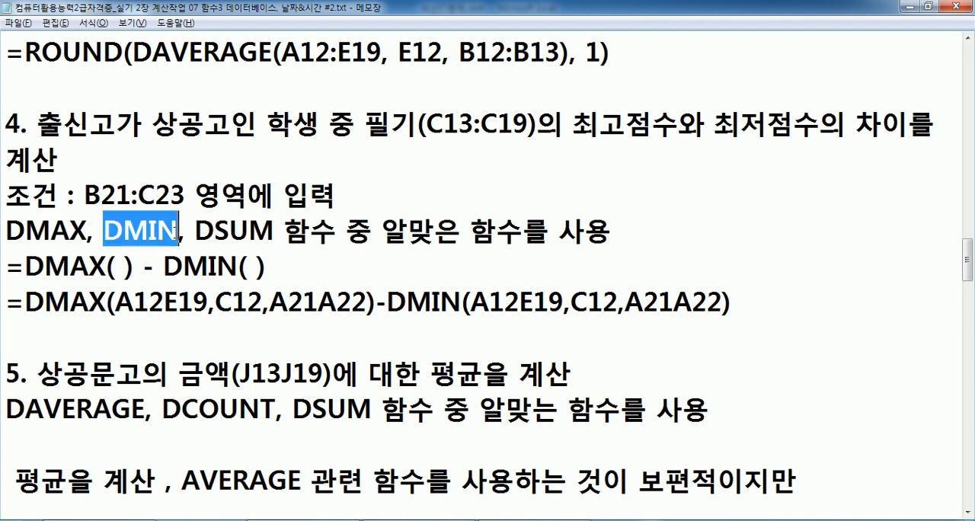
{"action": "left_click_drag", "start_coordinate": [22, 265], "coordinate": [266, 268]}
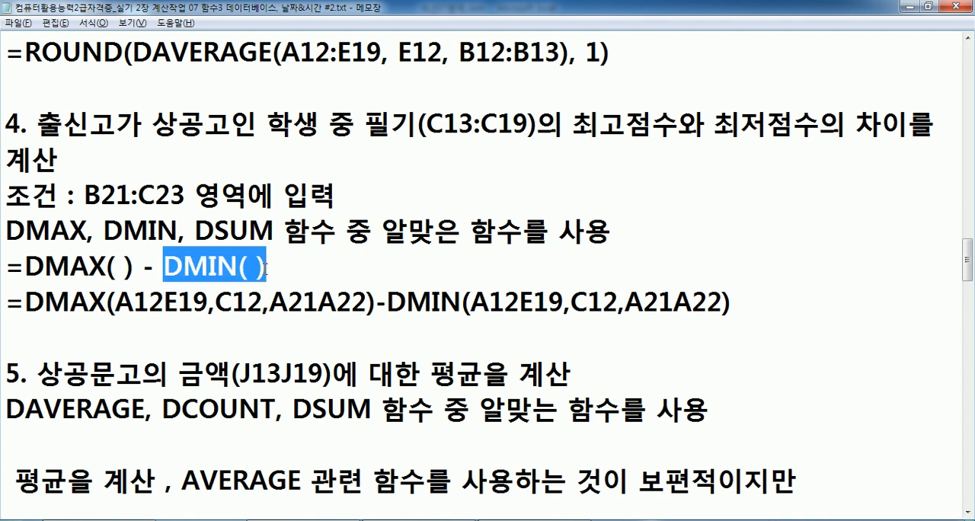
Tidy the DMAX-DMIN formula line with spaces after the commas and with colons in the A12:E19 and A21:A22 ranges.
{"action": "left_click", "coordinate": [218, 303]}
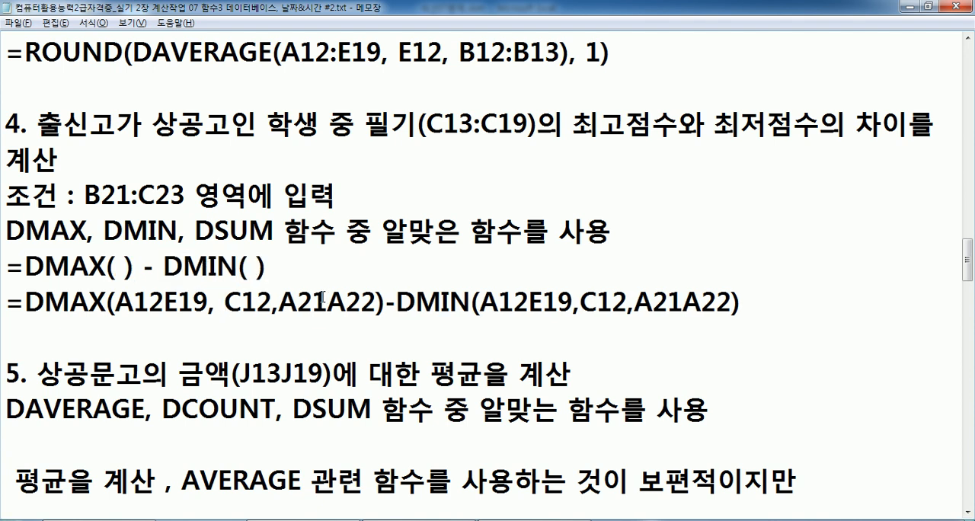
{"action": "left_click", "coordinate": [278, 304]}
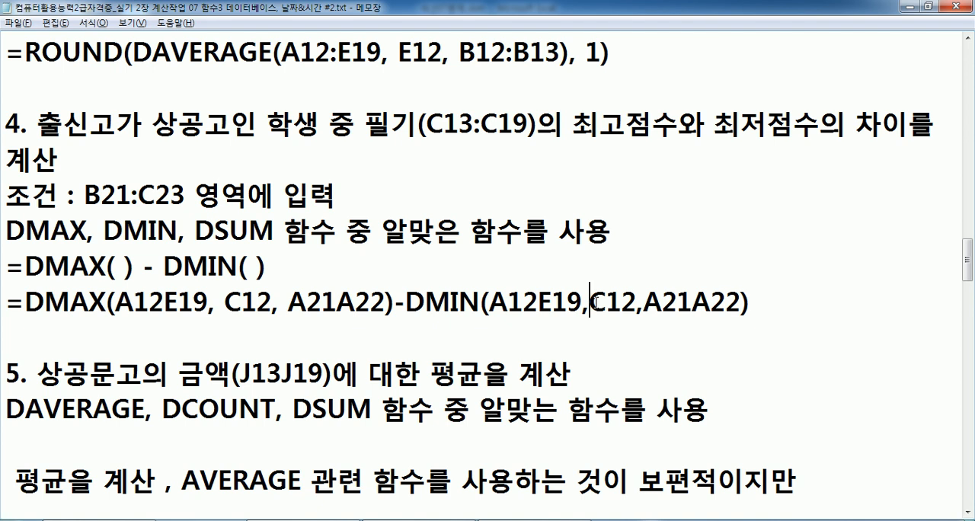
{"action": "left_click", "coordinate": [648, 303]}
{"action": "left_click", "coordinate": [166, 303]}
{"action": "type", "text": ":"}
{"action": "left_click", "coordinate": [341, 303]}
{"action": "type", "text": ":"}
{"action": "left_click", "coordinate": [548, 303]}
{"action": "type", "text": ":"}
{"action": "left_click", "coordinate": [745, 302]}
{"action": "type", "text": ":"}
Examine the DMAX function name and its three arguments in the tidied formula line.
{"action": "left_click_drag", "start_coordinate": [115, 302], "coordinate": [402, 302]}
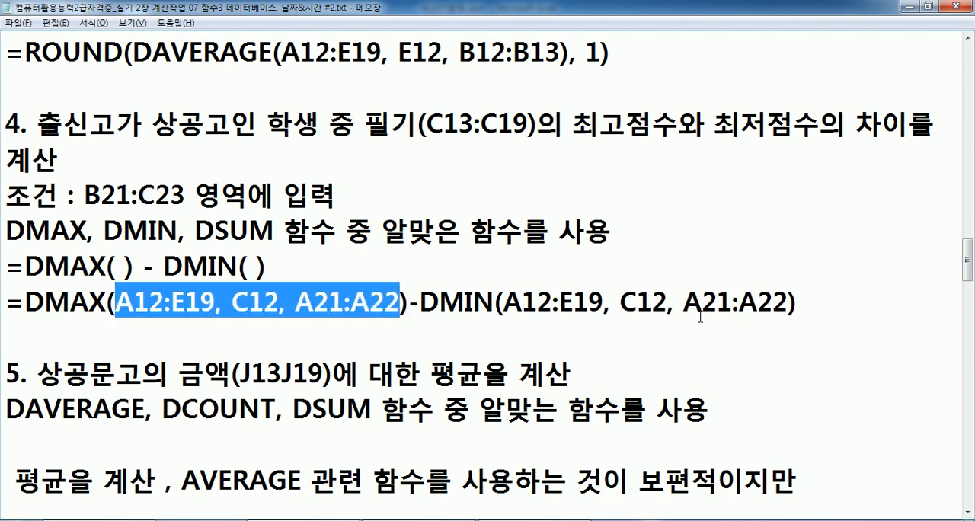
{"action": "left_click", "coordinate": [71, 303]}
{"action": "left_click_drag", "start_coordinate": [25, 302], "coordinate": [106, 303]}
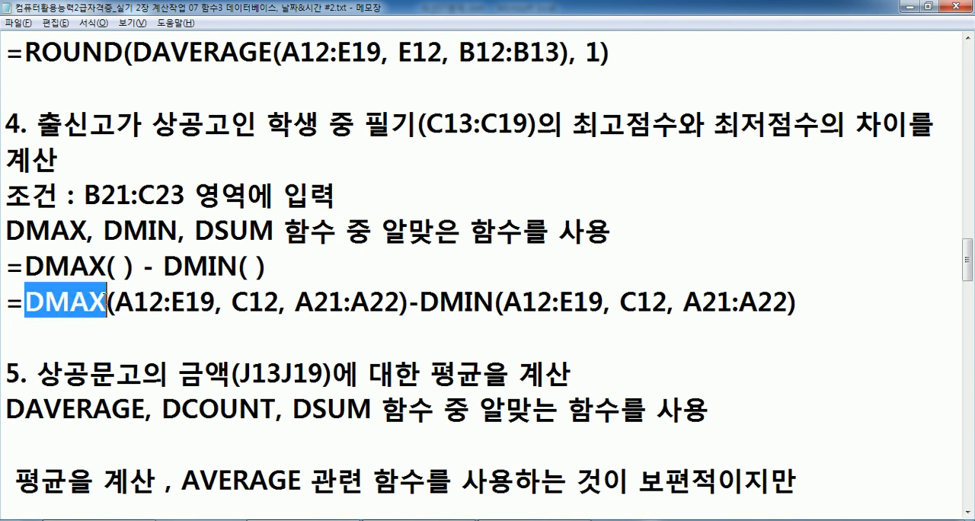
{"action": "left_click", "coordinate": [89, 302]}
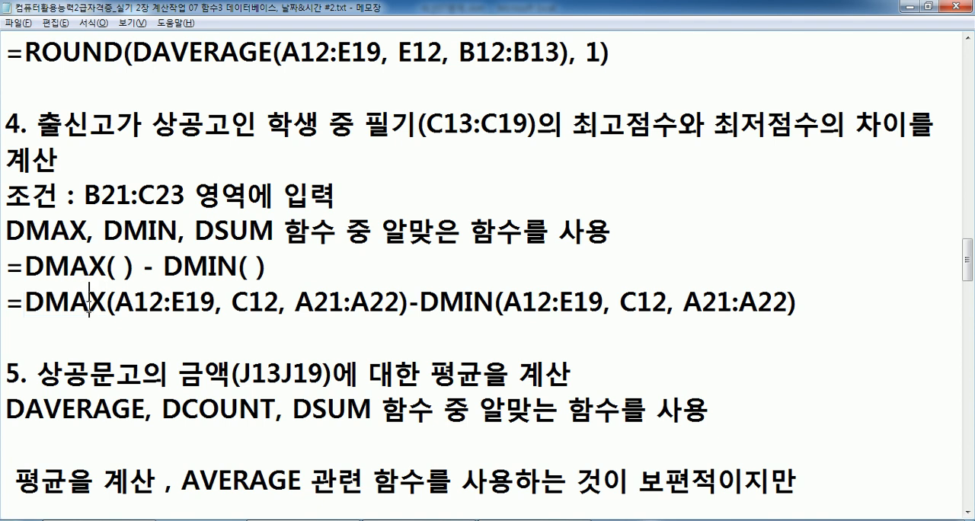
Switch to the Excel workbook, start a DMAX formula in the 차이값 result cell E22 and open its function arguments.
{"action": "key", "text": "alt+Tab"}
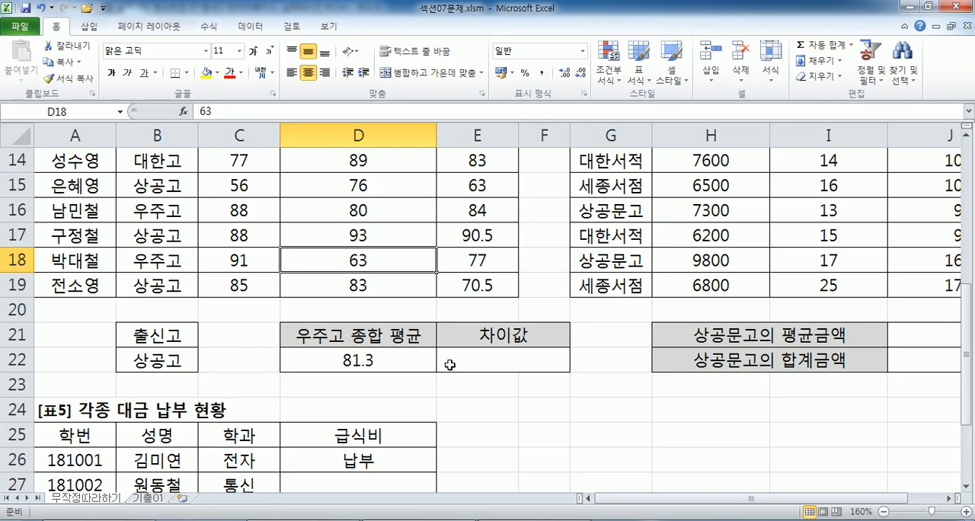
{"action": "left_click", "coordinate": [478, 362]}
{"action": "type", "text": "=ㅇ"}
{"action": "key", "text": "BackSpace"}
{"action": "type", "text": "DMAX("}
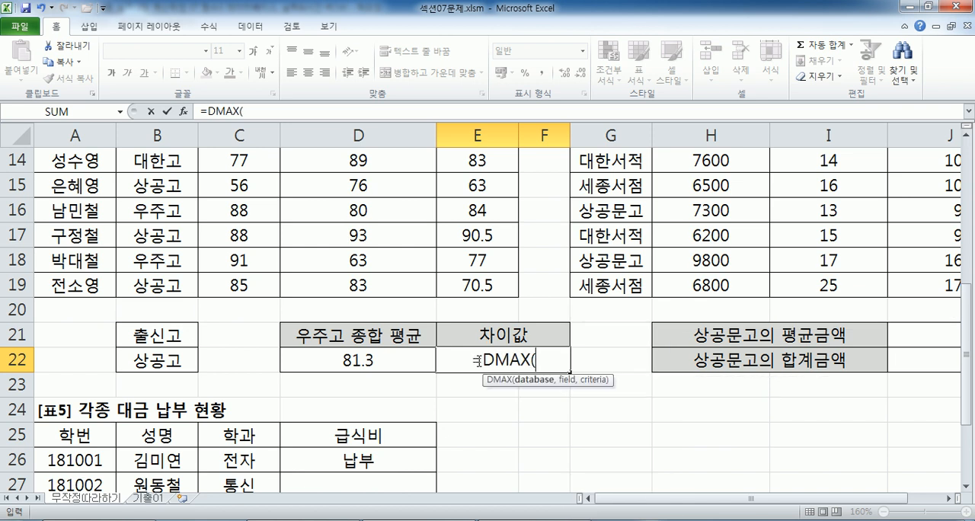
{"action": "left_click", "coordinate": [184, 111]}
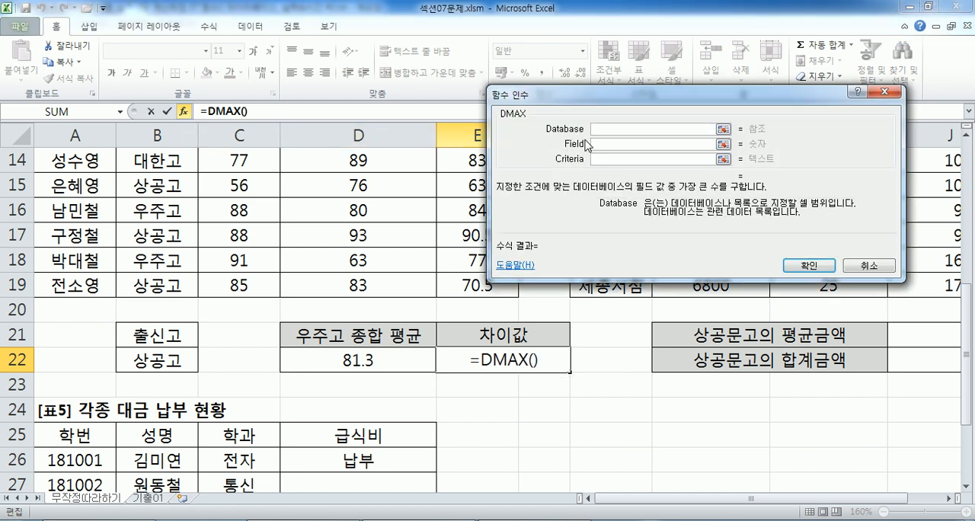
Set the DMAX database to the score table A12:E19 and the field to the 필기 heading C12.
{"action": "scroll", "coordinate": [323, 210], "scroll_direction": "up", "scroll_amount": 1}
{"action": "left_click_drag", "start_coordinate": [88, 185], "coordinate": [477, 364]}
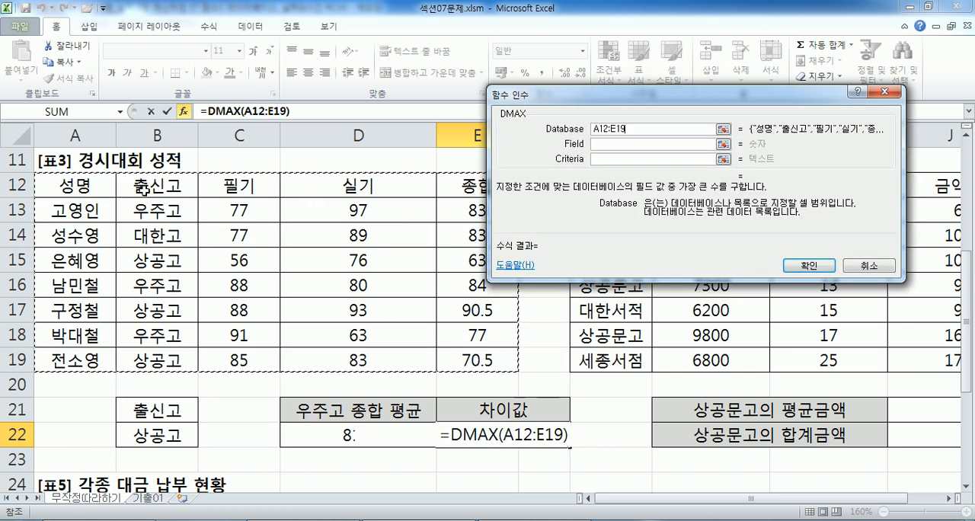
{"action": "left_click", "coordinate": [623, 142]}
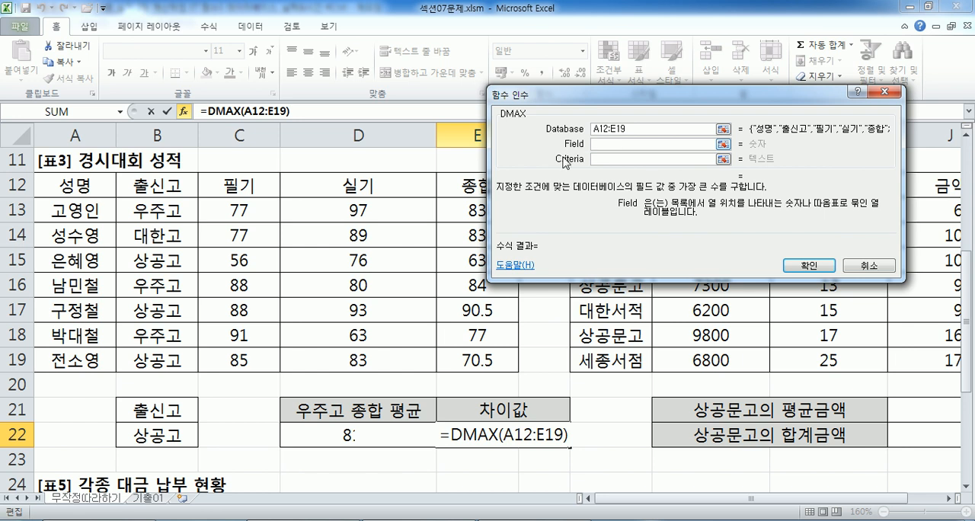
{"action": "left_click", "coordinate": [264, 192]}
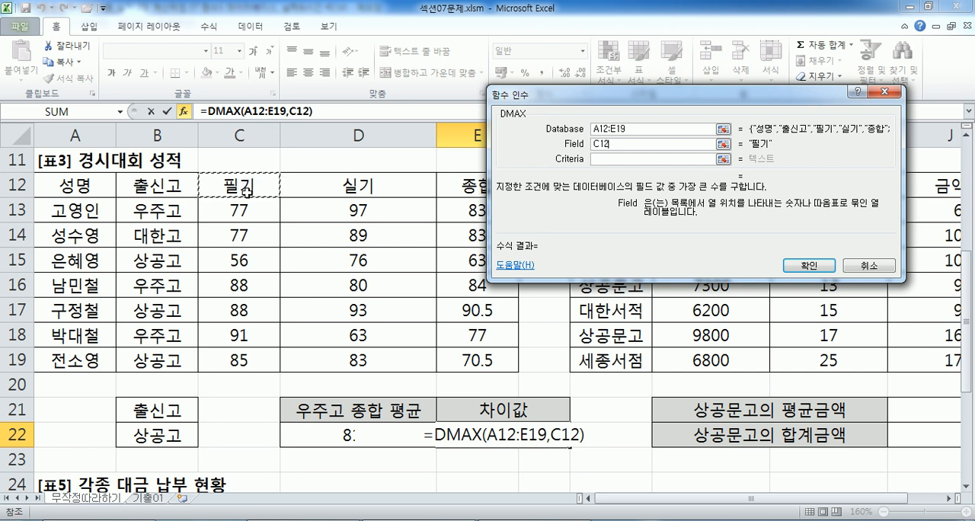
Set the DMAX criteria to B21:B22 and finish the formula in E22.
{"action": "left_click", "coordinate": [619, 159]}
{"action": "left_click", "coordinate": [166, 193]}
{"action": "left_click", "coordinate": [152, 263]}
{"action": "left_click", "coordinate": [151, 181]}
{"action": "left_click", "coordinate": [150, 259]}
{"action": "scroll", "coordinate": [149, 259], "scroll_direction": "down", "scroll_amount": 2}
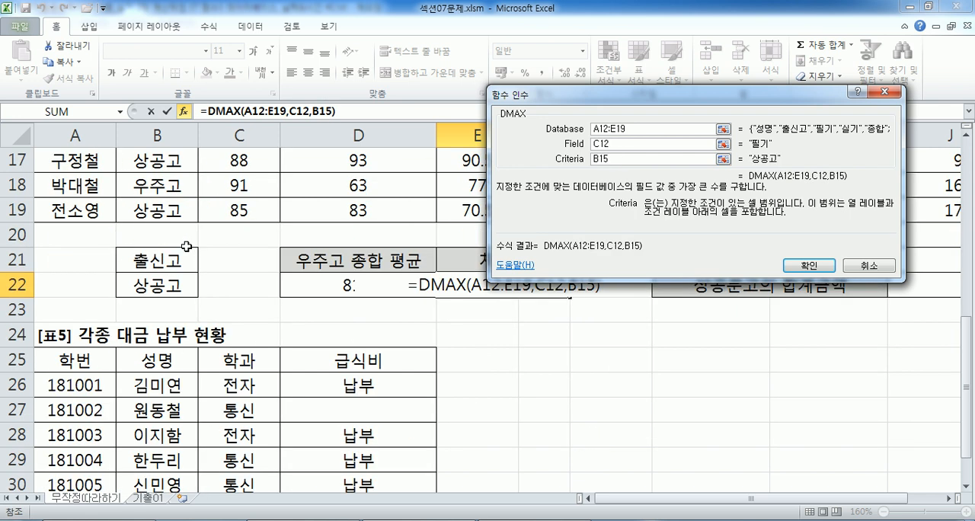
{"action": "left_click_drag", "start_coordinate": [164, 256], "coordinate": [159, 287]}
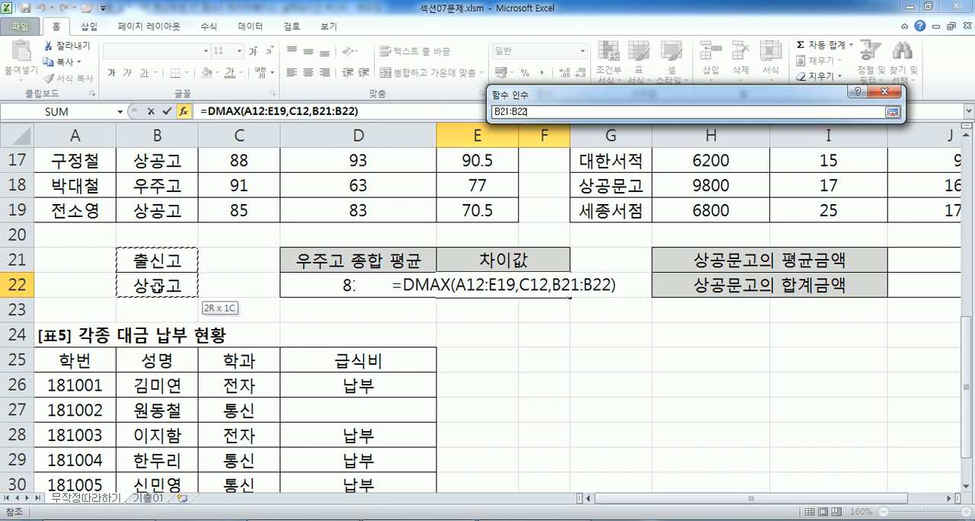
{"action": "left_click_drag", "start_coordinate": [157, 287], "coordinate": [157, 287]}
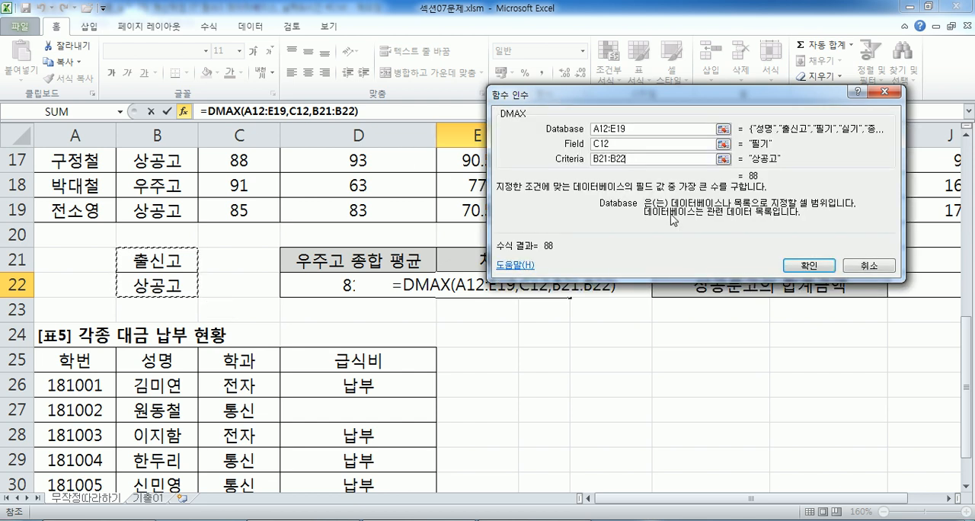
{"action": "left_click", "coordinate": [810, 264]}
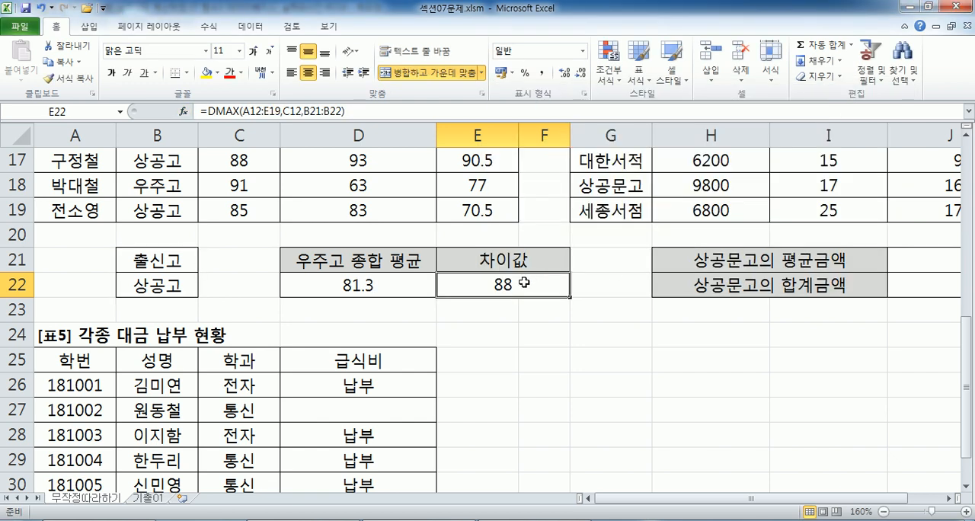
Copy the whole DMAX formula text from E22, leaving the cell unedited.
{"action": "double_click", "coordinate": [487, 289]}
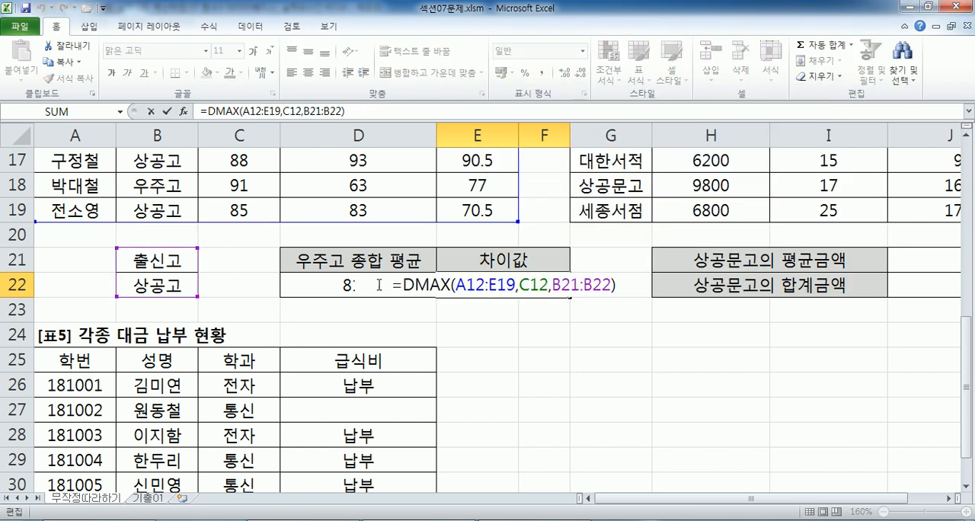
{"action": "left_click_drag", "start_coordinate": [385, 286], "coordinate": [622, 300]}
{"action": "key", "text": "ctrl+c"}
{"action": "key", "text": "Escape"}
Switch to Notepad and paste =DMAX(A12:E19,C12,B21:B22) on its own line below the DMAX-DMIN formula of task 4.
{"action": "key", "text": "alt+Tab"}
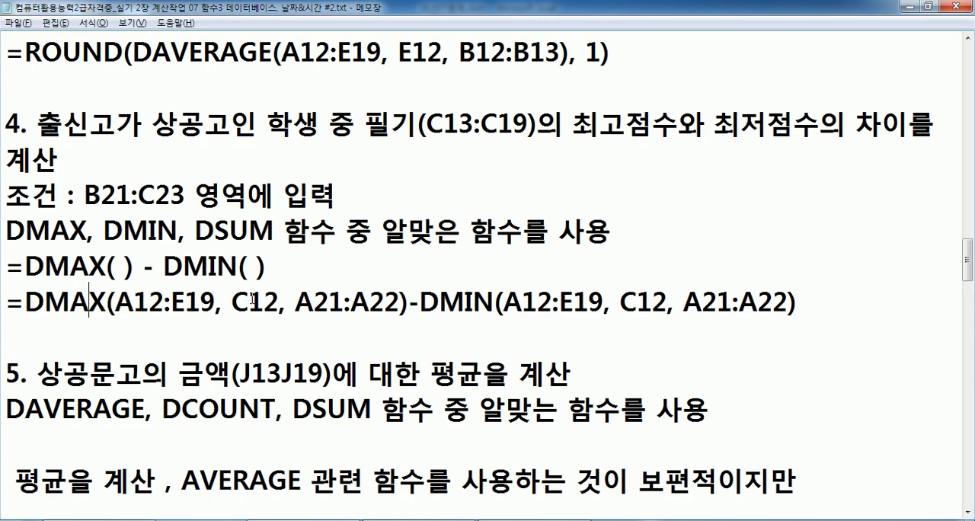
{"action": "scroll", "coordinate": [208, 299], "scroll_direction": "down", "scroll_amount": 1}
{"action": "left_click", "coordinate": [101, 221]}
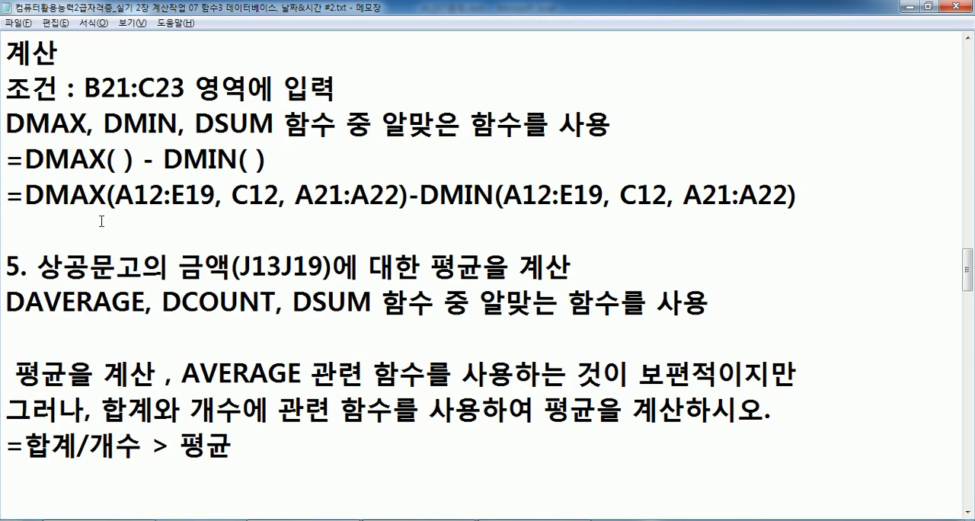
{"action": "key", "text": "Return"}
{"action": "key", "text": "Up"}
{"action": "key", "text": "ctrl+v"}
{"action": "key", "text": "Return"}
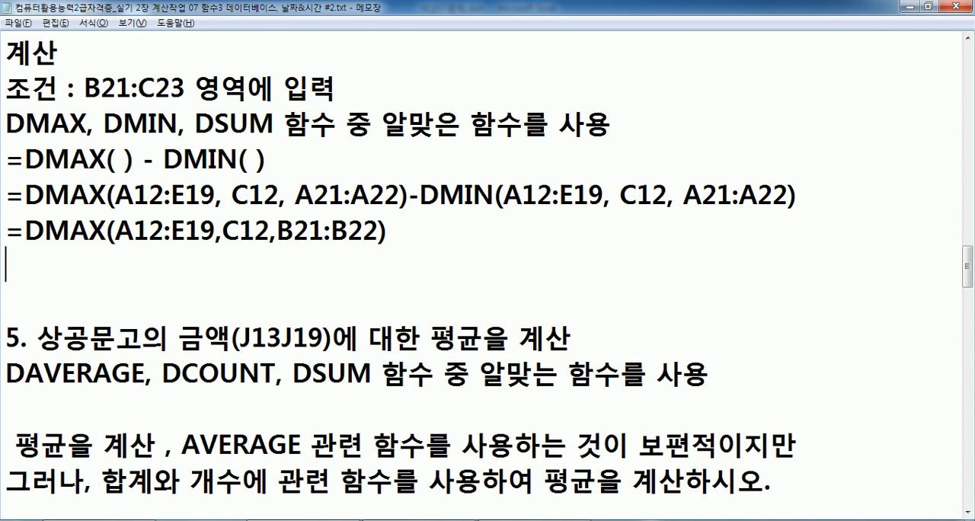
Paste the copied formula again below the DMAX line and change its function to DMIN.
{"action": "key", "text": "ctrl+v"}
{"action": "key", "text": "Home"}
{"action": "key", "text": "Right"}
{"action": "key", "text": "Right"}
{"action": "key", "text": "Right"}
{"action": "key", "text": "Left"}
{"action": "type", "text": "IN"}
{"action": "key", "text": "Delete"}
{"action": "key", "text": "Delete"}
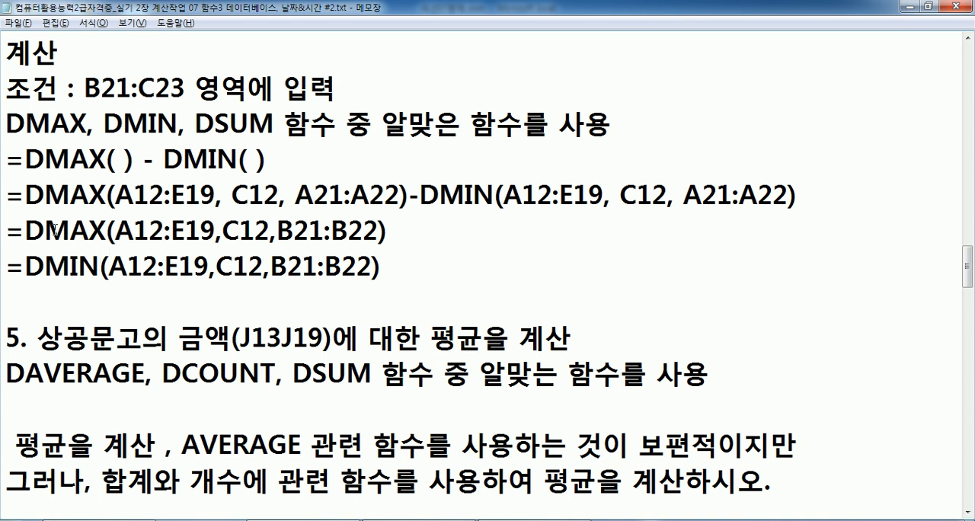
Paste a third copy of the formula below the DMIN line and change its function to DSUM.
{"action": "left_click", "coordinate": [57, 283]}
{"action": "key", "text": "ctrl+v"}
{"action": "key", "text": "Return"}
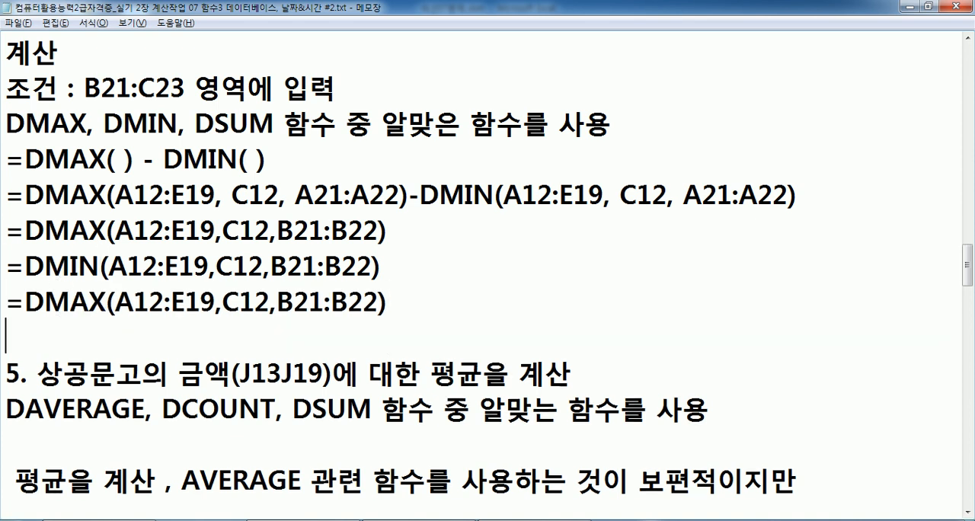
{"action": "key", "text": "Up"}
{"action": "key", "text": "Right"}
{"action": "key", "text": "Right"}
{"action": "key", "text": "Right"}
{"action": "type", "text": "SUM"}
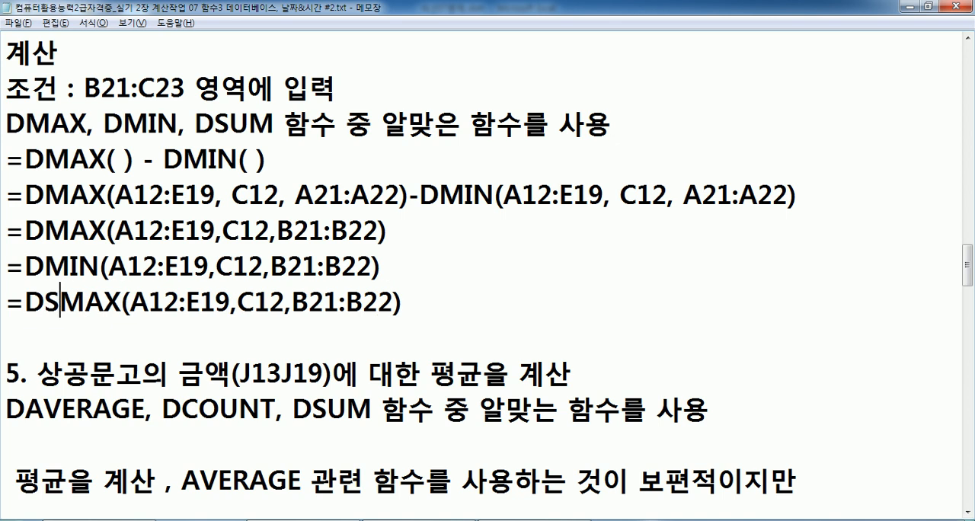
{"action": "key", "text": "Delete"}
{"action": "key", "text": "Delete"}
{"action": "key", "text": "Delete"}
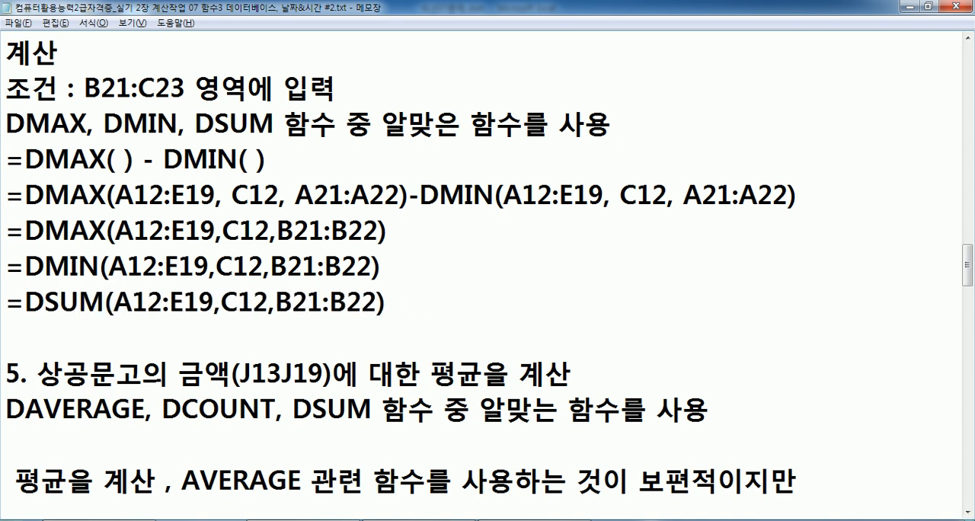
Compare the shared arguments and the differing function names of the DMAX, DMIN and DSUM lines.
{"action": "left_click_drag", "start_coordinate": [116, 230], "coordinate": [380, 230]}
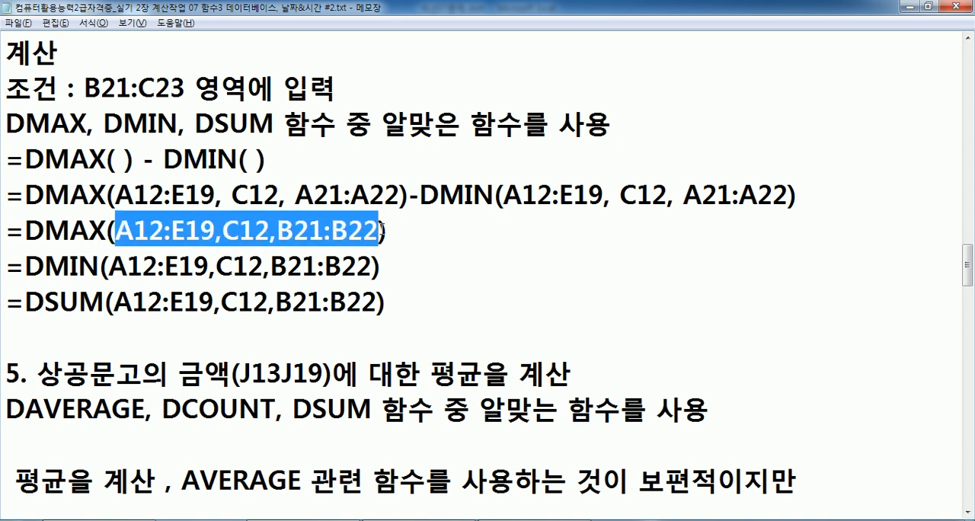
{"action": "left_click_drag", "start_coordinate": [64, 229], "coordinate": [93, 230]}
{"action": "left_click_drag", "start_coordinate": [100, 265], "coordinate": [64, 266]}
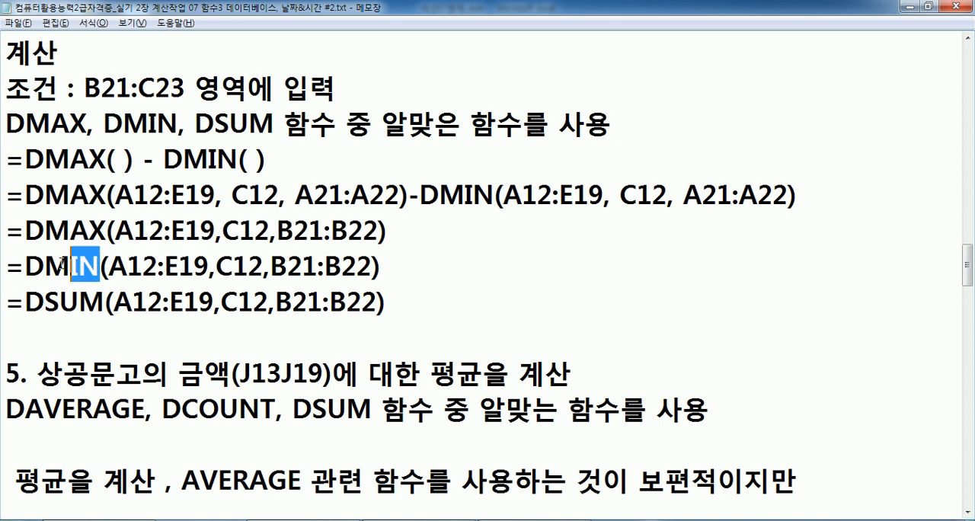
{"action": "left_click_drag", "start_coordinate": [44, 230], "coordinate": [107, 230]}
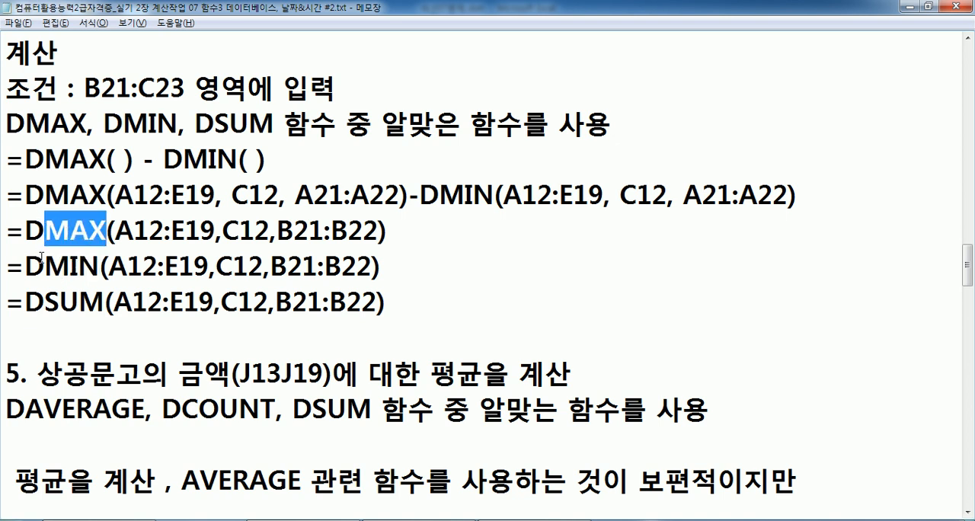
{"action": "left_click_drag", "start_coordinate": [44, 265], "coordinate": [100, 265]}
{"action": "left_click_drag", "start_coordinate": [105, 301], "coordinate": [43, 300]}
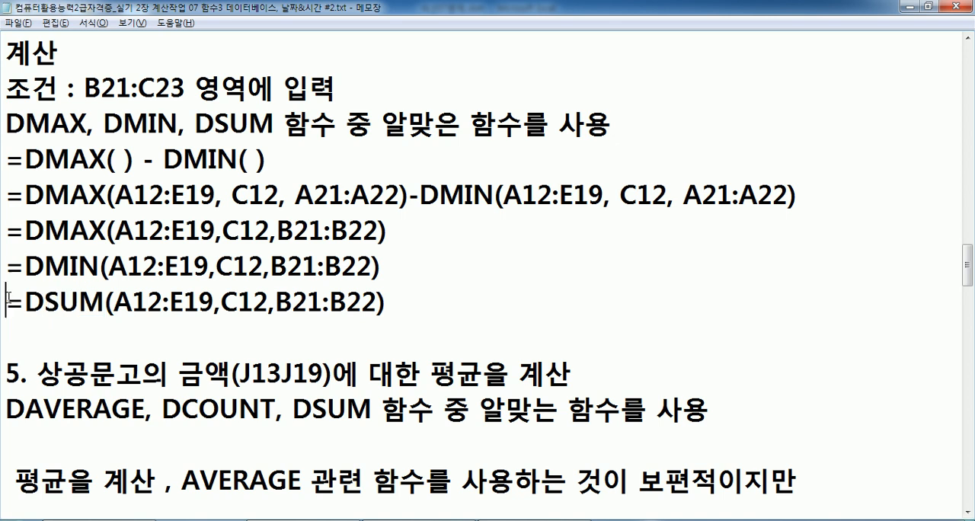
Remove the DSUM line and join the DMAX and DMIN lines into =DMAX(A12:E19,C12,B21:B22)-DMIN(A12:E19,C12,B21:B22).
{"action": "left_click_drag", "start_coordinate": [7, 297], "coordinate": [393, 300]}
{"action": "key", "text": "BackSpace"}
{"action": "key", "text": "Up"}
{"action": "key", "text": "Up"}
{"action": "key", "text": "End"}
{"action": "type", "text": "-"}
{"action": "key", "text": "Delete"}
{"action": "key", "text": "Delete"}
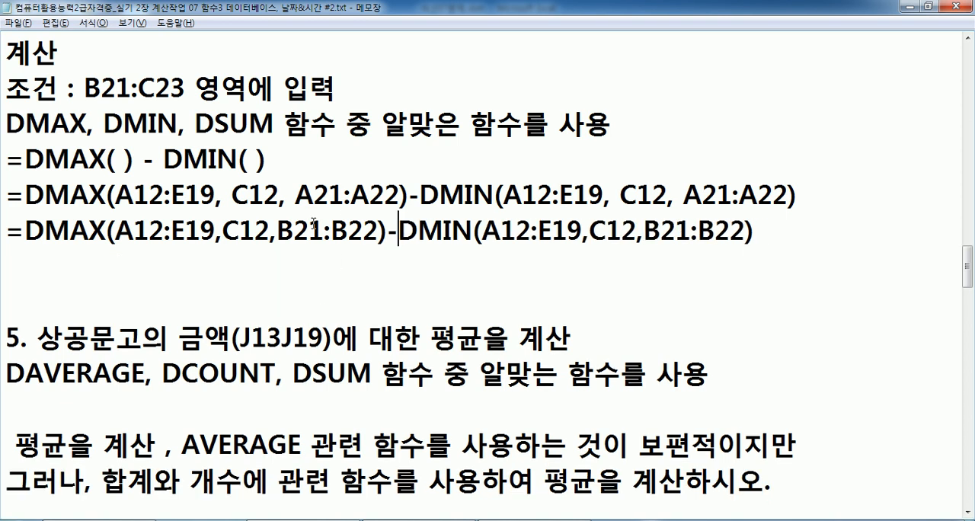
Delete the combined DMAX-DMIN line with criteria B21:B22 and the surplus blank lines above task 5.
{"action": "left_click_drag", "start_coordinate": [70, 231], "coordinate": [333, 231]}
{"action": "left_click_drag", "start_coordinate": [418, 231], "coordinate": [552, 231]}
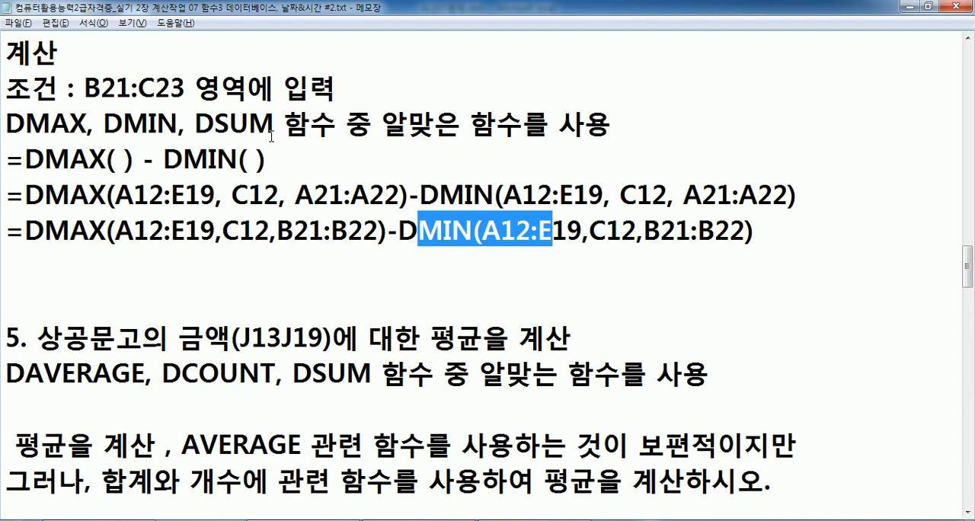
{"action": "left_click", "coordinate": [388, 237]}
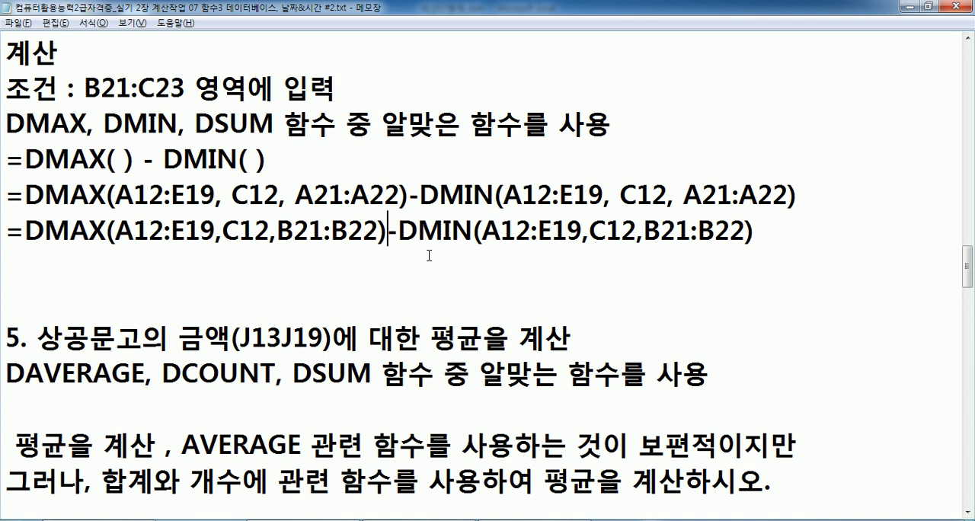
{"action": "left_click_drag", "start_coordinate": [26, 231], "coordinate": [415, 238]}
{"action": "left_click", "coordinate": [443, 231]}
{"action": "left_click_drag", "start_coordinate": [820, 232], "coordinate": [4, 226]}
{"action": "key", "text": "Delete"}
{"action": "key", "text": "Delete"}
{"action": "key", "text": "Delete"}
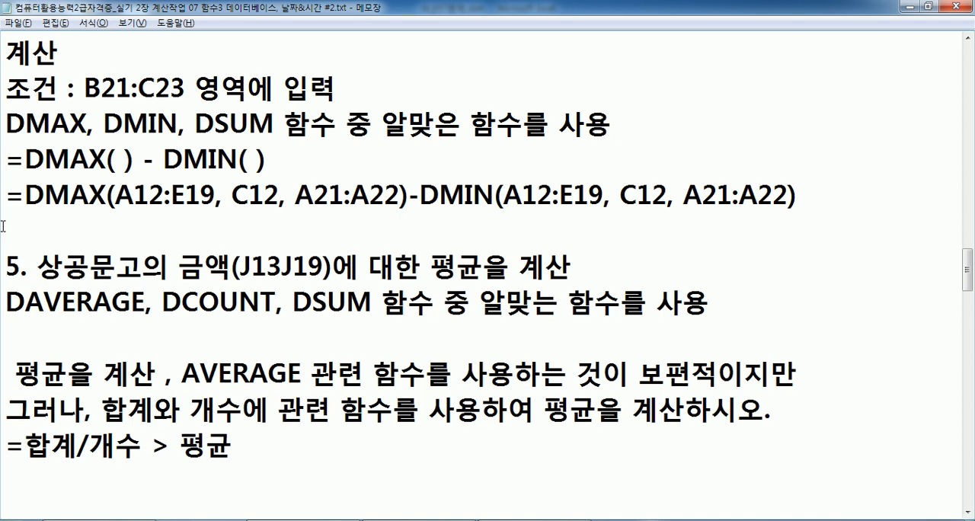
Switch to Excel and append a minus sign and a copy of the DMAX function to the formula in E22.
{"action": "key", "text": "alt+Tab"}
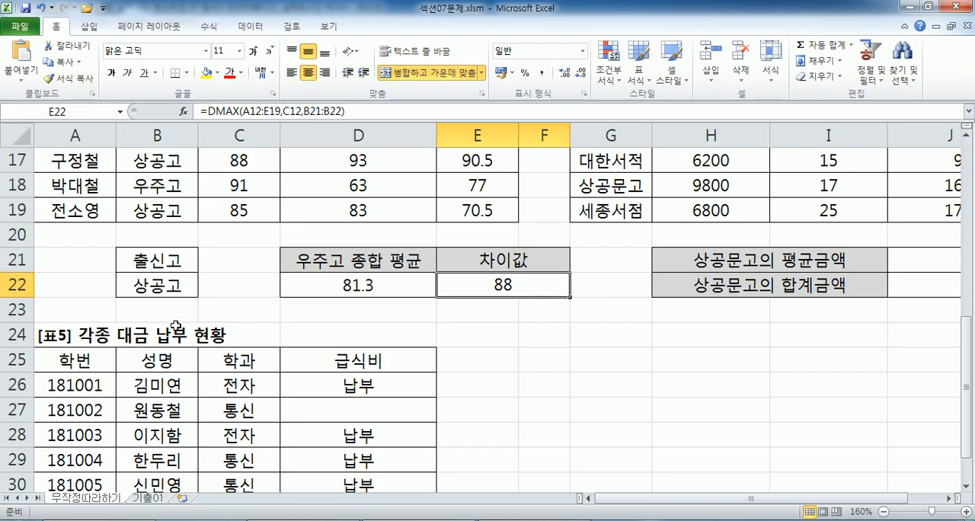
{"action": "key", "text": "F2"}
{"action": "left_click_drag", "start_coordinate": [616, 284], "coordinate": [402, 284]}
{"action": "key", "text": "ctrl+c"}
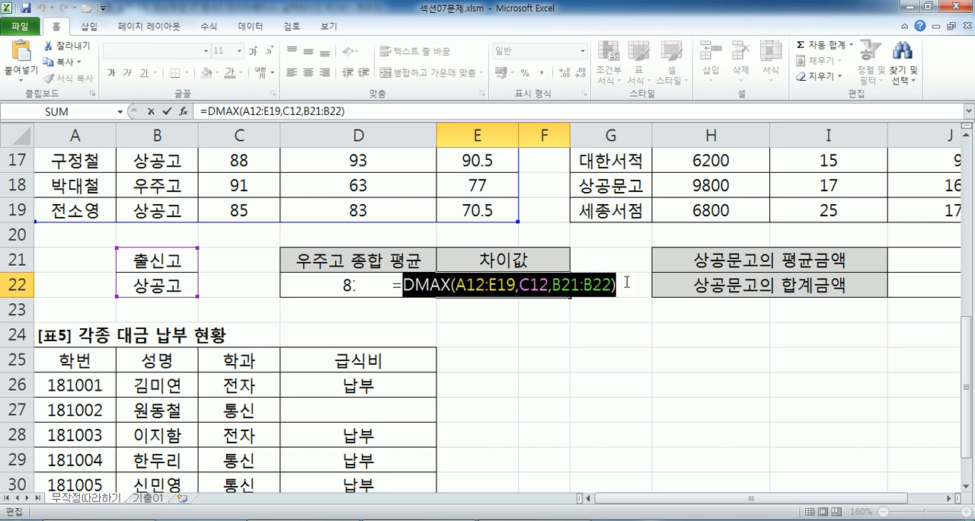
{"action": "left_click", "coordinate": [625, 283]}
{"action": "type", "text": "-"}
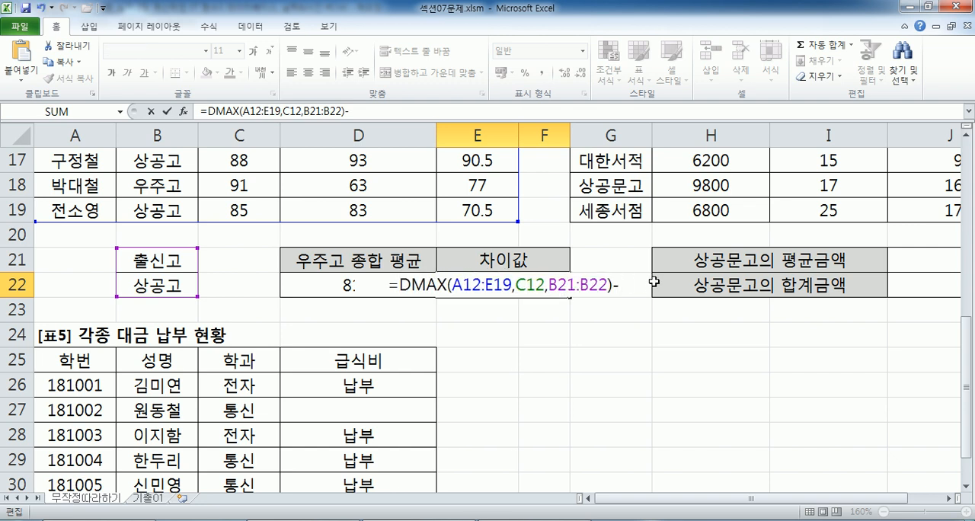
{"action": "key", "text": "ctrl+v"}
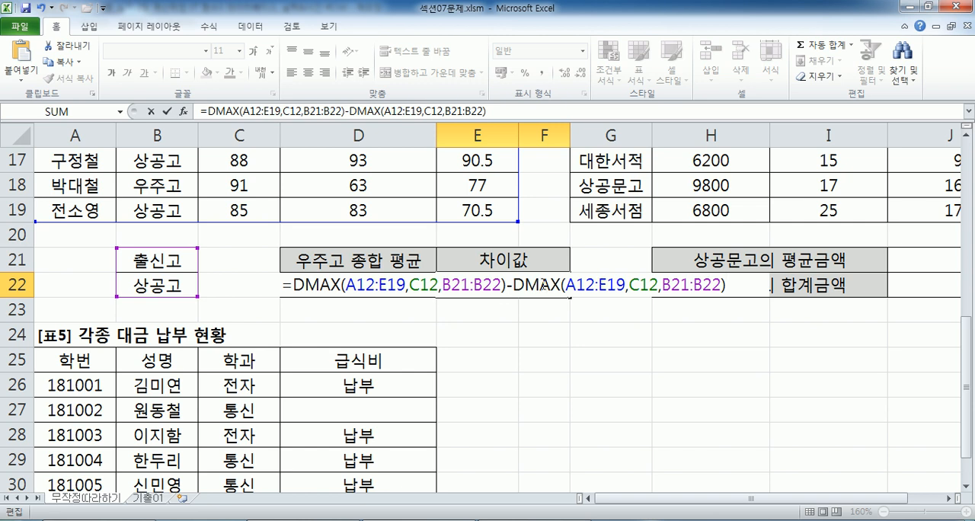
Change the second function in the E22 formula from DMAX to DMIN and complete the entry.
{"action": "left_click_drag", "start_coordinate": [544, 285], "coordinate": [561, 285]}
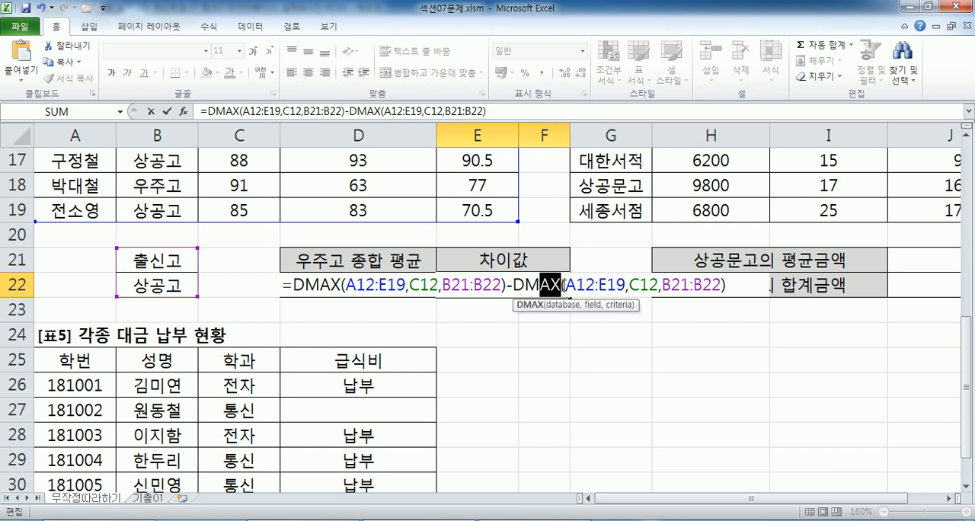
{"action": "type", "text": "M"}
{"action": "key", "text": "BackSpace"}
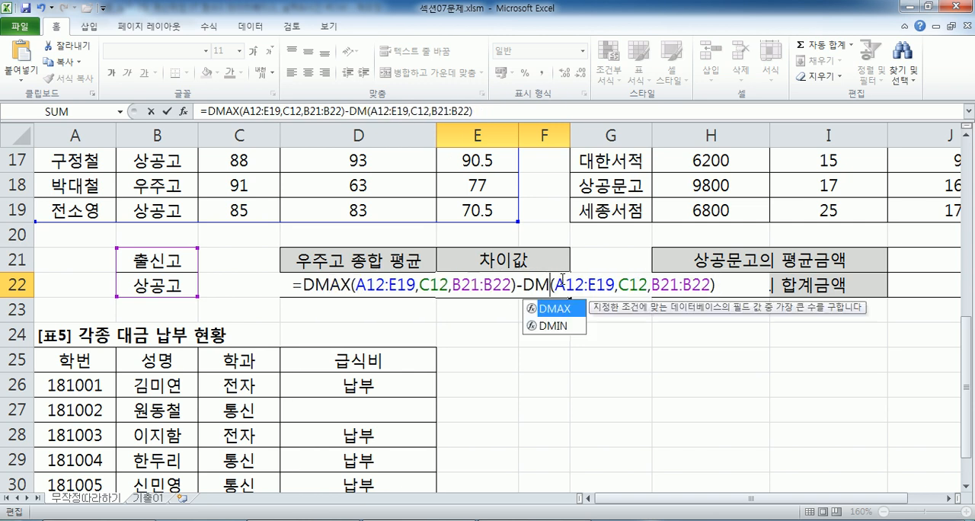
{"action": "type", "text": "IN"}
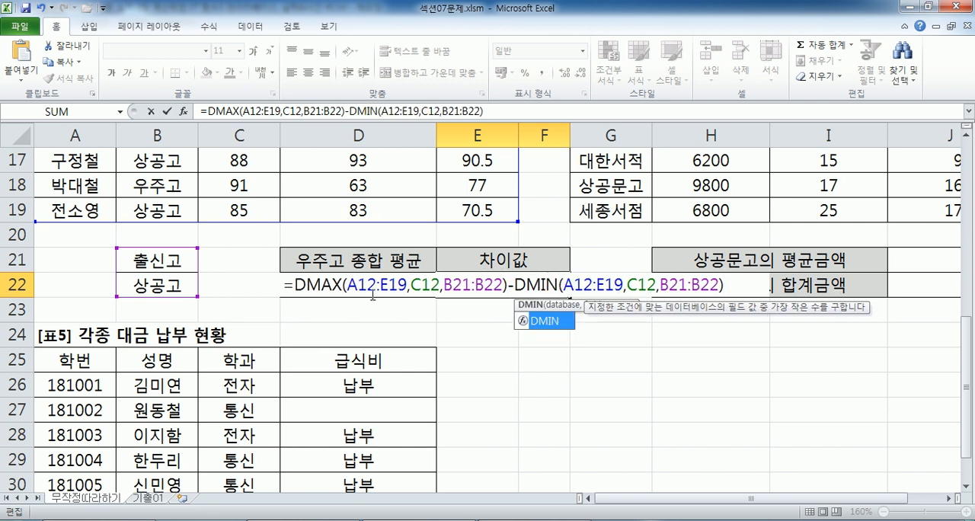
{"action": "left_click", "coordinate": [321, 282]}
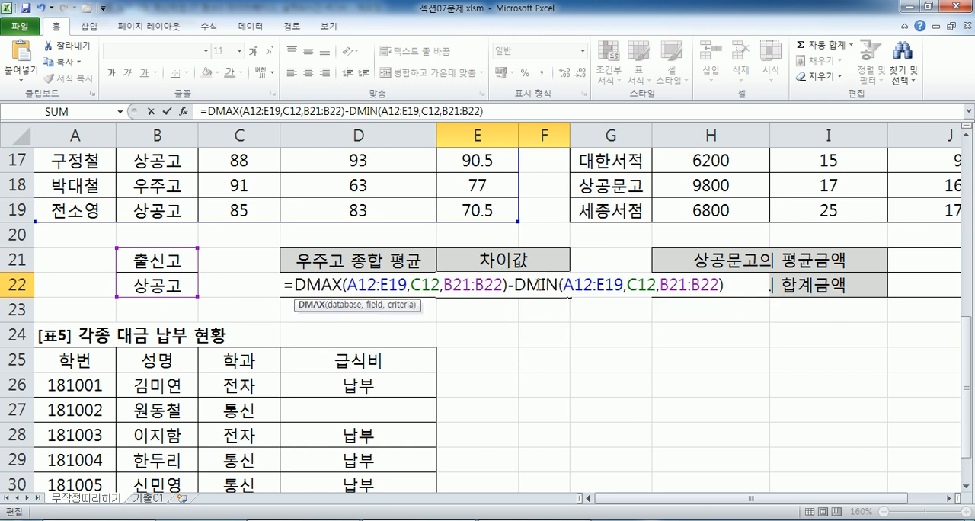
{"action": "left_click", "coordinate": [538, 288]}
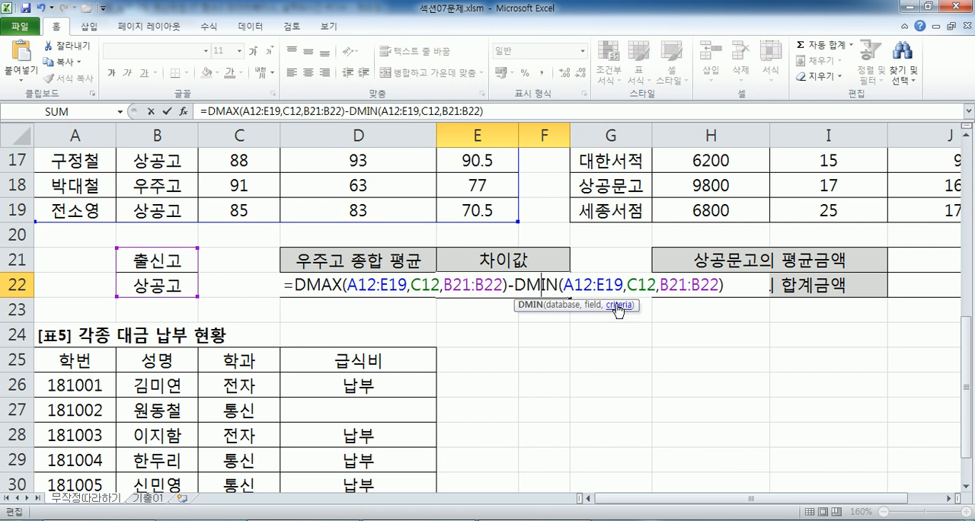
{"action": "key", "text": "Return"}
Check the E22 difference against the 상공고 필기 scores in C15, C17 and C19 of the score table.
{"action": "left_click", "coordinate": [535, 282]}
{"action": "scroll", "coordinate": [557, 281], "scroll_direction": "up", "scroll_amount": 1}
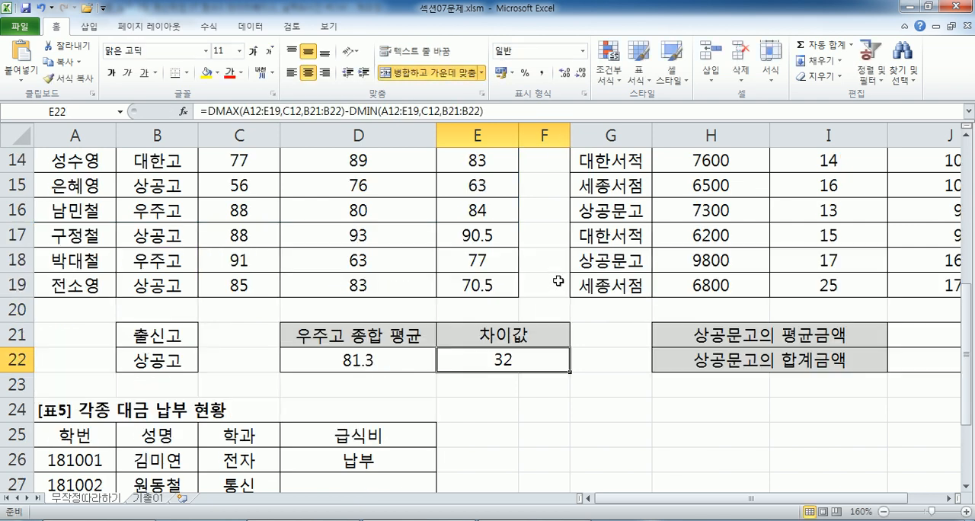
{"action": "scroll", "coordinate": [559, 281], "scroll_direction": "up", "scroll_amount": 1}
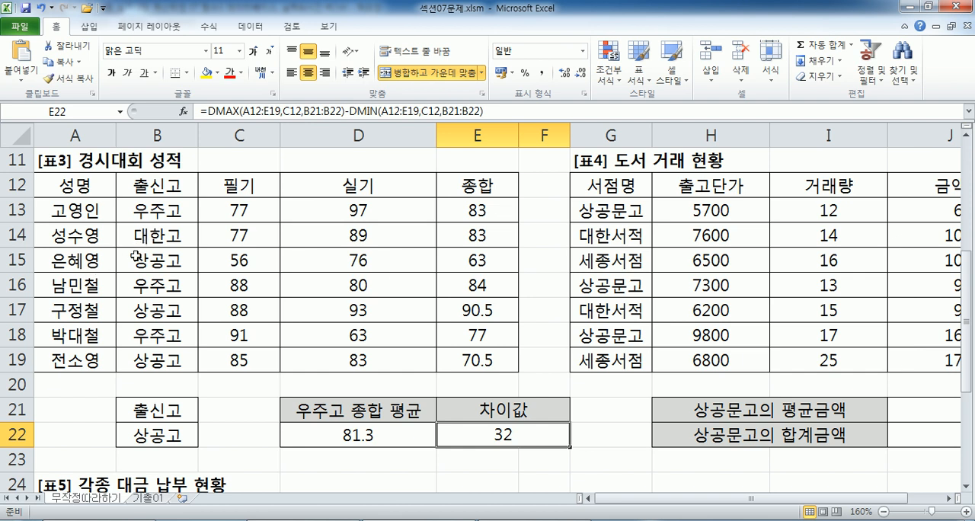
{"action": "left_click_drag", "start_coordinate": [136, 261], "coordinate": [246, 261]}
{"action": "left_click", "coordinate": [238, 309], "text": "ctrl"}
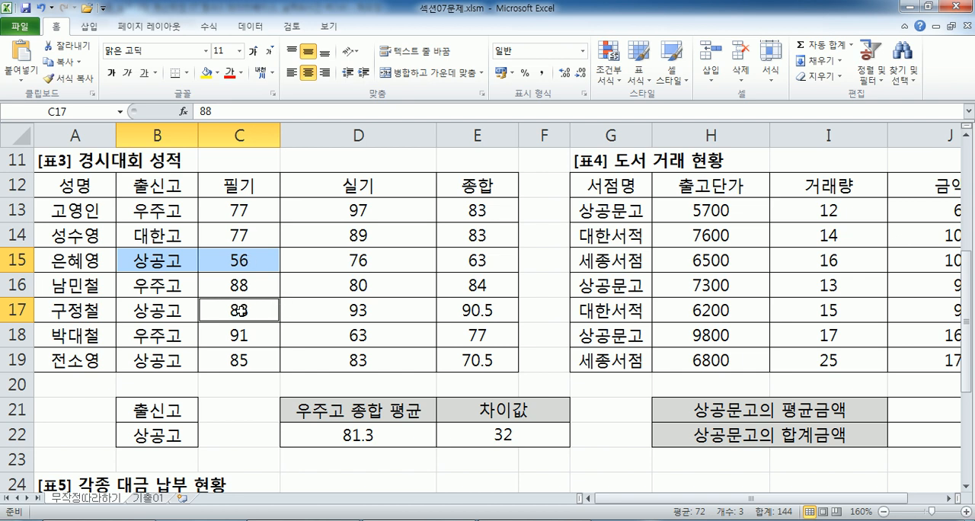
{"action": "left_click", "coordinate": [232, 363]}
{"action": "left_click", "coordinate": [249, 265]}
{"action": "left_click", "coordinate": [250, 310]}
{"action": "left_click", "coordinate": [250, 263], "text": "ctrl"}
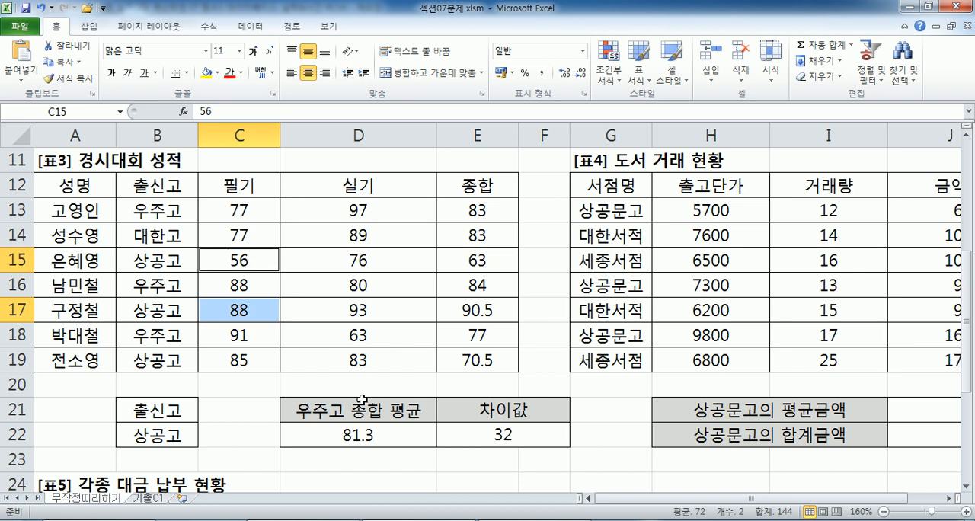
{"action": "left_click", "coordinate": [337, 360]}
Switch to Notepad and read the task 5 notes on averaging the 상공문고 금액 values.
{"action": "key", "text": "alt+Tab"}
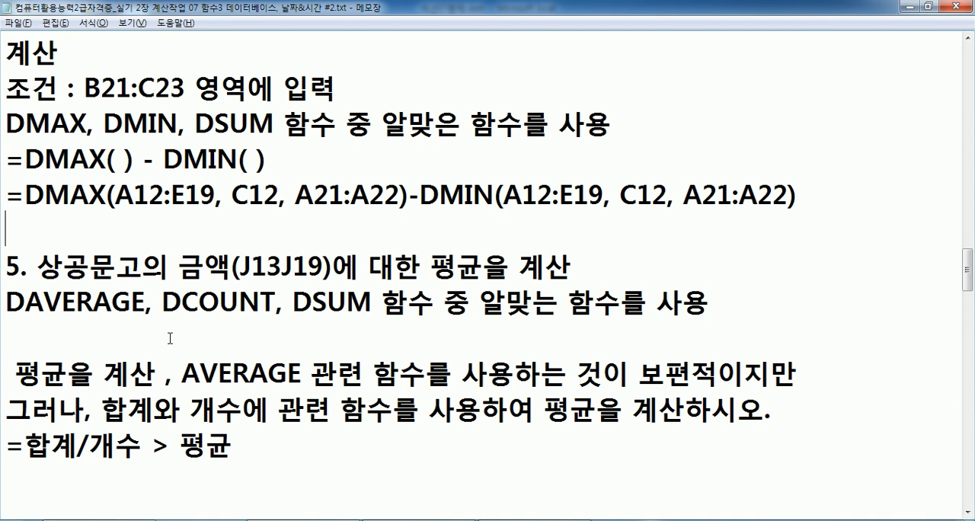
{"action": "scroll", "coordinate": [170, 337], "scroll_direction": "down", "scroll_amount": 1}
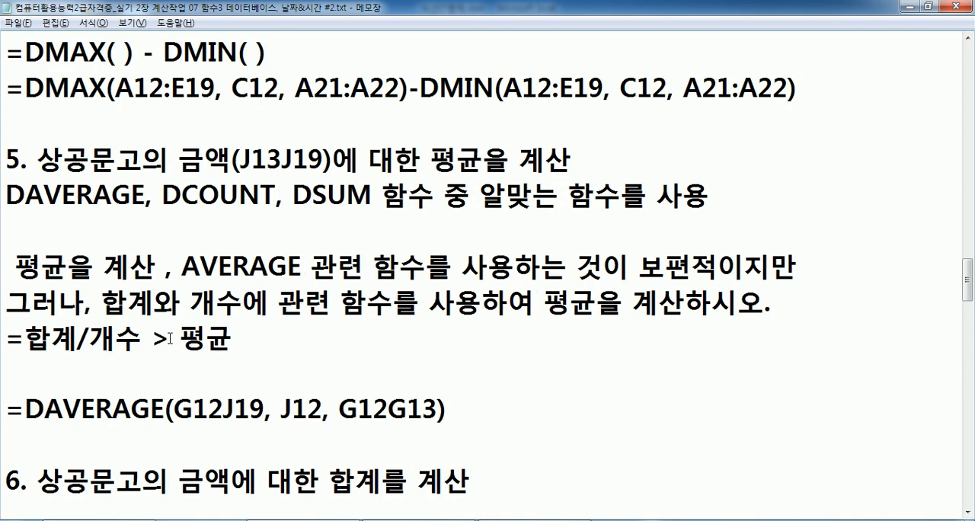
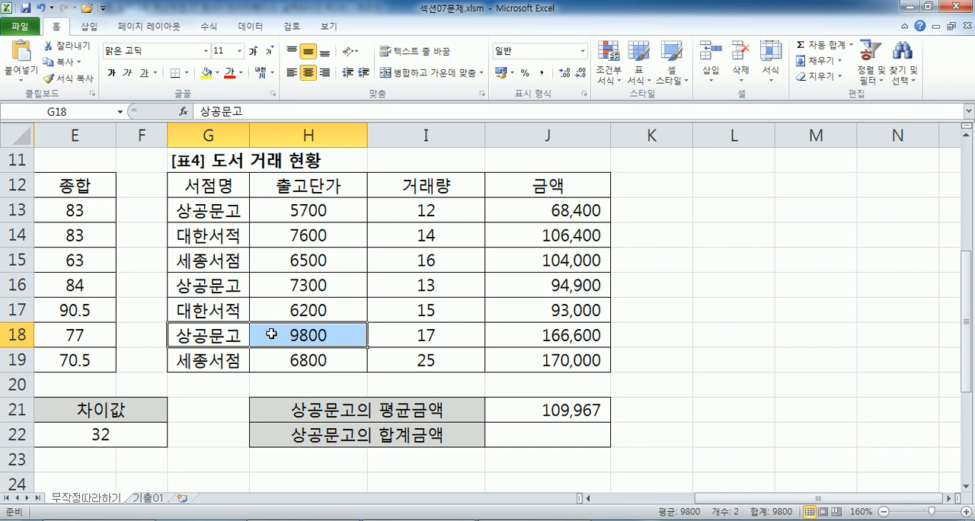
Read the bonus task on counting 상공문고 transactions with DCOUNT in Notepad, then review the table 4 range G12:J19 in Excel.
{"action": "key", "text": "alt+Tab"}
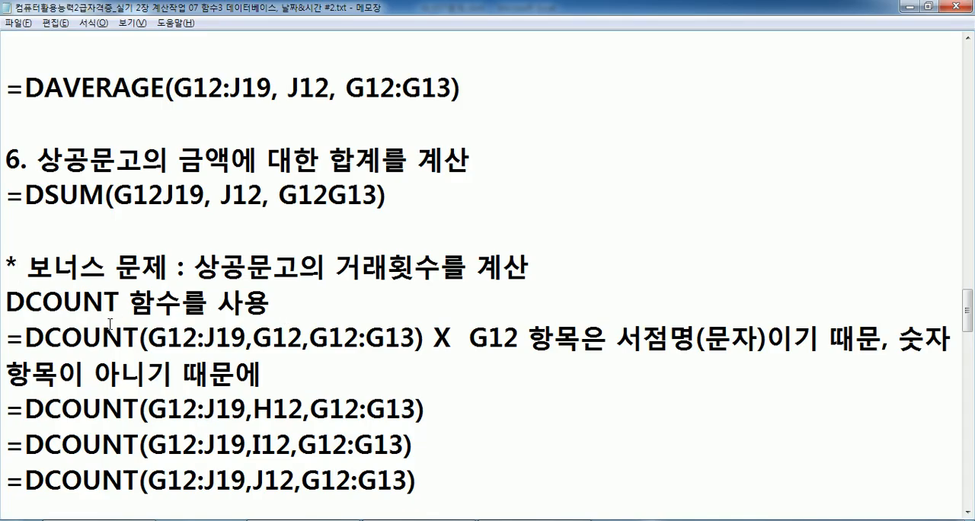
{"action": "left_click_drag", "start_coordinate": [8, 301], "coordinate": [120, 302]}
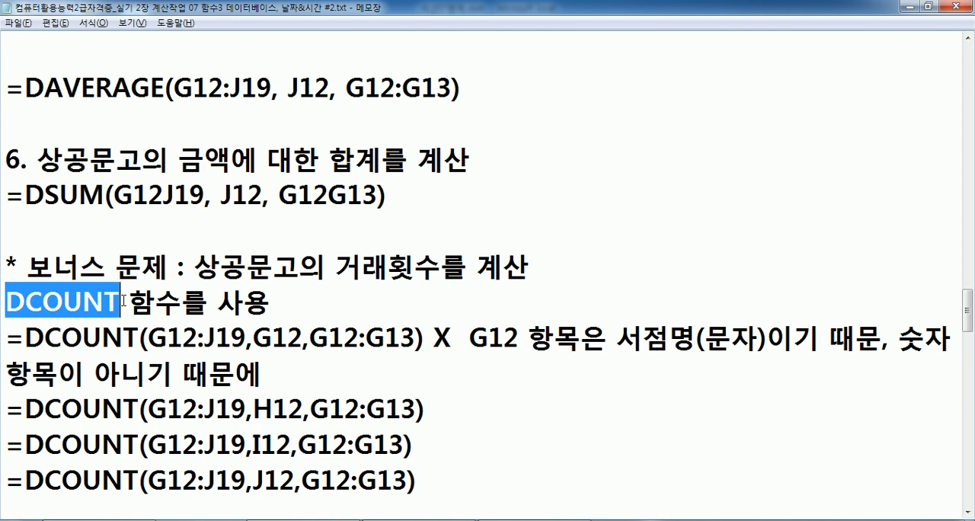
{"action": "key", "text": "alt+Tab"}
{"action": "left_click_drag", "start_coordinate": [215, 186], "coordinate": [521, 361]}
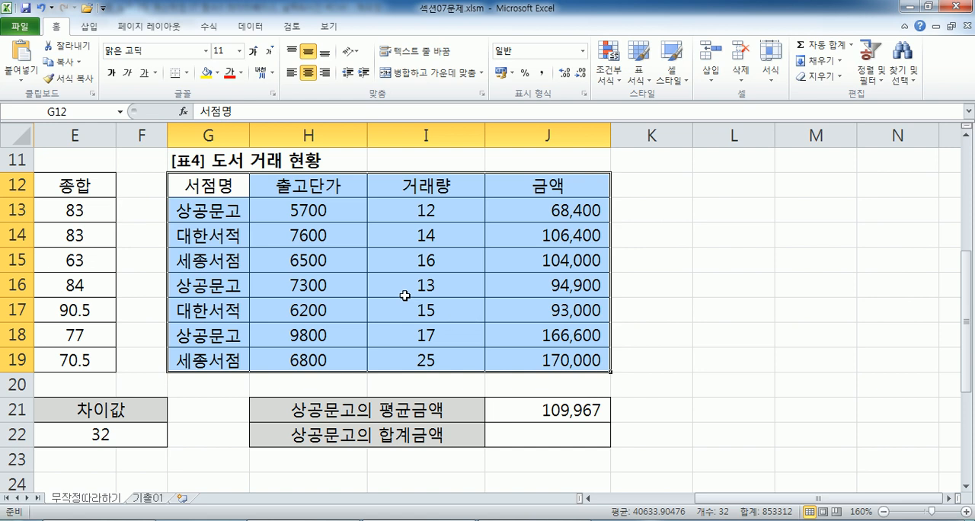
Enter the label 상공문고의 거래횟수 in K12, beside the 금액 header of table 4.
{"action": "left_click", "coordinate": [644, 186]}
{"action": "type", "text": "TKDR"}
{"action": "key", "text": "Escape"}
{"action": "key", "text": "Hangul"}
{"action": "type", "text": "샤ㅏㅇ"}
{"action": "key", "text": "BackSpace"}
{"action": "key", "text": "BackSpace"}
{"action": "key", "text": "BackSpace"}
{"action": "type", "text": "서ㅏㅇ"}
{"action": "key", "text": "BackSpace"}
{"action": "key", "text": "BackSpace"}
{"action": "key", "text": "BackSpace"}
{"action": "type", "text": "ㅏㅇㄱㅗㄱㅇ"}
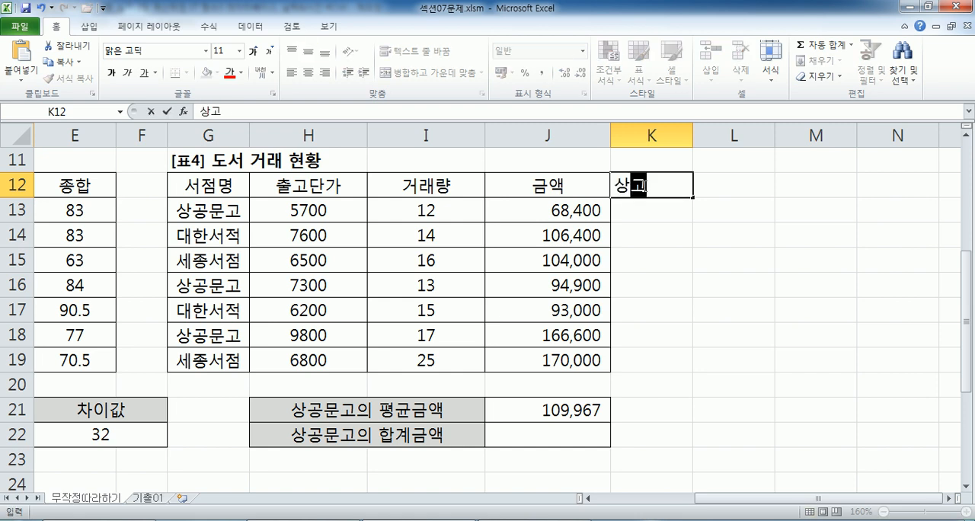
{"action": "key", "text": "BackSpace"}
{"action": "key", "text": "BackSpace"}
{"action": "type", "text": "ㅇㅁㅜㄴㄱㅗㅇㅢ"}
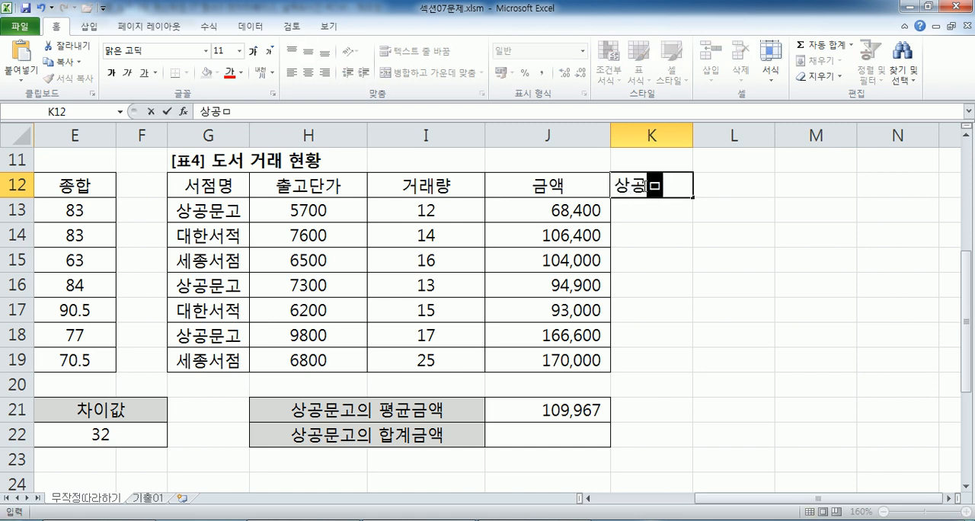
{"action": "type", "text": " ㄱㅓㄹㅐㅎㅗㅣㅅㅅ"}
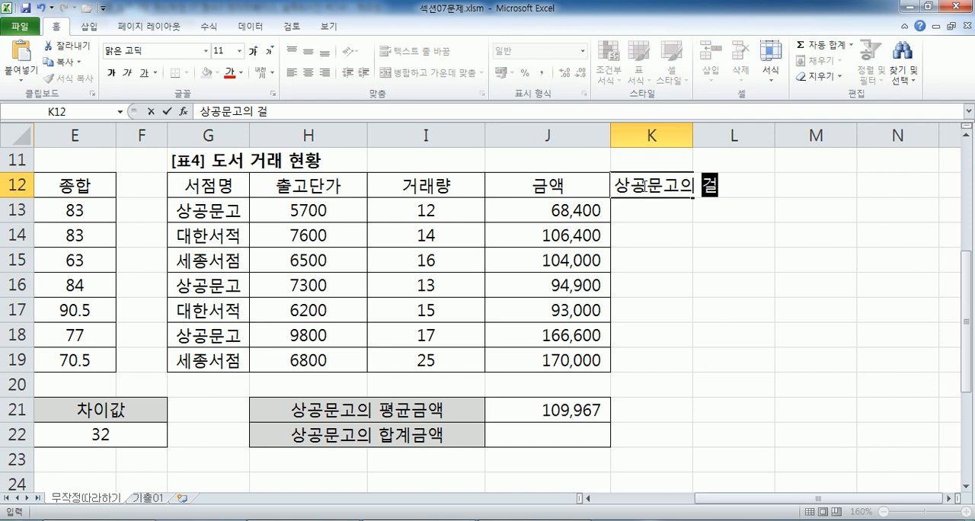
{"action": "type", "text": "ㅜ"}
{"action": "key", "text": "Return"}
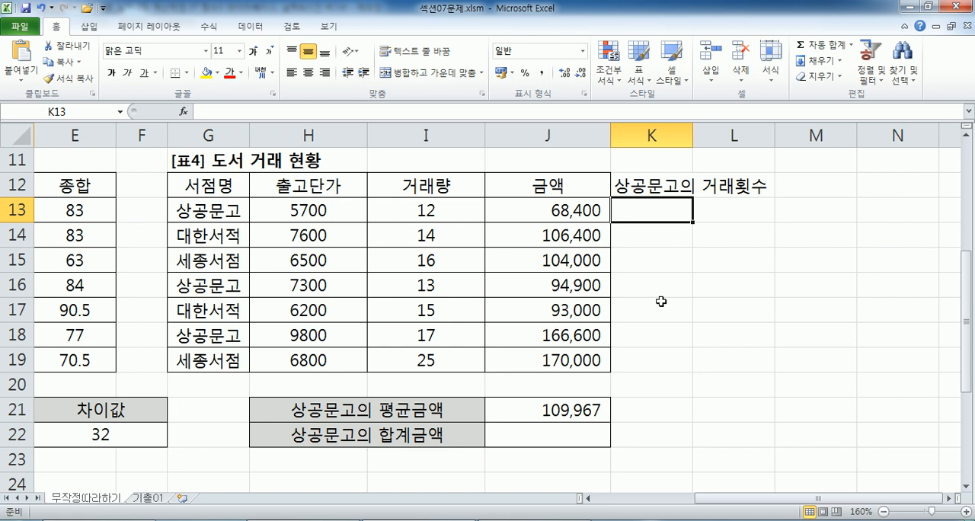
Start a DCOUNT formula in K13 with database G12:J19 and criteria G12:G13, leaving the field argument empty.
{"action": "left_click_drag", "start_coordinate": [203, 184], "coordinate": [554, 359]}
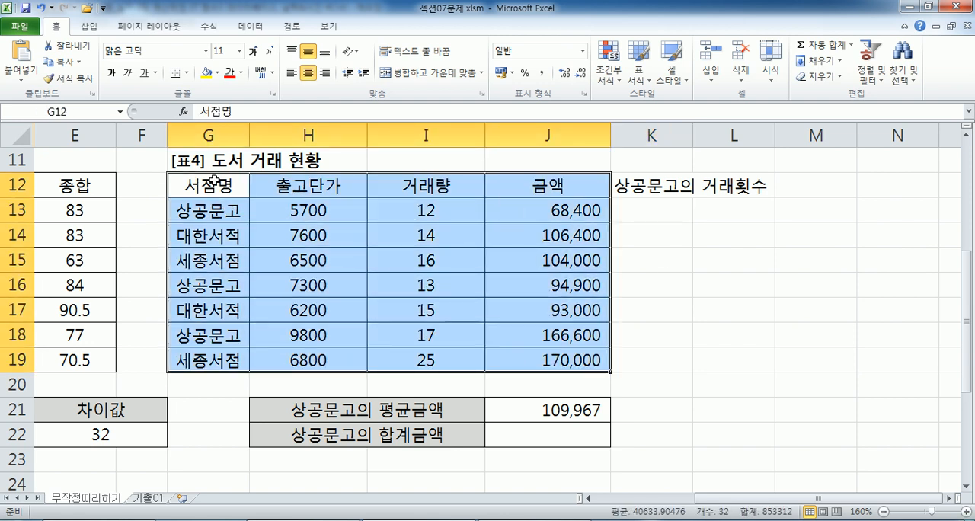
{"action": "left_click_drag", "start_coordinate": [211, 185], "coordinate": [210, 204]}
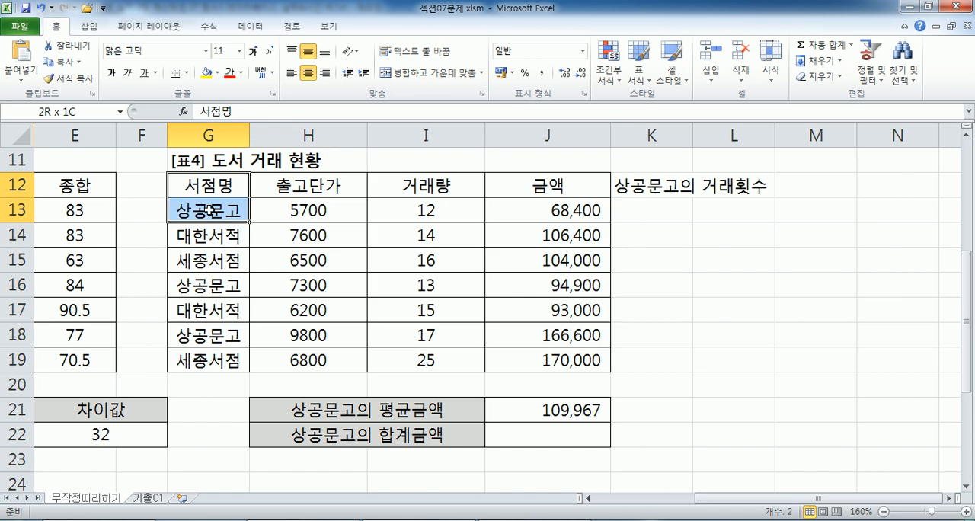
{"action": "left_click_drag", "start_coordinate": [209, 206], "coordinate": [209, 206]}
{"action": "left_click", "coordinate": [657, 211]}
{"action": "type", "text": "="}
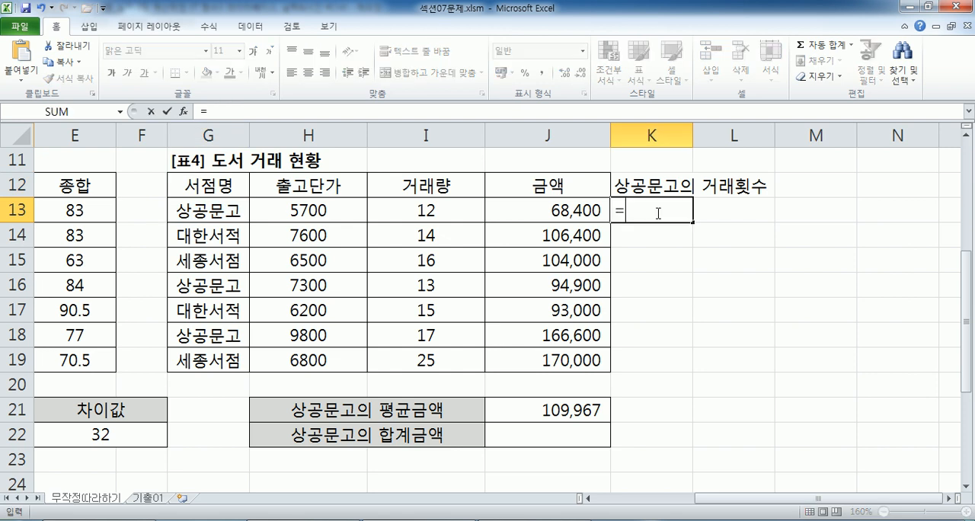
{"action": "type", "text": "DCOUNT("}
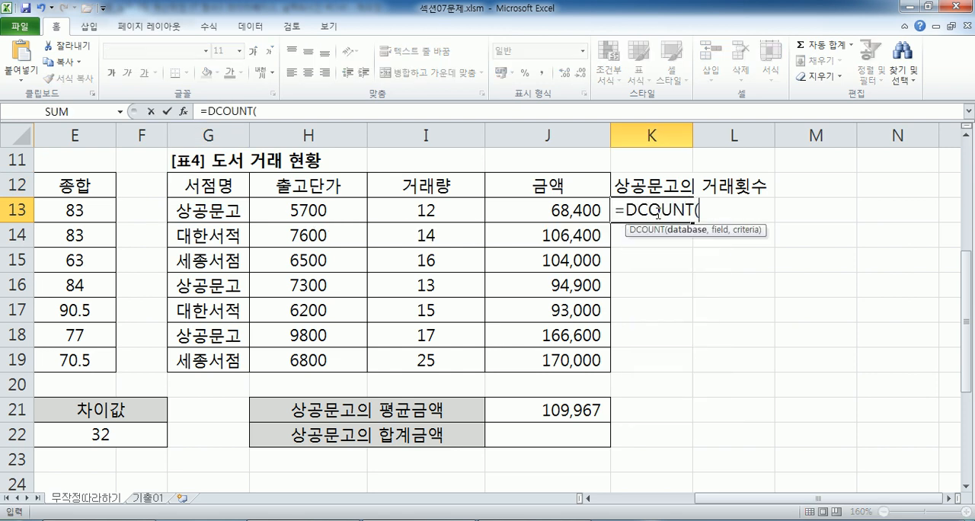
{"action": "left_click_drag", "start_coordinate": [225, 186], "coordinate": [584, 356]}
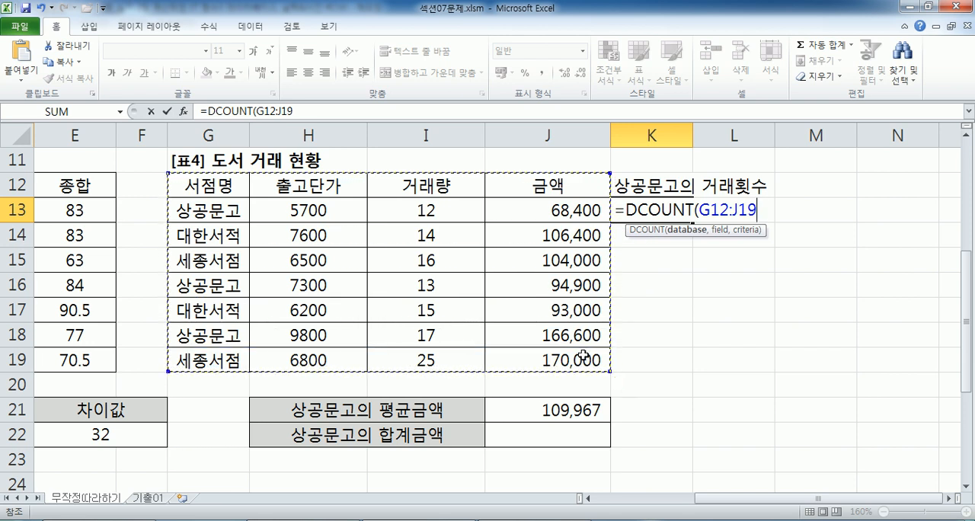
{"action": "type", "text": ",,"}
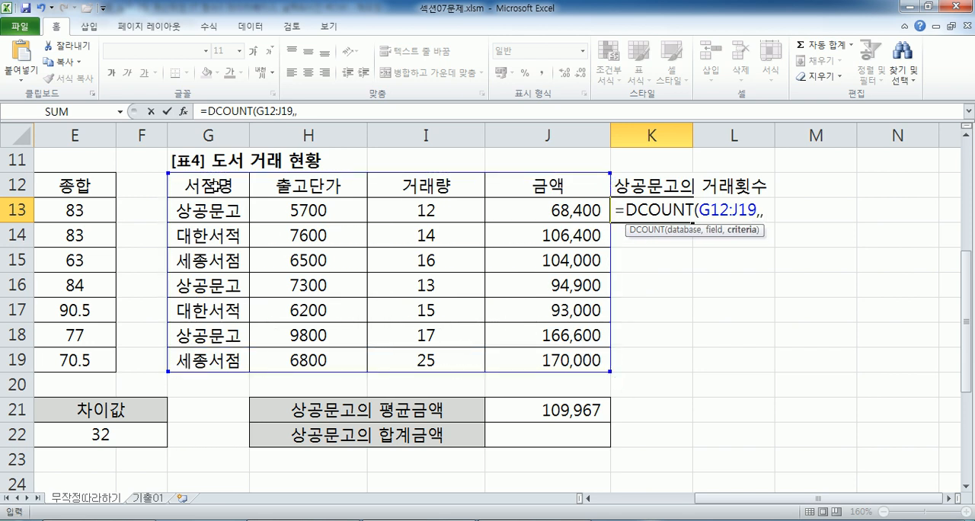
{"action": "left_click_drag", "start_coordinate": [217, 187], "coordinate": [216, 204]}
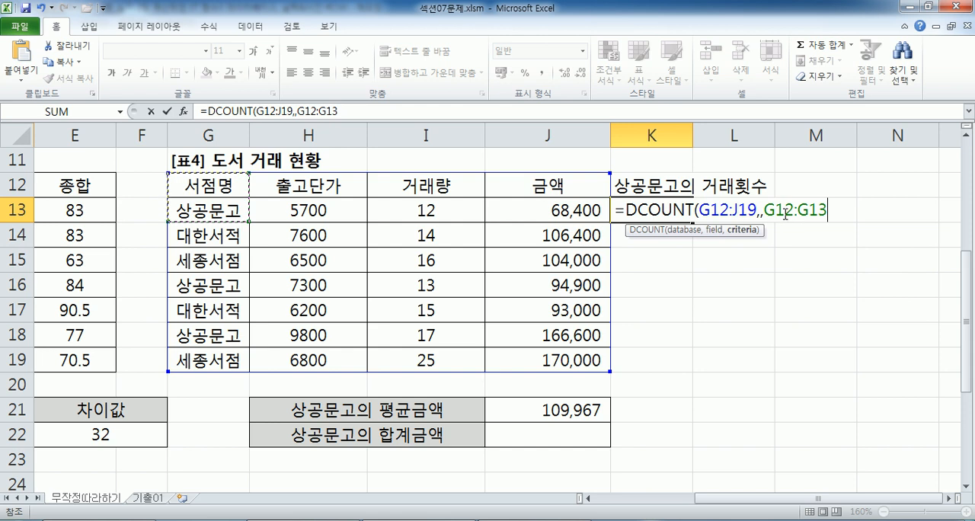
Fill the empty field argument of the K13 formula, trying headers G12, H12 and I12 and ending on J12.
{"action": "left_click", "coordinate": [760, 211]}
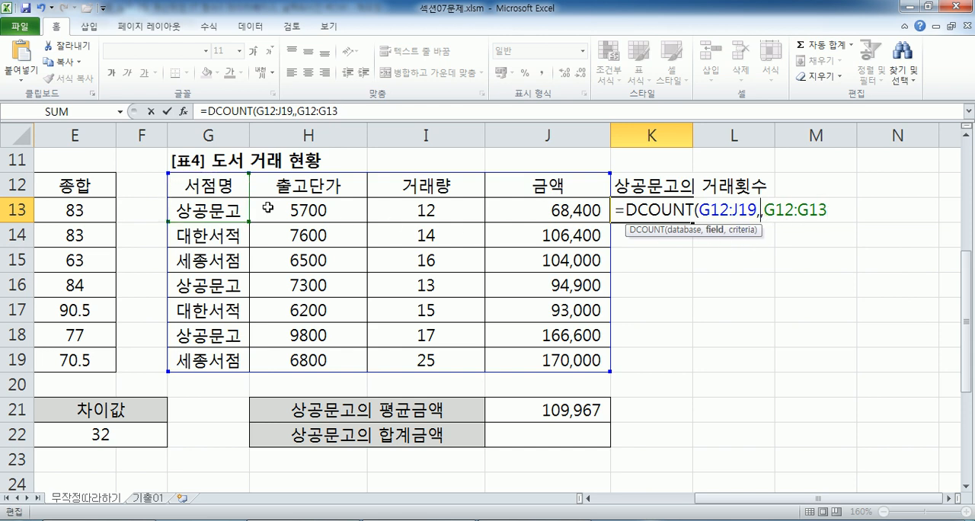
{"action": "left_click", "coordinate": [215, 184]}
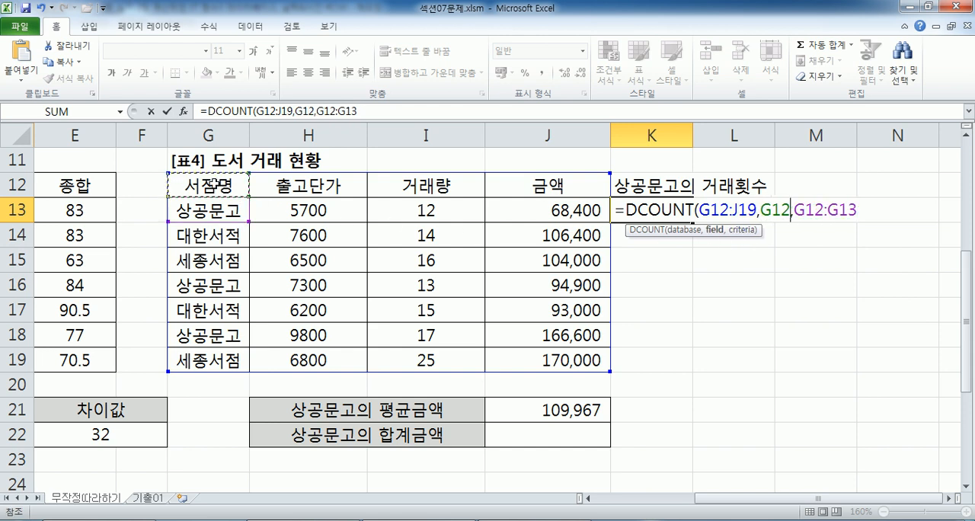
{"action": "left_click", "coordinate": [296, 186]}
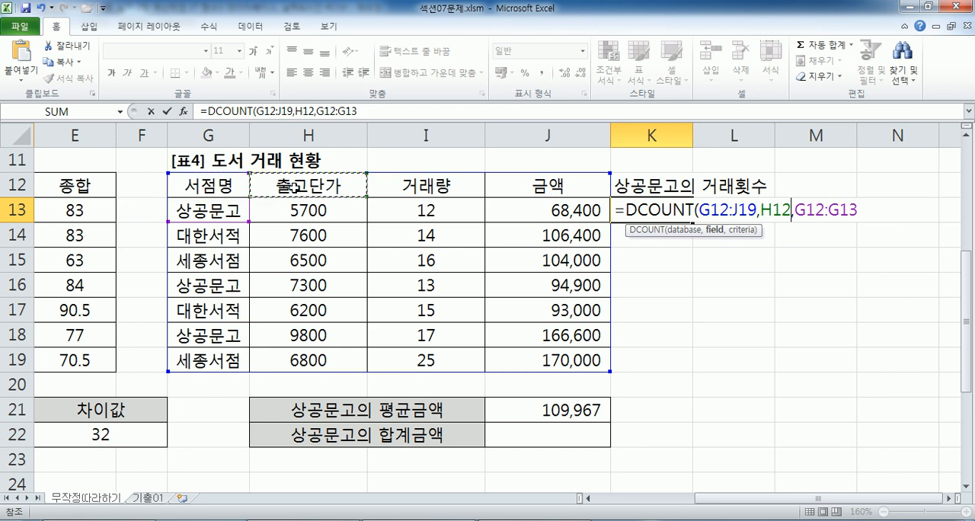
{"action": "left_click", "coordinate": [407, 189]}
{"action": "left_click", "coordinate": [509, 192]}
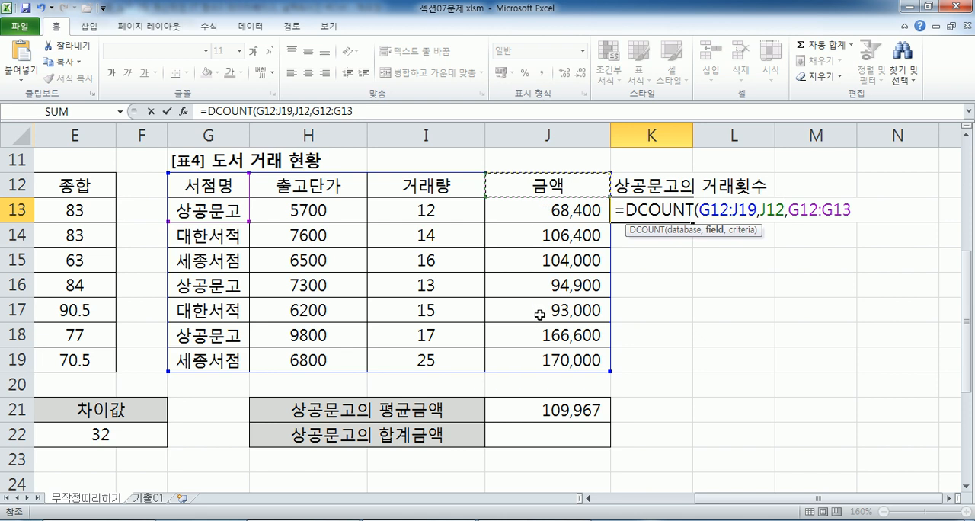
Try the 거래량, 서점명, 출고단가 and 금액 headers again as alternative field arguments in the K13 formula.
{"action": "left_click", "coordinate": [424, 188]}
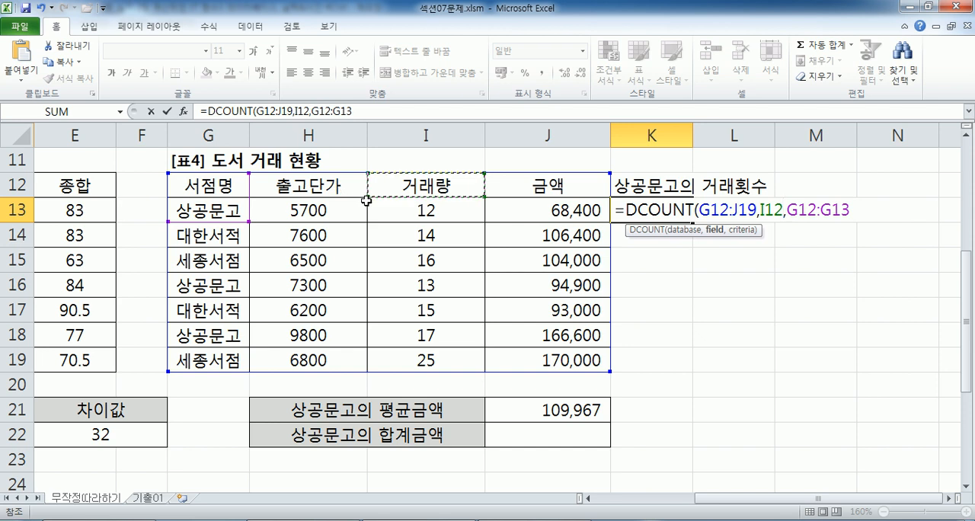
{"action": "left_click", "coordinate": [221, 186]}
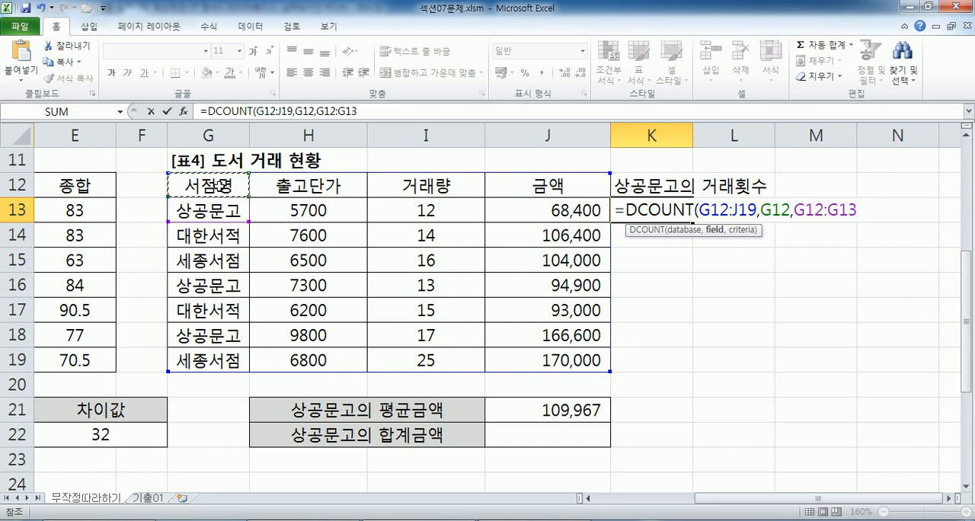
{"action": "left_click", "coordinate": [337, 185]}
{"action": "left_click", "coordinate": [450, 185]}
{"action": "left_click", "coordinate": [515, 185]}
{"action": "left_click", "coordinate": [202, 185]}
{"action": "left_click", "coordinate": [297, 186]}
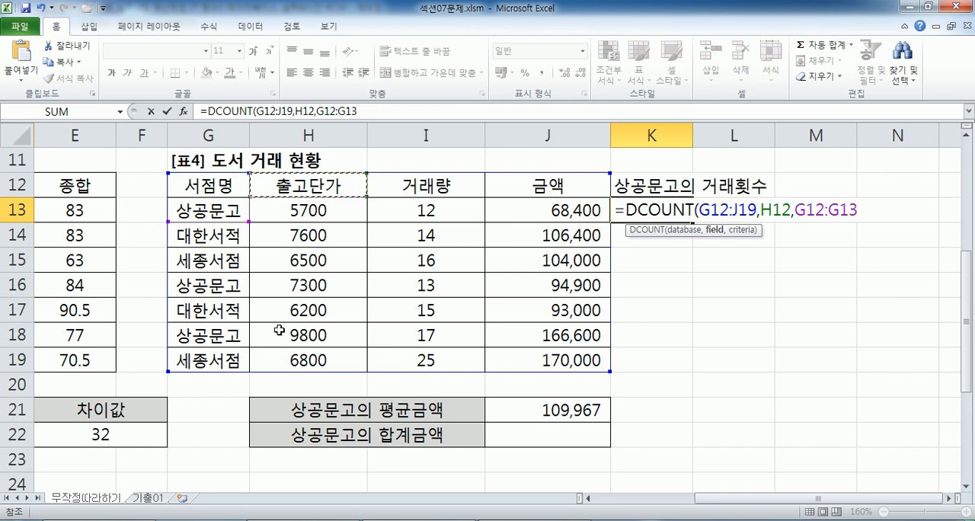
{"action": "left_click", "coordinate": [422, 184]}
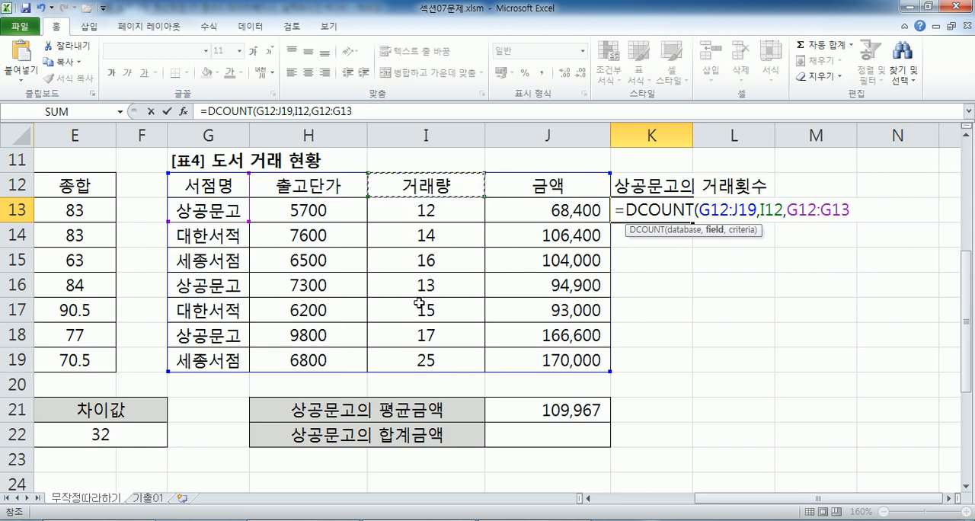
Set the field argument of the K13 DCOUNT formula to J12 and complete the entry.
{"action": "left_click", "coordinate": [533, 186]}
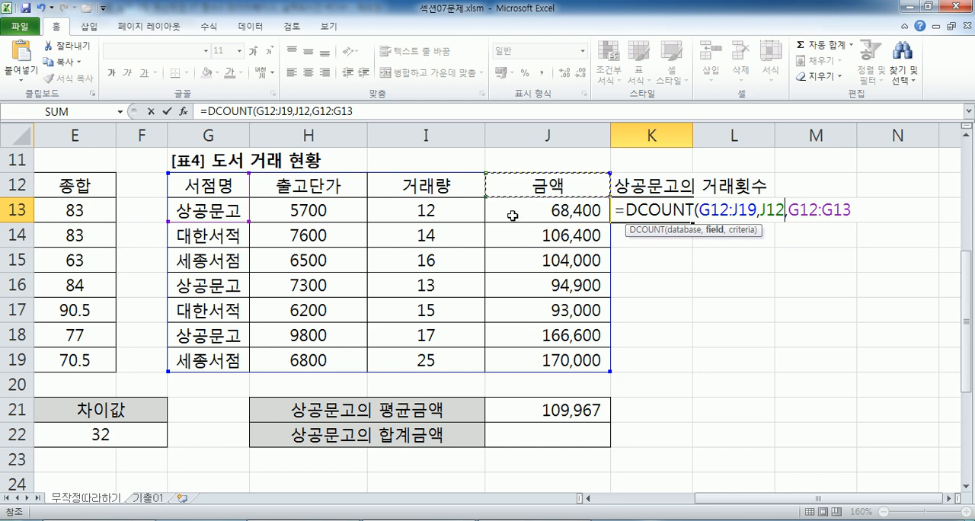
{"action": "type", "text": "₩"}
{"action": "key", "text": "BackSpace"}
{"action": "key", "text": "Return"}
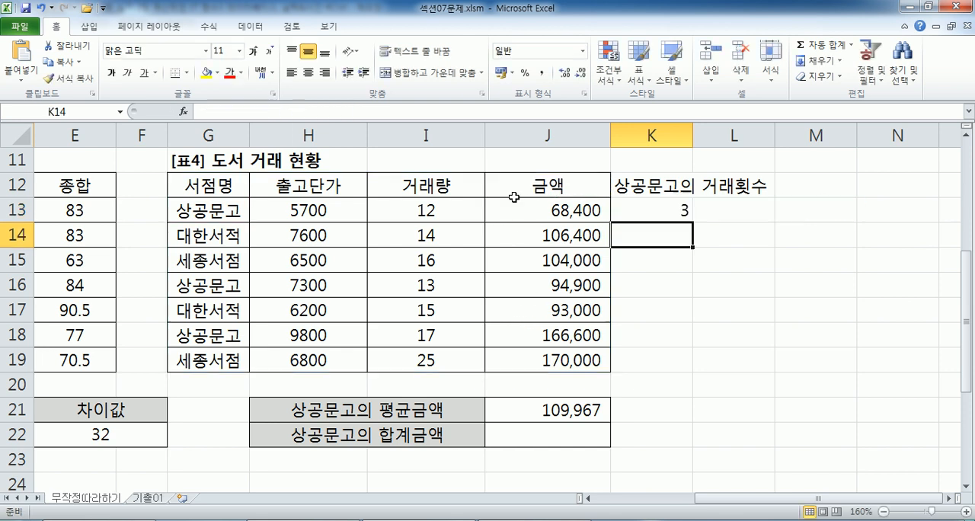
Change the field argument of the K13 DCOUNT formula to G12, complete the entry and reopen the formula.
{"action": "key", "text": "alt+Tab"}
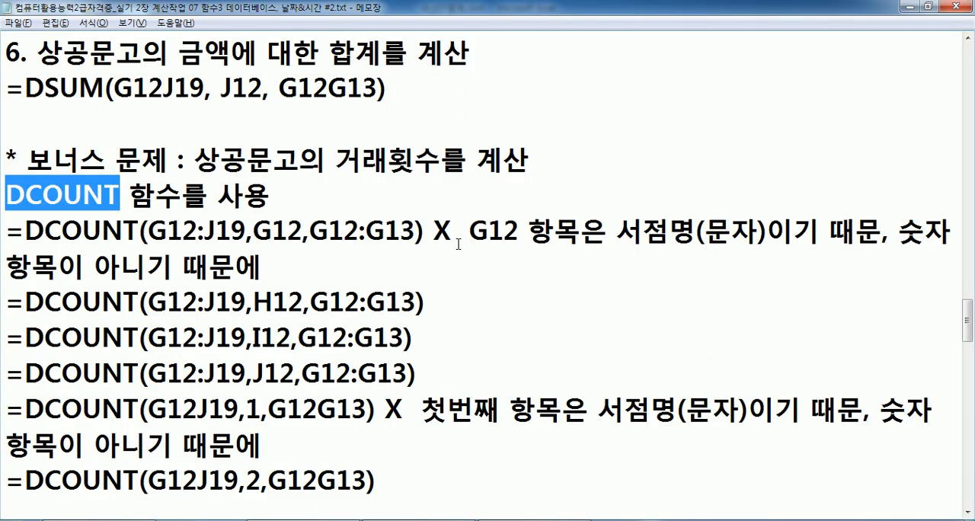
{"action": "key", "text": "alt+Tab"}
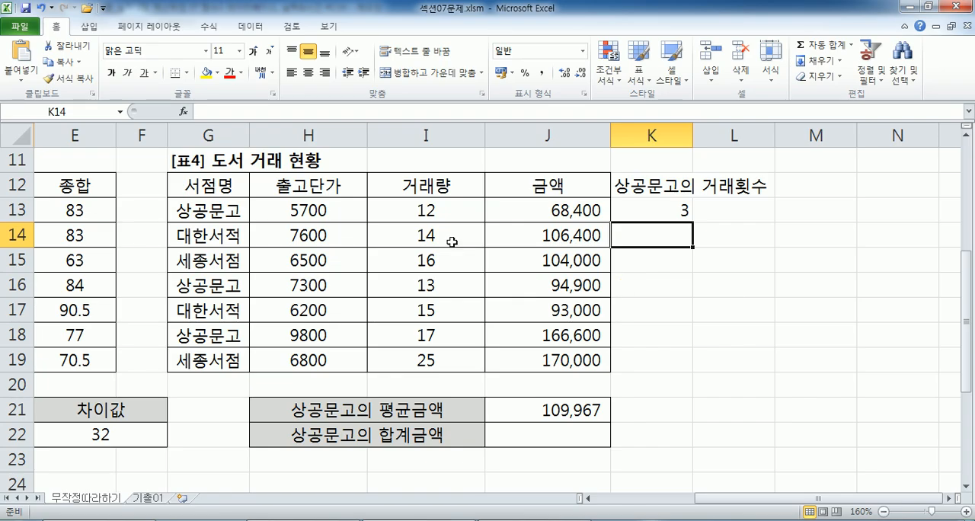
{"action": "left_click", "coordinate": [226, 207]}
{"action": "left_click", "coordinate": [218, 185]}
{"action": "double_click", "coordinate": [685, 215]}
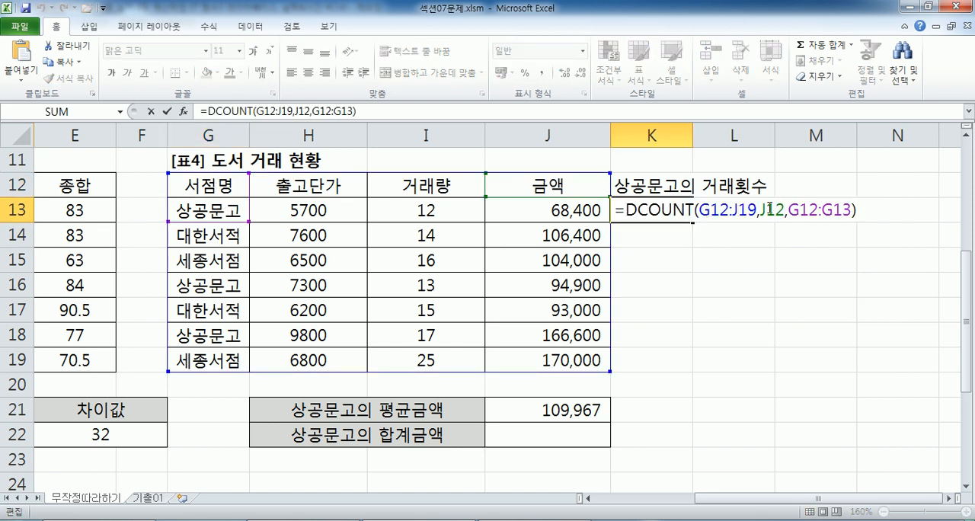
{"action": "left_click_drag", "start_coordinate": [761, 210], "coordinate": [786, 209]}
{"action": "left_click", "coordinate": [186, 184]}
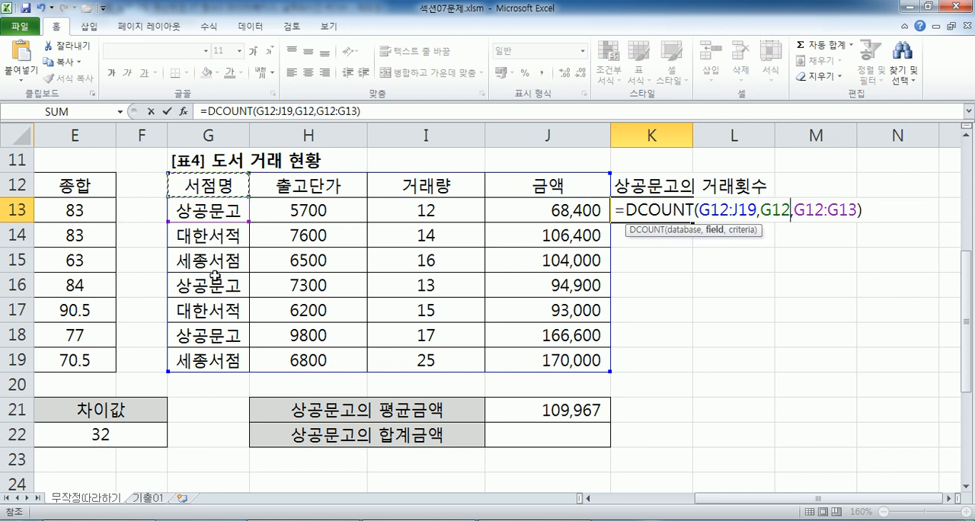
{"action": "key", "text": "Return"}
{"action": "left_click", "coordinate": [659, 209]}
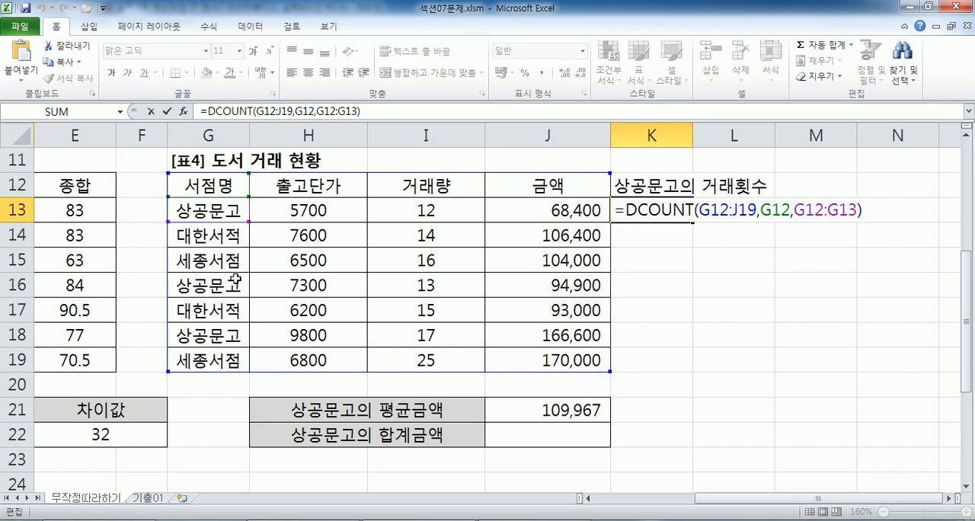
Switch to Notepad and compare the field arguments G12, H12, I12 and J12 in the DCOUNT example formulas.
{"action": "key", "text": "alt+Tab"}
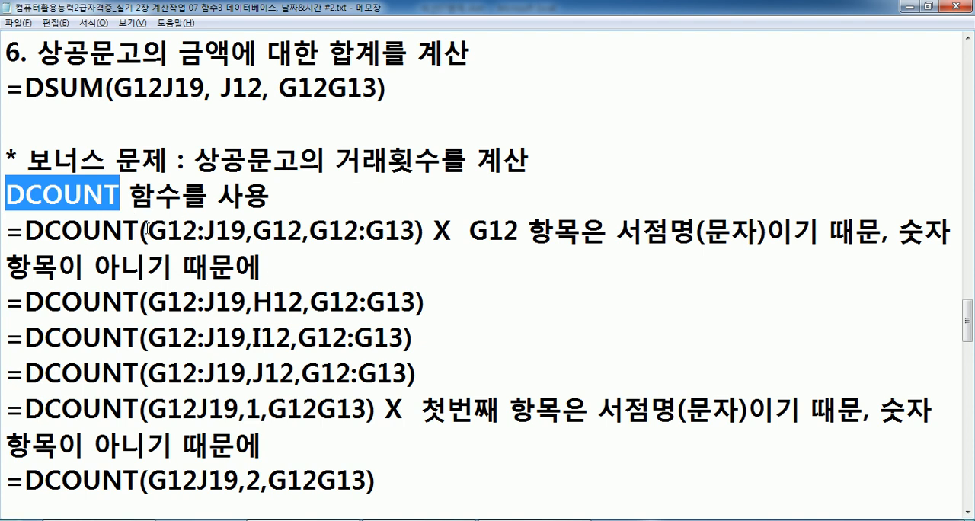
{"action": "left_click_drag", "start_coordinate": [254, 230], "coordinate": [304, 230]}
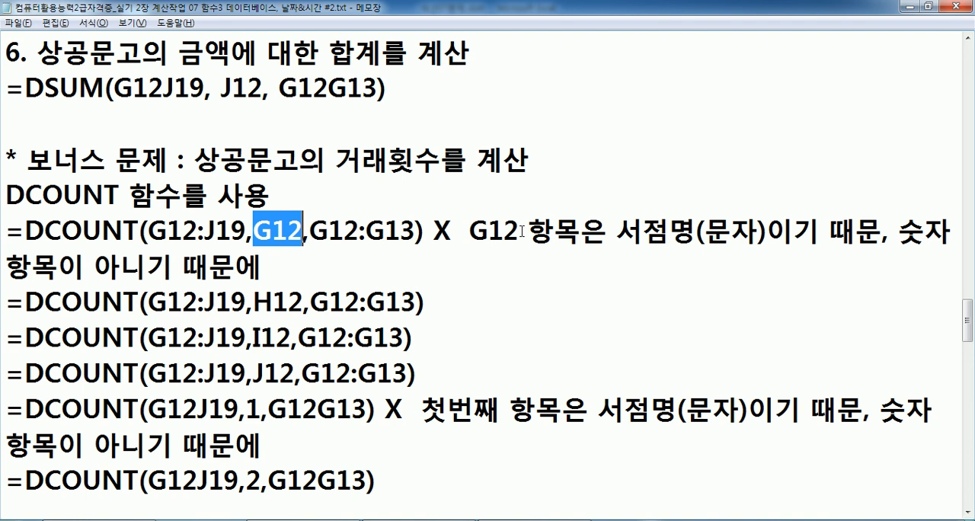
{"action": "key", "text": "alt+Tab"}
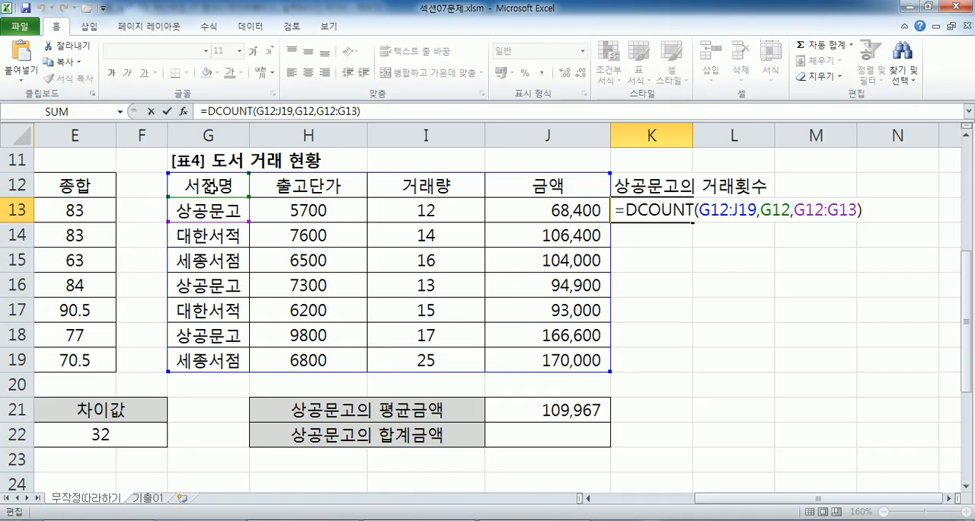
{"action": "key", "text": "alt+Tab"}
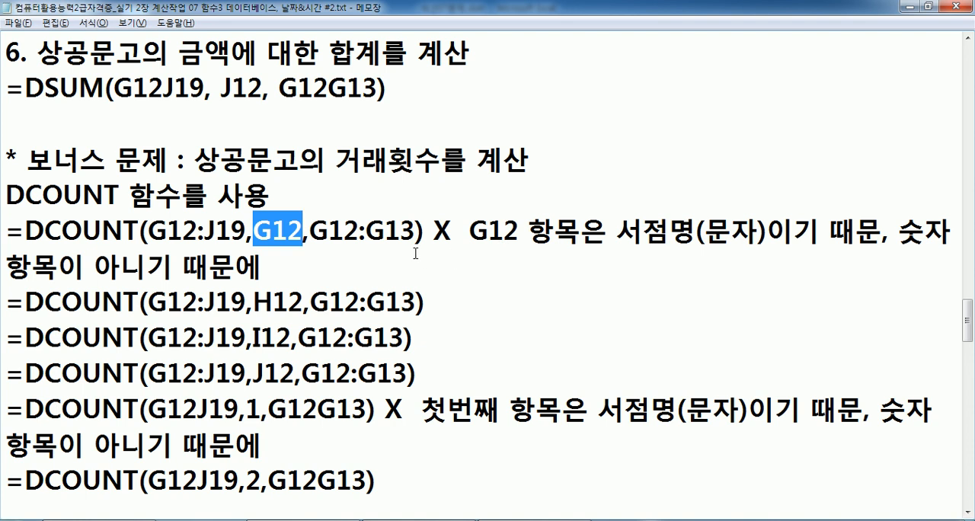
{"action": "scroll", "coordinate": [377, 215], "scroll_direction": "down", "scroll_amount": 1}
{"action": "left_click_drag", "start_coordinate": [253, 195], "coordinate": [304, 190]}
{"action": "left_click_drag", "start_coordinate": [253, 230], "coordinate": [293, 231]}
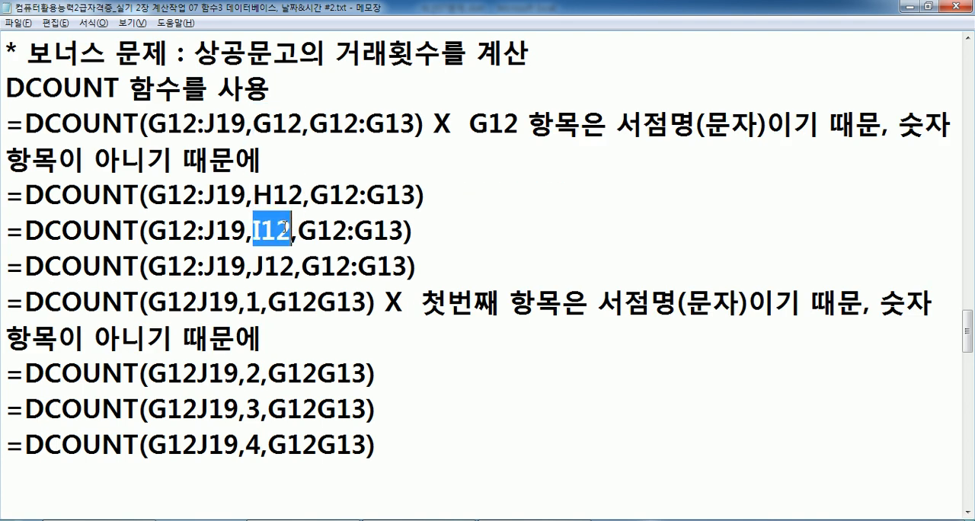
{"action": "left_click_drag", "start_coordinate": [253, 266], "coordinate": [297, 266]}
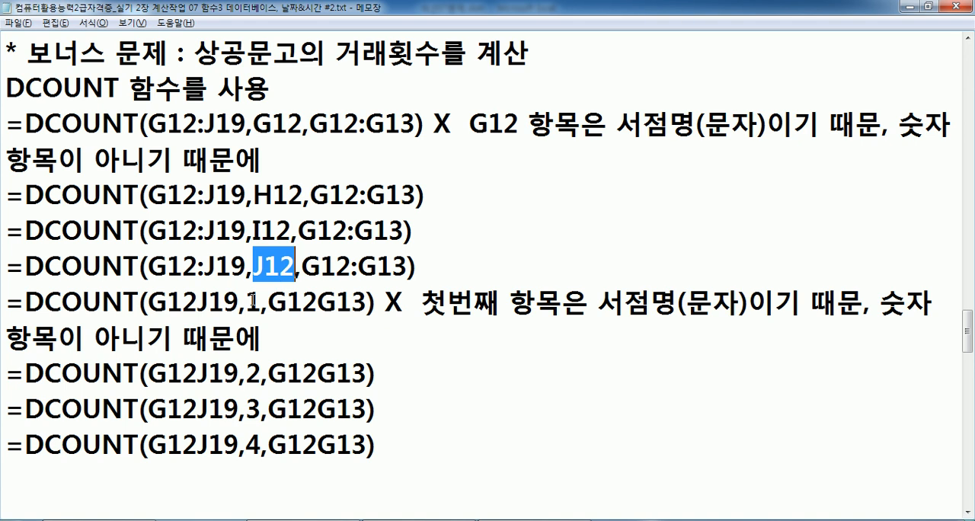
Insert a blank line below the J12 example to separate the cell-reference DCOUNT formulas from the field-number ones.
{"action": "left_click_drag", "start_coordinate": [246, 303], "coordinate": [263, 302]}
{"action": "left_click", "coordinate": [450, 265]}
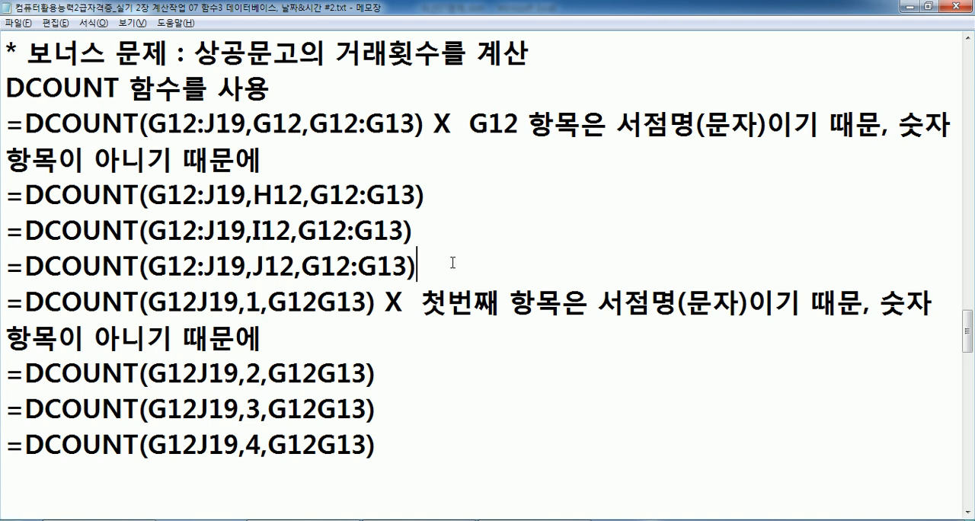
{"action": "key", "text": "Return"}
{"action": "scroll", "coordinate": [284, 271], "scroll_direction": "down", "scroll_amount": 1}
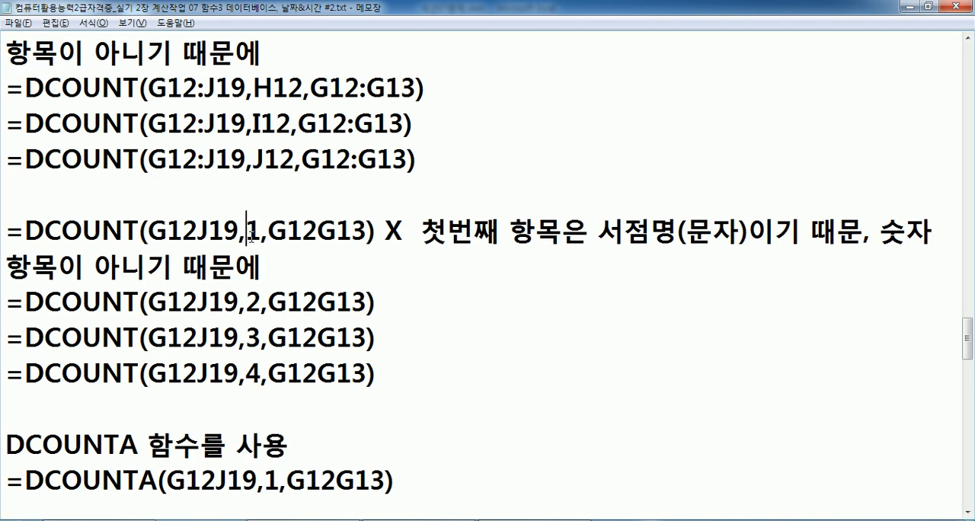
Compare the field numbers 1 to 4 in the Notepad examples with the Excel table's columns, and look at the DCOUNTA heading.
{"action": "key", "text": "alt+Tab"}
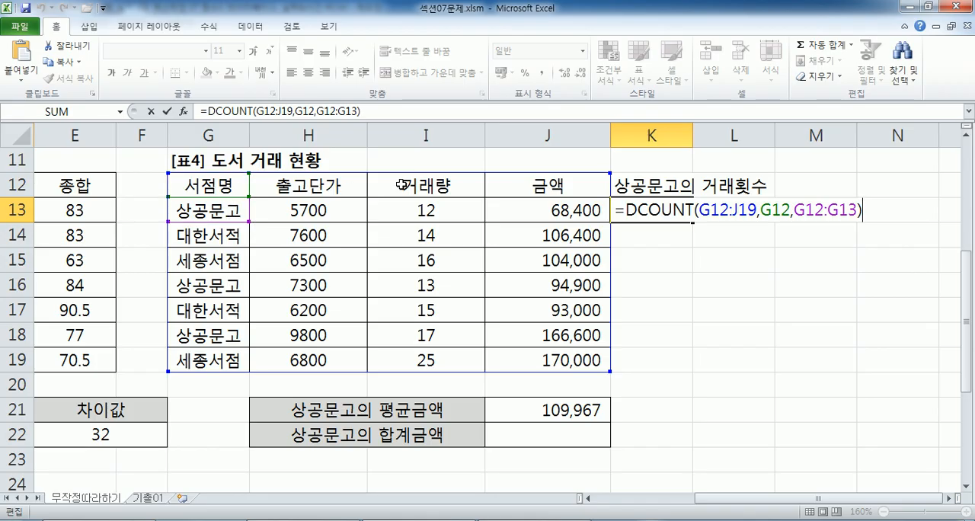
{"action": "key", "text": "alt+Tab"}
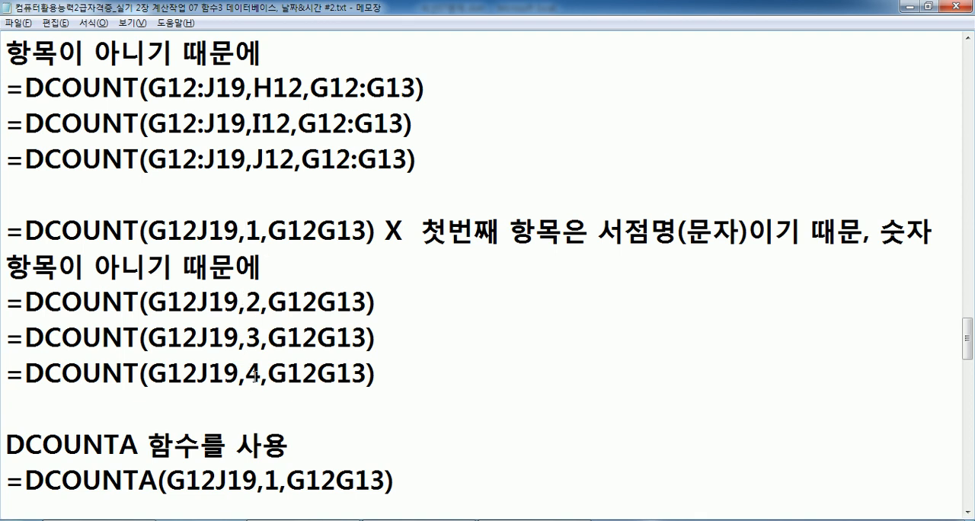
{"action": "scroll", "coordinate": [256, 375], "scroll_direction": "down", "scroll_amount": 3}
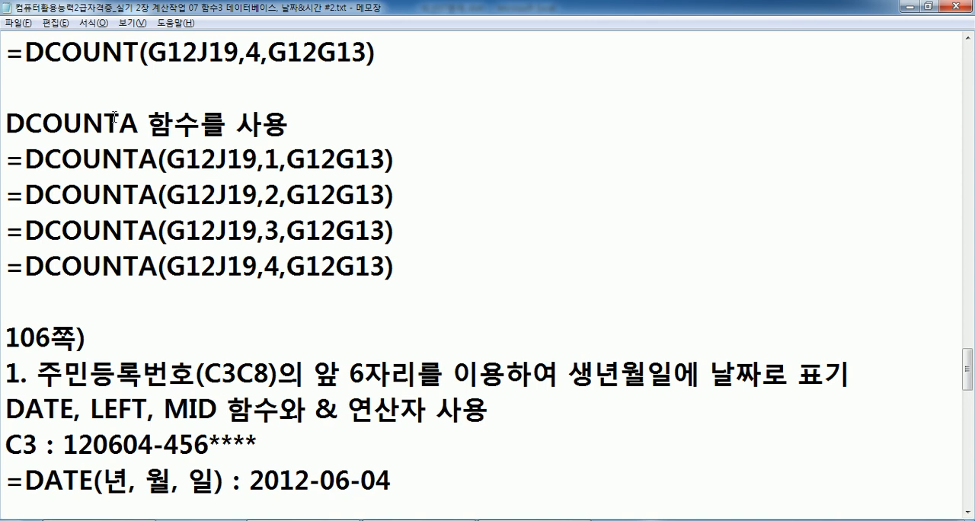
{"action": "left_click_drag", "start_coordinate": [139, 121], "coordinate": [120, 122]}
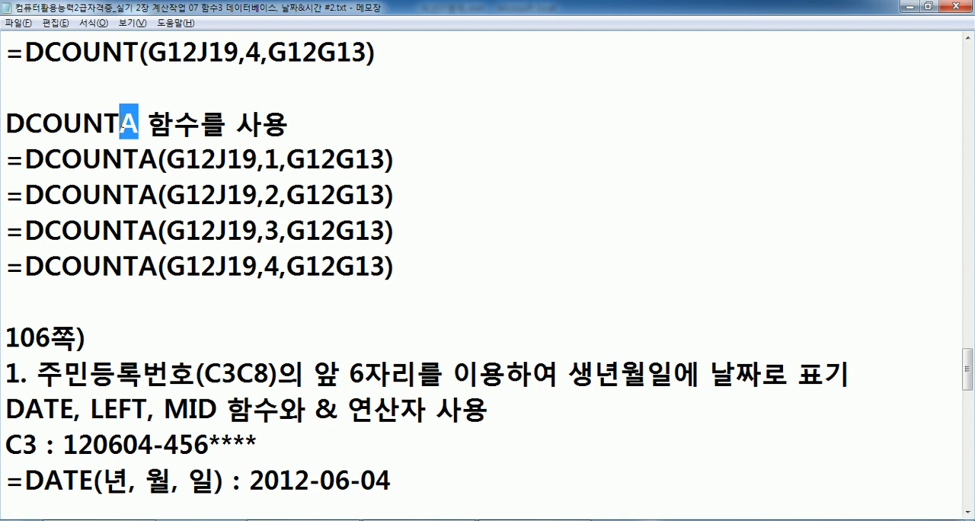
{"action": "key", "text": "alt+Tab"}
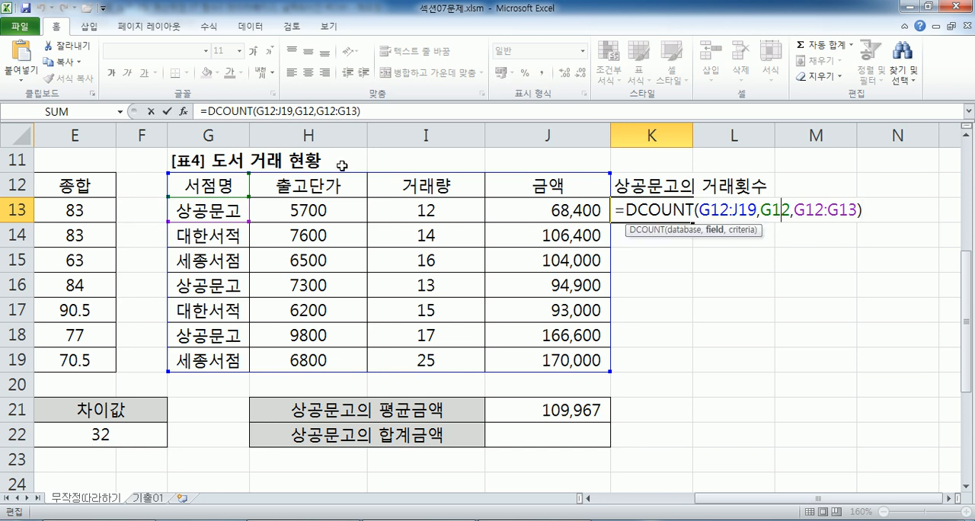
Reopen the K13 DCOUNT formula in Excel and try the 출고단가, 거래량 and 금액 headers as its field argument.
{"action": "left_click", "coordinate": [218, 180]}
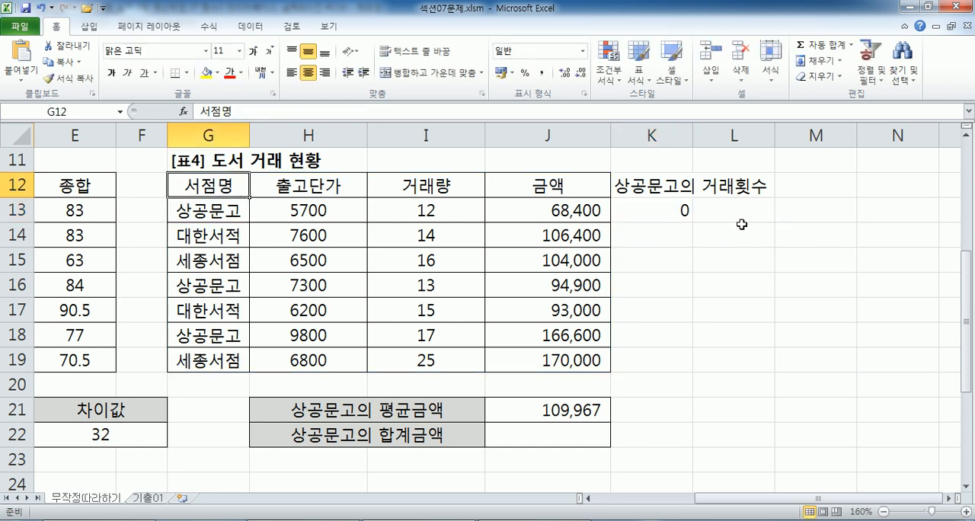
{"action": "left_click", "coordinate": [672, 210]}
{"action": "key", "text": "F2"}
{"action": "left_click_drag", "start_coordinate": [764, 209], "coordinate": [793, 209]}
{"action": "left_click", "coordinate": [328, 183]}
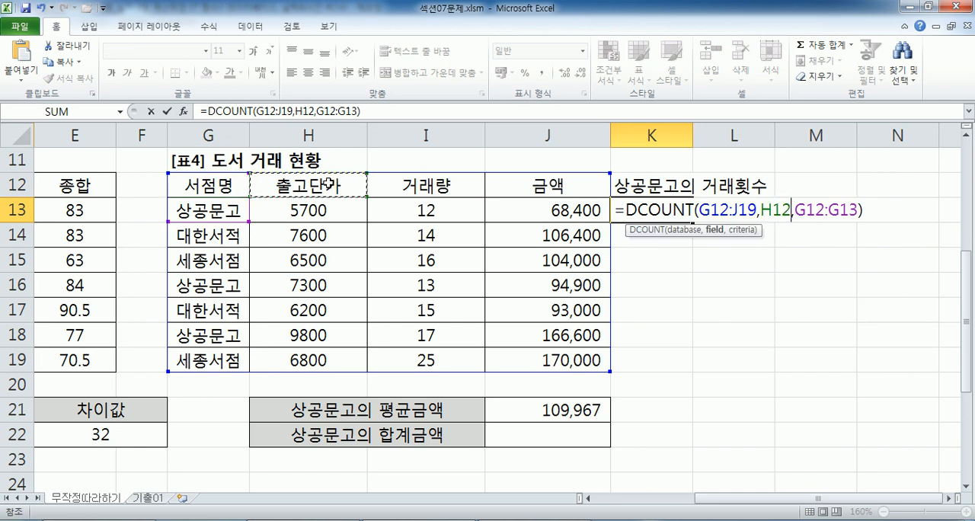
{"action": "left_click", "coordinate": [422, 187]}
{"action": "left_click", "coordinate": [526, 190]}
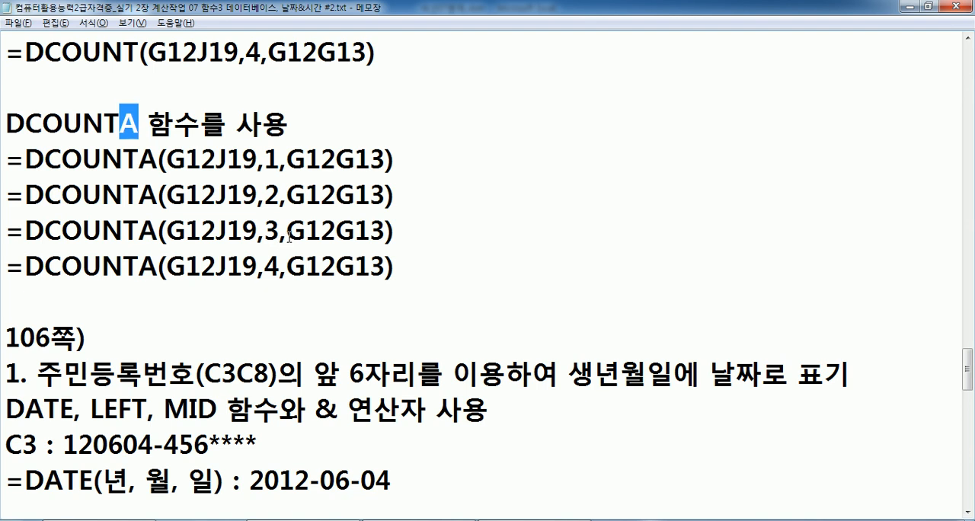
Review the DCOUNT examples in Notepad, return to Excel and try the 서점명 header G12 as the K13 field argument.
{"action": "scroll", "coordinate": [290, 236], "scroll_direction": "up", "scroll_amount": 1}
{"action": "scroll", "coordinate": [289, 236], "scroll_direction": "up", "scroll_amount": 2}
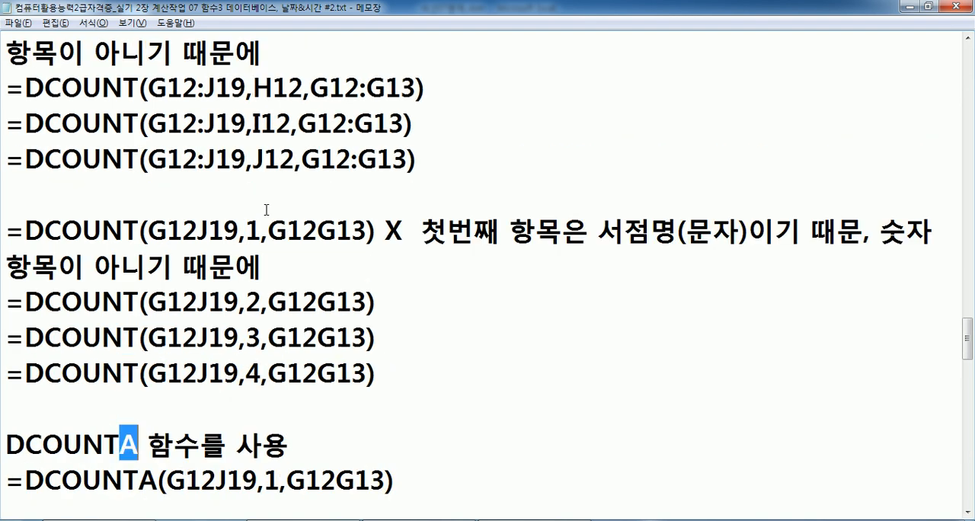
{"action": "key", "text": "alt+Tab"}
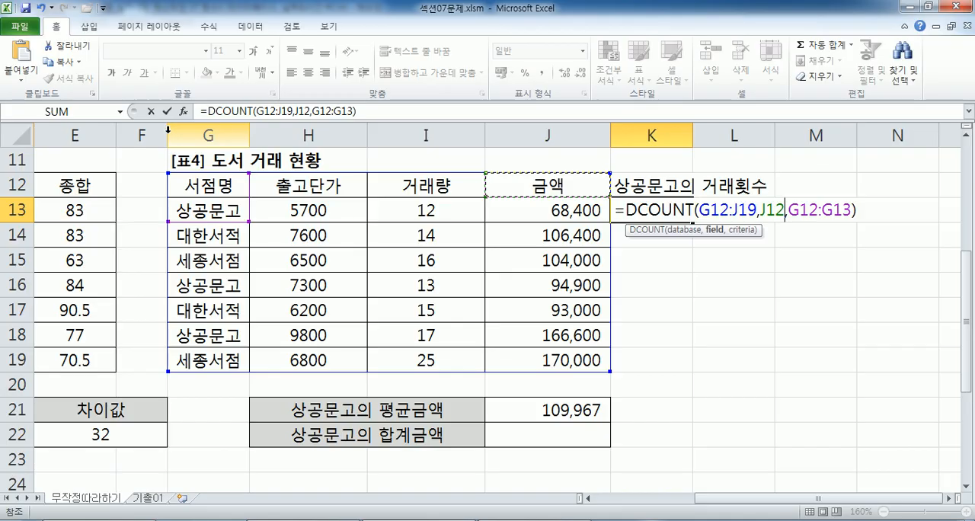
{"action": "left_click_drag", "start_coordinate": [195, 211], "coordinate": [198, 359]}
{"action": "left_click", "coordinate": [211, 186]}
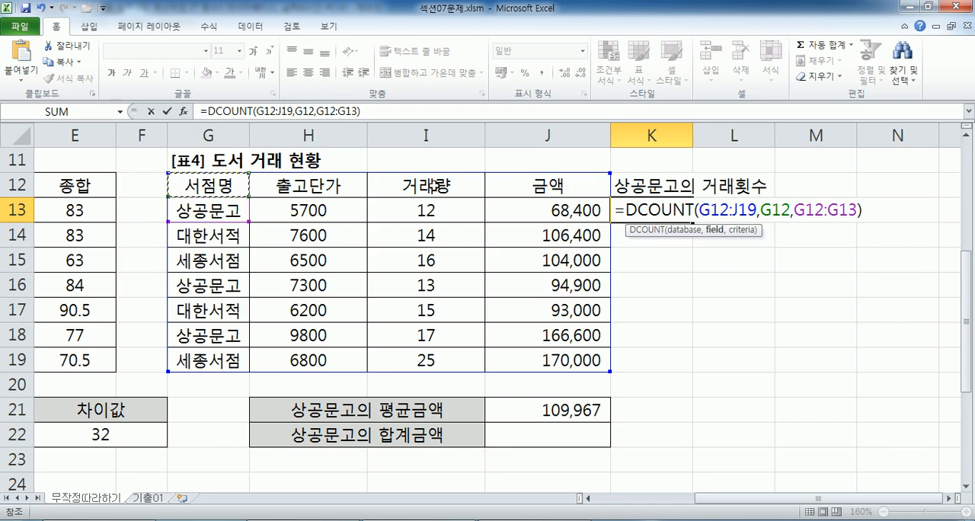
Switch to Notepad and compare the DCOUNT examples with the DCOUNTA examples for field numbers 1 to 4.
{"action": "key", "text": "alt+Tab"}
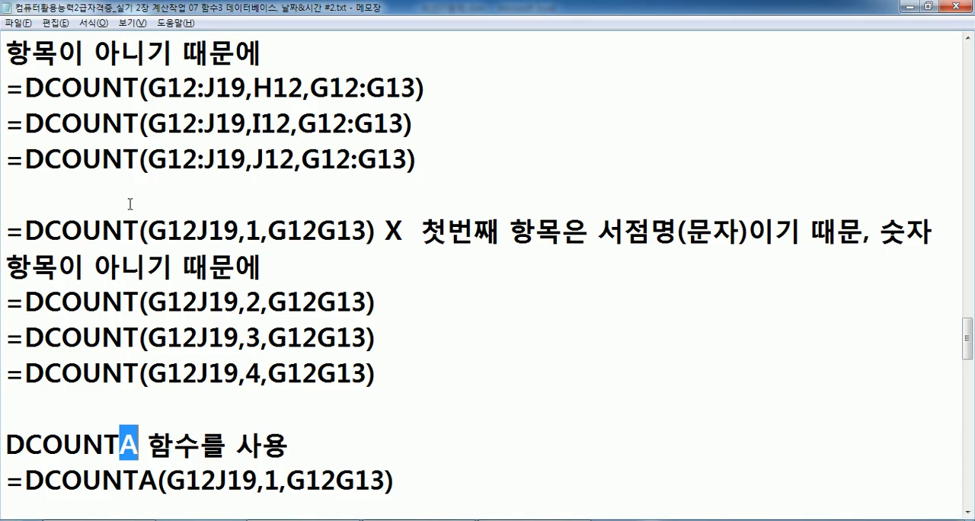
{"action": "scroll", "coordinate": [149, 252], "scroll_direction": "down", "scroll_amount": 2}
{"action": "left_click", "coordinate": [147, 264]}
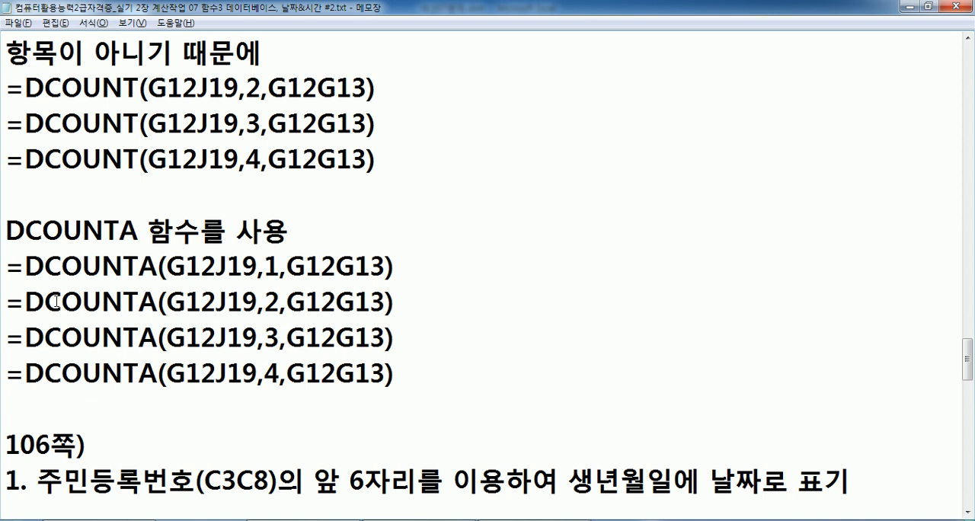
{"action": "scroll", "coordinate": [56, 301], "scroll_direction": "up", "scroll_amount": 1}
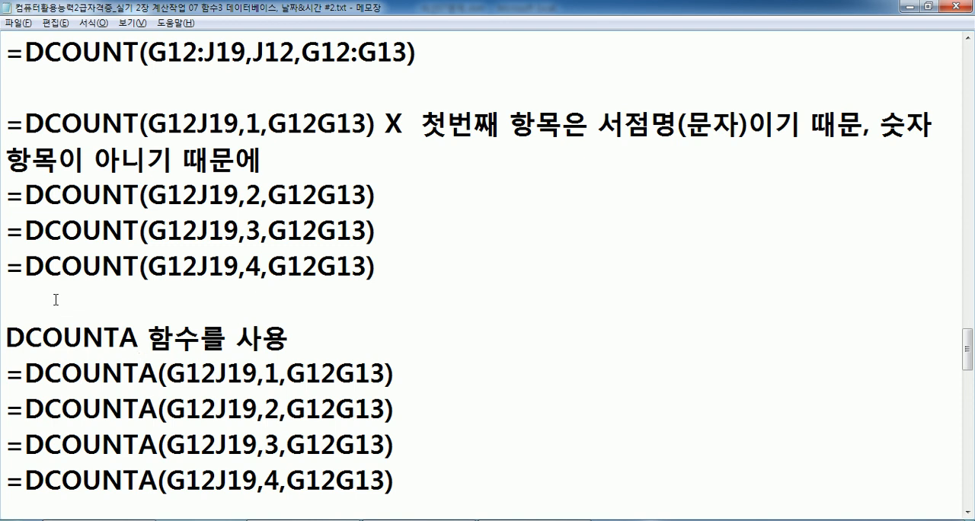
{"action": "scroll", "coordinate": [55, 299], "scroll_direction": "up", "scroll_amount": 5}
{"action": "scroll", "coordinate": [56, 300], "scroll_direction": "down", "scroll_amount": 9}
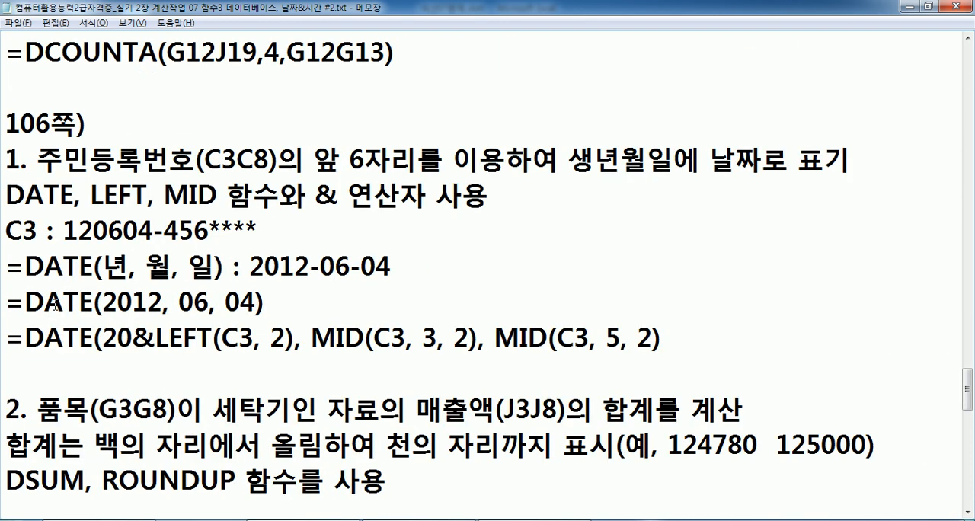
{"action": "scroll", "coordinate": [56, 305], "scroll_direction": "up", "scroll_amount": 4}
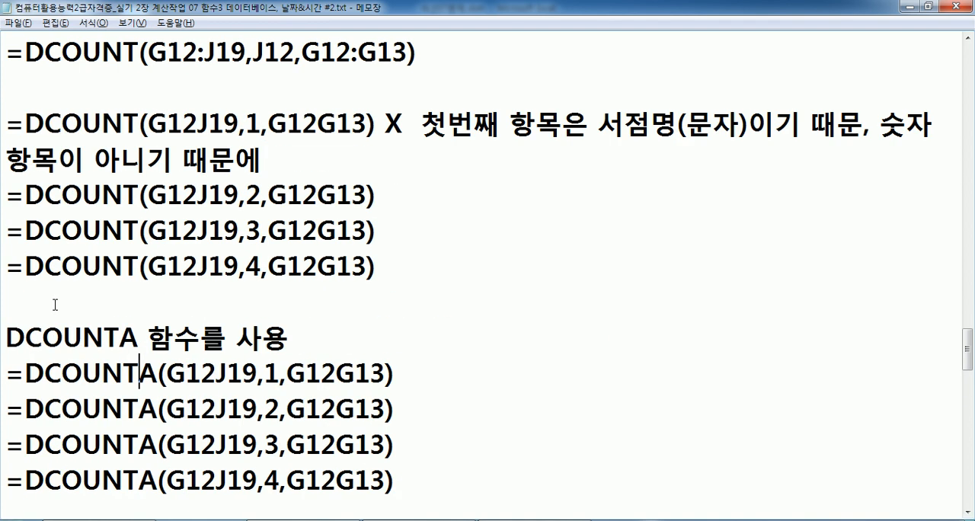
Return to Excel, cancel the K13 edit and total 상공문고's amounts in J22 with =DSUM(G12:J19,J12,G12:G13).
{"action": "key", "text": "alt+Tab"}
{"action": "key", "text": "Escape"}
{"action": "left_click", "coordinate": [519, 435]}
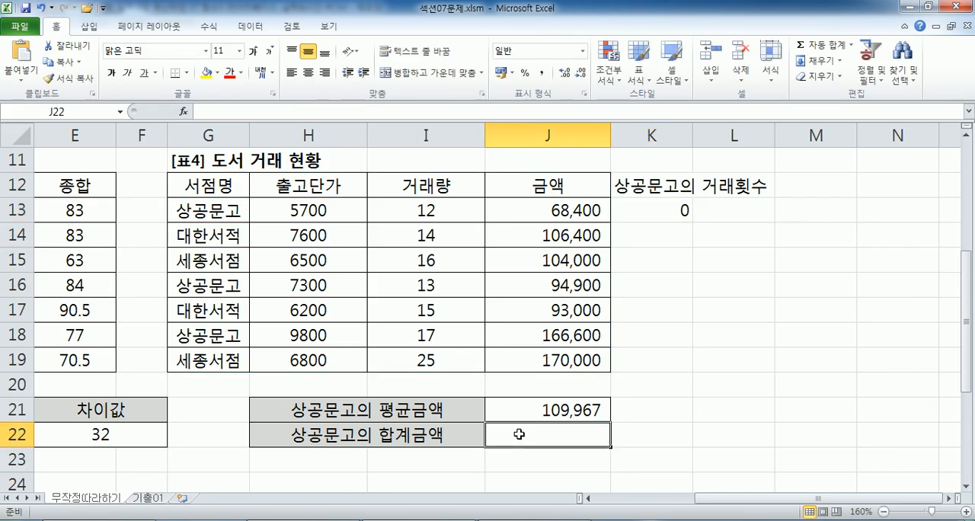
{"action": "type", "text": "=DSUM("}
{"action": "left_click_drag", "start_coordinate": [230, 185], "coordinate": [566, 362]}
{"action": "type", "text": ","}
{"action": "left_click", "coordinate": [548, 190]}
{"action": "type", "text": ","}
{"action": "left_click", "coordinate": [192, 186]}
{"action": "left_click_drag", "start_coordinate": [192, 186], "coordinate": [192, 211]}
{"action": "key", "text": "Return"}
{"action": "left_click", "coordinate": [564, 433]}
Go to table 5, 각종 대금 납부 현황, and examine the 급식비 column around D27.
{"action": "key", "text": "Home"}
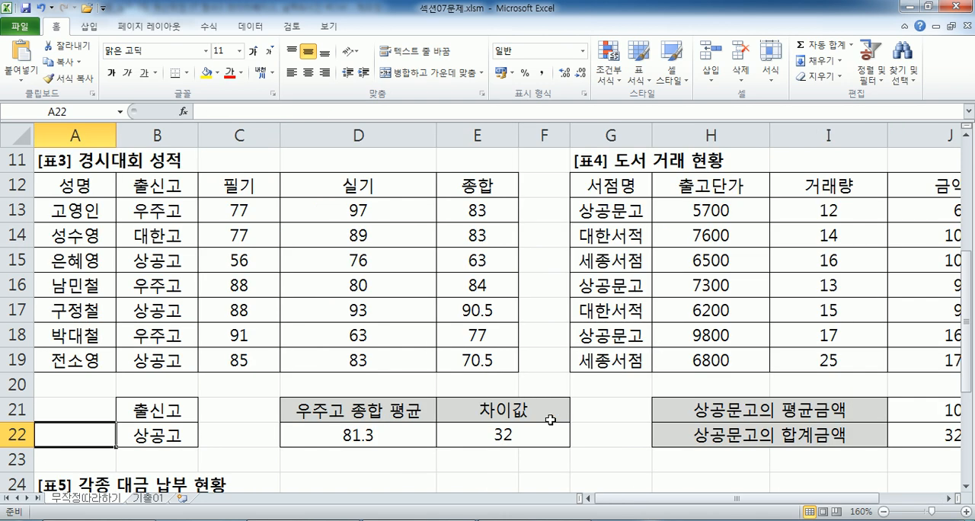
{"action": "scroll", "coordinate": [381, 415], "scroll_direction": "down", "scroll_amount": 4}
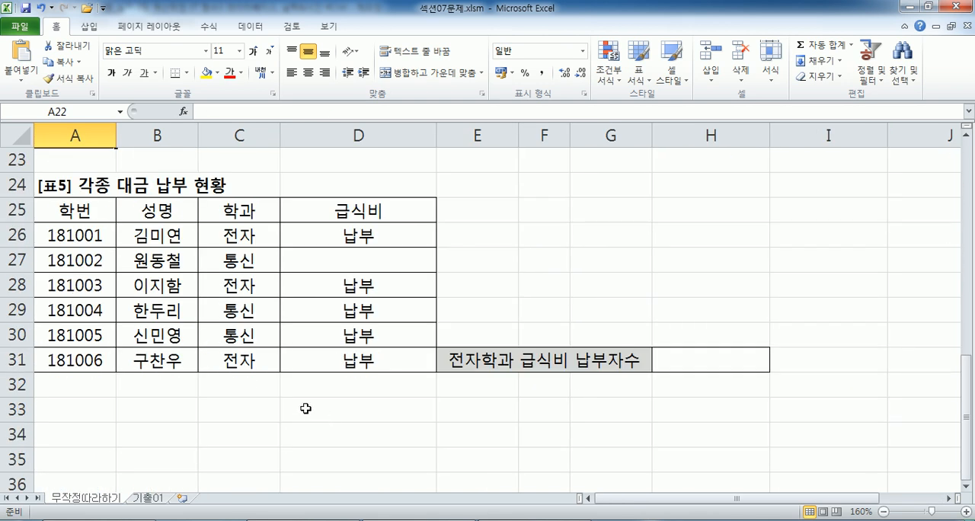
{"action": "left_click", "coordinate": [325, 257]}
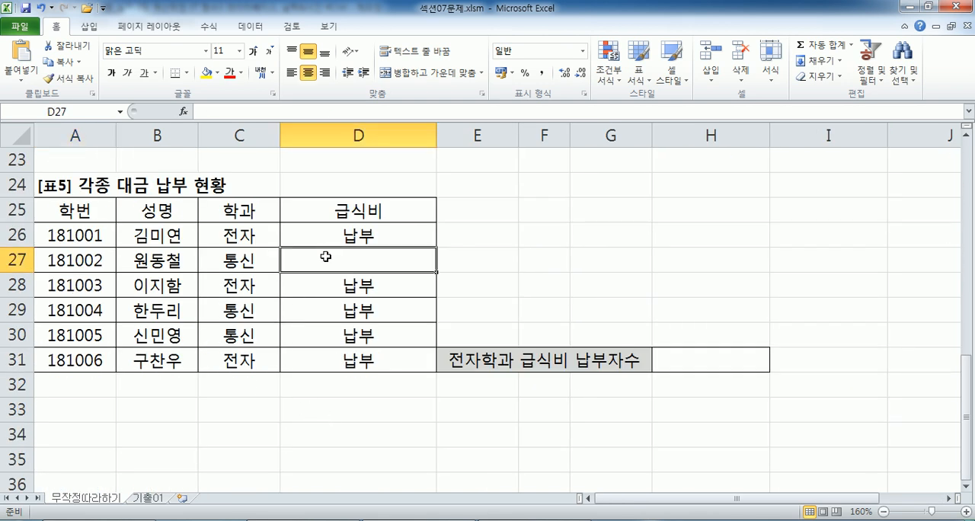
{"action": "left_click", "coordinate": [539, 208]}
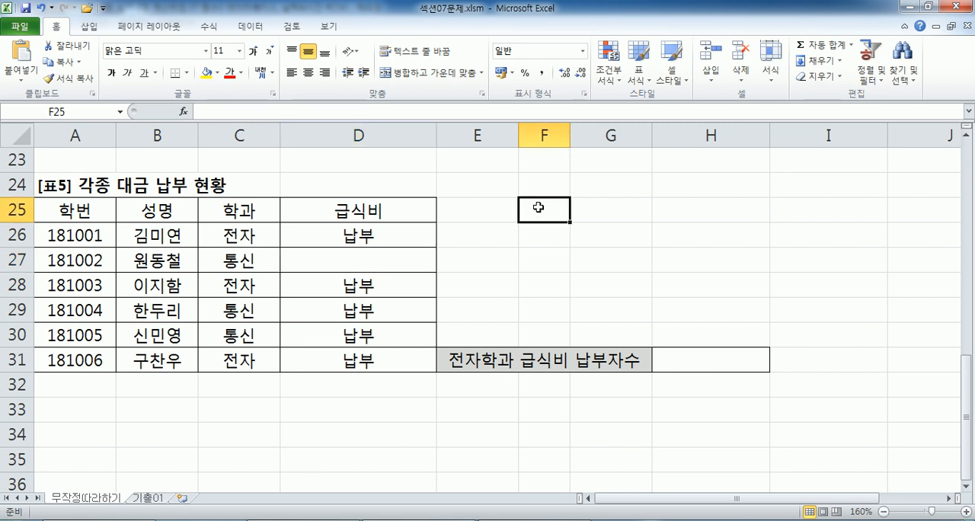
Switch to Notepad and insert blank lines between the last DCOUNTA example and the 106쪽 section.
{"action": "key", "text": "alt+Tab"}
{"action": "scroll", "coordinate": [272, 255], "scroll_direction": "down", "scroll_amount": 4}
{"action": "key", "text": "Return"}
{"action": "key", "text": "Return"}
{"action": "key", "text": "Return"}
{"action": "key", "text": "Return"}
{"action": "key", "text": "Return"}
{"action": "key", "text": "Return"}
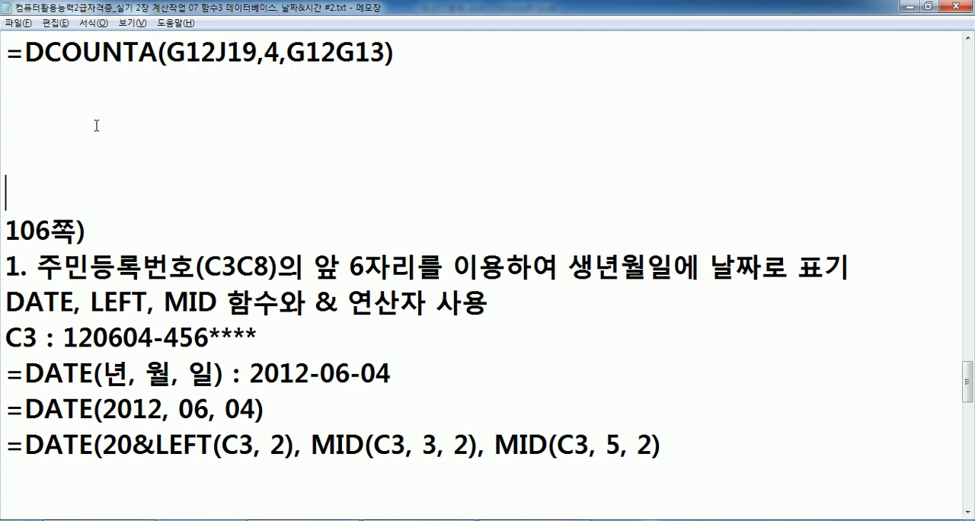
{"action": "left_click", "coordinate": [25, 130]}
{"action": "scroll", "coordinate": [25, 130], "scroll_direction": "up", "scroll_amount": 10}
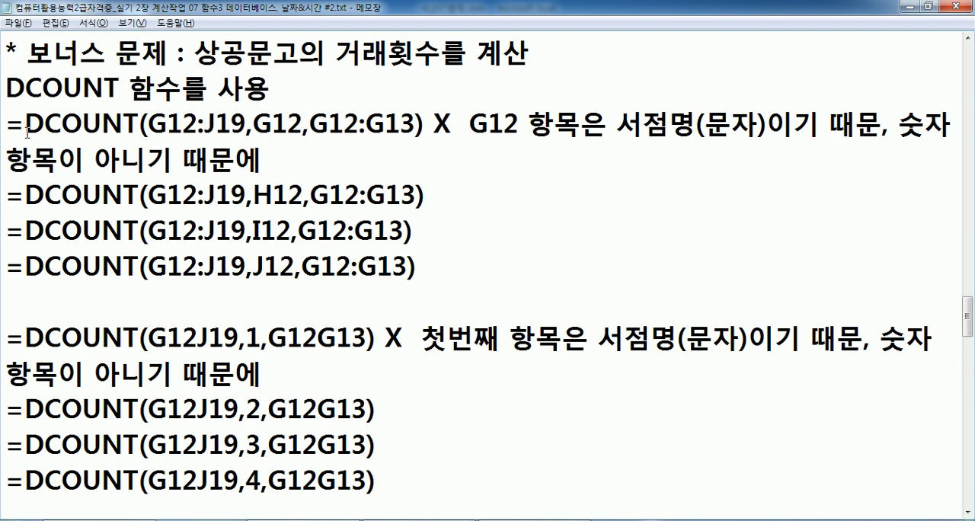
{"action": "scroll", "coordinate": [30, 137], "scroll_direction": "down", "scroll_amount": 10}
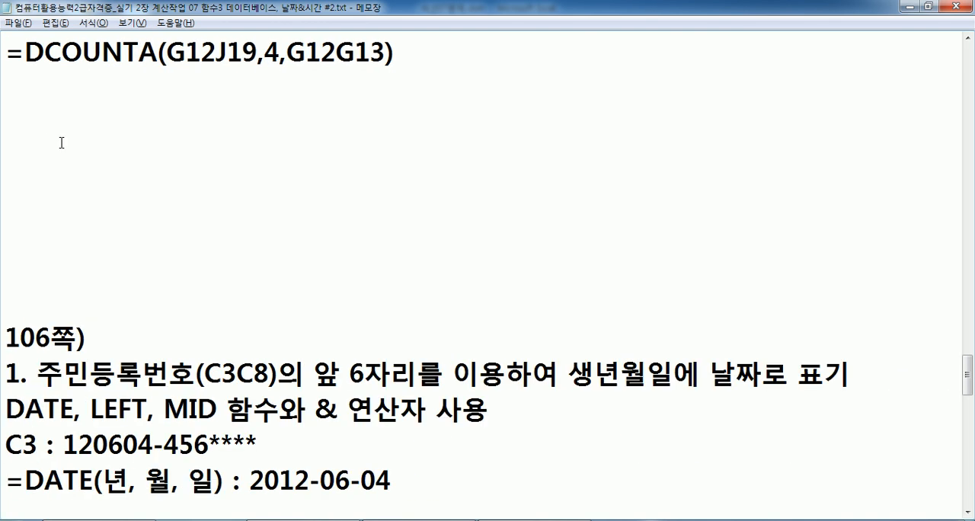
Write the problem line "7. 전자과 학생들의 급식비 납부자수를 계산" below the DCOUNTA examples.
{"action": "type", "text": "7. "}
{"action": "type", "text": "WJSWK"}
{"action": "key", "text": "BackSpace"}
{"action": "key", "text": "BackSpace"}
{"action": "key", "text": "BackSpace"}
{"action": "key", "text": "BackSpace"}
{"action": "key", "text": "BackSpace"}
{"action": "key", "text": "Hangul"}
{"action": "type", "text": "전자과 "}
{"action": "type", "text": "학생들의"}
{"action": "type", "text": " 급식"}
{"action": "type", "text": "비 납ㅂ"}
{"action": "type", "text": "부자수를 "}
{"action": "type", "text": "계산"}
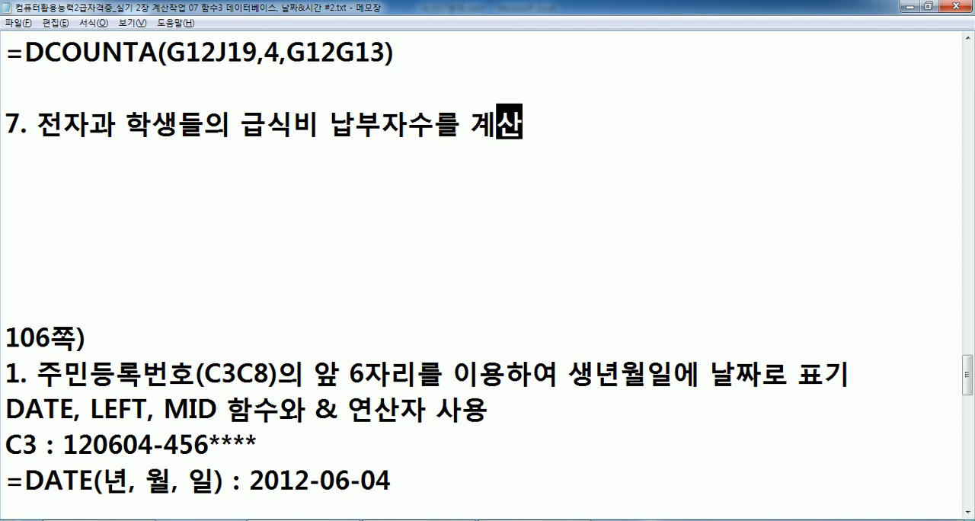
Add the line "DCOUNTA 함수, & 연산자(예 : 7명)" under problem 7 and start a new line after it.
{"action": "key", "text": "Return"}
{"action": "type", "text": "DCOUNTA "}
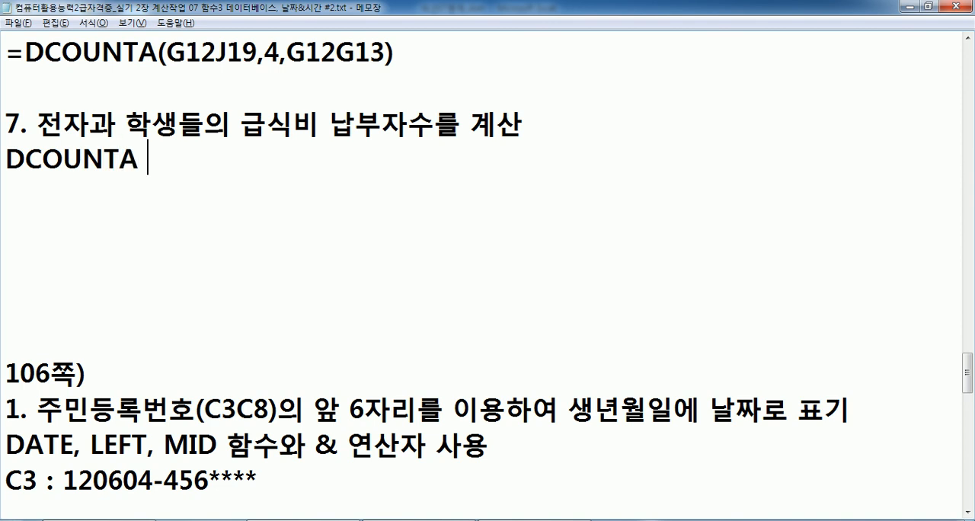
{"action": "type", "text": "함ㅅㅜ, "}
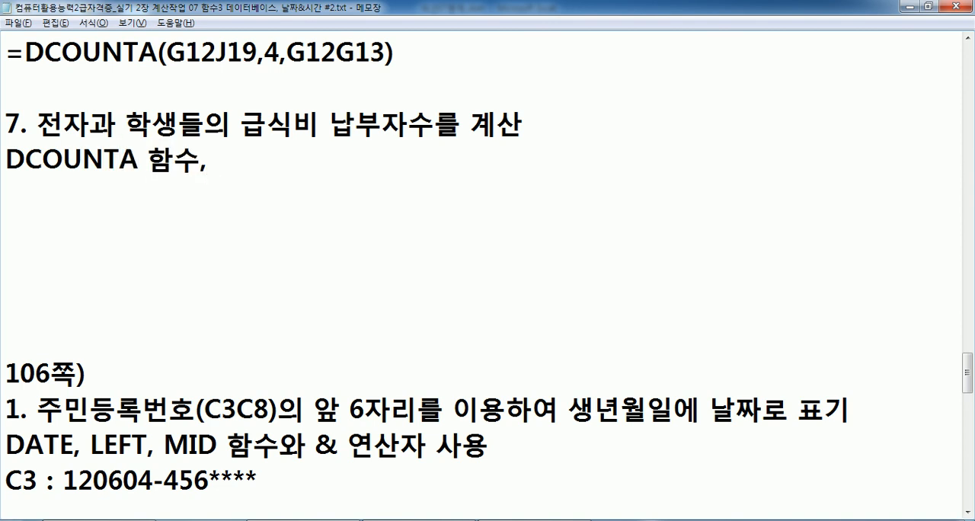
{"action": "type", "text": "& D"}
{"action": "key", "text": "BackSpace"}
{"action": "type", "text": "연사"}
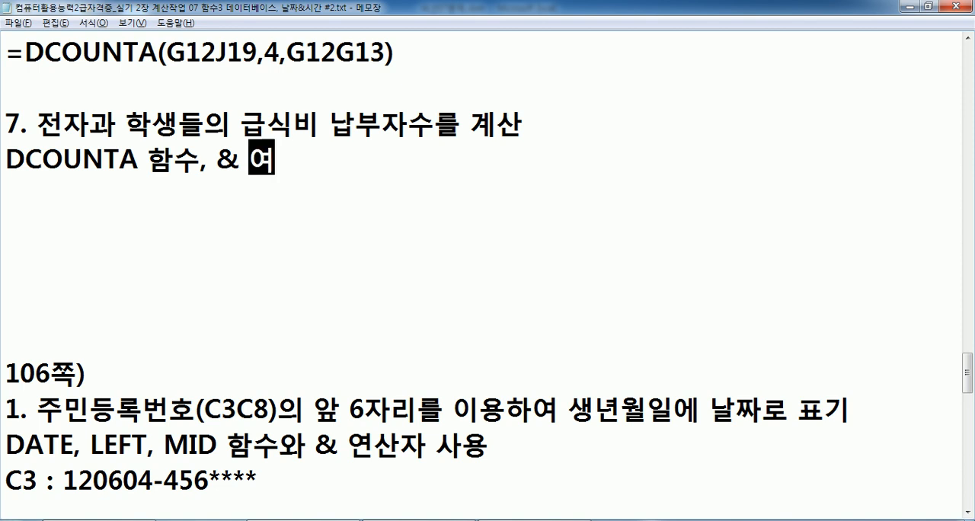
{"action": "type", "text": "ㄴ자("}
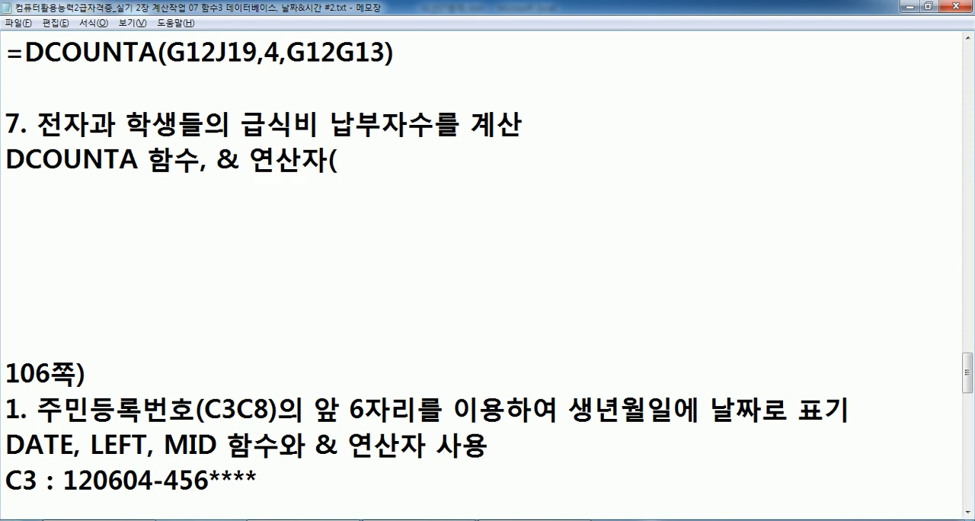
{"action": "type", "text": "예"}
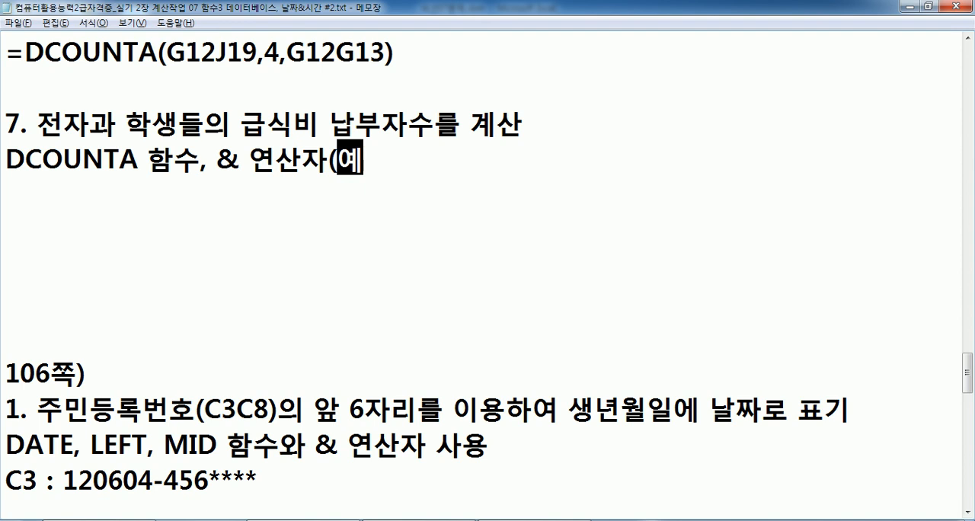
{"action": "type", "text": " :"}
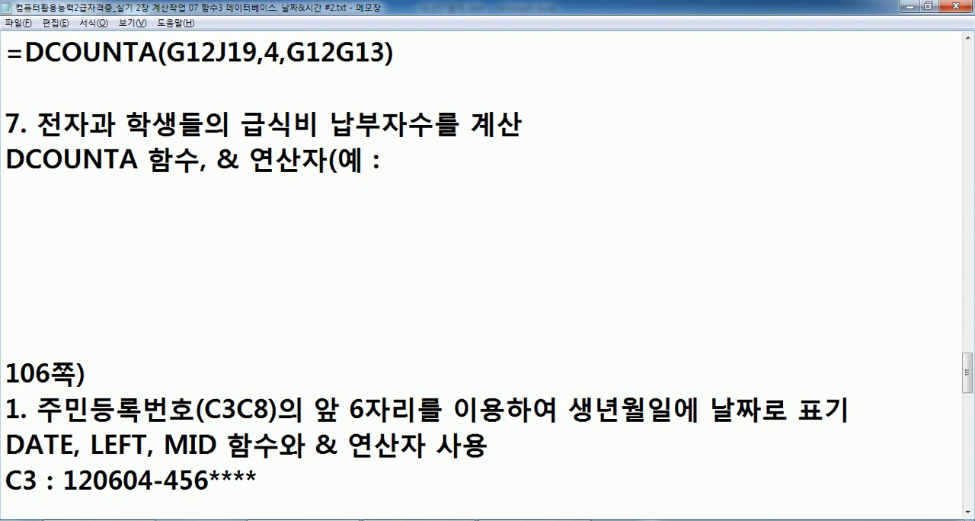
{"action": "type", "text": " 7명\""}
{"action": "key", "text": "BackSpace"}
{"action": "type", "text": ")"}
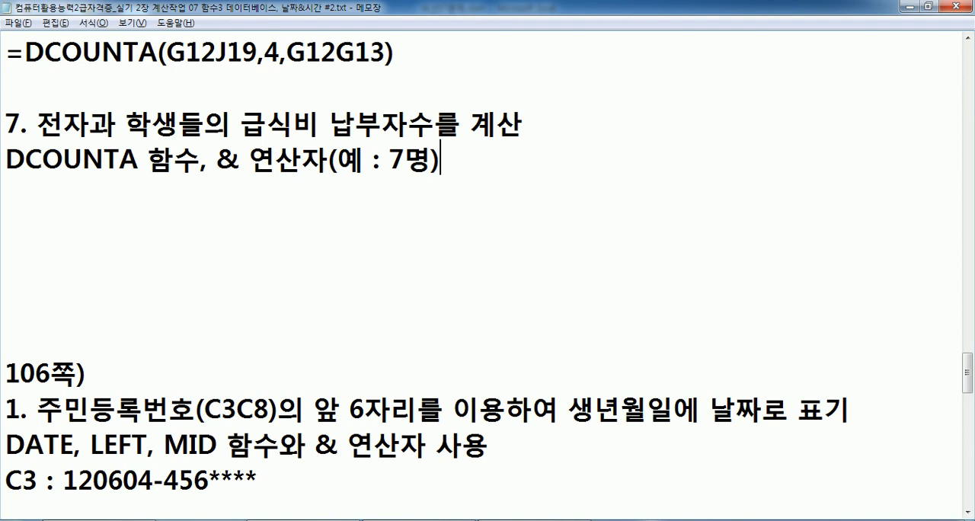
{"action": "key", "text": "Return"}
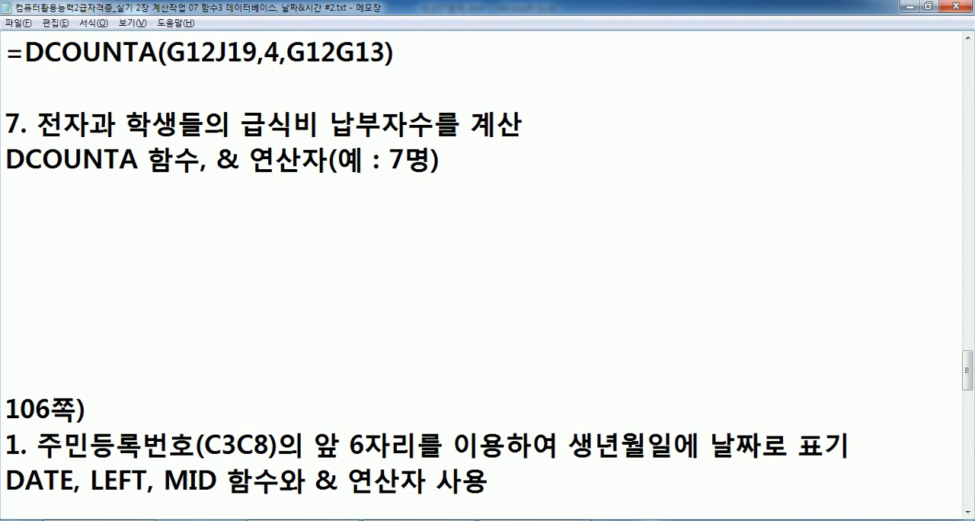
Switch to Excel and examine table 5's range A25:D31, the 학과 condition in C25:C26, and the 급식비 entries of the 전자 rows.
{"action": "key", "text": "alt+Tab"}
{"action": "left_click_drag", "start_coordinate": [50, 213], "coordinate": [362, 359]}
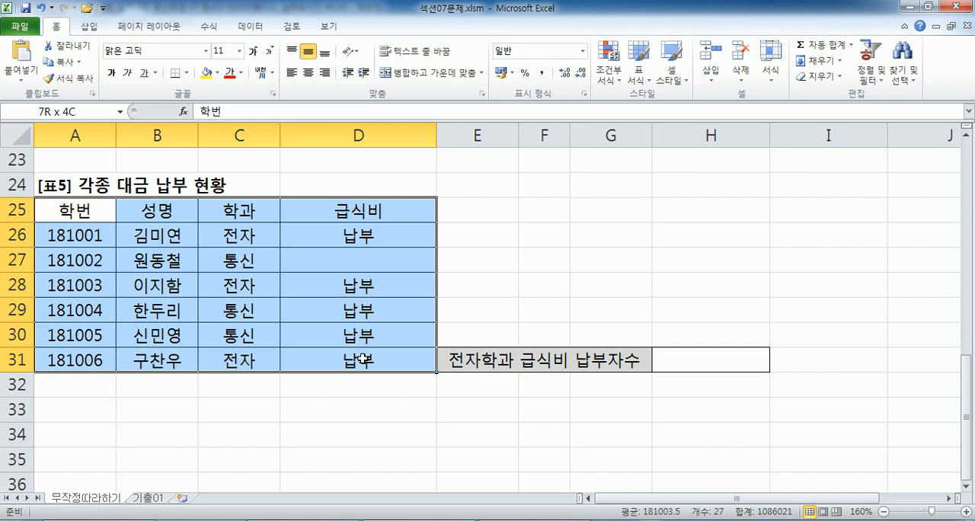
{"action": "left_click_drag", "start_coordinate": [362, 359], "coordinate": [361, 359]}
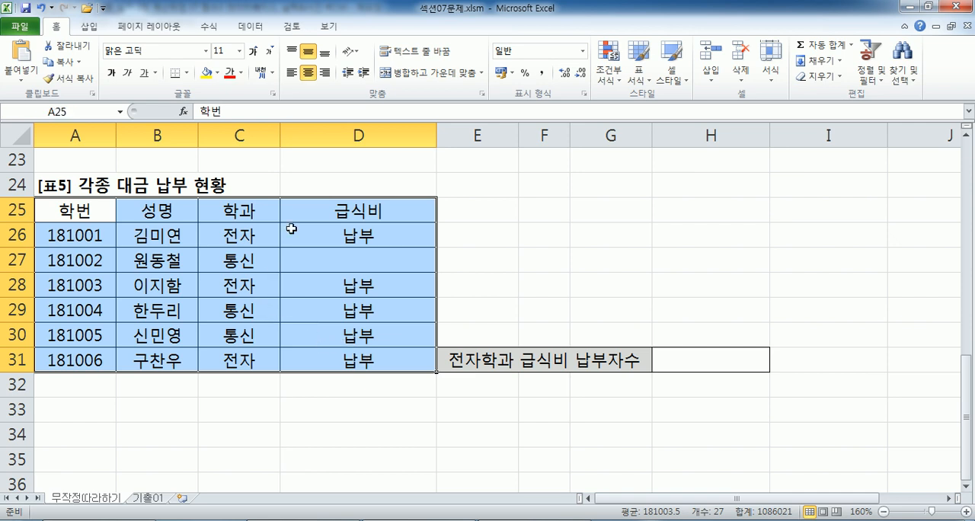
{"action": "left_click", "coordinate": [303, 208]}
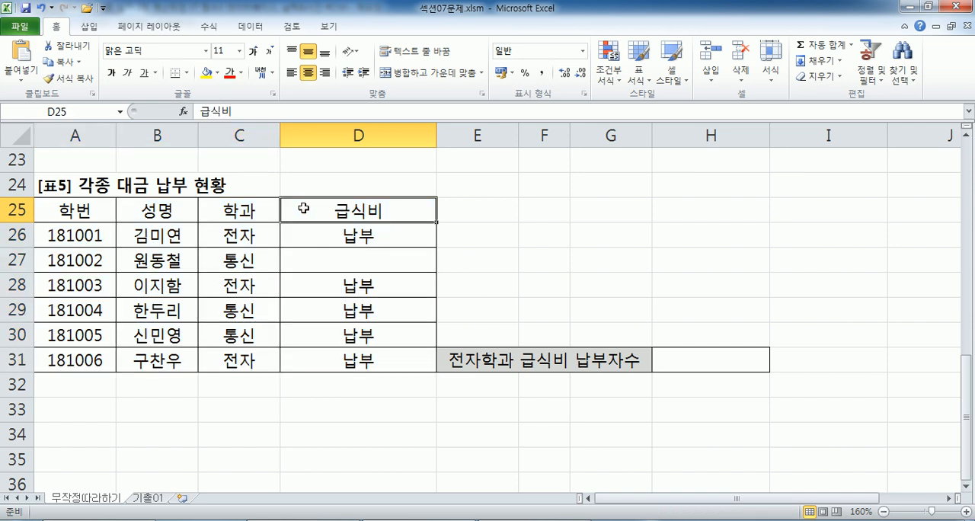
{"action": "left_click", "coordinate": [317, 260]}
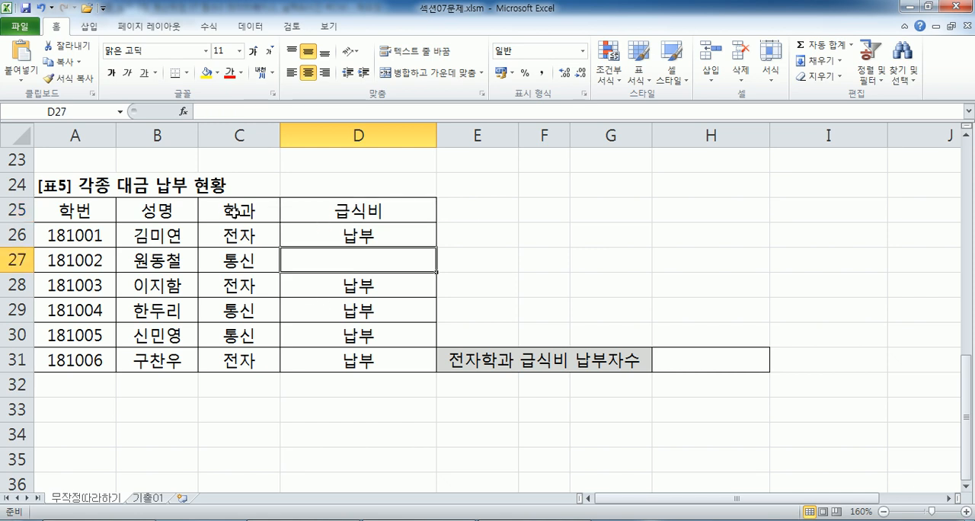
{"action": "left_click_drag", "start_coordinate": [230, 210], "coordinate": [232, 232]}
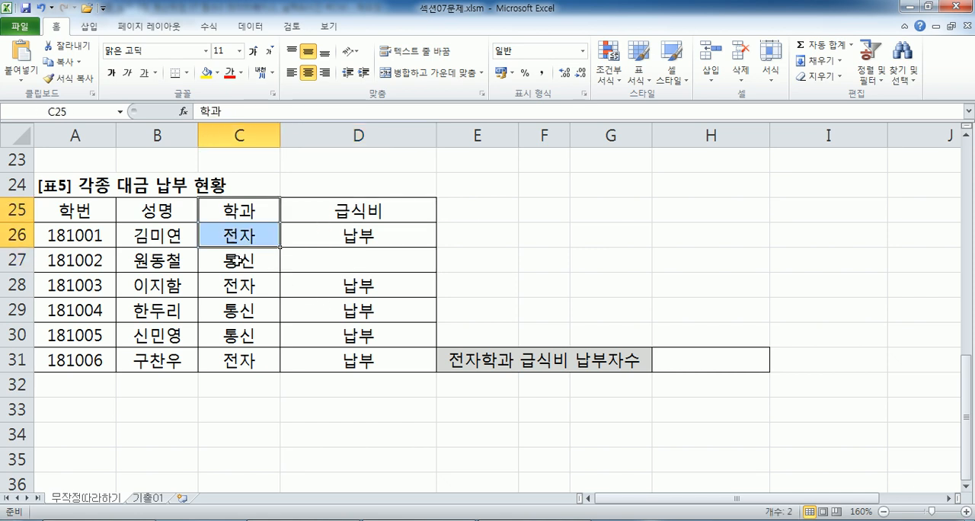
{"action": "left_click", "coordinate": [324, 265]}
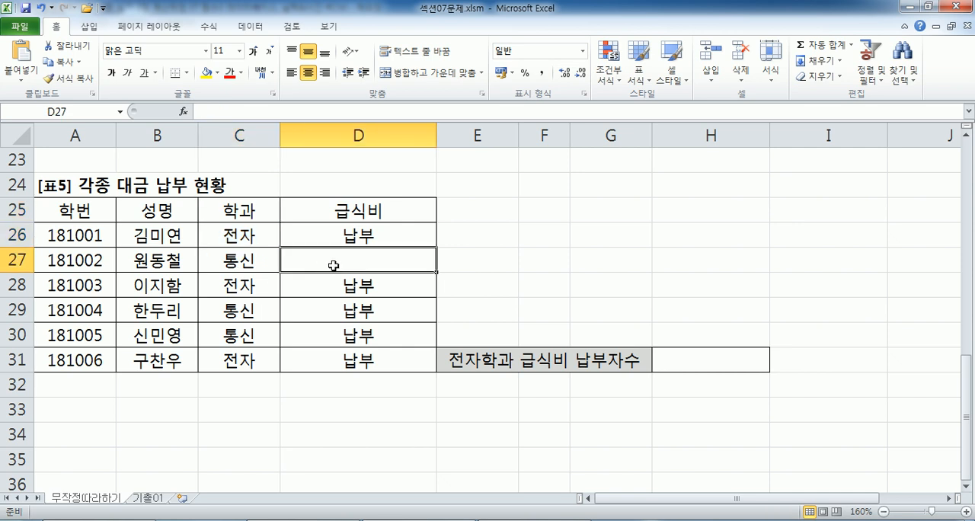
{"action": "left_click_drag", "start_coordinate": [233, 235], "coordinate": [336, 235]}
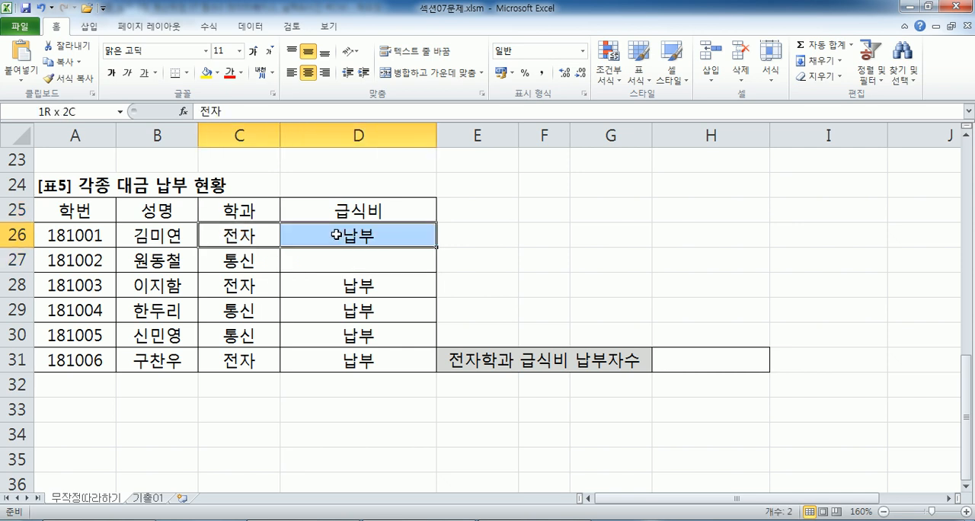
{"action": "left_click_drag", "start_coordinate": [242, 284], "coordinate": [336, 284]}
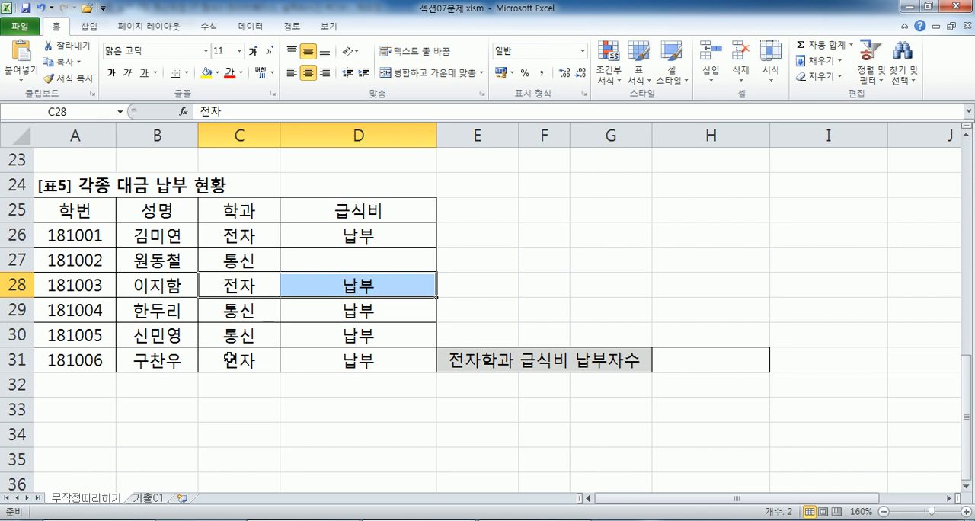
{"action": "left_click_drag", "start_coordinate": [231, 355], "coordinate": [332, 358]}
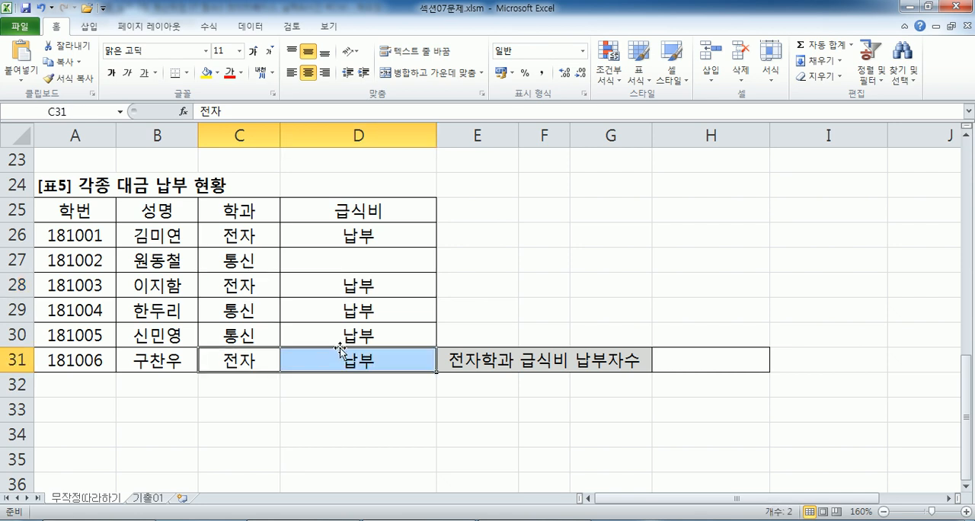
Start a DCOUNTA formula in E24 with A25:D31 as the database range.
{"action": "left_click", "coordinate": [472, 189]}
{"action": "type", "text": "=DCOUNT"}
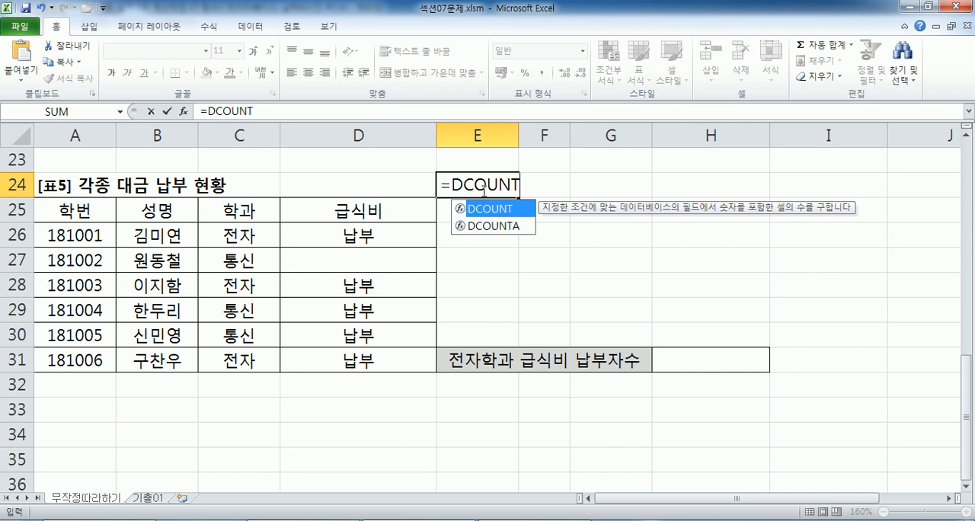
{"action": "type", "text": "A("}
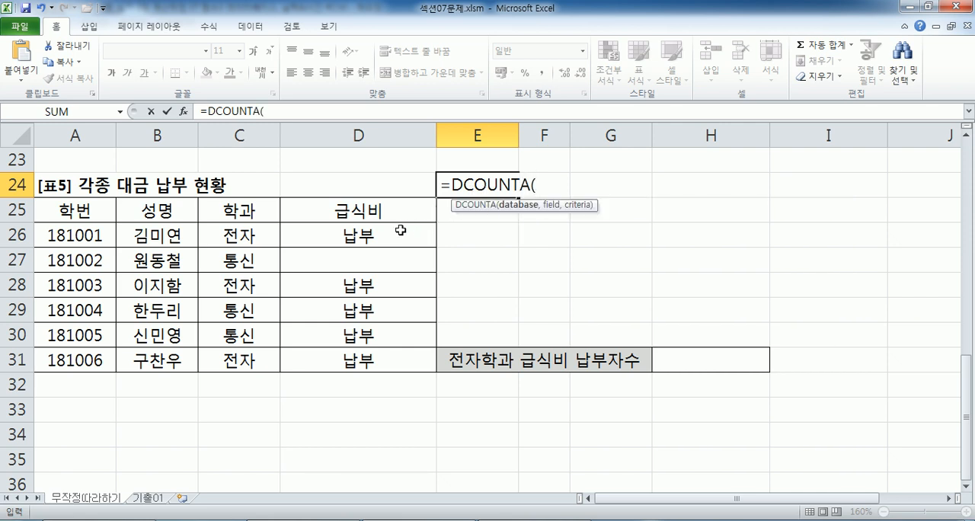
{"action": "left_click", "coordinate": [50, 211]}
{"action": "left_click_drag", "start_coordinate": [50, 211], "coordinate": [377, 350]}
{"action": "type", "text": ","}
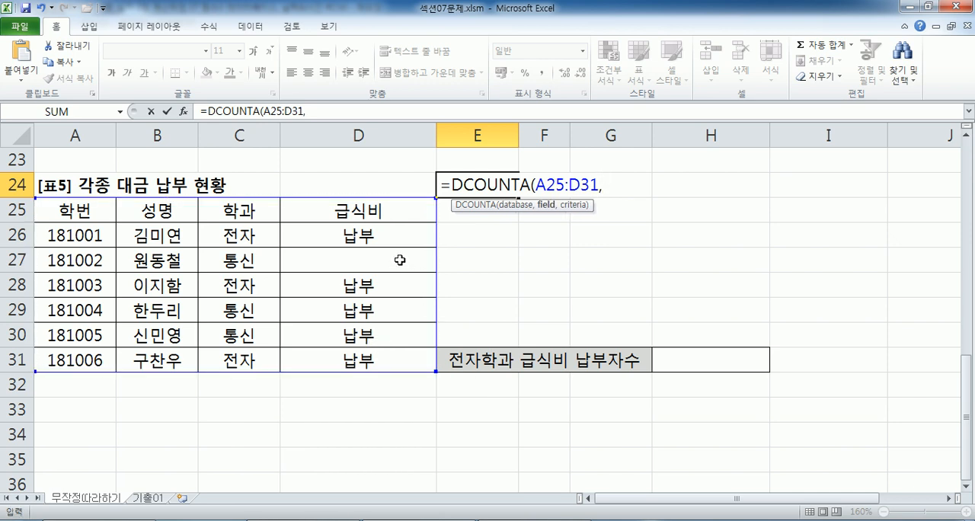
Complete the DCOUNTA formula in E24 with D25 as the field and C25:C26 as the criteria.
{"action": "left_click", "coordinate": [388, 214]}
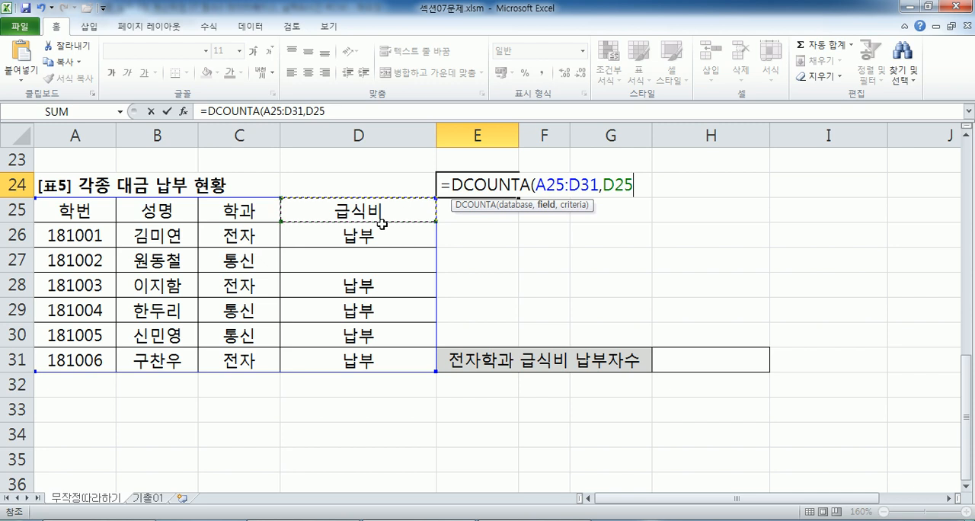
{"action": "left_click", "coordinate": [525, 186]}
{"action": "key", "text": "BackSpace"}
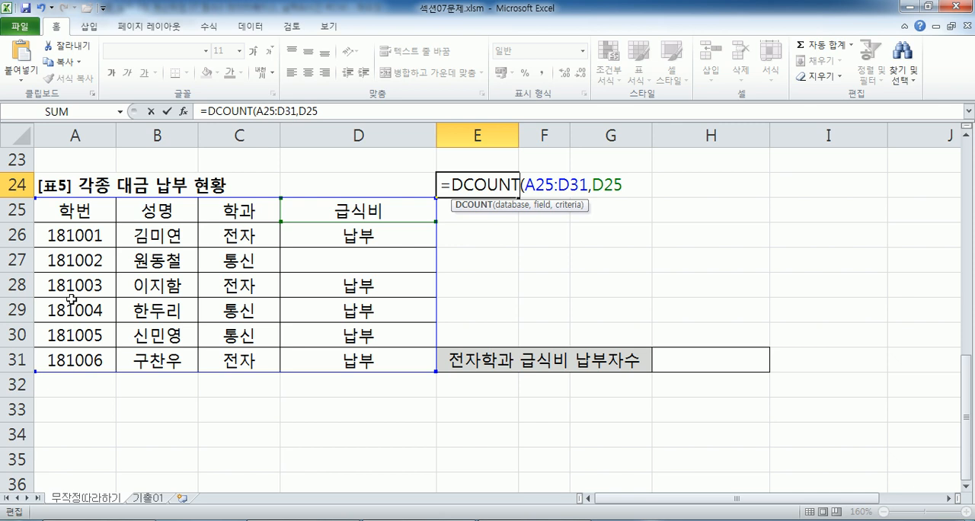
{"action": "type", "text": "A"}
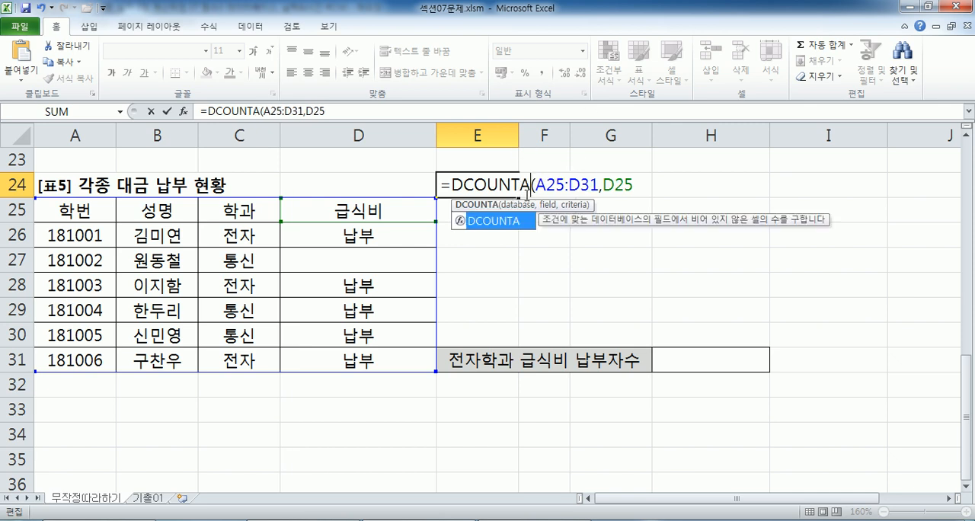
{"action": "left_click", "coordinate": [637, 189]}
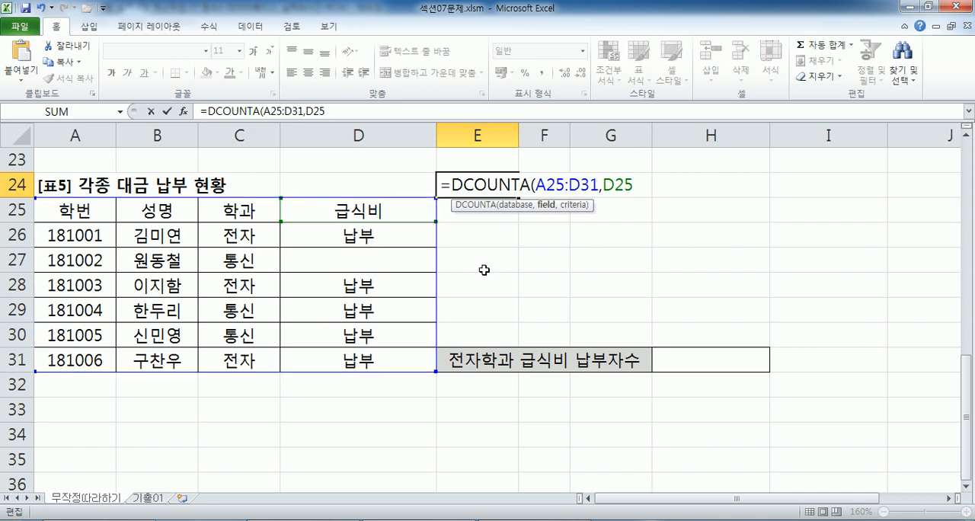
{"action": "type", "text": ","}
{"action": "left_click_drag", "start_coordinate": [240, 210], "coordinate": [235, 237]}
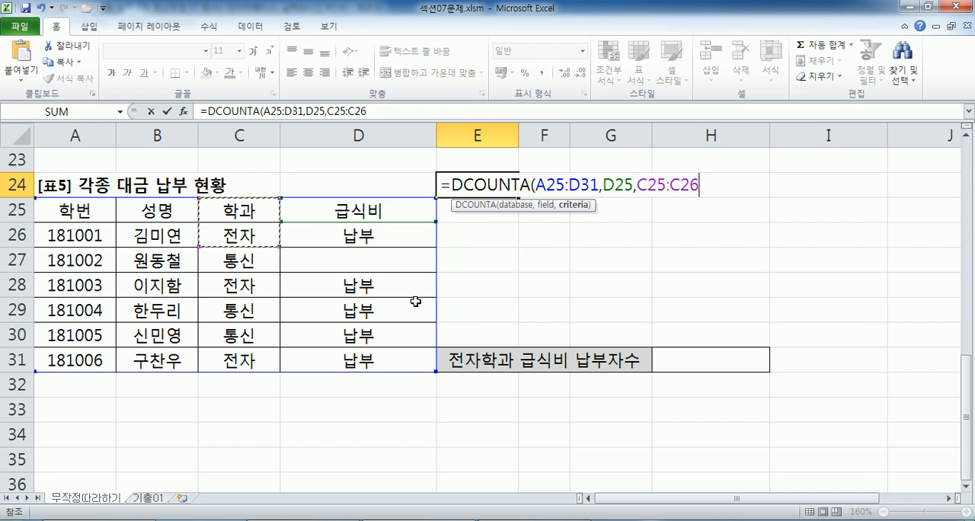
{"action": "key", "text": "Return"}
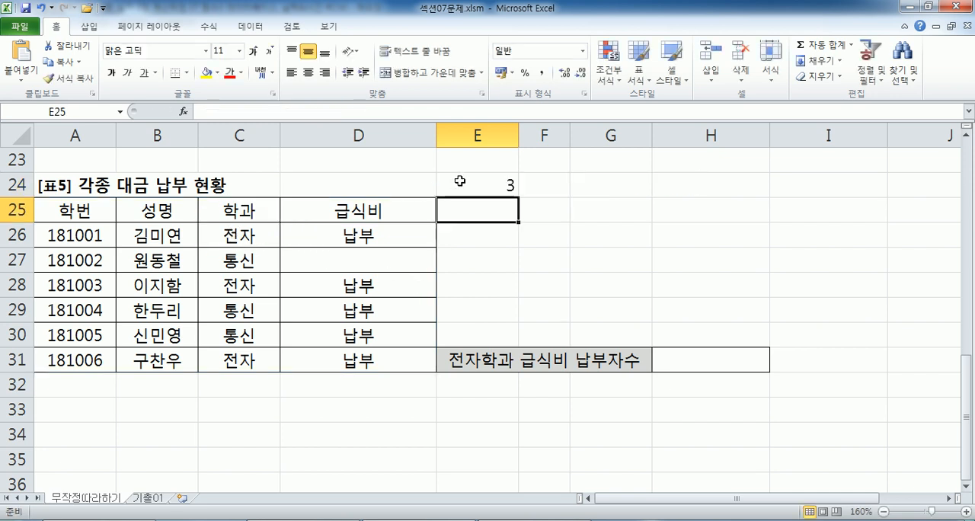
Check the criteria cells C25:C26 against the 급식비 entries in D26, D28 and D31 and the blank cell D27.
{"action": "left_click", "coordinate": [249, 240]}
{"action": "left_click_drag", "start_coordinate": [237, 212], "coordinate": [271, 236]}
{"action": "left_click", "coordinate": [323, 237]}
{"action": "left_click", "coordinate": [322, 282]}
{"action": "left_click", "coordinate": [318, 358]}
{"action": "left_click", "coordinate": [306, 261]}
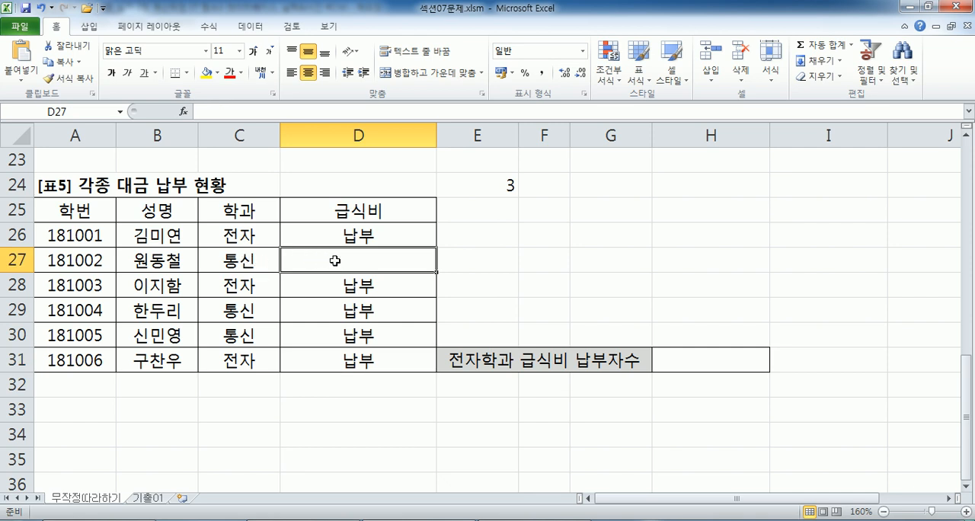
Append &"명" to the DCOUNTA formula in E24 and copy the whole formula text into H31.
{"action": "double_click", "coordinate": [496, 185]}
{"action": "type", "text": "&\"명\""}
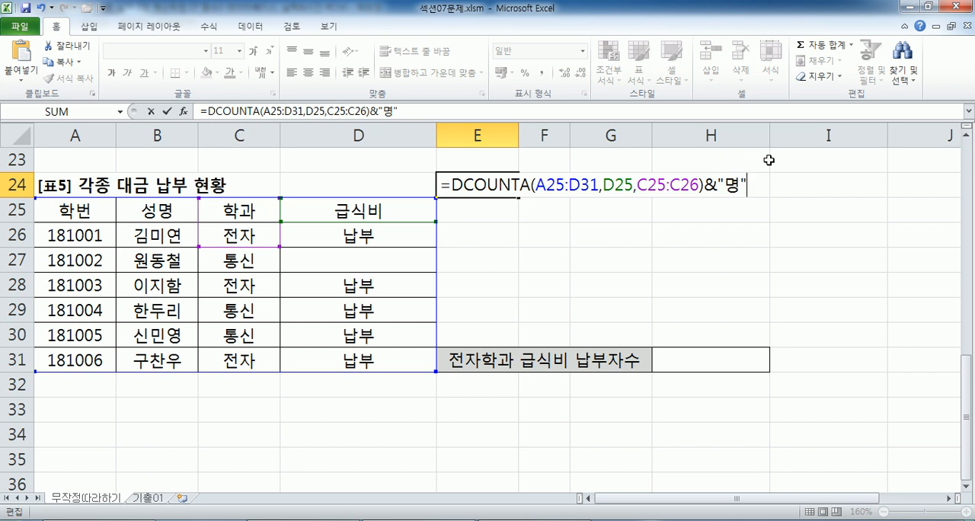
{"action": "key", "text": "shift+Home"}
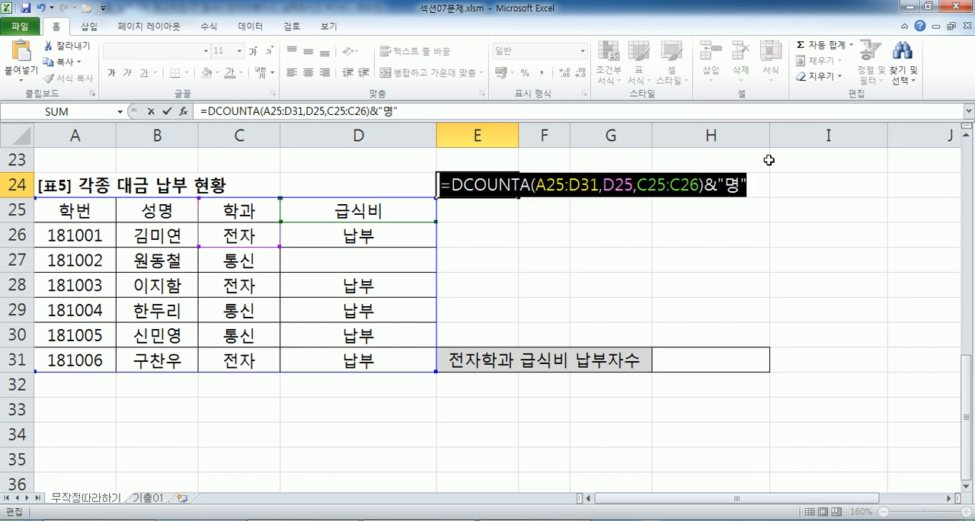
{"action": "key", "text": "Return"}
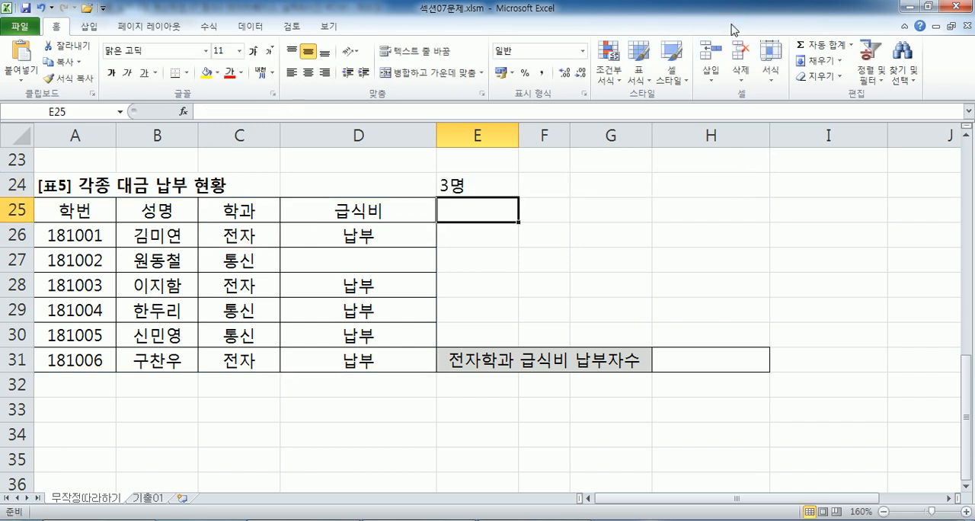
{"action": "left_click", "coordinate": [710, 363]}
{"action": "key", "text": "ctrl+v"}
{"action": "key", "text": "Return"}
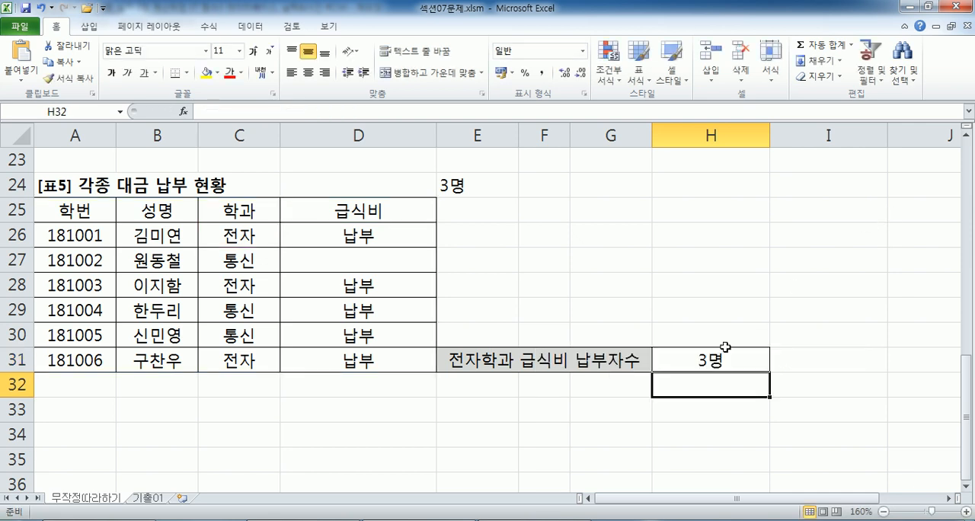
Switch to Notepad and add =DCOUNTA(A25:D31, D25, C25:C26)&"명" under problem 7, with spaces after the commas.
{"action": "key", "text": "alt+Tab"}
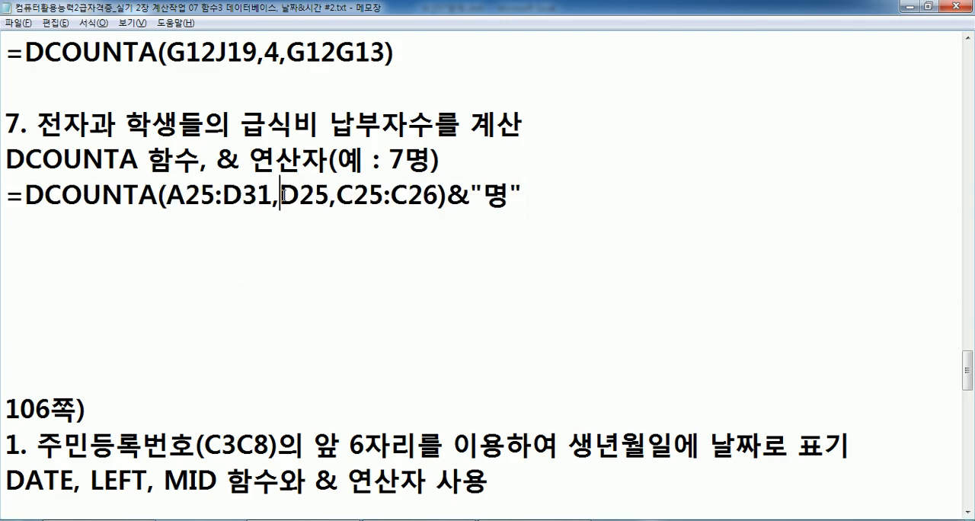
{"action": "left_click", "coordinate": [282, 196]}
{"action": "left_click", "coordinate": [346, 196]}
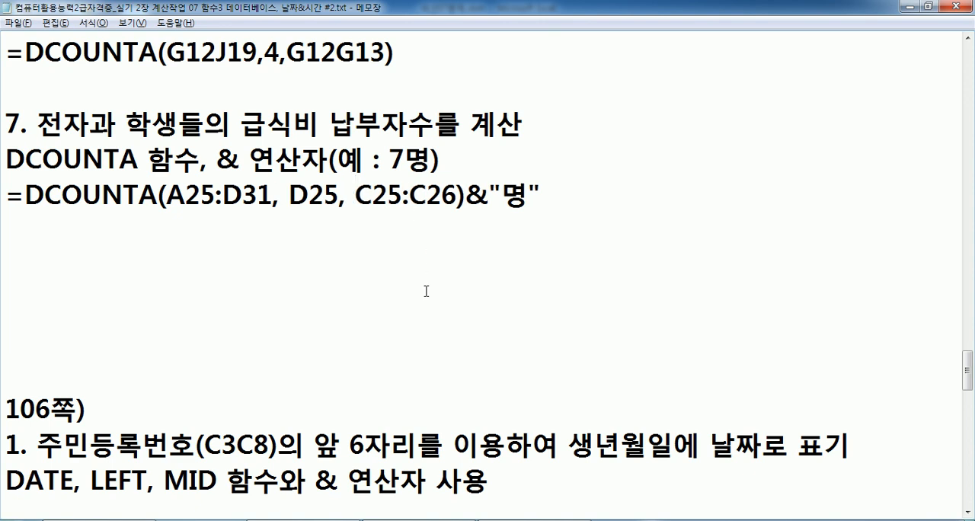
{"action": "left_click", "coordinate": [161, 218]}
Review the earlier DMAX and DMIN formula notes, including the criteria range A21:A22, and return to the problem 7 area.
{"action": "scroll", "coordinate": [48, 149], "scroll_direction": "up", "scroll_amount": 6}
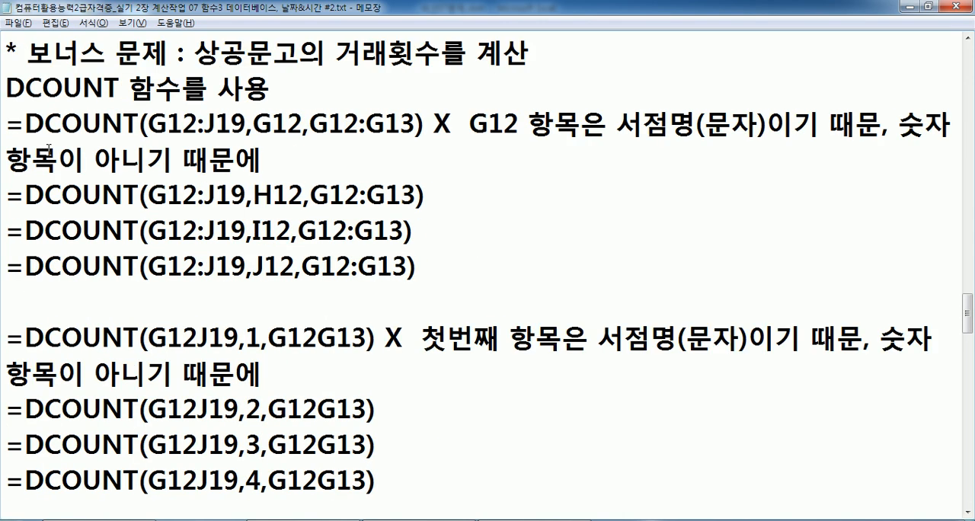
{"action": "scroll", "coordinate": [48, 149], "scroll_direction": "up", "scroll_amount": 5}
{"action": "left_click_drag", "start_coordinate": [48, 55], "coordinate": [106, 54]}
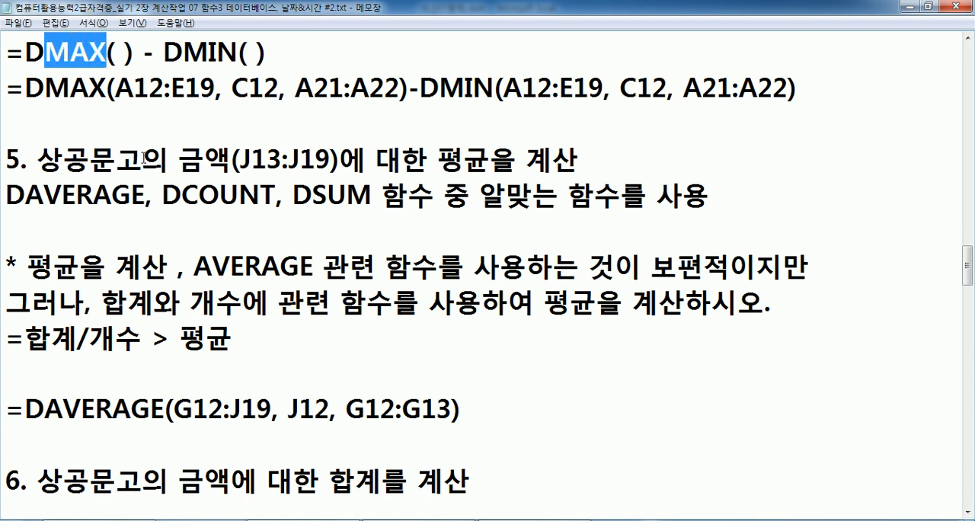
{"action": "left_click_drag", "start_coordinate": [114, 90], "coordinate": [400, 89]}
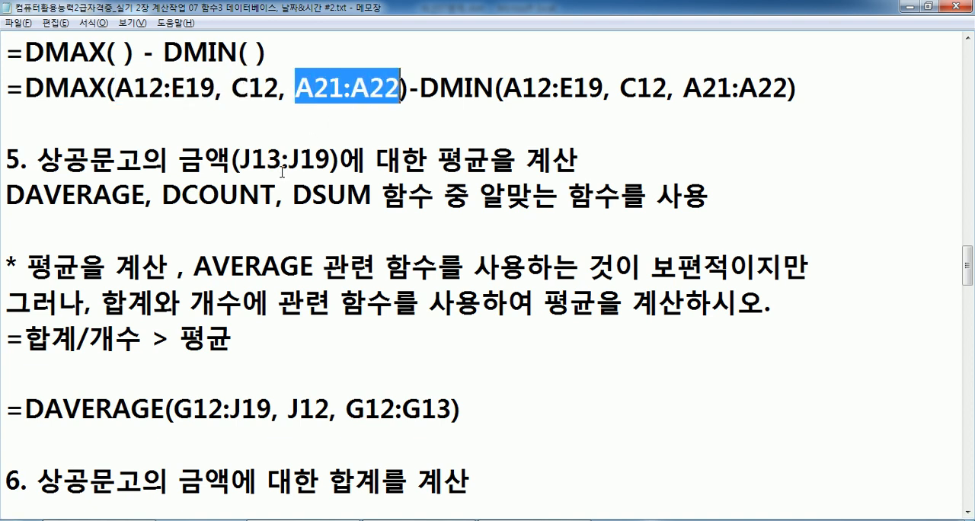
{"action": "scroll", "coordinate": [282, 172], "scroll_direction": "down", "scroll_amount": 6}
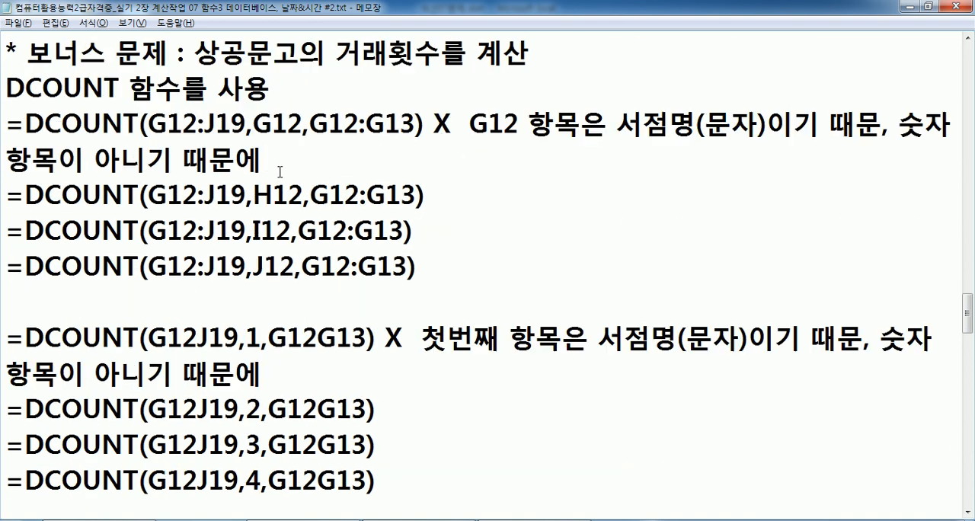
{"action": "scroll", "coordinate": [278, 169], "scroll_direction": "down", "scroll_amount": 6}
{"action": "left_click", "coordinate": [89, 225]}
Switch to Excel and enter =AVERAGEIF(B13:B19,"우주고",E13:E19) in D11 above table 3.
{"action": "key", "text": "alt+Tab"}
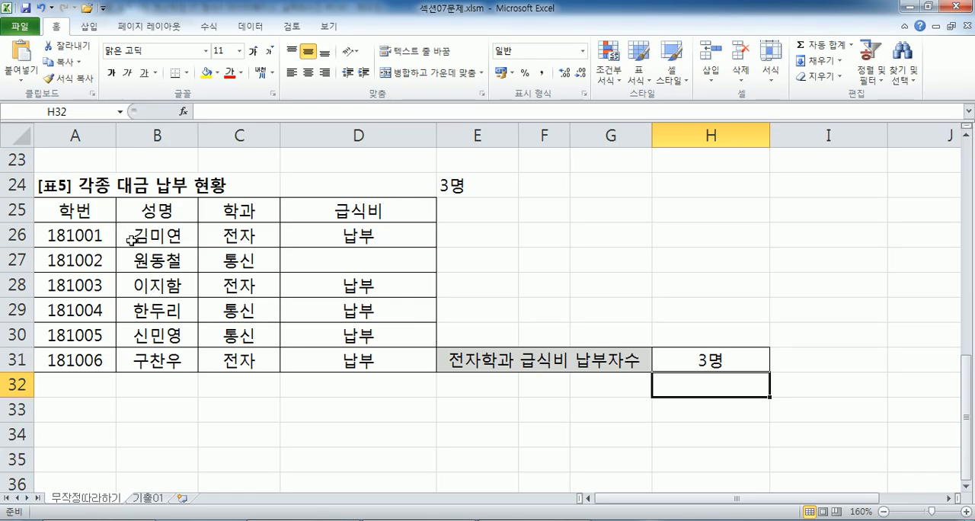
{"action": "scroll", "coordinate": [275, 396], "scroll_direction": "up", "scroll_amount": 4}
{"action": "scroll", "coordinate": [411, 354], "scroll_direction": "down", "scroll_amount": 1}
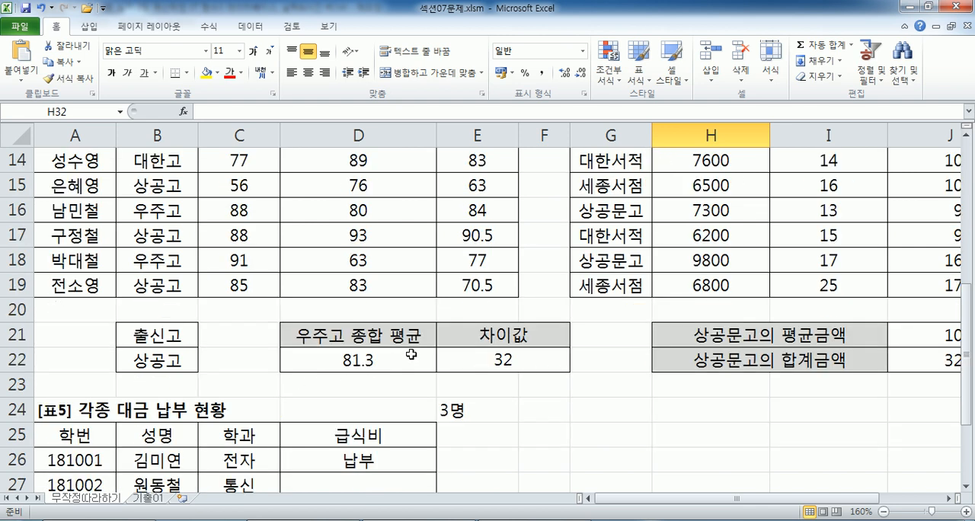
{"action": "scroll", "coordinate": [411, 355], "scroll_direction": "up", "scroll_amount": 1}
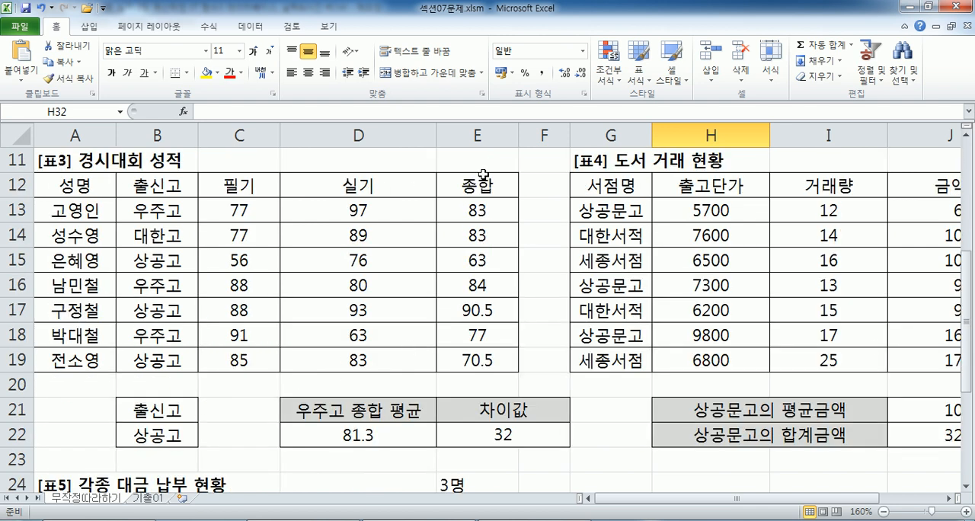
{"action": "left_click", "coordinate": [300, 163]}
{"action": "type", "text": "=AV"}
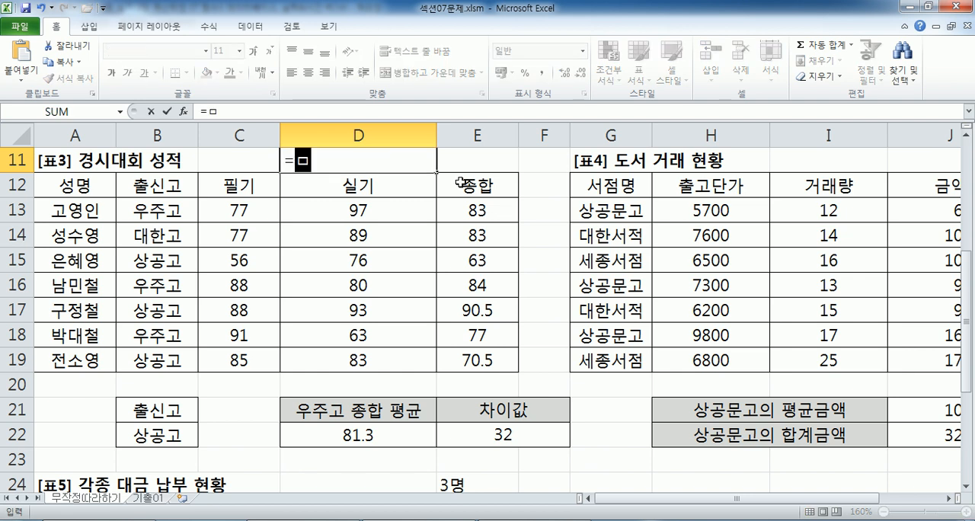
{"action": "type", "text": "E"}
{"action": "key", "text": "Down"}
{"action": "key", "text": "Down"}
{"action": "key", "text": "Down"}
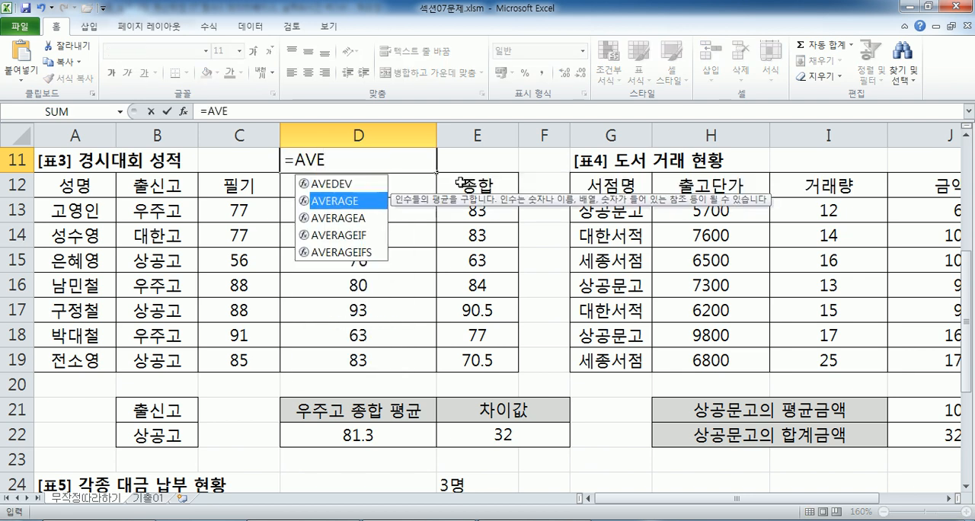
{"action": "key", "text": "Tab"}
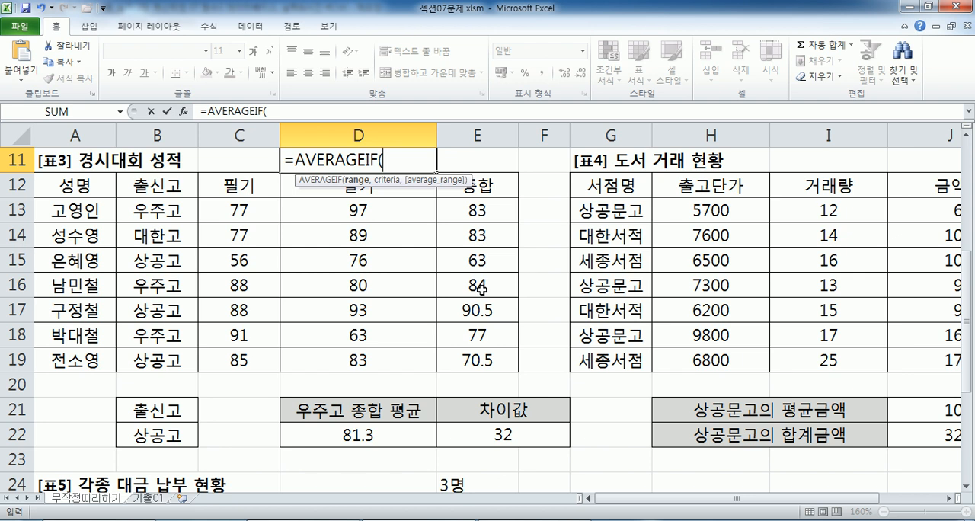
{"action": "left_click_drag", "start_coordinate": [145, 210], "coordinate": [143, 360]}
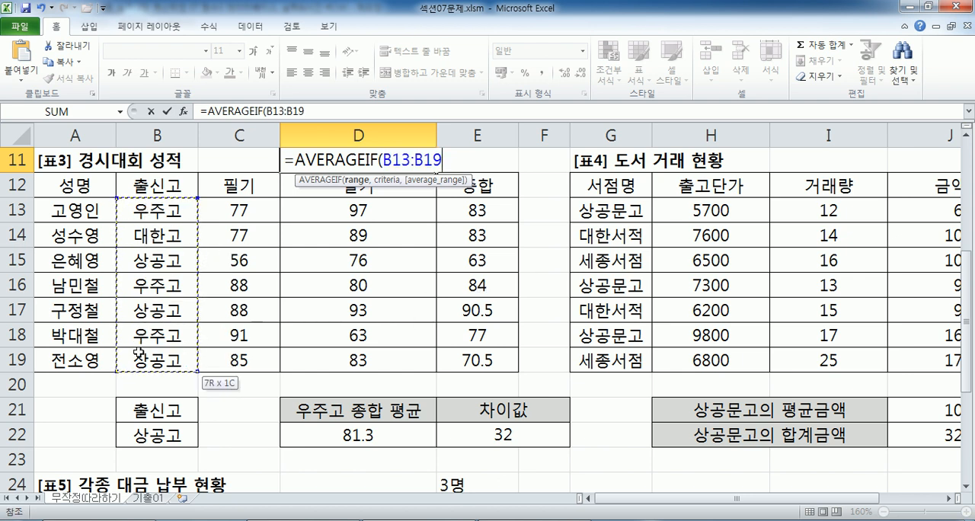
{"action": "type", "text": ","}
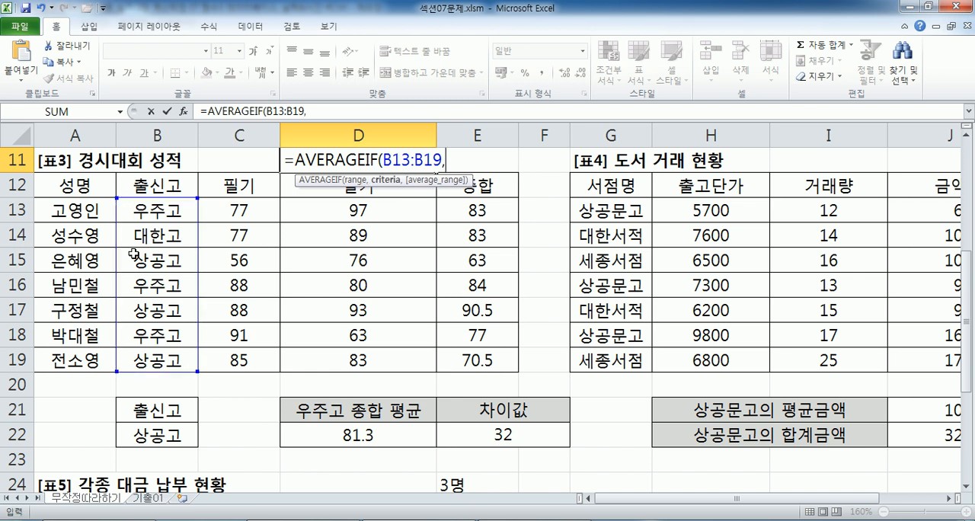
{"action": "type", "text": "\"우주고\""}
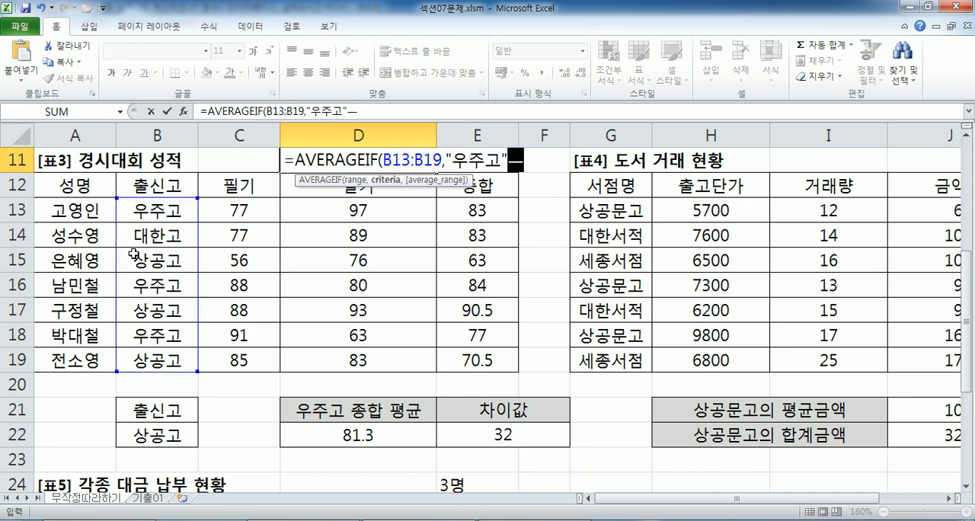
{"action": "type", "text": ","}
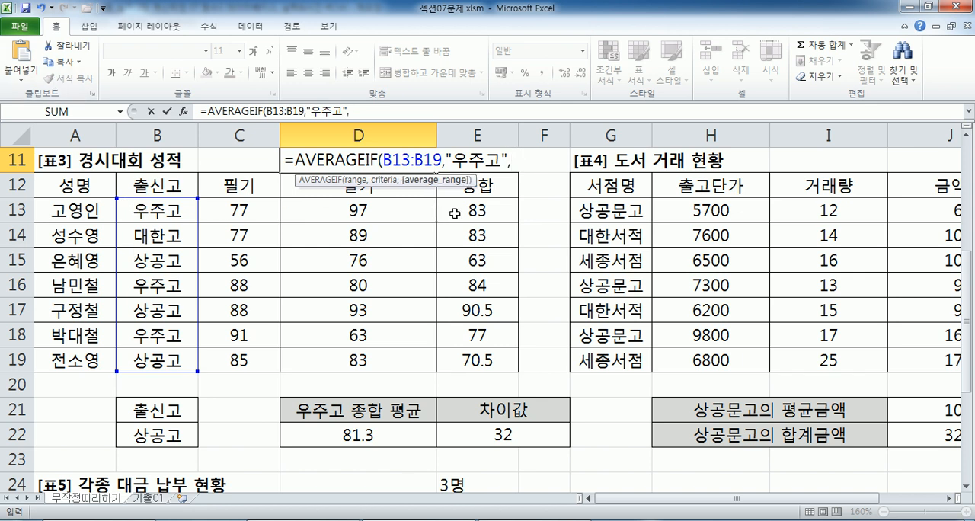
{"action": "left_click_drag", "start_coordinate": [472, 210], "coordinate": [462, 357]}
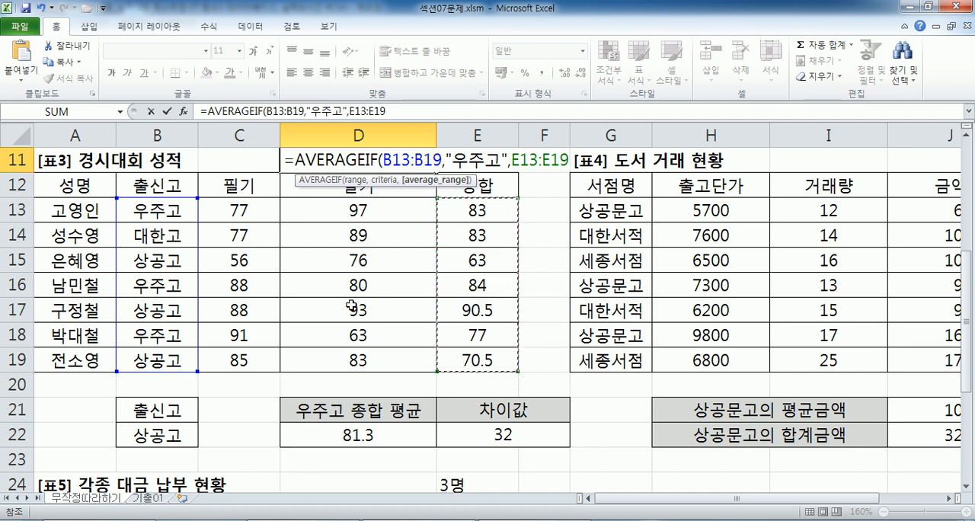
{"action": "key", "text": "Return"}
Review the AVERAGEIF ranges in D11 and highlight the 우주고 records in rows 13, 16 and 18.
{"action": "left_click", "coordinate": [398, 164]}
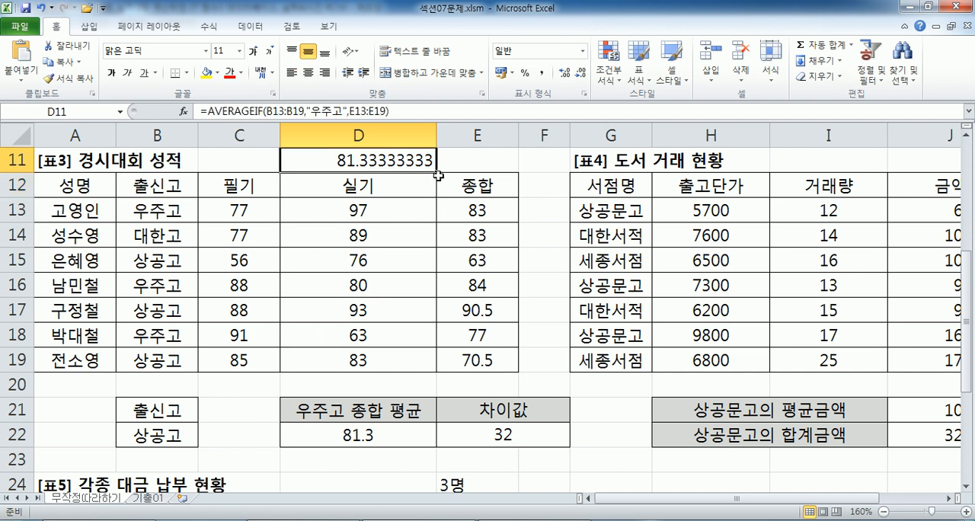
{"action": "key", "text": "F2"}
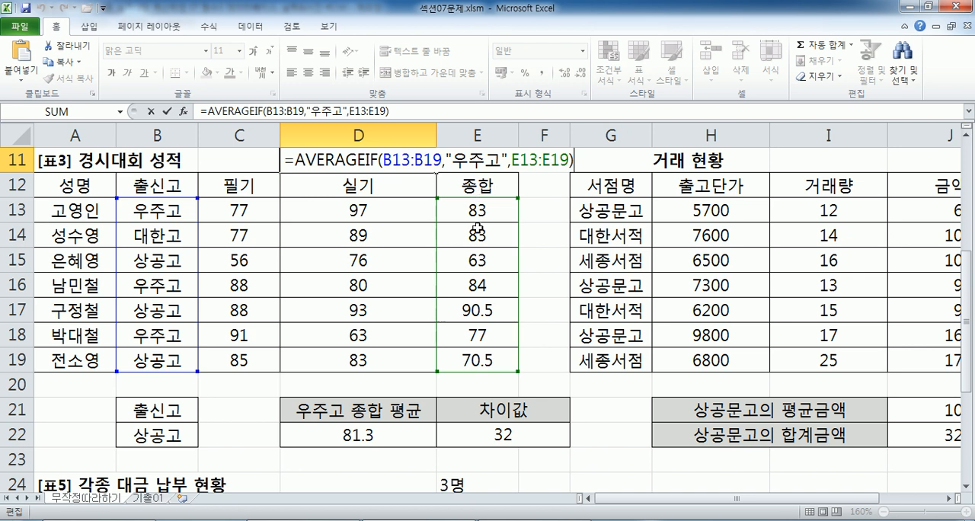
{"action": "key", "text": "ctrl+Return"}
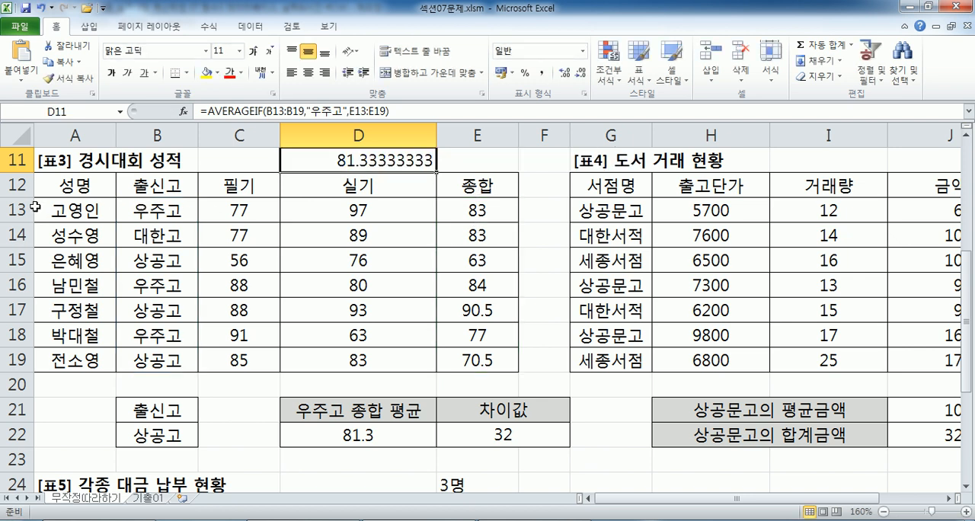
{"action": "left_click", "coordinate": [7, 210]}
{"action": "left_click_drag", "start_coordinate": [75, 210], "coordinate": [517, 213]}
{"action": "left_click_drag", "start_coordinate": [67, 284], "coordinate": [458, 287]}
{"action": "left_click_drag", "start_coordinate": [74, 345], "coordinate": [472, 339]}
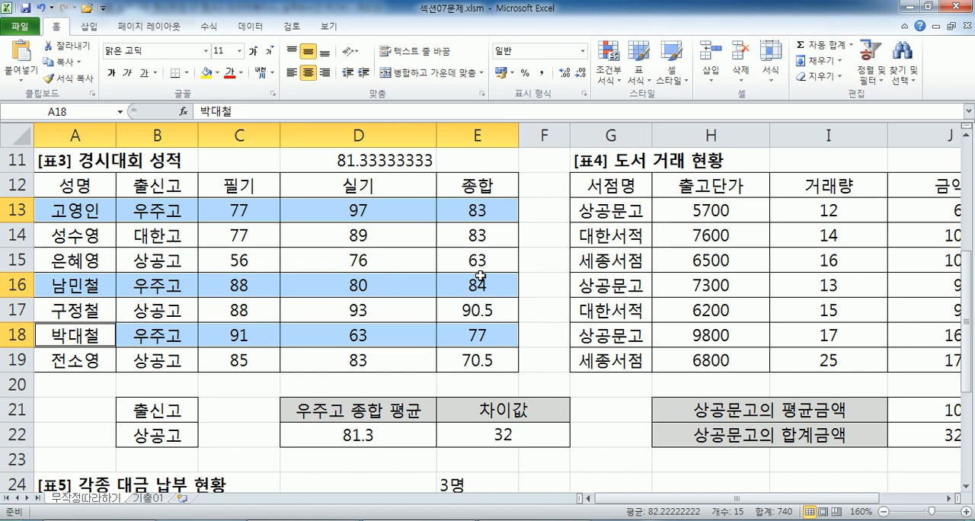
Wrap the AVERAGEIF formula in D11 in ROUND with 1 decimal place and center the cell.
{"action": "double_click", "coordinate": [324, 162]}
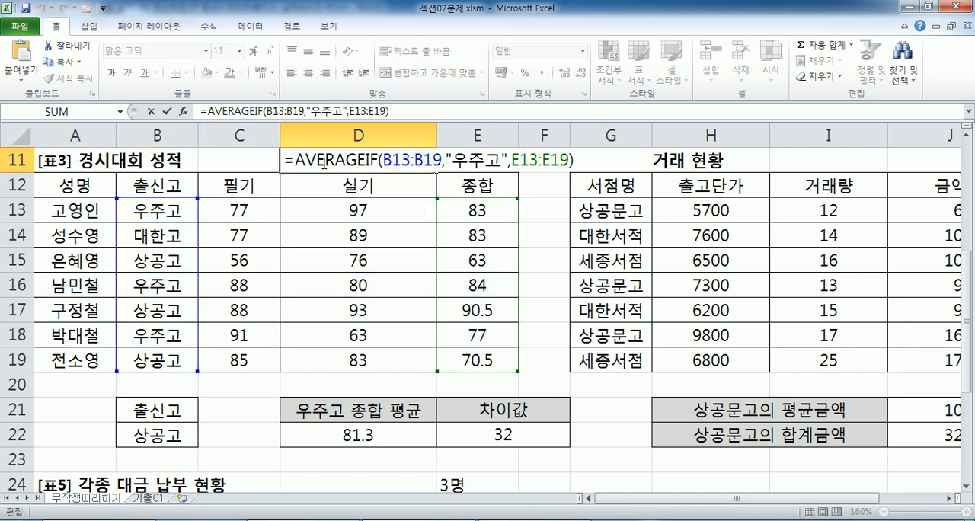
{"action": "left_click", "coordinate": [297, 162]}
{"action": "type", "text": "개ㅕㅜㅇ"}
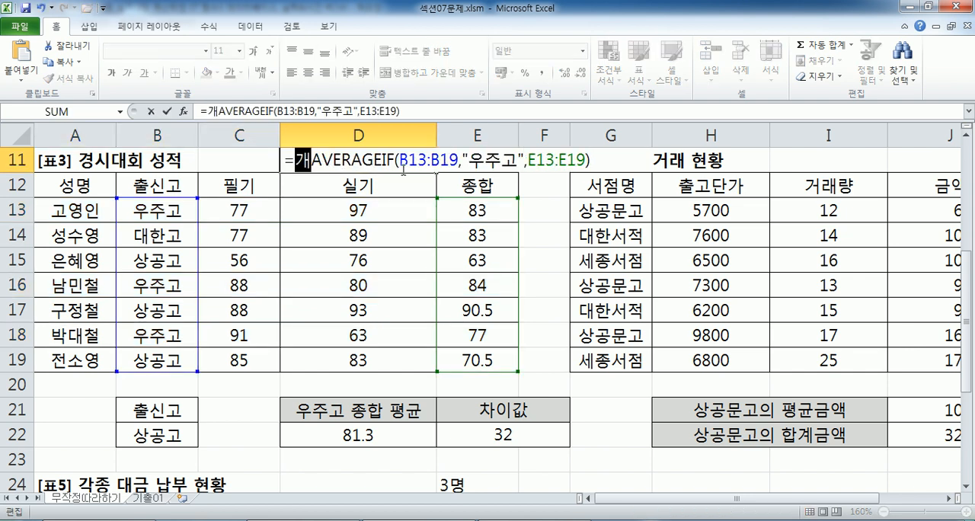
{"action": "key", "text": "BackSpace"}
{"action": "key", "text": "BackSpace"}
{"action": "key", "text": "BackSpace"}
{"action": "key", "text": "BackSpace"}
{"action": "type", "text": "R"}
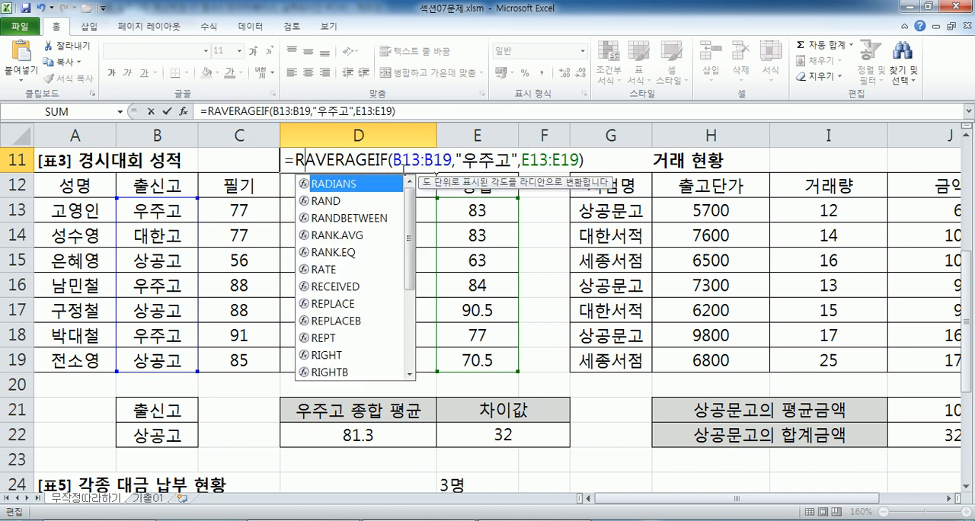
{"action": "type", "text": "OUND"}
{"action": "type", "text": "("}
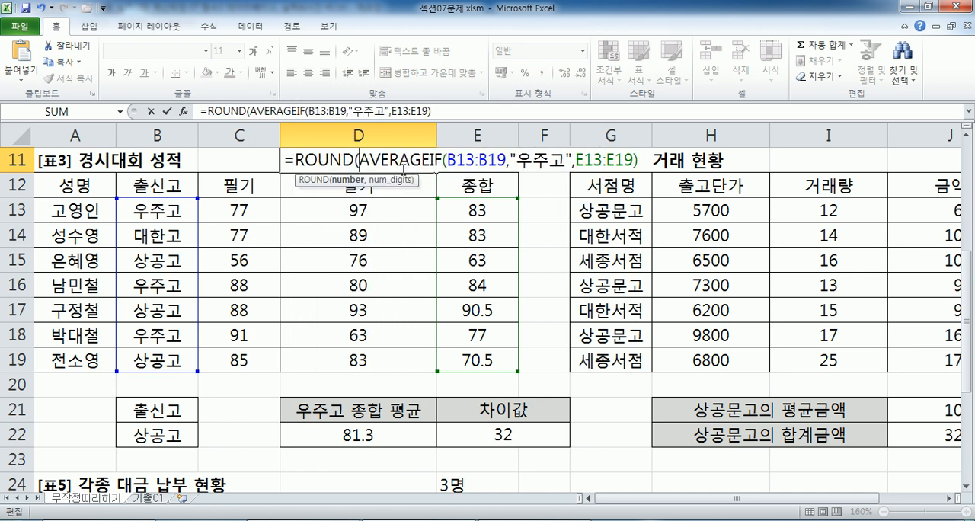
{"action": "left_click", "coordinate": [653, 158]}
{"action": "key", "text": "Return"}
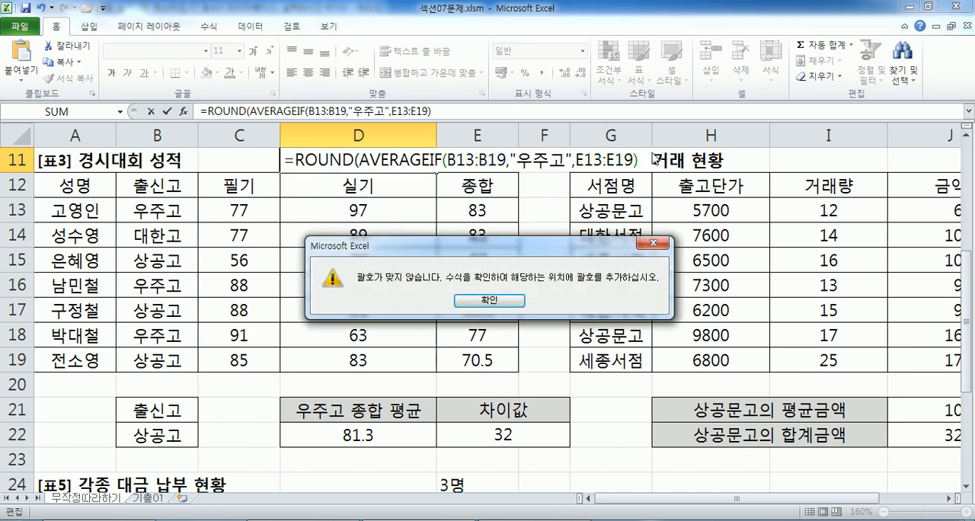
{"action": "left_click", "coordinate": [467, 303]}
{"action": "left_click", "coordinate": [643, 160]}
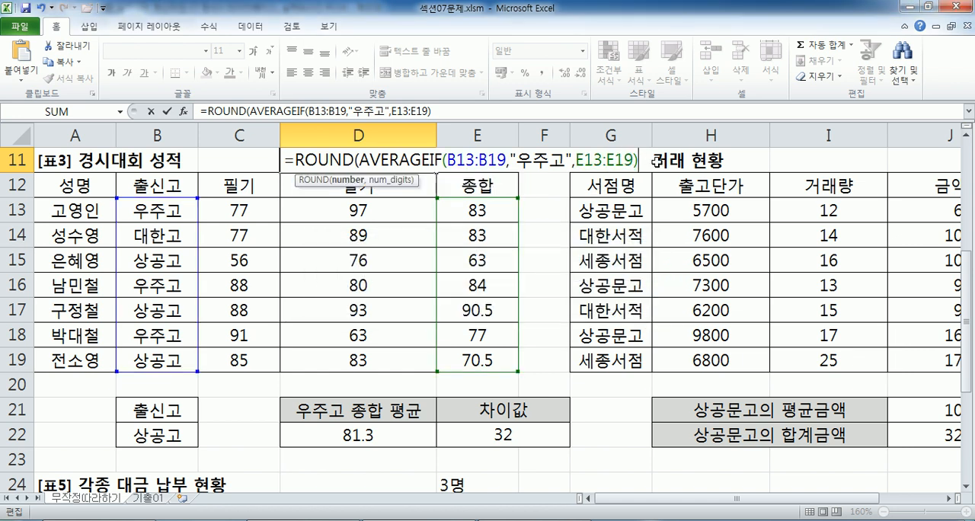
{"action": "type", "text": ",1)"}
{"action": "key", "text": "Return"}
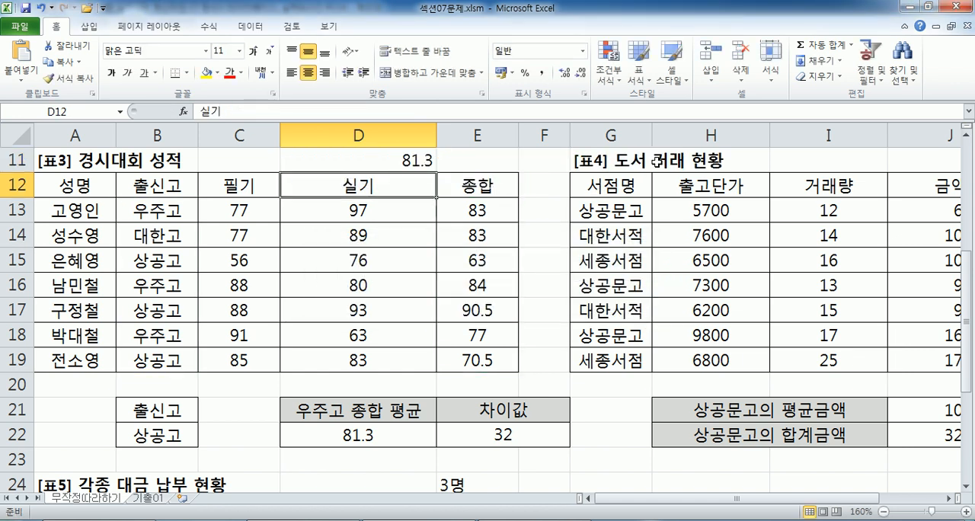
{"action": "left_click", "coordinate": [415, 160]}
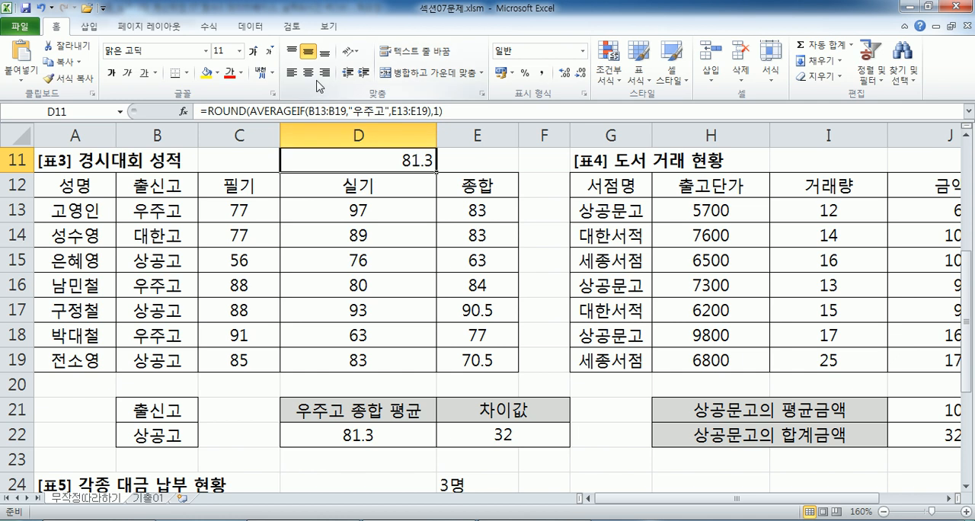
{"action": "key", "text": "F2"}
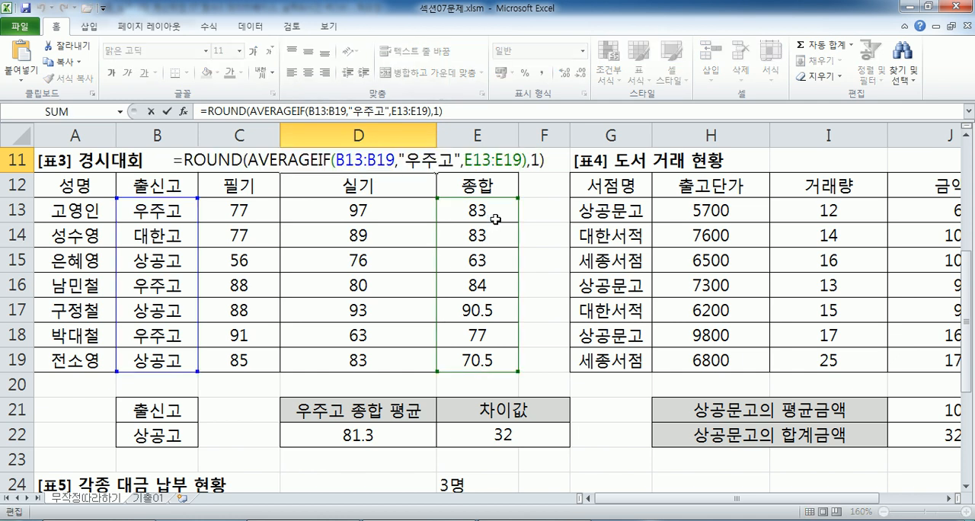
Examine the database-function arguments on table 3: range A12:E19, field header 종합 in E12, and criteria B12:B13.
{"action": "left_click_drag", "start_coordinate": [84, 192], "coordinate": [474, 356]}
{"action": "key", "text": "Tab"}
{"action": "key", "text": "Tab"}
{"action": "key", "text": "Tab"}
{"action": "key", "text": "Tab"}
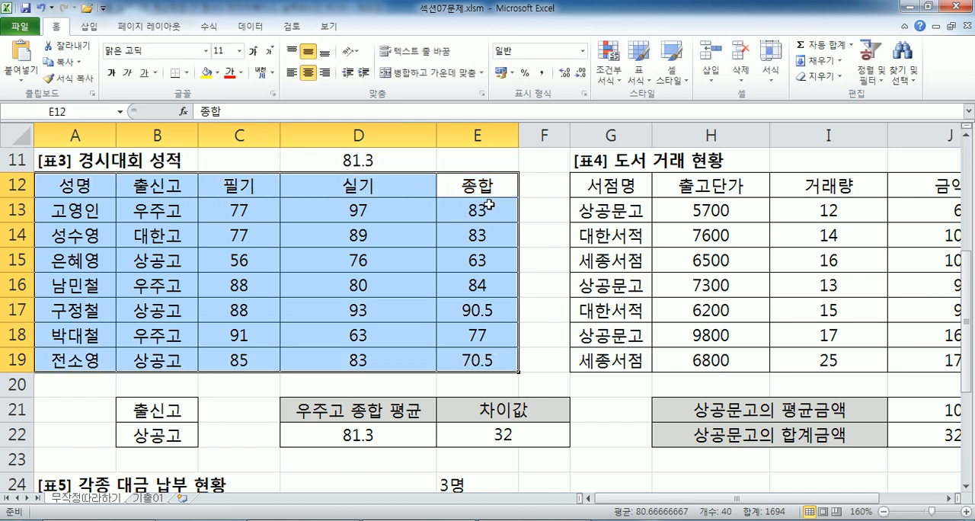
{"action": "key", "text": "shift+Tab"}
{"action": "key", "text": "shift+Tab"}
{"action": "key", "text": "shift+Tab"}
{"action": "left_click_drag", "start_coordinate": [168, 183], "coordinate": [163, 202]}
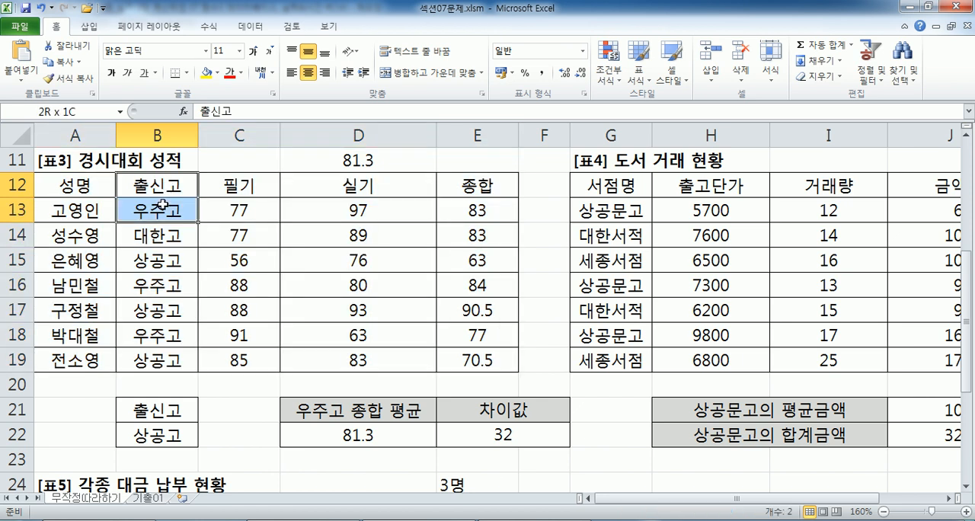
Compare the database range B12:E19, starting at the 출신고 header, with the full range A12:E19 and the 종합 field.
{"action": "left_click", "coordinate": [83, 185]}
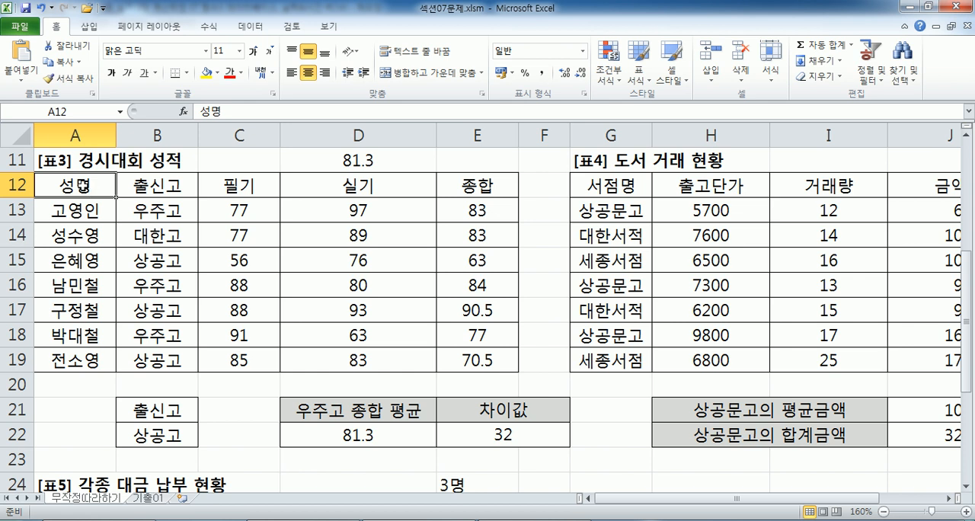
{"action": "left_click_drag", "start_coordinate": [156, 185], "coordinate": [486, 367]}
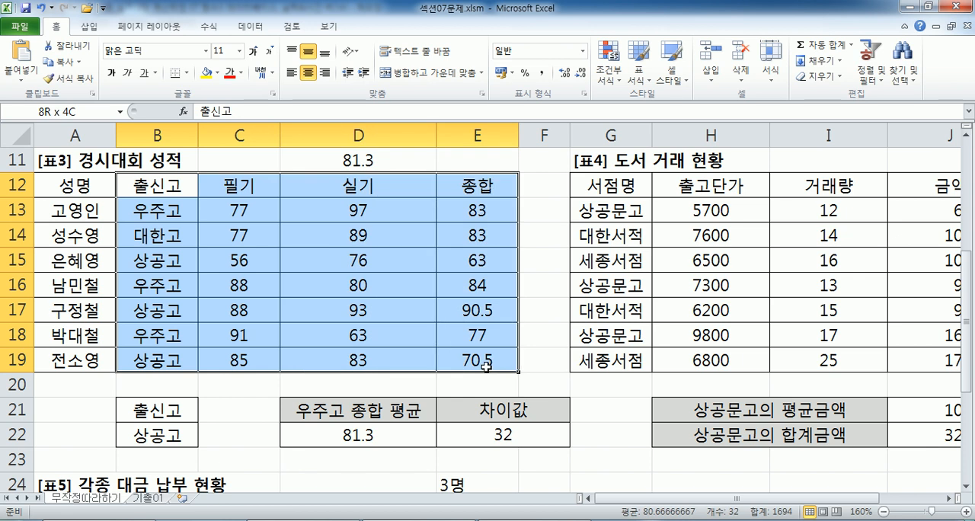
{"action": "left_click_drag", "start_coordinate": [486, 367], "coordinate": [486, 366]}
{"action": "left_click_drag", "start_coordinate": [155, 194], "coordinate": [446, 353]}
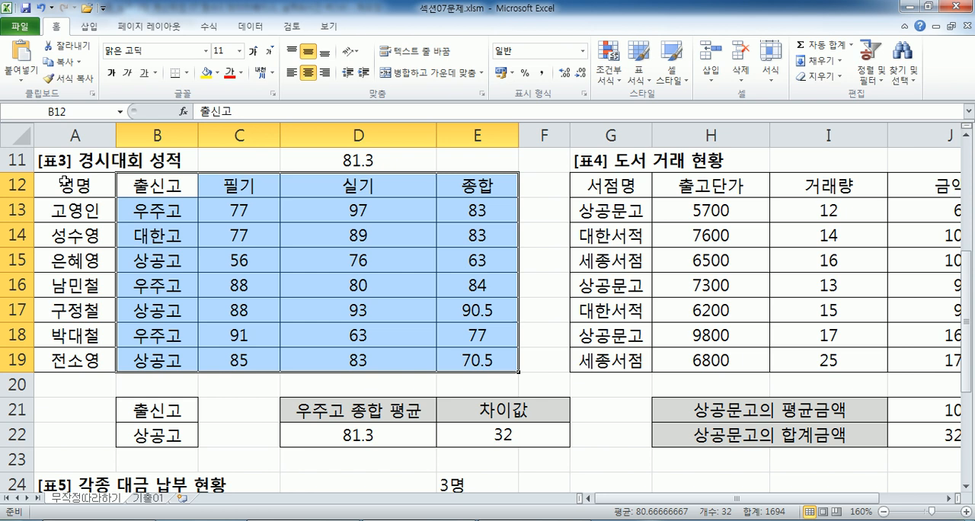
{"action": "left_click_drag", "start_coordinate": [65, 183], "coordinate": [447, 359]}
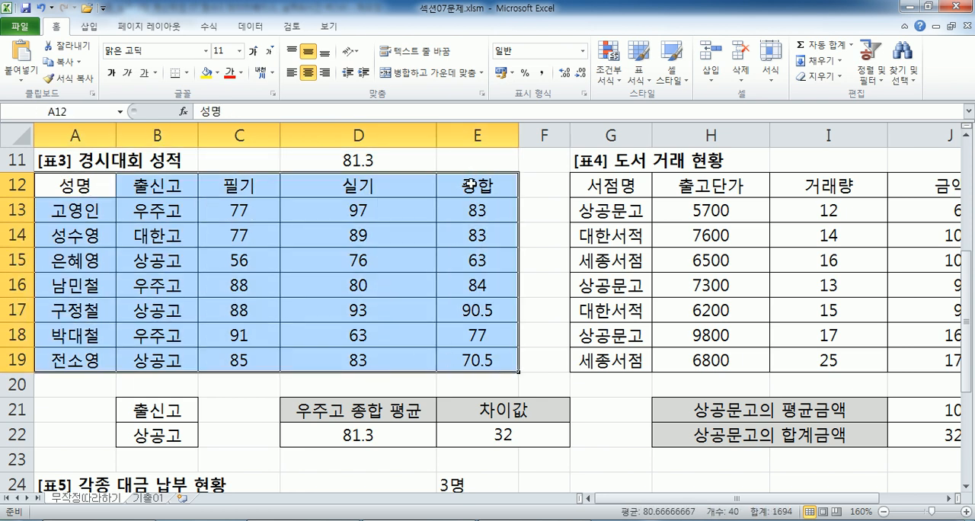
{"action": "left_click_drag", "start_coordinate": [129, 187], "coordinate": [457, 355]}
{"action": "key", "text": "Tab"}
{"action": "key", "text": "Tab"}
{"action": "key", "text": "Tab"}
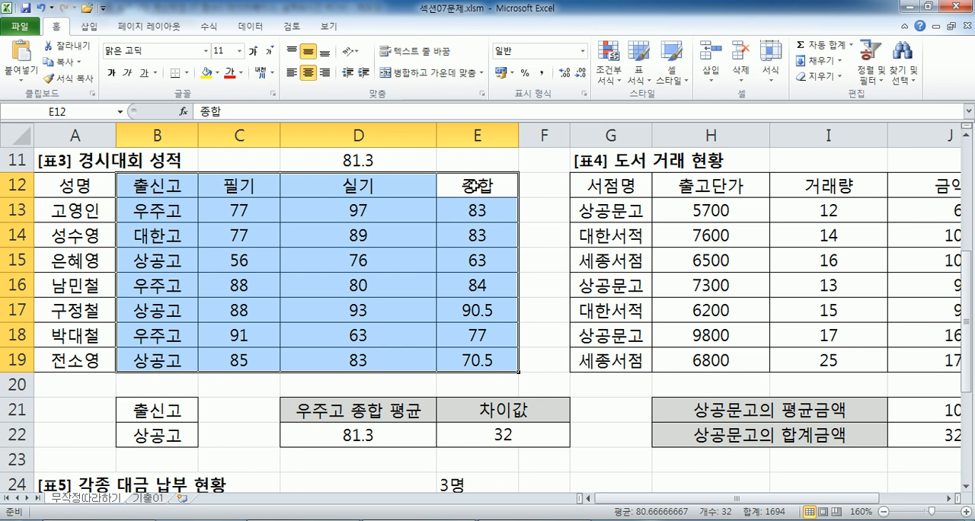
{"action": "left_click", "coordinate": [271, 260]}
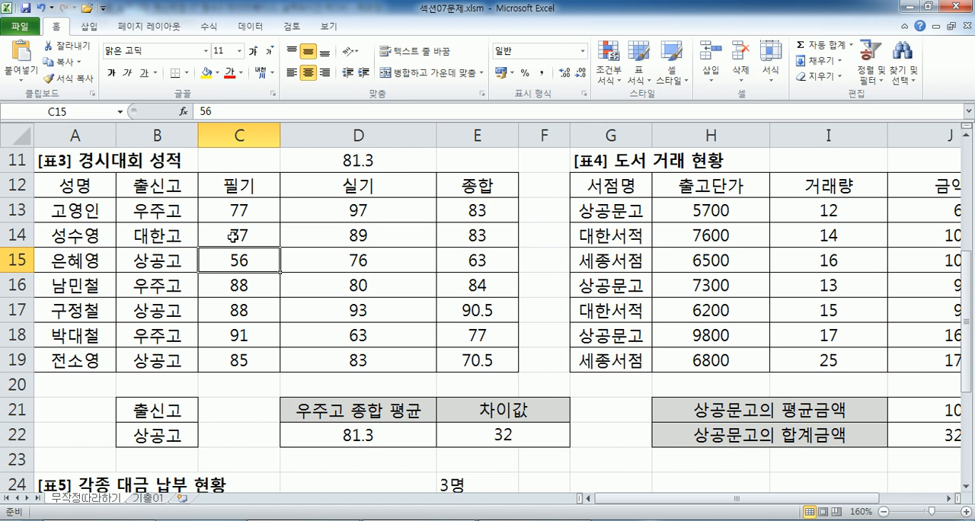
Switch to Notepad, remove the extra blank lines above the 106쪽 heading, and correct the range in problem 1 to C3:C8.
{"action": "key", "text": "alt+Tab"}
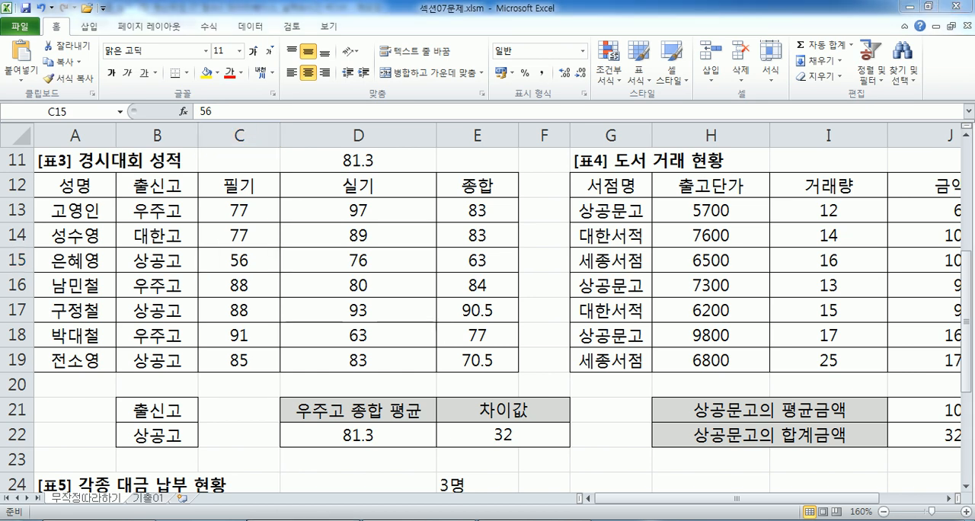
{"action": "scroll", "coordinate": [207, 392], "scroll_direction": "down", "scroll_amount": 1}
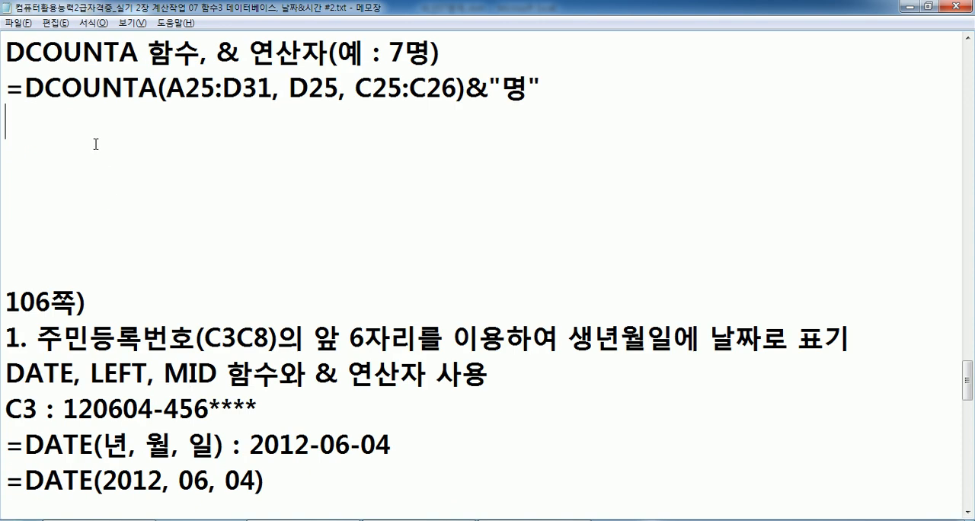
{"action": "scroll", "coordinate": [95, 144], "scroll_direction": "down", "scroll_amount": 2}
{"action": "left_click", "coordinate": [236, 192]}
{"action": "type", "text": ":"}
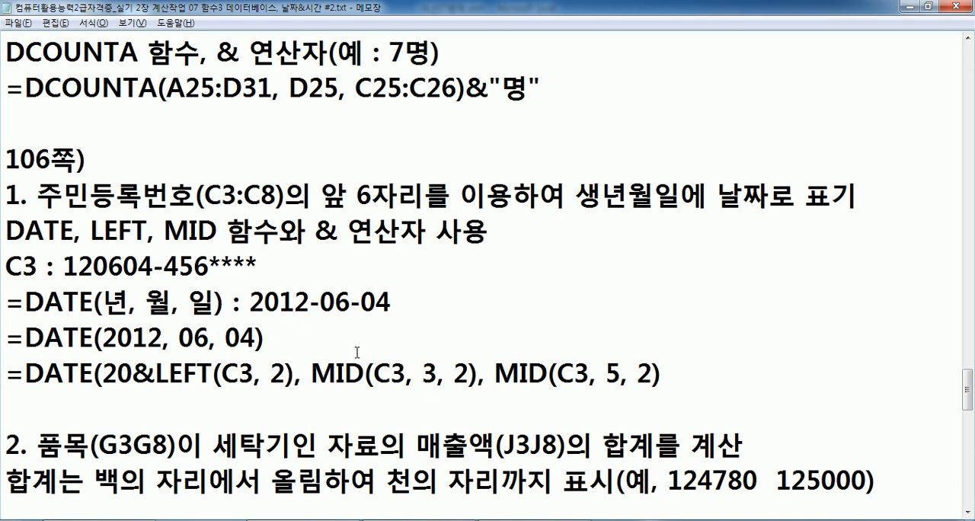
Correct the ranges in problem 2 to G3:G8 and J3:J8, and insert > between 124780 and 125000 in its rounding example.
{"action": "scroll", "coordinate": [305, 332], "scroll_direction": "down", "scroll_amount": 3}
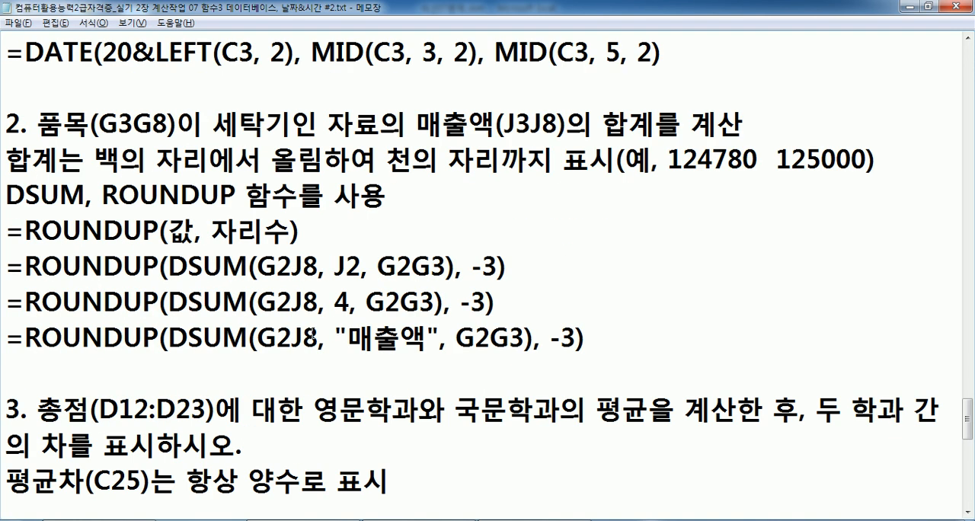
{"action": "left_click", "coordinate": [134, 120]}
{"action": "type", "text": ":"}
{"action": "left_click", "coordinate": [538, 126]}
{"action": "type", "text": ":"}
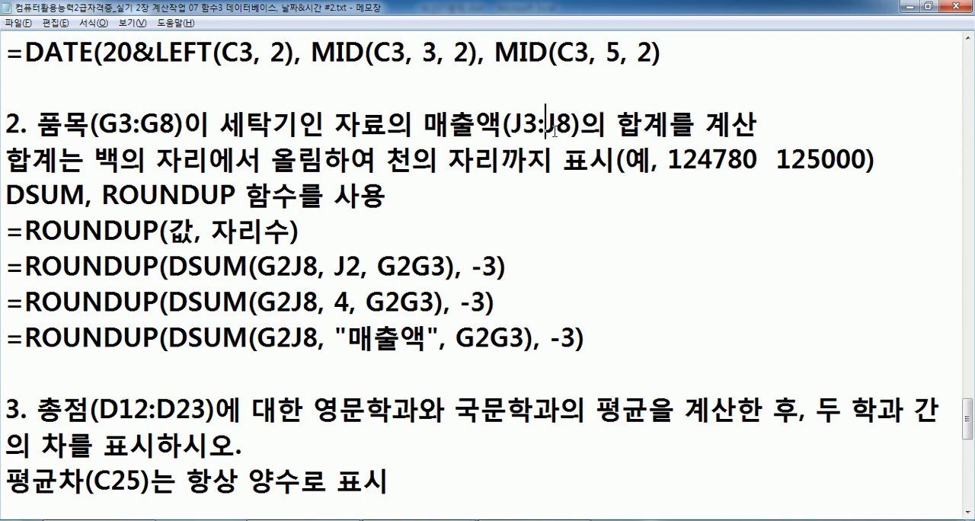
{"action": "left_click", "coordinate": [762, 158]}
{"action": "type", "text": ">"}
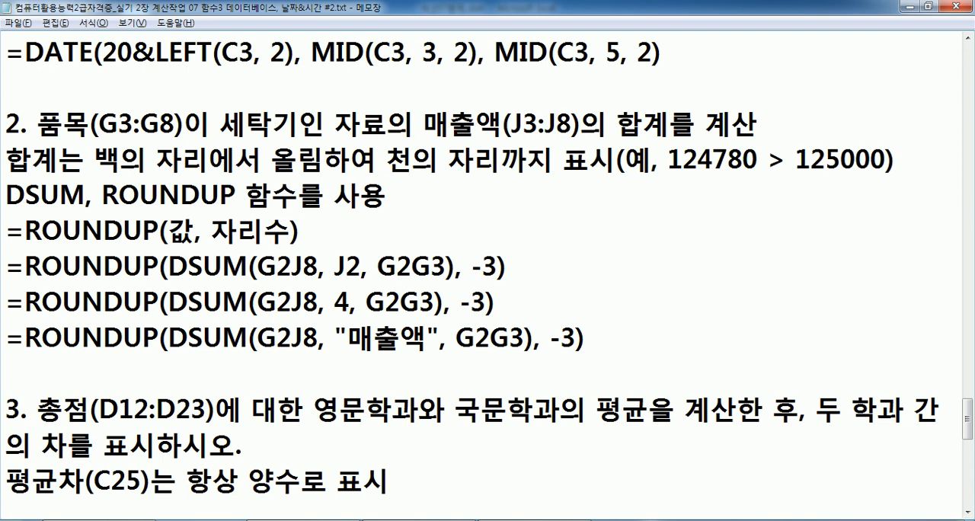
Switch to Excel, open the 기출01 sheet, and select the first 주민등록번호 cell, C3, in table 1.
{"action": "scroll", "coordinate": [351, 261], "scroll_direction": "up", "scroll_amount": 3}
{"action": "scroll", "coordinate": [154, 330], "scroll_direction": "down", "scroll_amount": 1}
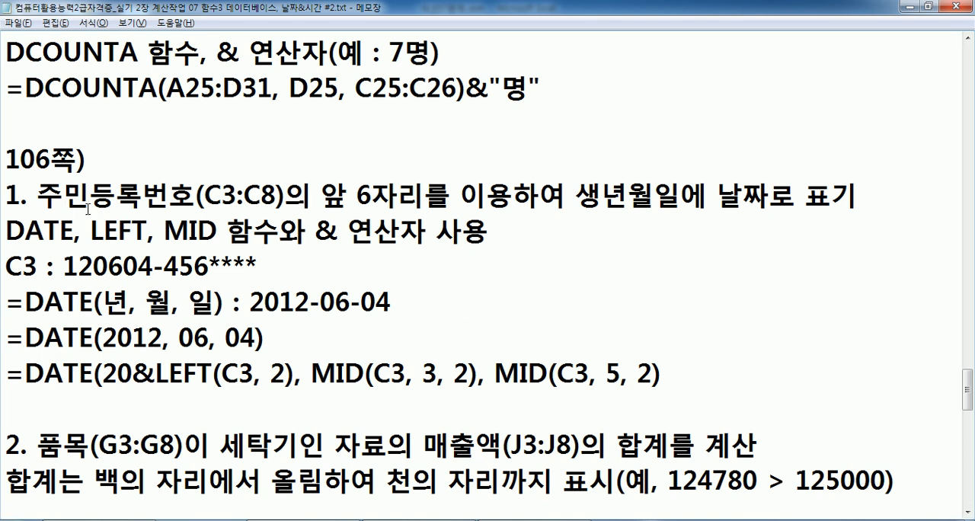
{"action": "key", "text": "alt+Tab"}
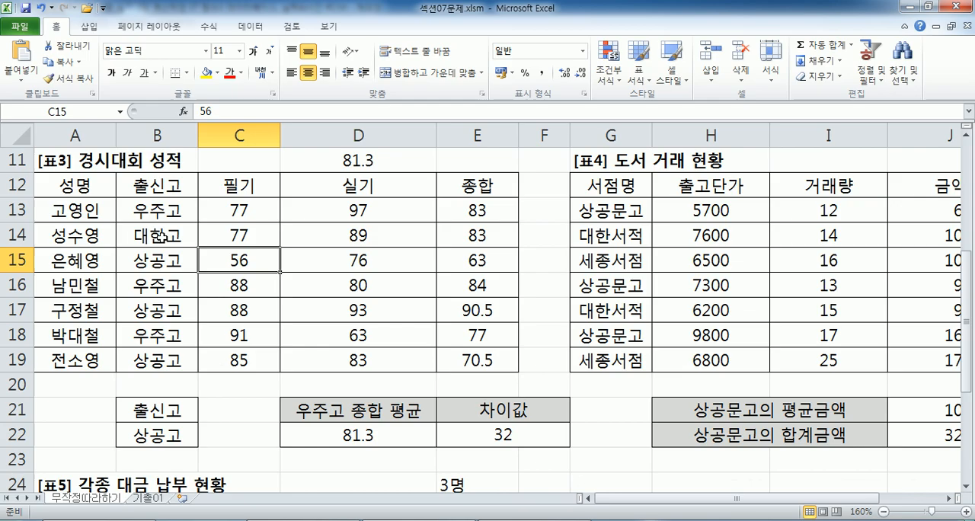
{"action": "left_click", "coordinate": [146, 497]}
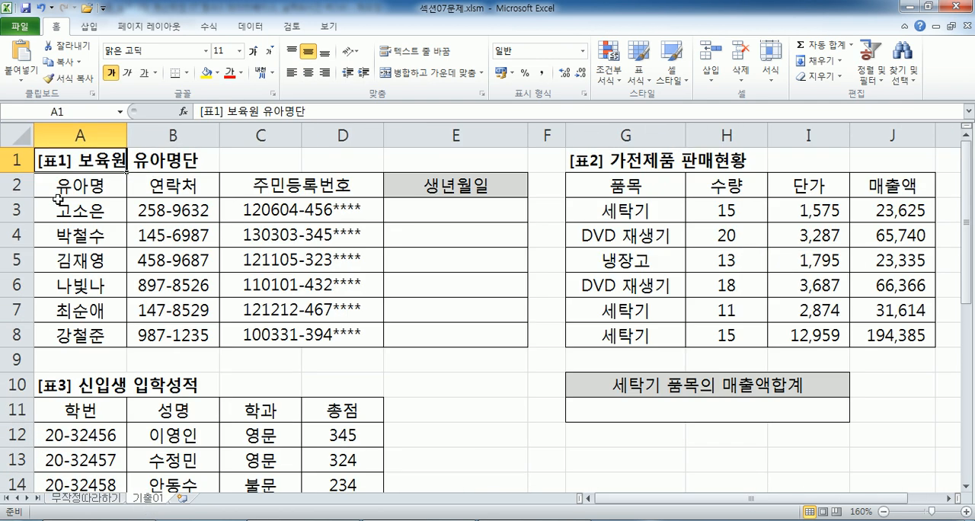
{"action": "left_click", "coordinate": [249, 210]}
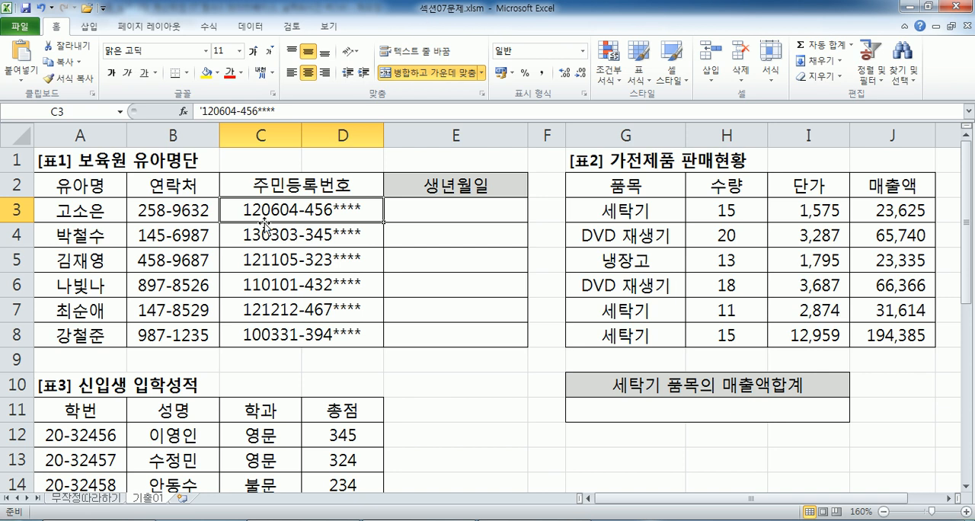
Switch to Notepad and examine the & operator in problem 1 and how the year prefix 20 is used in the DATE formulas.
{"action": "left_click", "coordinate": [308, 520]}
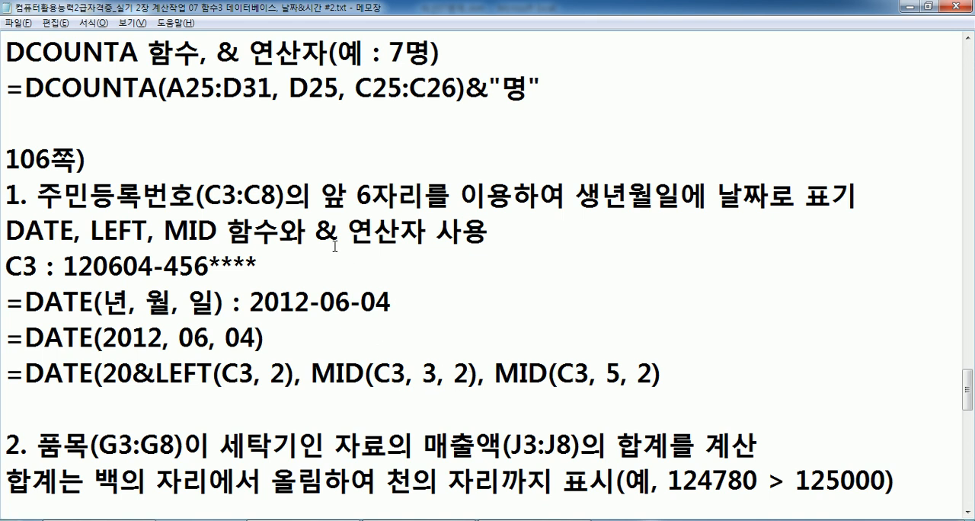
{"action": "left_click_drag", "start_coordinate": [315, 230], "coordinate": [339, 230]}
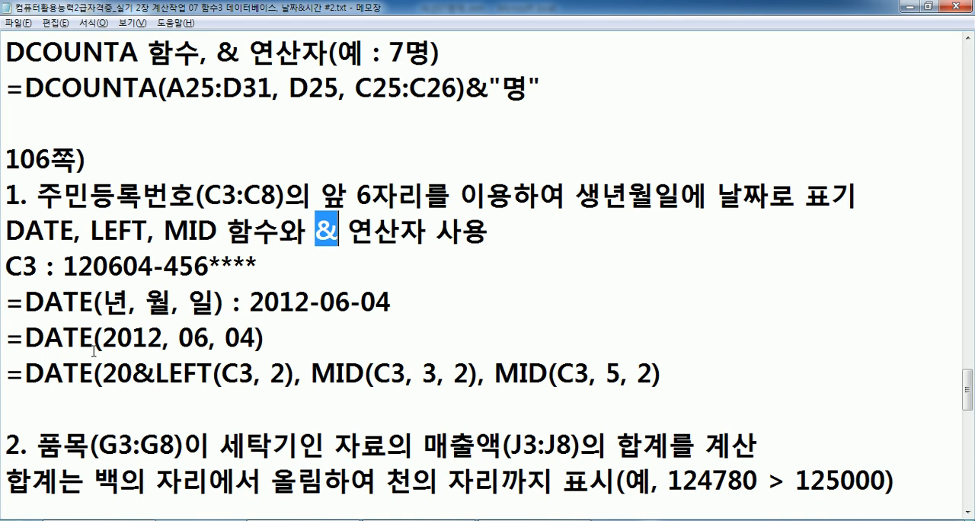
{"action": "left_click_drag", "start_coordinate": [104, 336], "coordinate": [135, 336]}
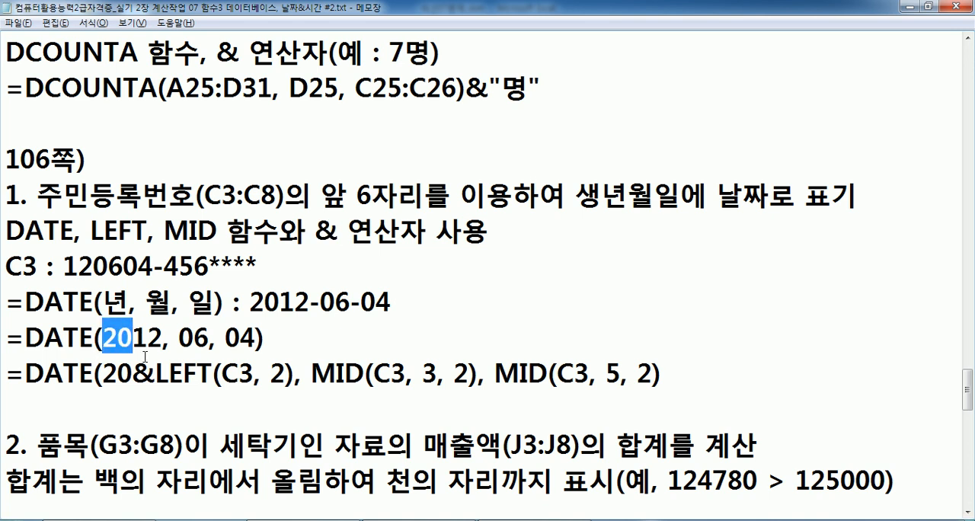
{"action": "scroll", "coordinate": [140, 341], "scroll_direction": "down", "scroll_amount": 2}
{"action": "left_click", "coordinate": [103, 161]}
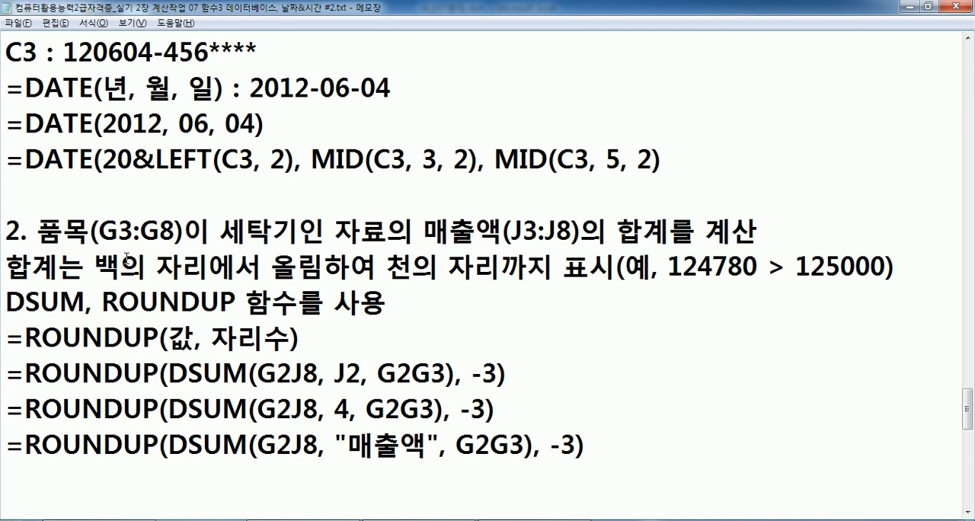
Switch to Excel and inspect how the 주민등록번호 value in C3 is stored, leaving the cell unedited.
{"action": "key", "text": "alt+Tab"}
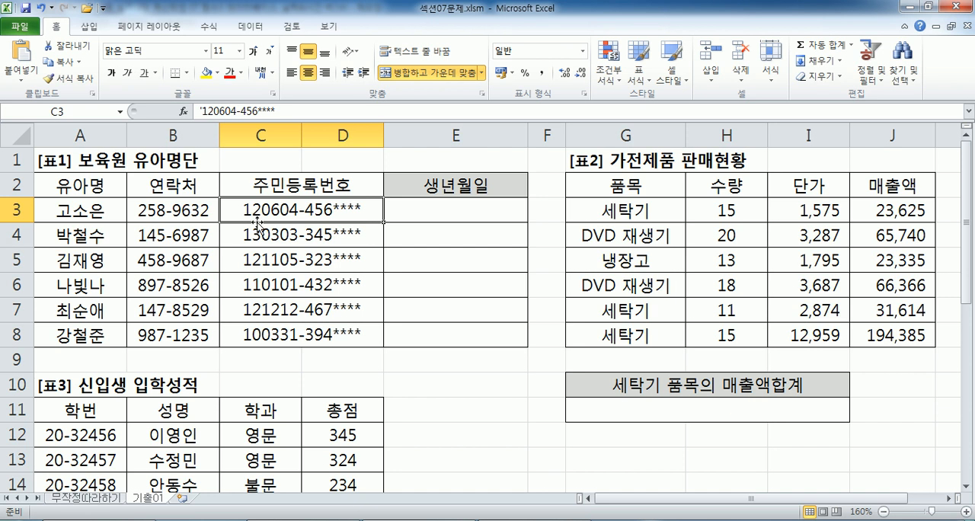
{"action": "double_click", "coordinate": [308, 207]}
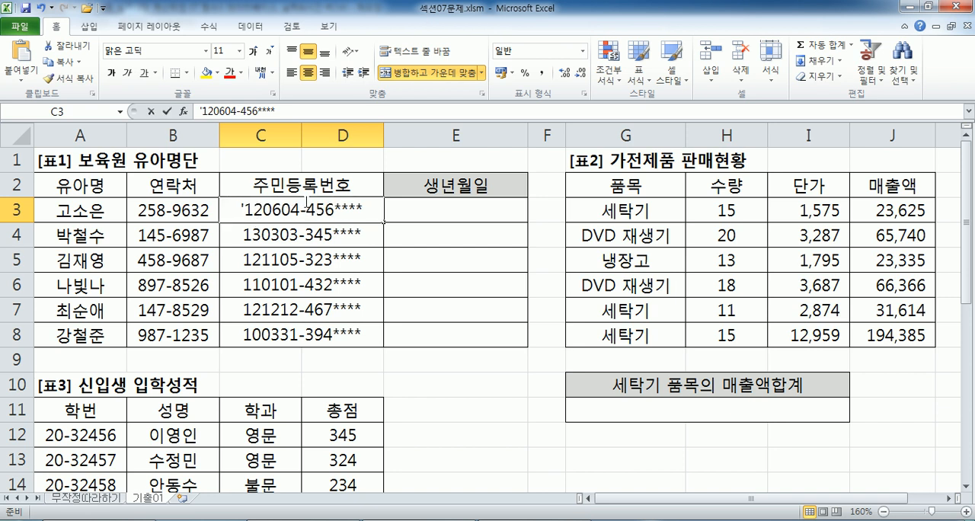
{"action": "left_click", "coordinate": [315, 238]}
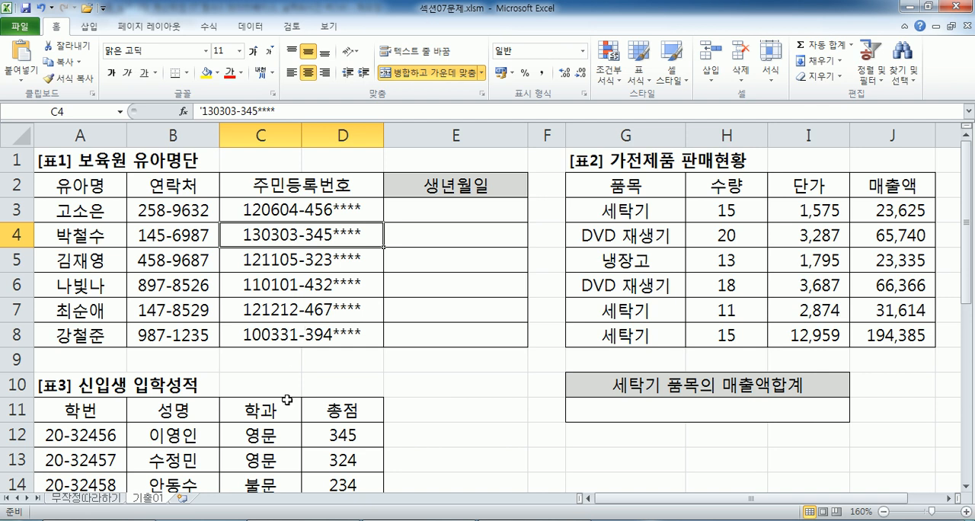
Switch to Notepad and examine the LEFT and MID functions required for problem 1 of the 106쪽 section.
{"action": "left_click", "coordinate": [263, 520]}
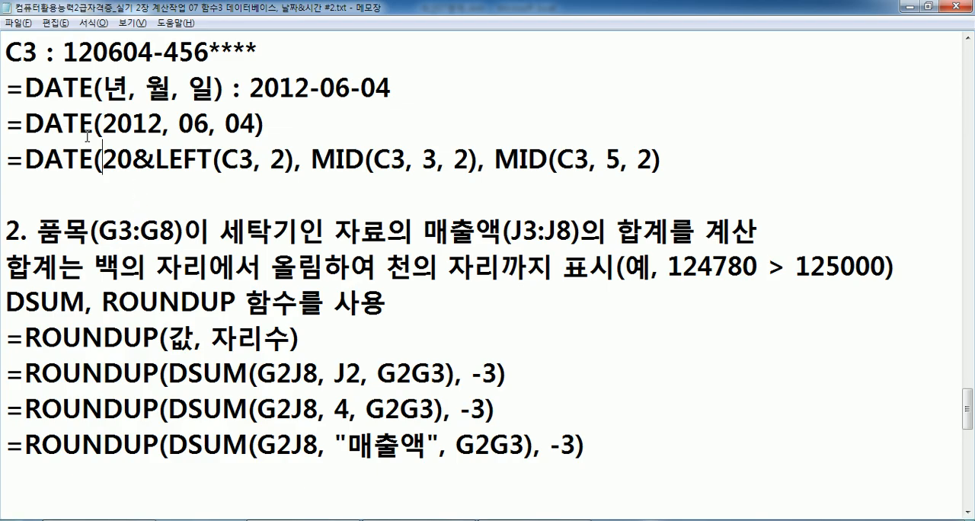
{"action": "scroll", "coordinate": [113, 162], "scroll_direction": "up", "scroll_amount": 1}
{"action": "left_click_drag", "start_coordinate": [91, 123], "coordinate": [218, 123]}
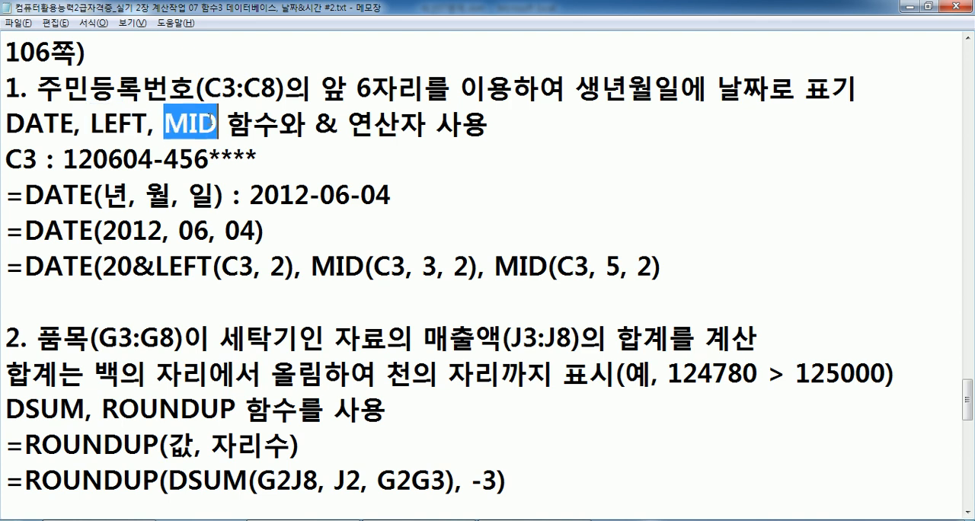
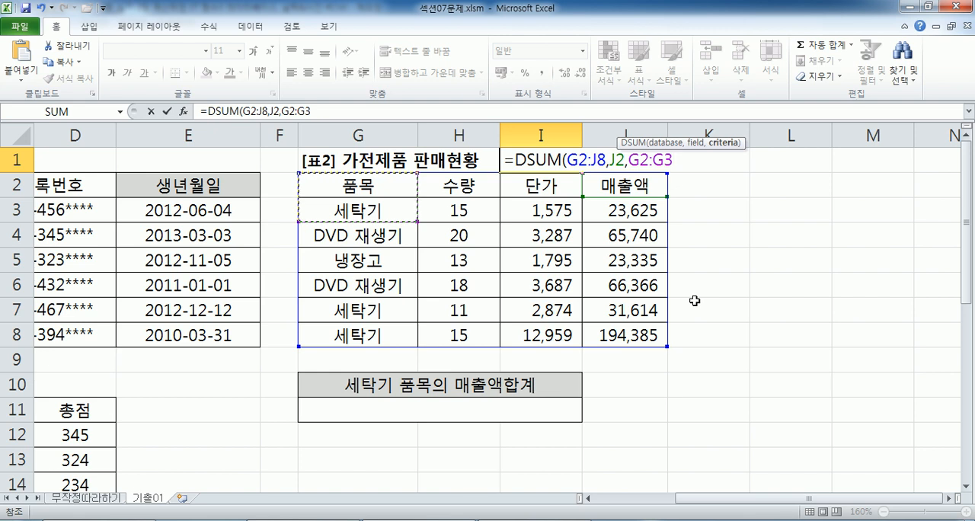
Commit =DSUM(G2:J8,J2,G2:G3) in I1, and compare the J2 field argument in Notepad with the 매출액 header in table 2.
{"action": "key", "text": "Return"}
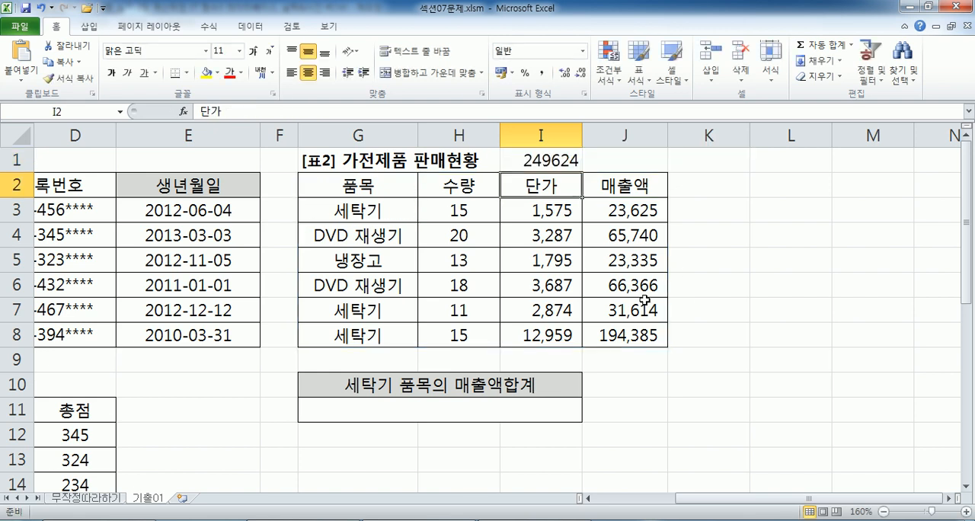
{"action": "key", "text": "alt+Tab"}
{"action": "left_click_drag", "start_coordinate": [341, 158], "coordinate": [370, 158]}
{"action": "key", "text": "alt+Tab"}
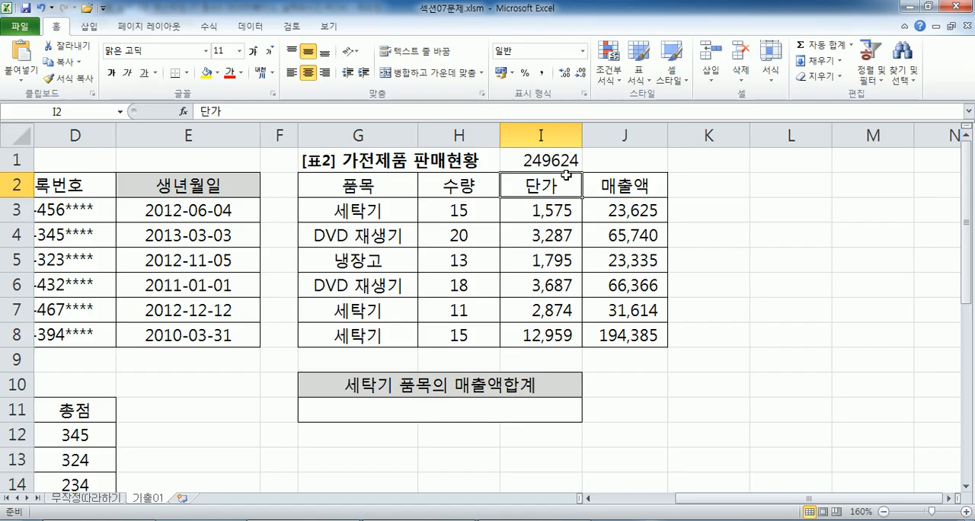
{"action": "left_click", "coordinate": [588, 185]}
Examine the field J2 and criteria G2:G3 in the Notepad DSUM formula, and the columns of table 2 in Excel.
{"action": "key", "text": "alt+Tab"}
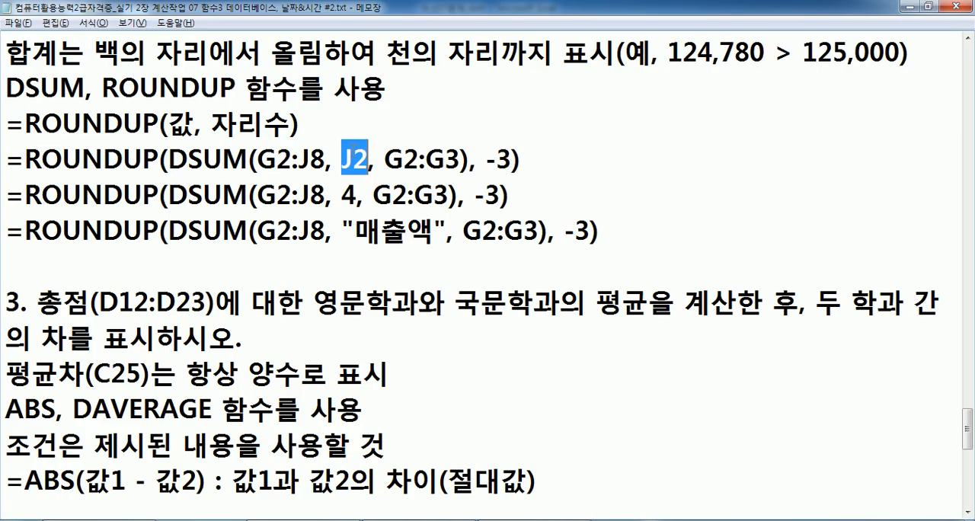
{"action": "left_click_drag", "start_coordinate": [386, 158], "coordinate": [461, 160]}
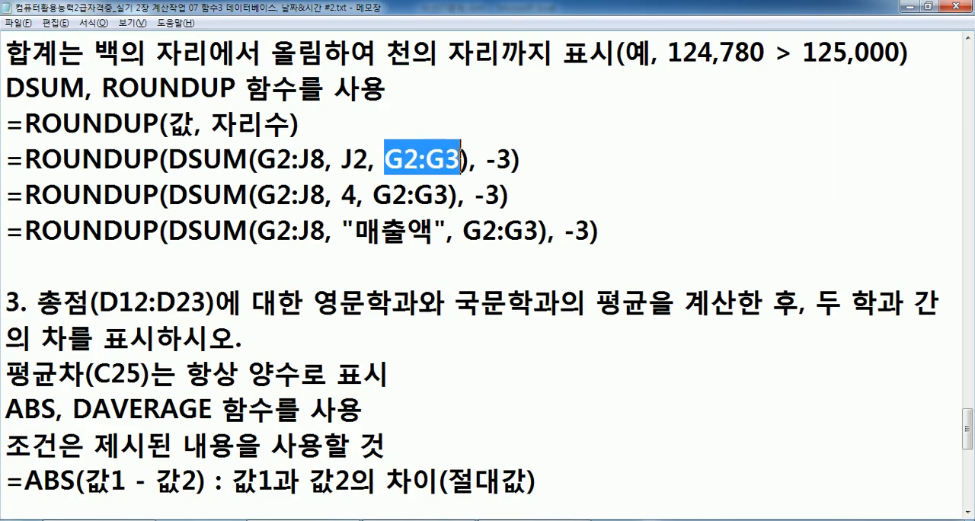
{"action": "left_click", "coordinate": [342, 159]}
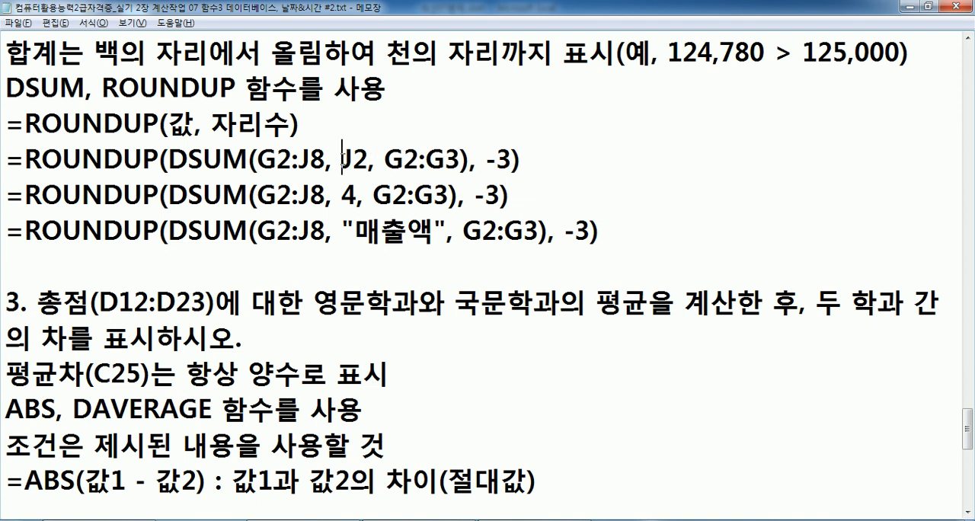
{"action": "key", "text": "alt+Tab"}
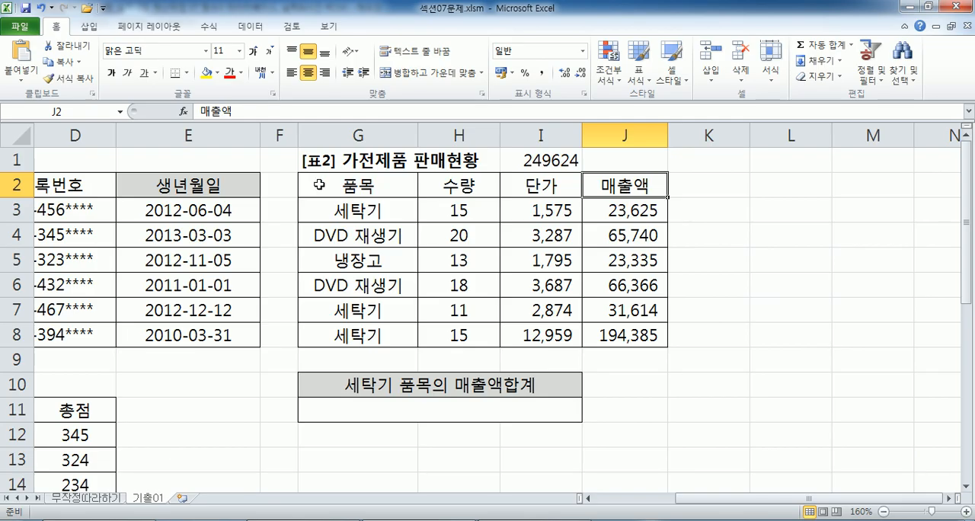
{"action": "left_click_drag", "start_coordinate": [312, 188], "coordinate": [343, 289]}
{"action": "left_click_drag", "start_coordinate": [457, 211], "coordinate": [450, 333]}
{"action": "left_click_drag", "start_coordinate": [568, 238], "coordinate": [568, 310]}
{"action": "left_click_drag", "start_coordinate": [614, 234], "coordinate": [614, 288]}
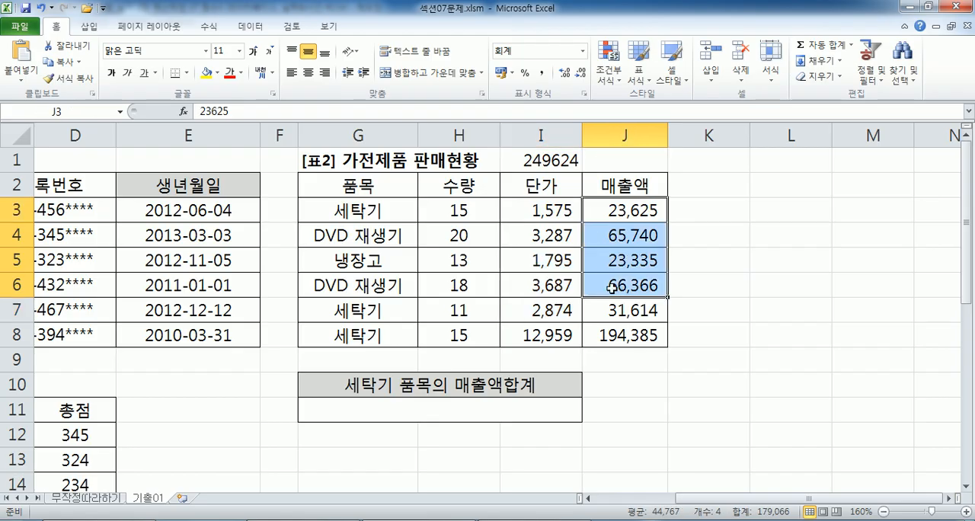
Compare the alternative DSUM field arguments 4 and "매출액" in Notepad with the 매출액 column header in Excel.
{"action": "key", "text": "alt+Tab"}
{"action": "double_click", "coordinate": [348, 195]}
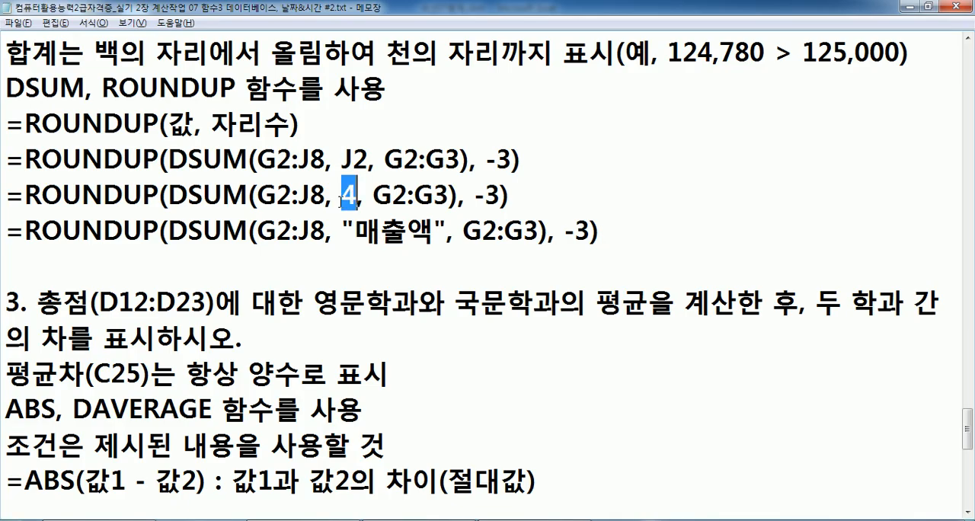
{"action": "key", "text": "alt+Tab"}
{"action": "left_click", "coordinate": [630, 183]}
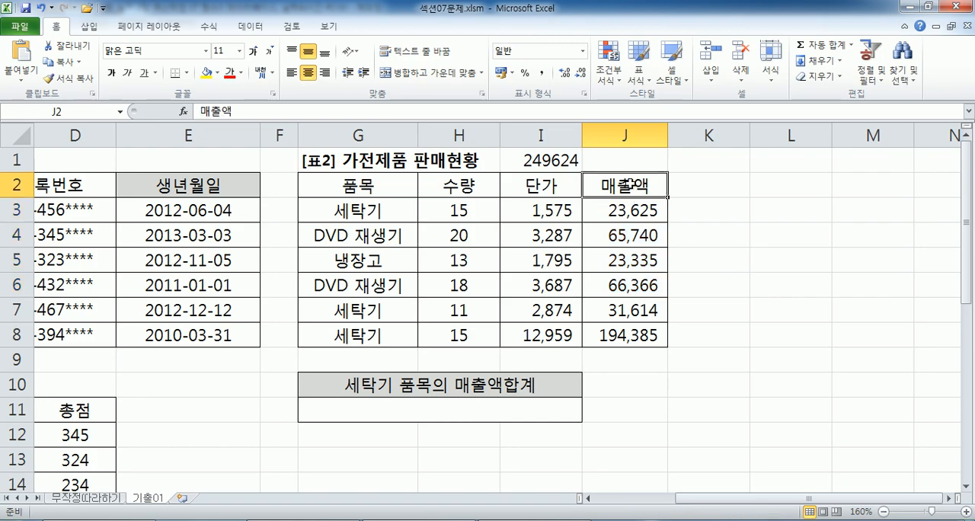
{"action": "key", "text": "alt+Tab"}
{"action": "left_click", "coordinate": [350, 228]}
{"action": "left_click_drag", "start_coordinate": [354, 229], "coordinate": [433, 228]}
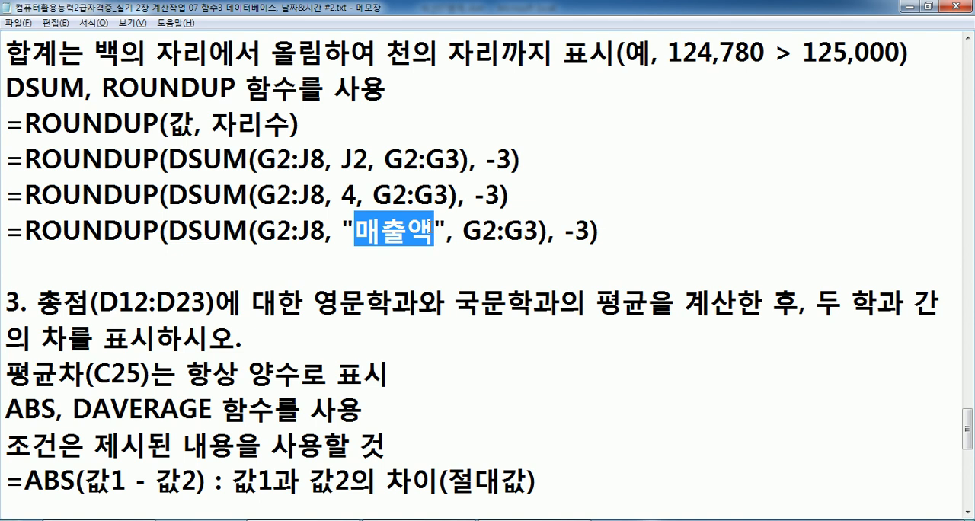
Recheck the J2 field argument in the first ROUNDUP formula in Notepad against the 매출액 header in Excel.
{"action": "left_click_drag", "start_coordinate": [342, 158], "coordinate": [372, 158]}
{"action": "key", "text": "alt+Tab"}
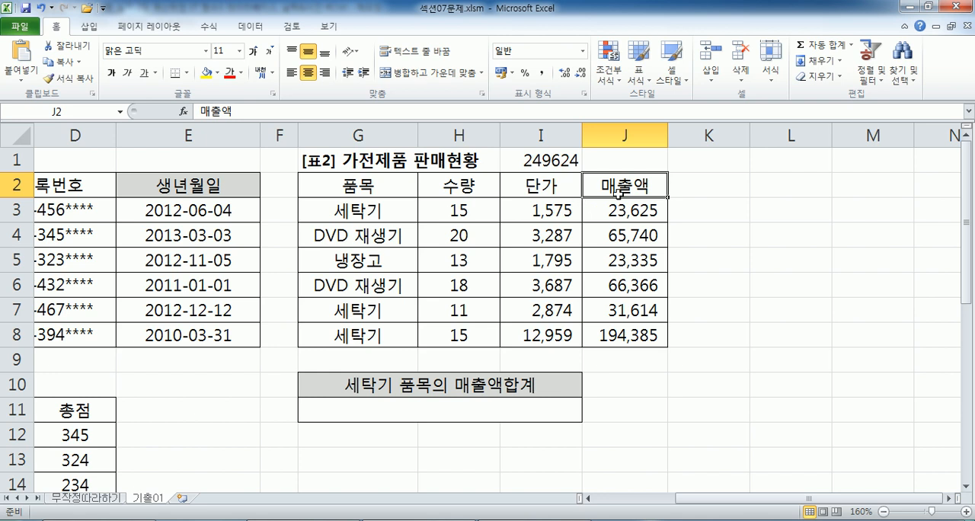
{"action": "key", "text": "alt+Tab"}
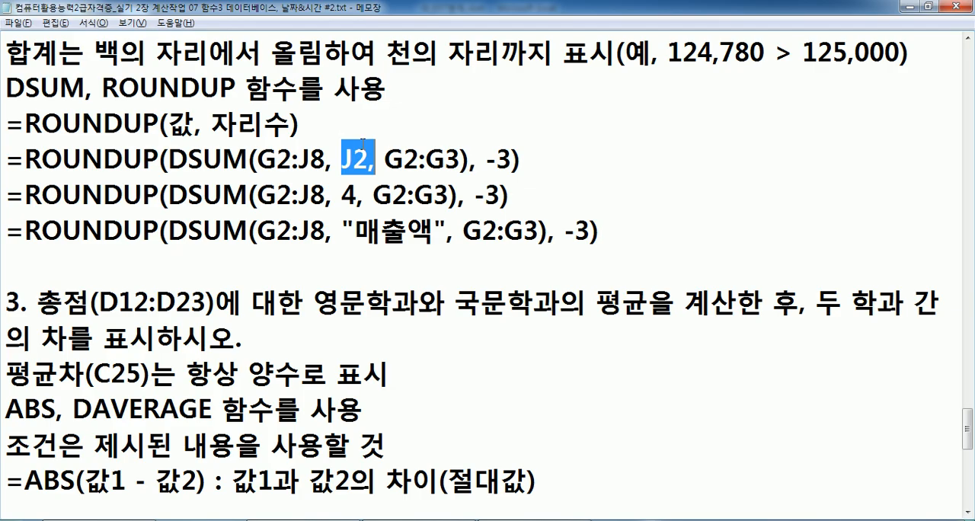
{"action": "left_click", "coordinate": [342, 158]}
{"action": "left_click_drag", "start_coordinate": [342, 158], "coordinate": [369, 158]}
{"action": "left_click", "coordinate": [195, 267]}
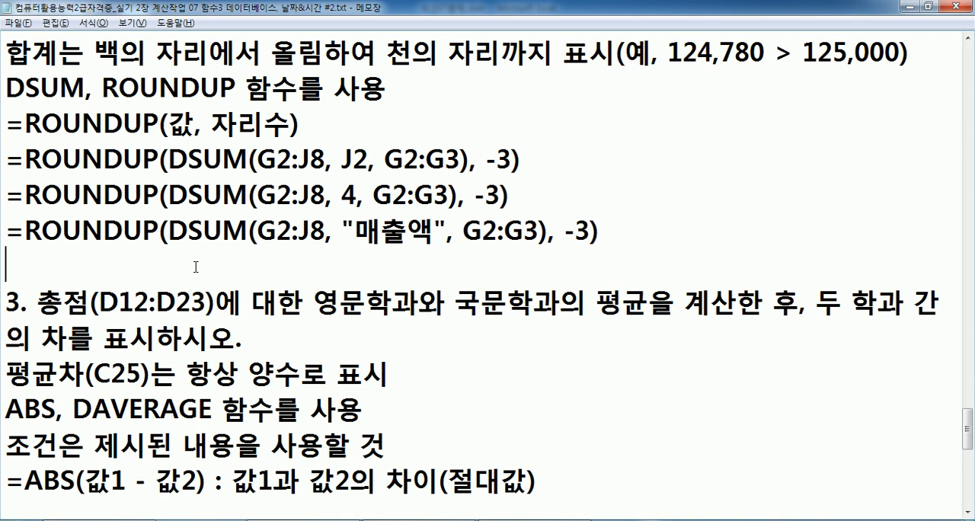
Read problem 3 in Notepad and inspect its 총점 range D12:D23 in table 3 of the Excel sheet.
{"action": "scroll", "coordinate": [170, 264], "scroll_direction": "down", "scroll_amount": 2}
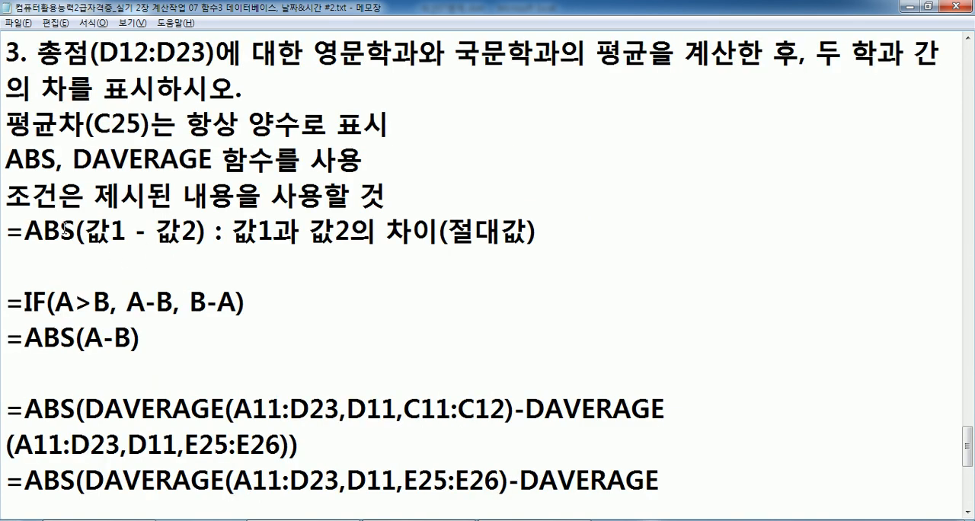
{"action": "key", "text": "alt+Tab"}
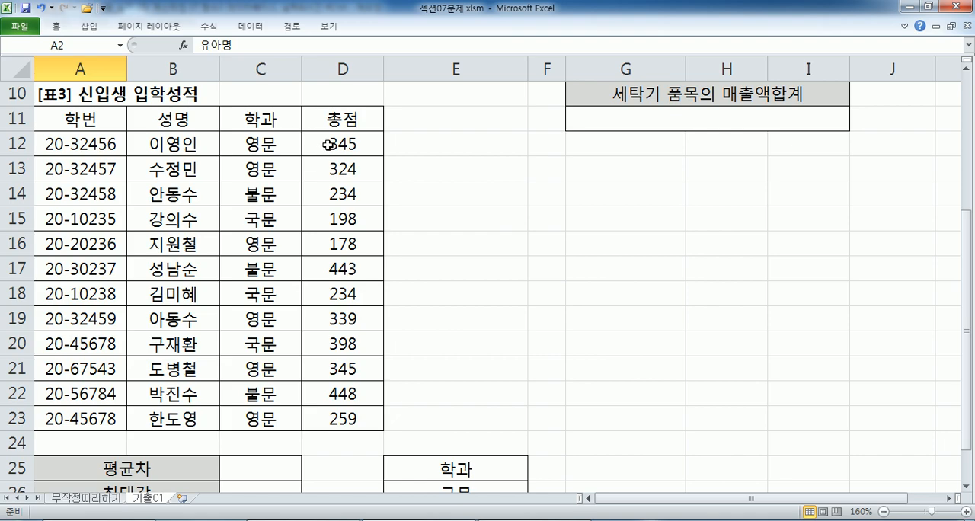
{"action": "left_click_drag", "start_coordinate": [328, 144], "coordinate": [339, 417]}
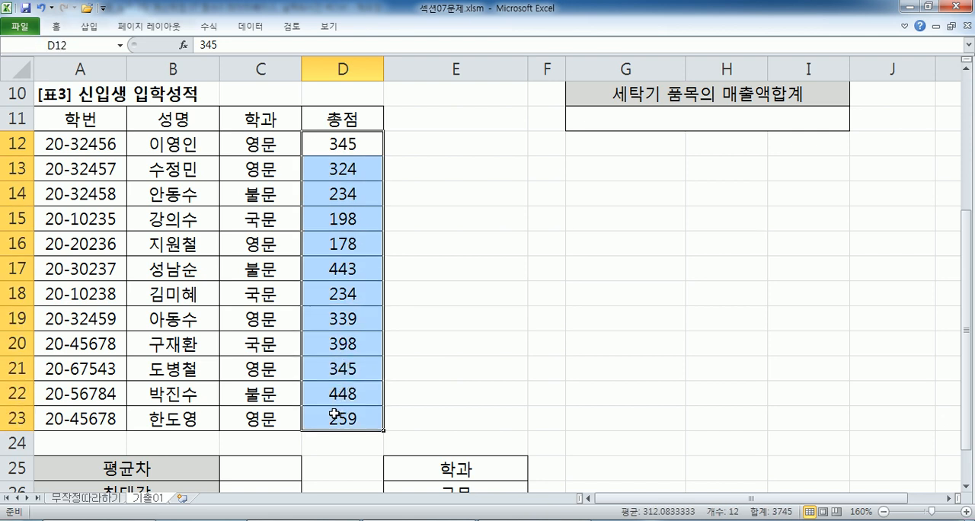
{"action": "key", "text": "alt+Tab"}
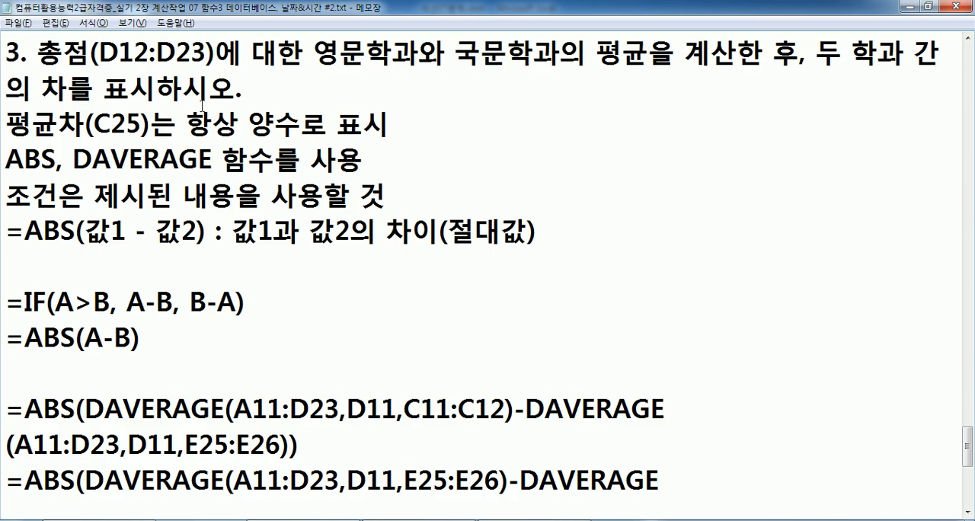
Switch to Excel and inspect the 학과 criteria ranges C11:C12 for 영문 and E25:E26 for 국문.
{"action": "key", "text": "alt+Tab"}
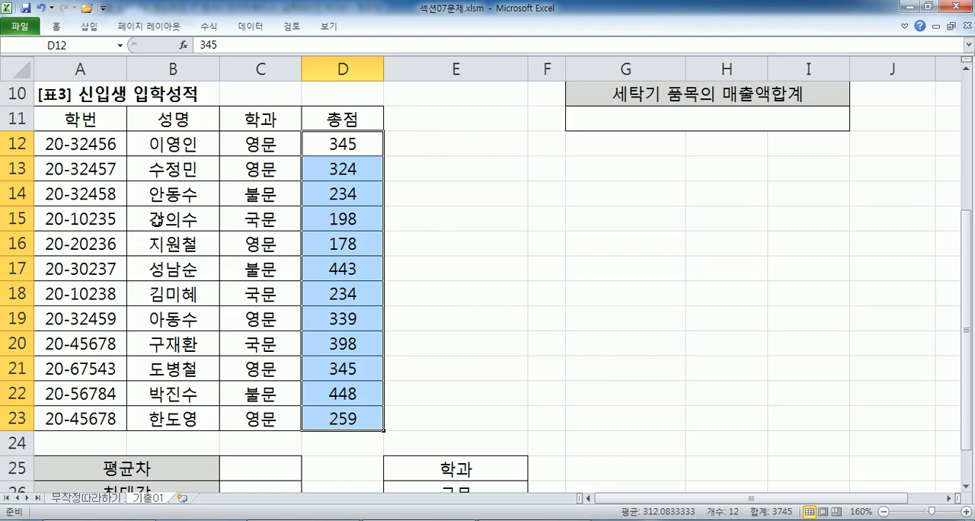
{"action": "scroll", "coordinate": [156, 232], "scroll_direction": "down", "scroll_amount": 2}
{"action": "scroll", "coordinate": [160, 228], "scroll_direction": "up", "scroll_amount": 1}
{"action": "scroll", "coordinate": [160, 225], "scroll_direction": "up", "scroll_amount": 2}
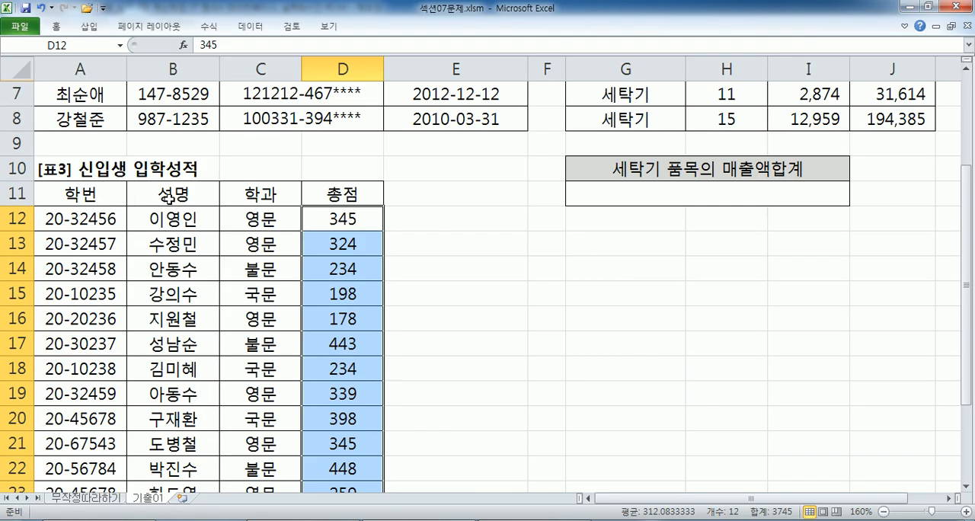
{"action": "left_click_drag", "start_coordinate": [256, 200], "coordinate": [256, 219]}
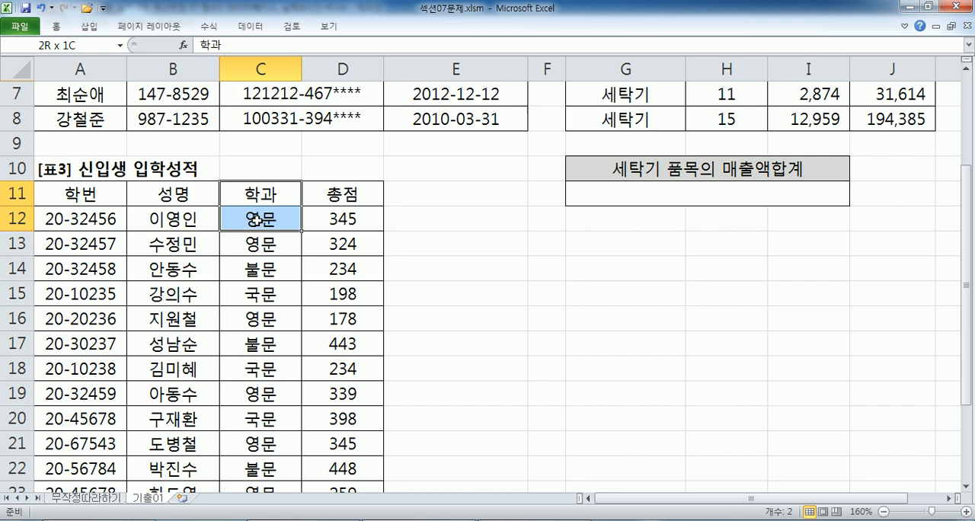
{"action": "scroll", "coordinate": [320, 223], "scroll_direction": "down", "scroll_amount": 2}
{"action": "left_click", "coordinate": [456, 395]}
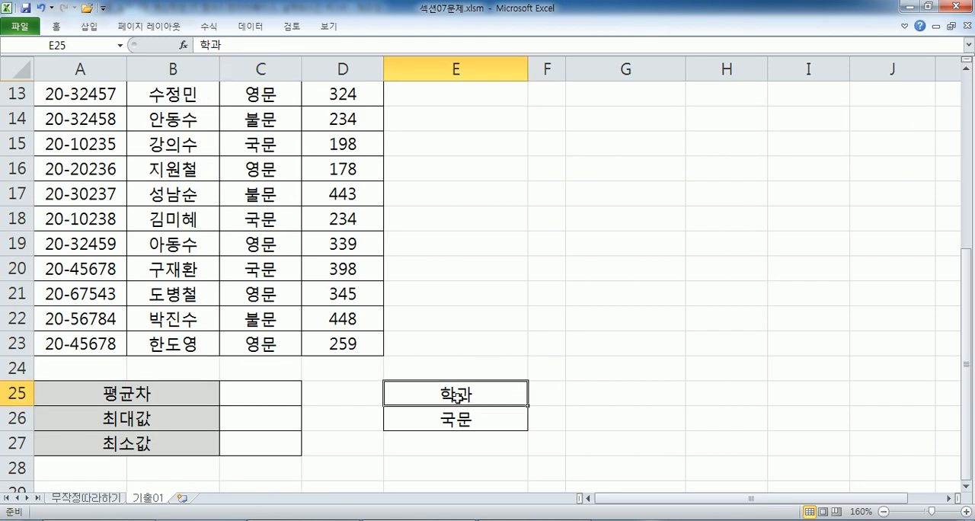
{"action": "left_click_drag", "start_coordinate": [456, 395], "coordinate": [455, 417]}
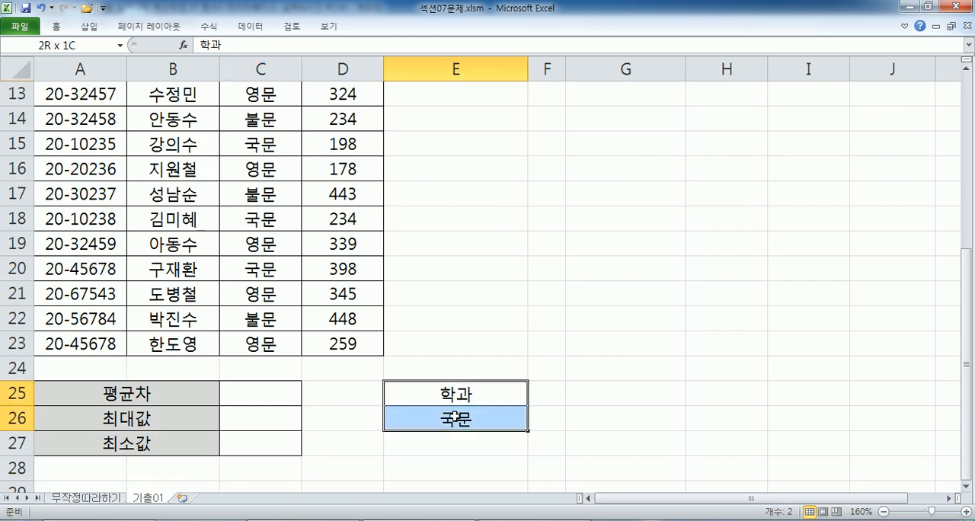
{"action": "scroll", "coordinate": [414, 365], "scroll_direction": "up", "scroll_amount": 1}
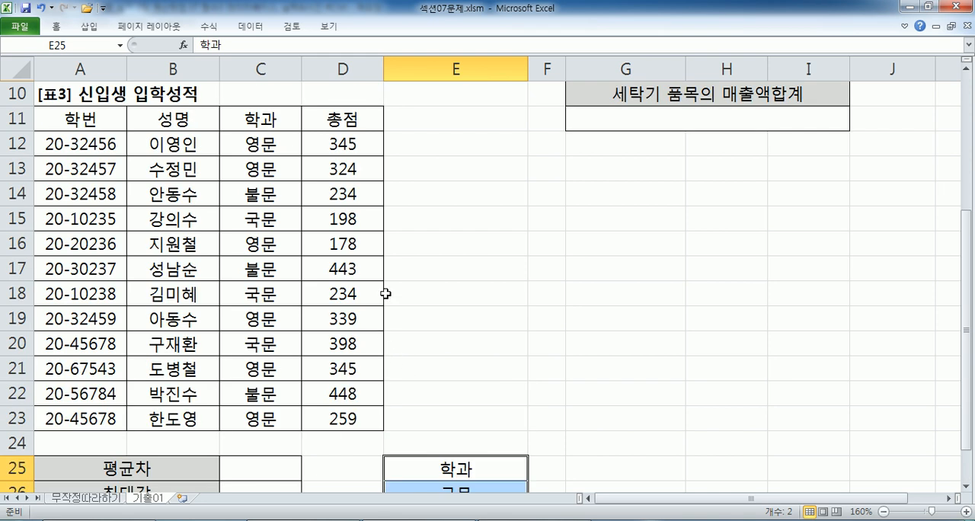
Switch to Notepad and examine problem 3's positive-difference requirement, comparing ABS(A-B) with IF(A>B, A-B, B-A).
{"action": "key", "text": "alt+Tab"}
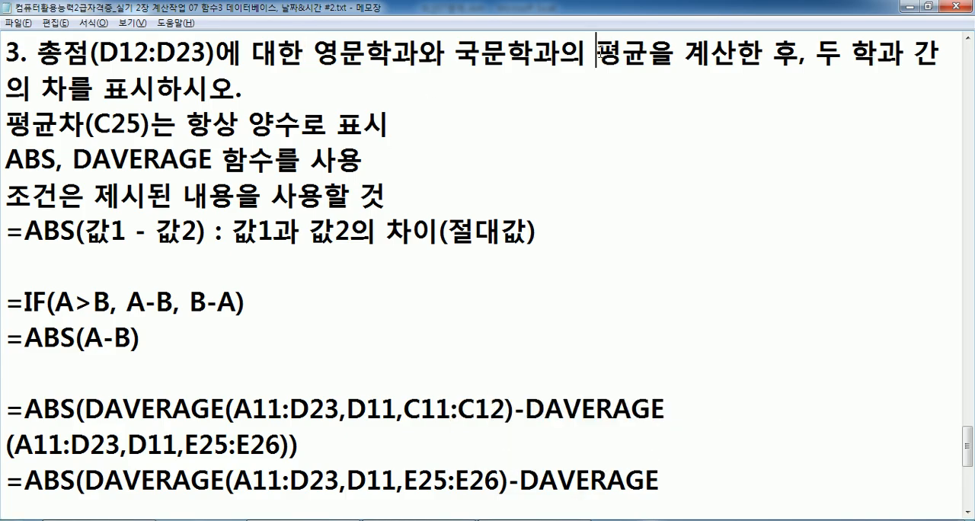
{"action": "left_click_drag", "start_coordinate": [55, 86], "coordinate": [155, 89]}
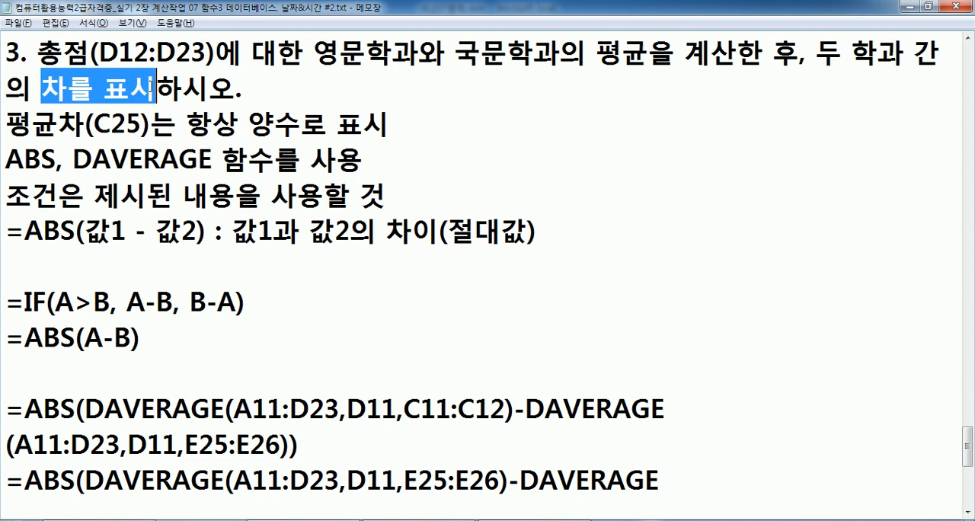
{"action": "left_click", "coordinate": [272, 122]}
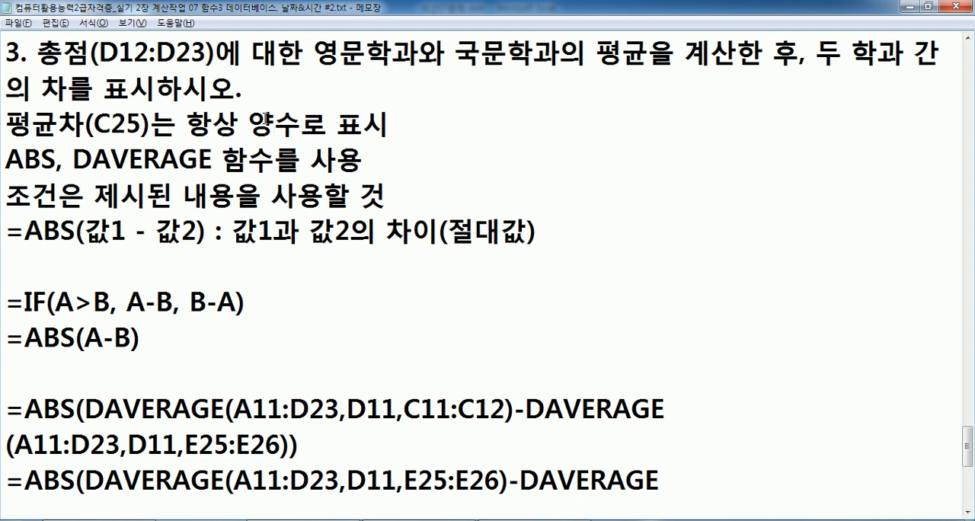
{"action": "left_click_drag", "start_coordinate": [6, 156], "coordinate": [58, 163]}
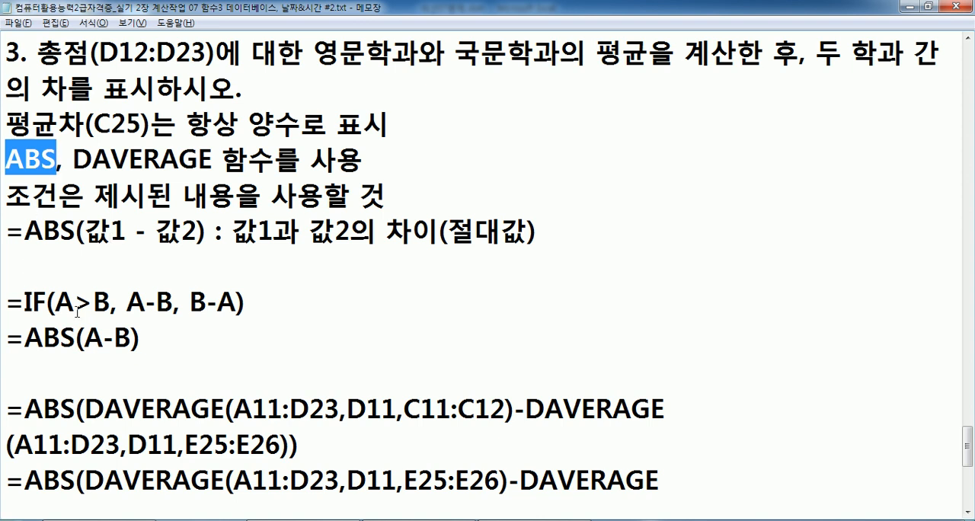
{"action": "left_click_drag", "start_coordinate": [112, 303], "coordinate": [181, 304]}
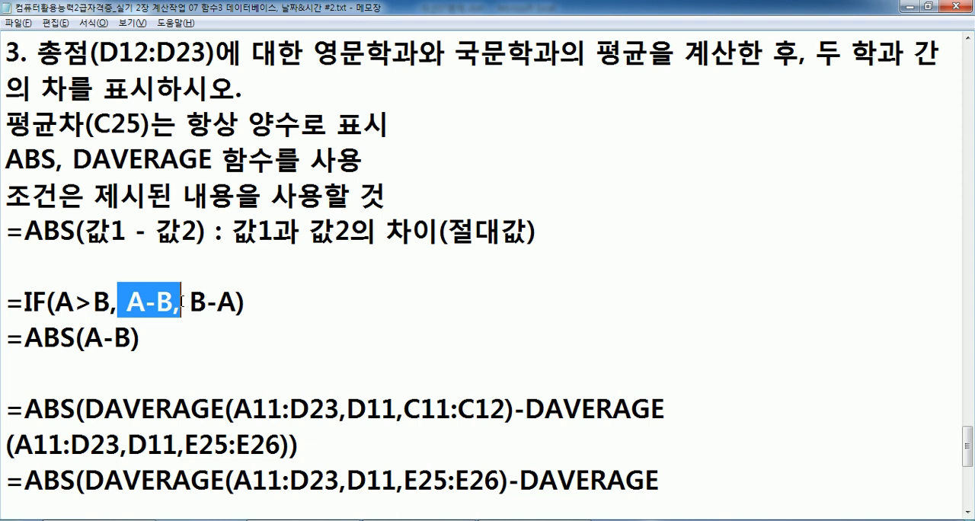
{"action": "left_click_drag", "start_coordinate": [56, 303], "coordinate": [106, 303]}
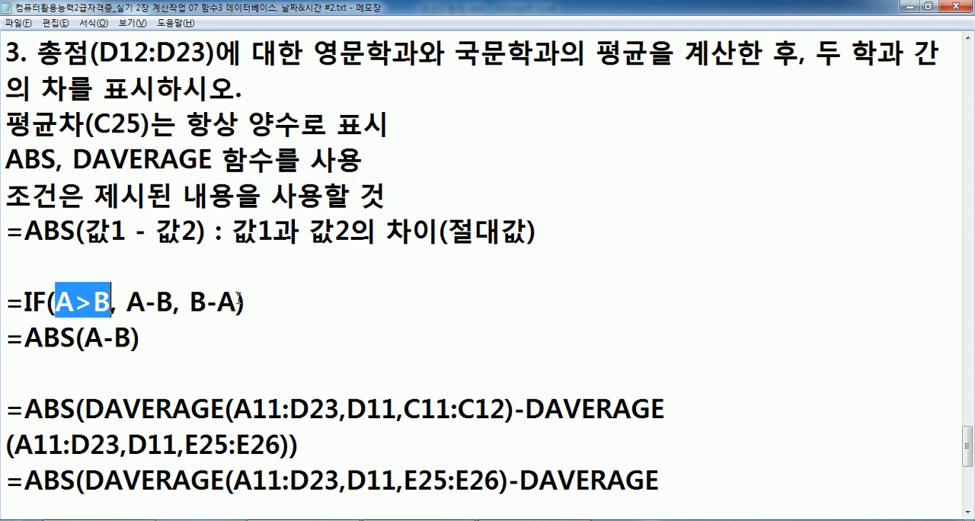
{"action": "left_click_drag", "start_coordinate": [17, 301], "coordinate": [261, 302]}
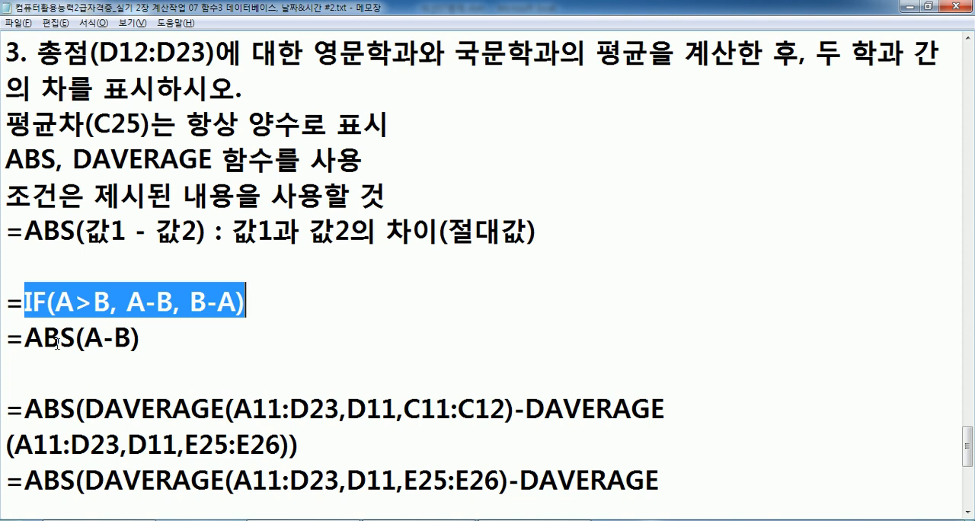
{"action": "left_click_drag", "start_coordinate": [24, 337], "coordinate": [128, 338]}
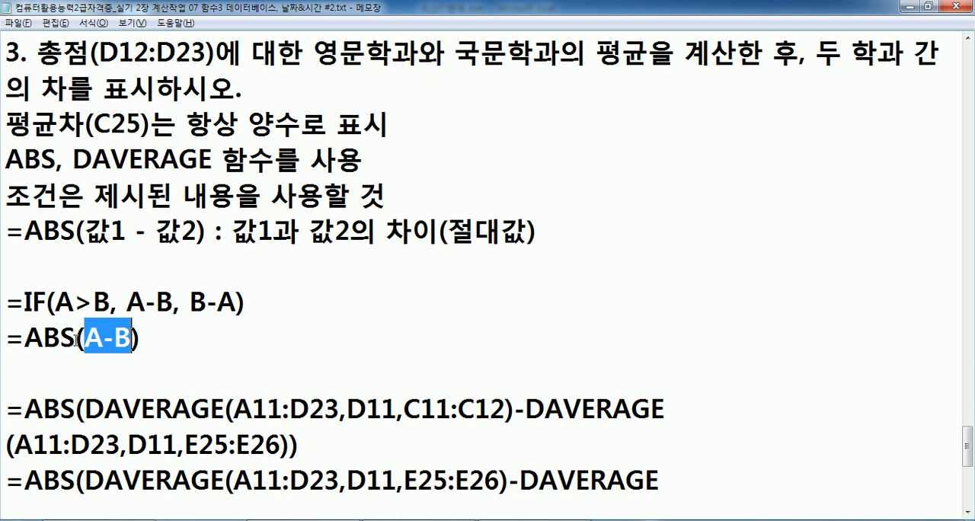
Examine how the DAVERAGE results for 영문학과 and 국문학과 fit into the A-B argument of ABS.
{"action": "left_click_drag", "start_coordinate": [73, 159], "coordinate": [210, 160]}
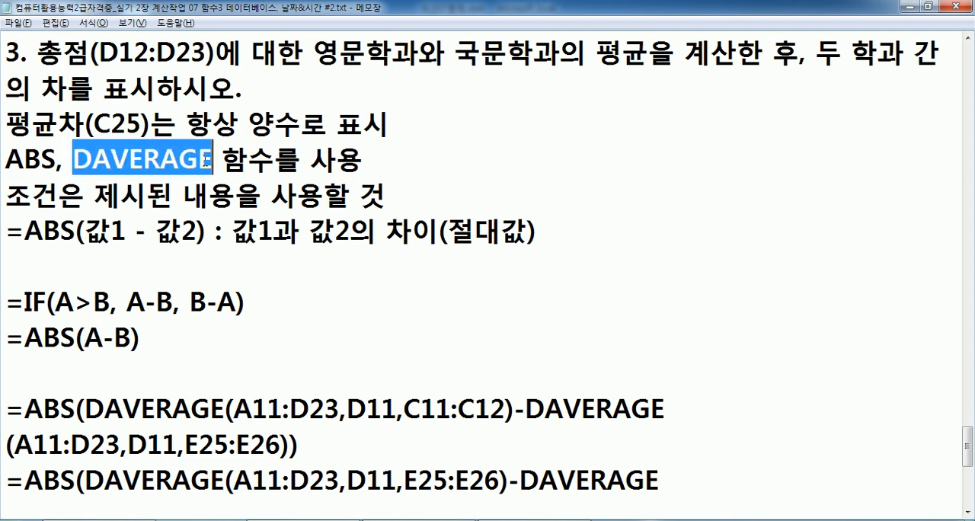
{"action": "left_click_drag", "start_coordinate": [312, 52], "coordinate": [420, 50]}
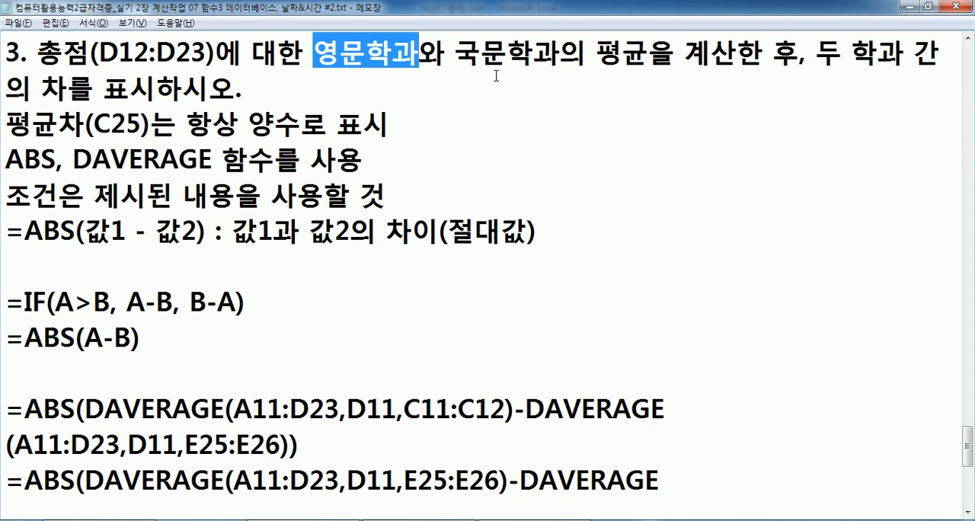
{"action": "left_click_drag", "start_coordinate": [480, 50], "coordinate": [561, 51]}
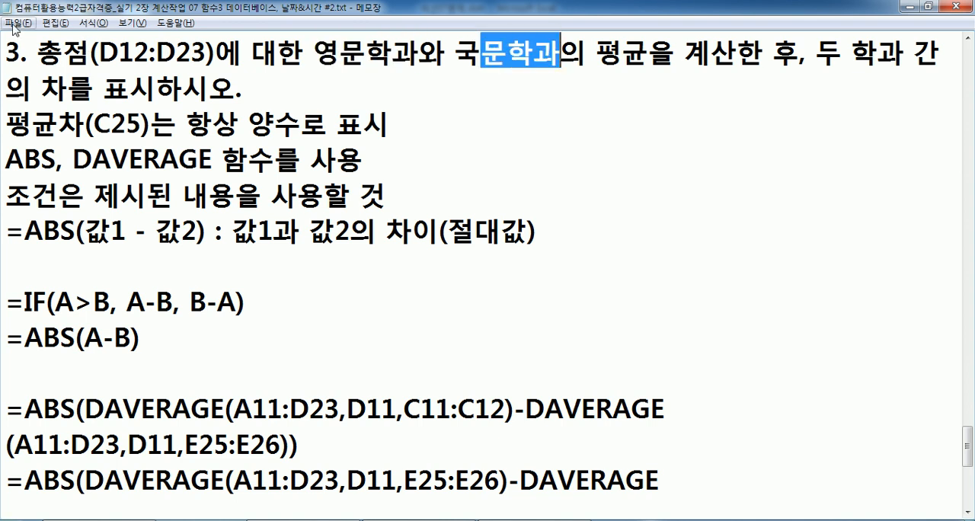
{"action": "left_click_drag", "start_coordinate": [84, 336], "coordinate": [135, 336]}
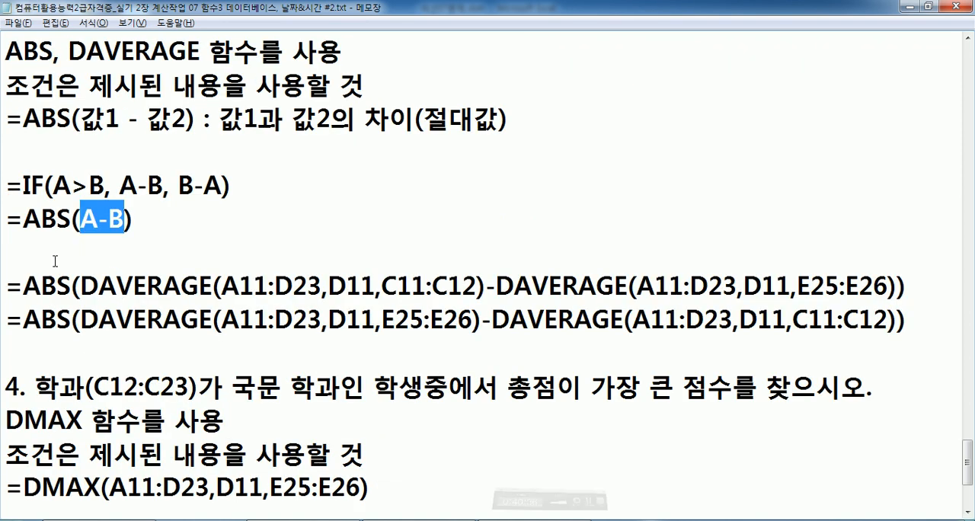
Compare the DAVERAGE criteria in Notepad's first ABS formula with Excel's 학과 ranges C11:C12 for 영문 and E25:E26 for 국문.
{"action": "left_click", "coordinate": [84, 252]}
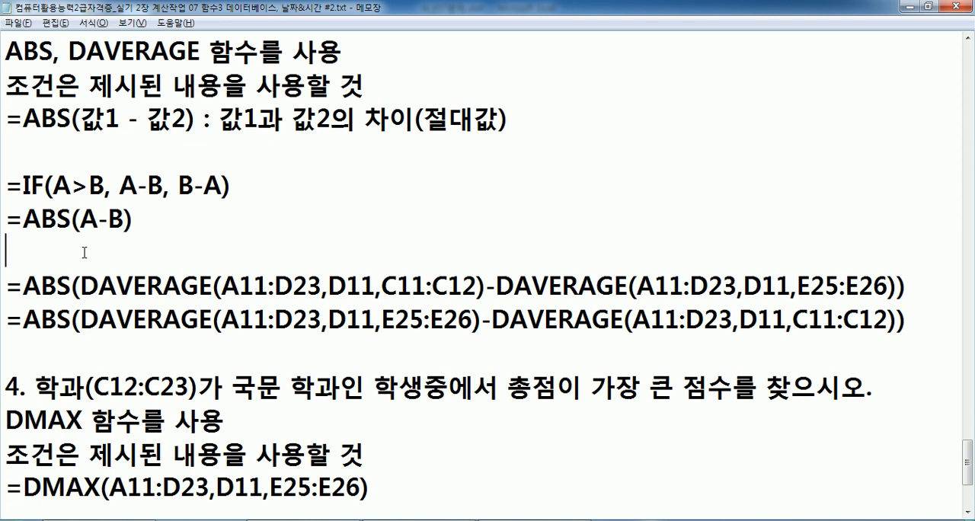
{"action": "left_click_drag", "start_coordinate": [81, 284], "coordinate": [461, 280]}
{"action": "key", "text": "alt+Tab"}
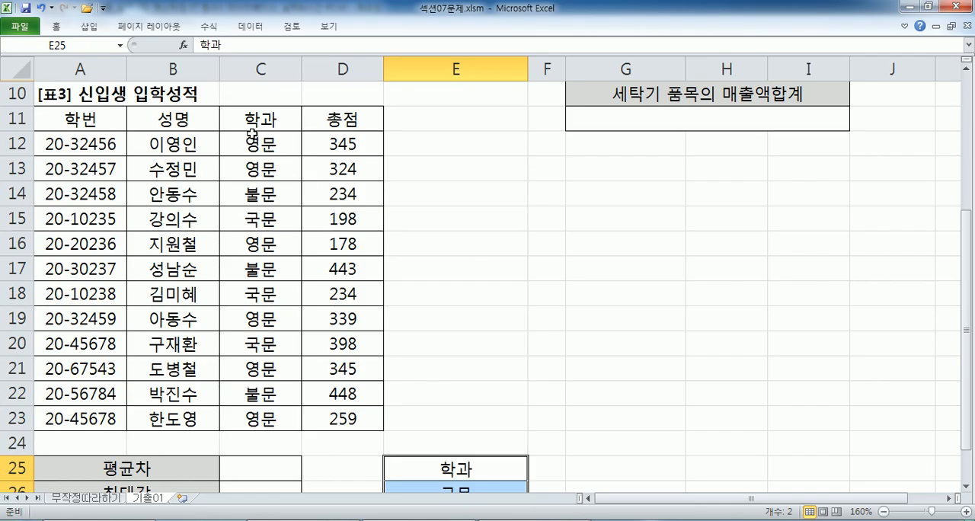
{"action": "left_click_drag", "start_coordinate": [238, 119], "coordinate": [249, 142]}
{"action": "key", "text": "alt+Tab"}
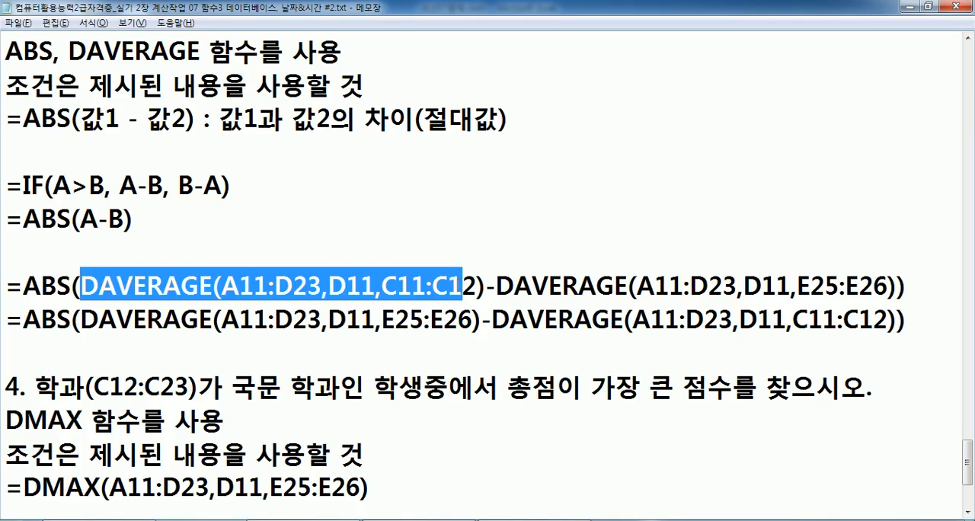
{"action": "left_click_drag", "start_coordinate": [484, 284], "coordinate": [83, 284]}
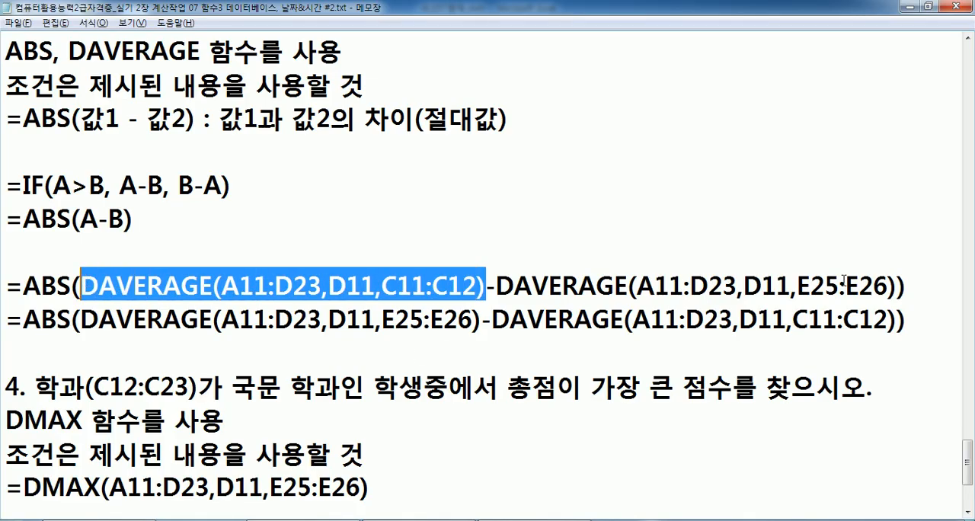
{"action": "key", "text": "alt+Tab"}
{"action": "scroll", "coordinate": [461, 454], "scroll_direction": "down", "scroll_amount": 3}
{"action": "left_click_drag", "start_coordinate": [435, 252], "coordinate": [436, 269]}
{"action": "key", "text": "alt+Tab"}
{"action": "left_click_drag", "start_coordinate": [637, 286], "coordinate": [875, 286]}
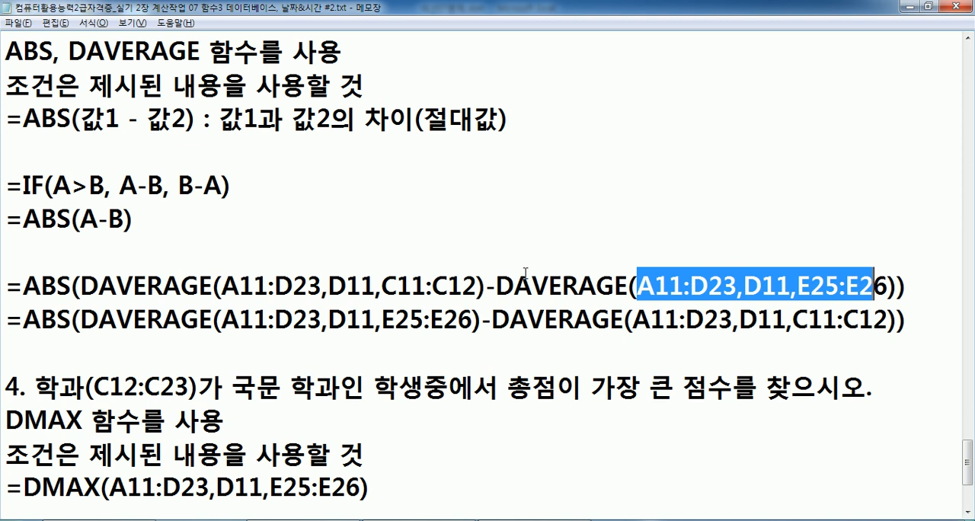
Examine the subtraction inside the first ABS formula and compare it with the second formula's swapped DAVERAGE order.
{"action": "left_click_drag", "start_coordinate": [484, 287], "coordinate": [496, 288]}
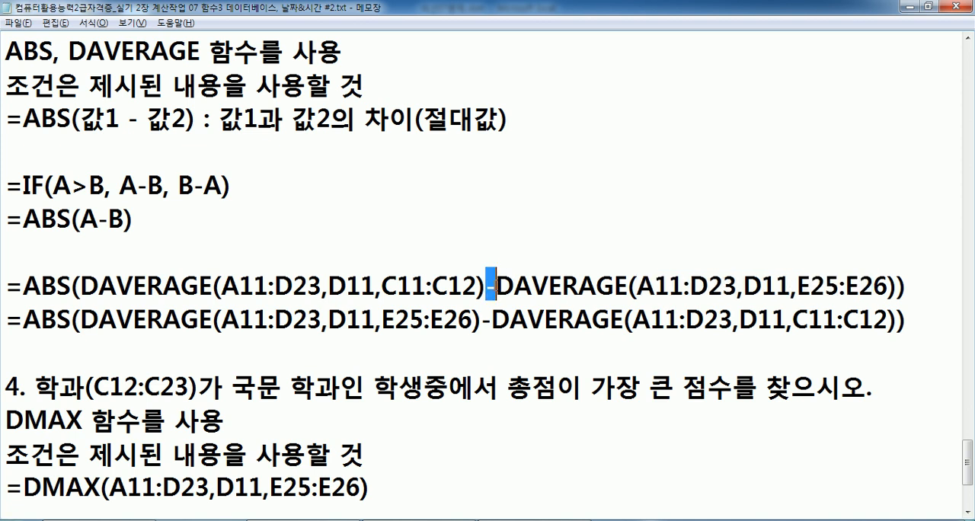
{"action": "left_click_drag", "start_coordinate": [239, 286], "coordinate": [329, 287]}
{"action": "left_click_drag", "start_coordinate": [532, 287], "coordinate": [617, 286]}
{"action": "left_click", "coordinate": [321, 286]}
{"action": "left_click_drag", "start_coordinate": [76, 287], "coordinate": [28, 287]}
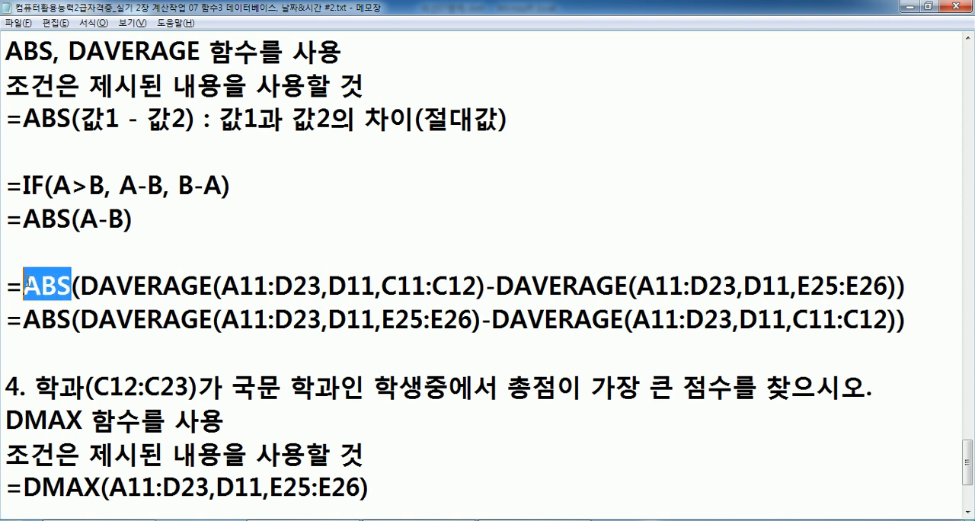
{"action": "left_click_drag", "start_coordinate": [80, 316], "coordinate": [424, 319]}
{"action": "key", "text": "alt+Tab"}
{"action": "key", "text": "alt+Tab"}
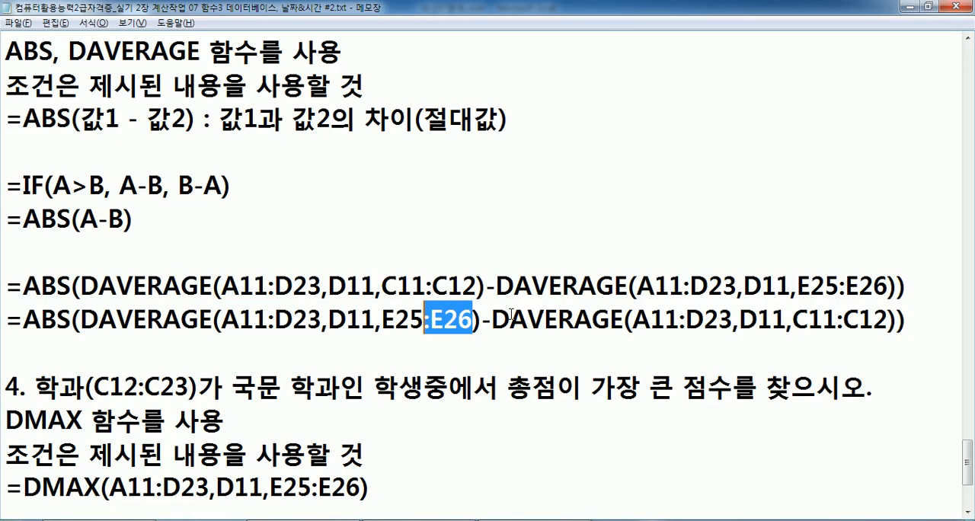
{"action": "left_click_drag", "start_coordinate": [510, 318], "coordinate": [687, 318]}
{"action": "left_click", "coordinate": [493, 311]}
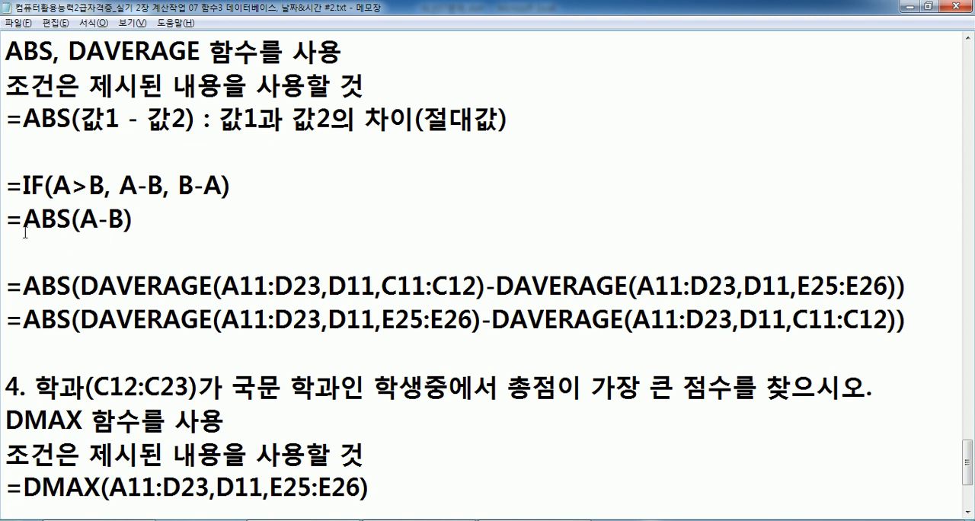
Add the line =ABS(B-A) directly below =ABS(A-B) in the Notepad notes.
{"action": "left_click_drag", "start_coordinate": [8, 220], "coordinate": [5, 237]}
{"action": "key", "text": "ctrl+c"}
{"action": "key", "text": "ctrl+v"}
{"action": "key", "text": "ctrl+v"}
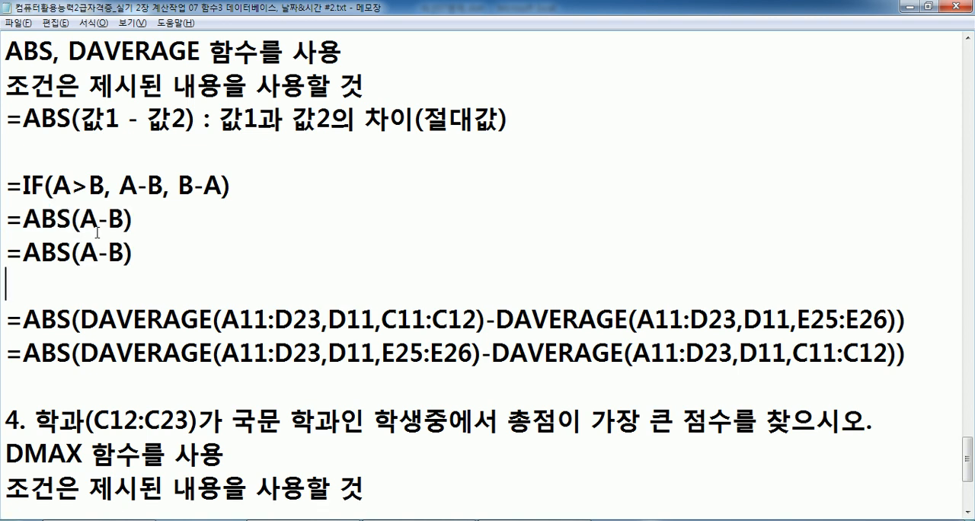
{"action": "left_click_drag", "start_coordinate": [80, 252], "coordinate": [124, 251]}
{"action": "type", "text": "ㅠ"}
{"action": "key", "text": "BackSpace"}
{"action": "type", "text": "B-A"}
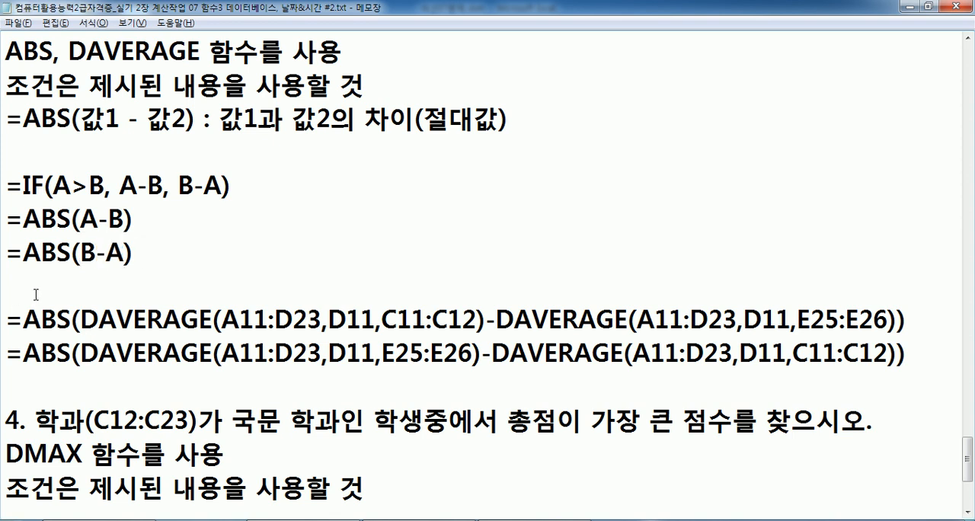
Reread problem 3's wording about the 영문학과 and 국문학과 averages and compare its order with the ABS formulas.
{"action": "scroll", "coordinate": [44, 279], "scroll_direction": "up", "scroll_amount": 2}
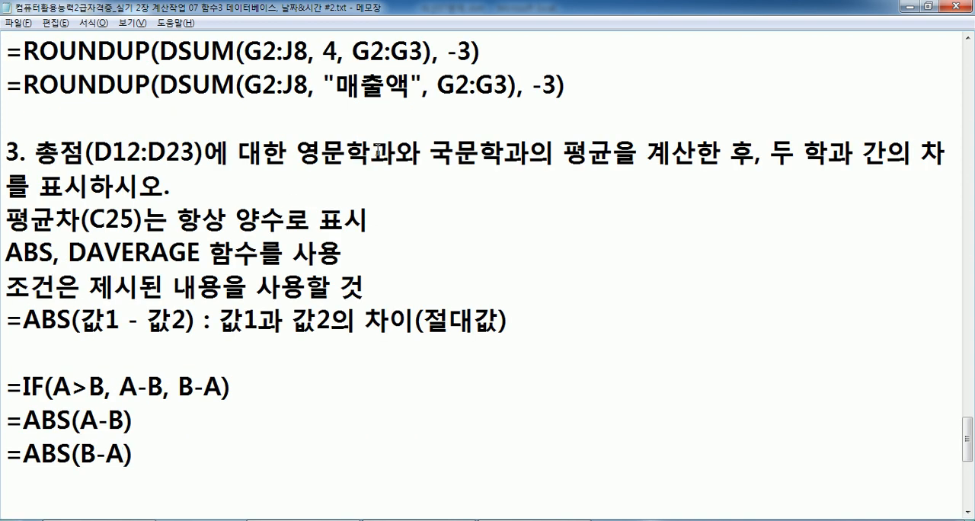
{"action": "left_click_drag", "start_coordinate": [296, 152], "coordinate": [699, 150]}
{"action": "left_click", "coordinate": [411, 166]}
{"action": "left_click_drag", "start_coordinate": [303, 150], "coordinate": [396, 152]}
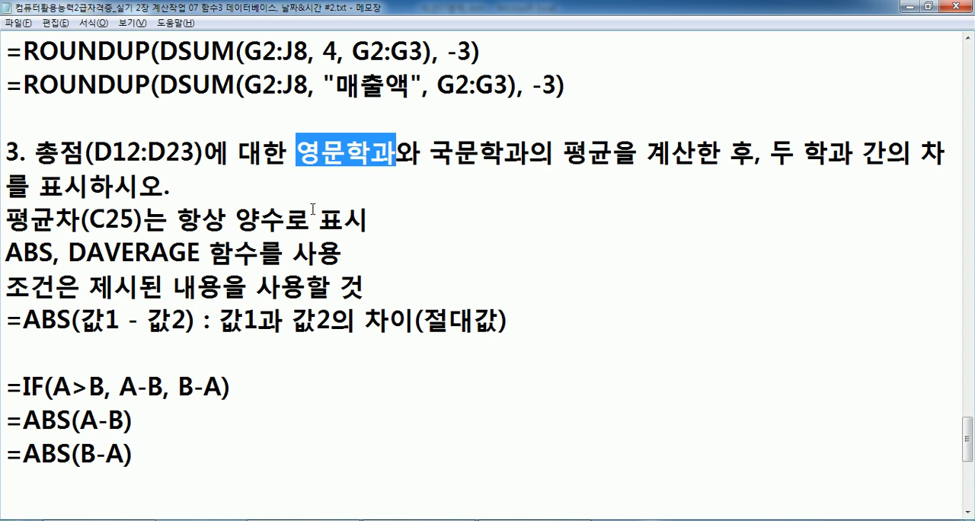
{"action": "scroll", "coordinate": [305, 217], "scroll_direction": "down", "scroll_amount": 1}
{"action": "left_click", "coordinate": [184, 250]}
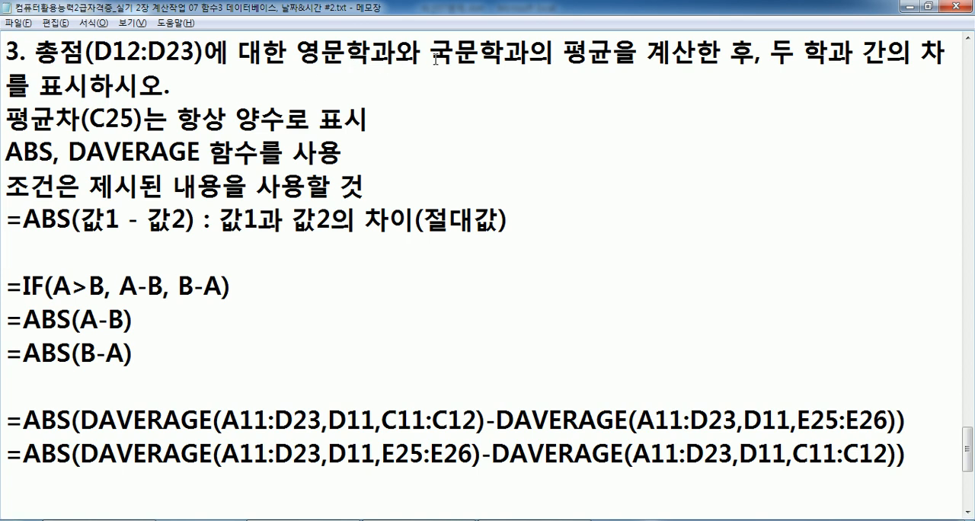
Switch to Excel and start a DAVERAGE formula in E13 with A11:D23 as its database range.
{"action": "key", "text": "alt+Tab"}
{"action": "scroll", "coordinate": [450, 187], "scroll_direction": "up", "scroll_amount": 3}
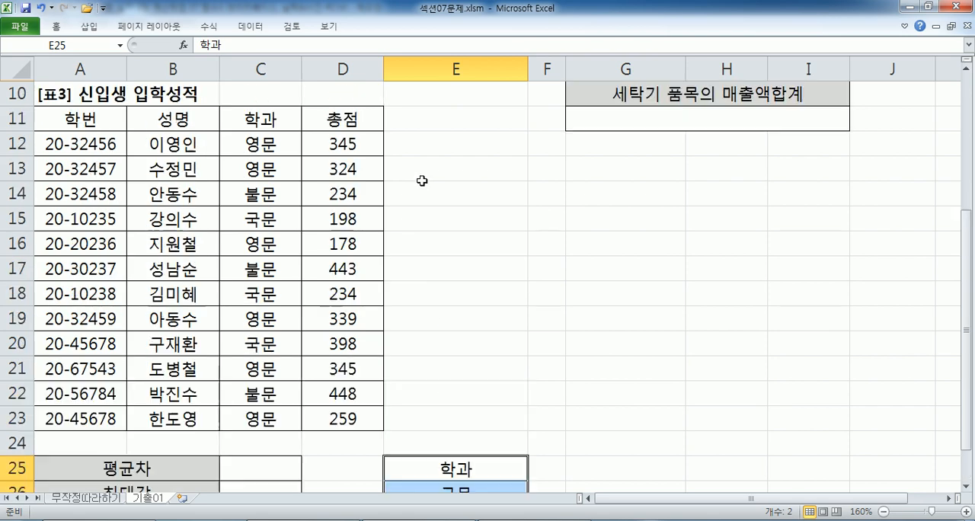
{"action": "left_click", "coordinate": [461, 160]}
{"action": "type", "text": "=DAV"}
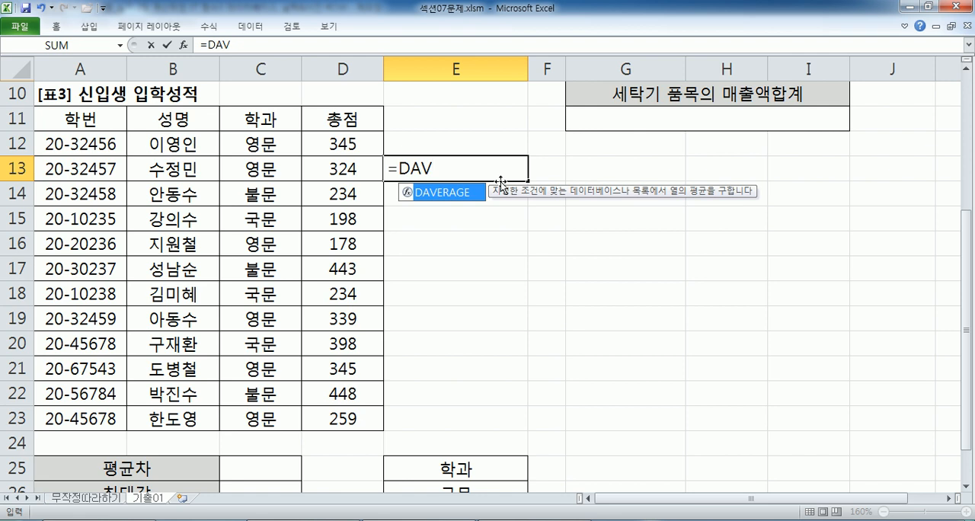
{"action": "key", "text": "Tab"}
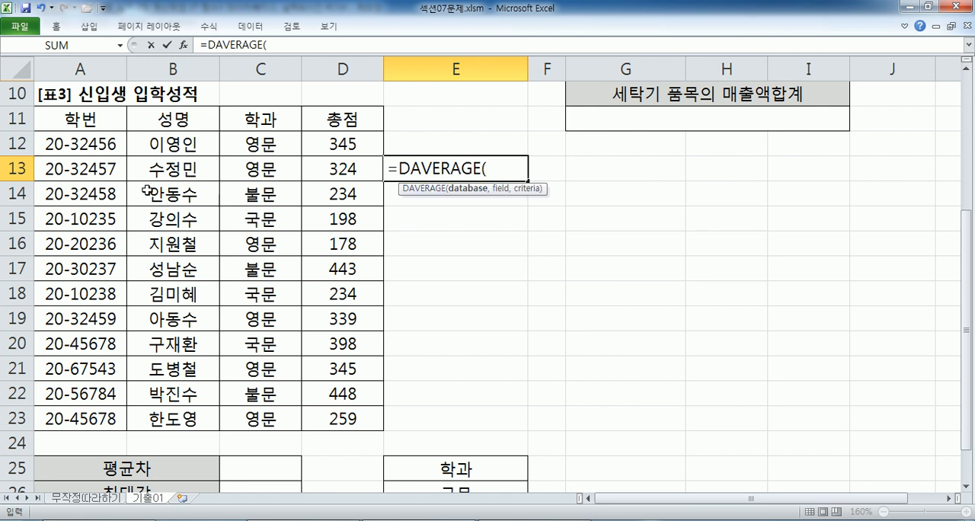
{"action": "left_click_drag", "start_coordinate": [248, 119], "coordinate": [334, 417]}
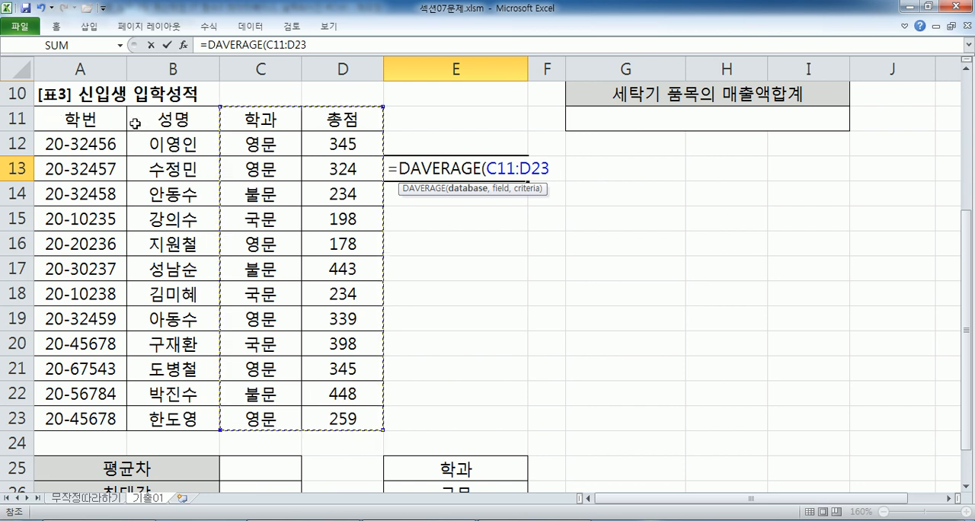
{"action": "left_click_drag", "start_coordinate": [96, 122], "coordinate": [318, 419]}
{"action": "left_click_drag", "start_coordinate": [246, 121], "coordinate": [334, 419]}
{"action": "left_click_drag", "start_coordinate": [80, 120], "coordinate": [335, 424]}
{"action": "type", "text": ","}
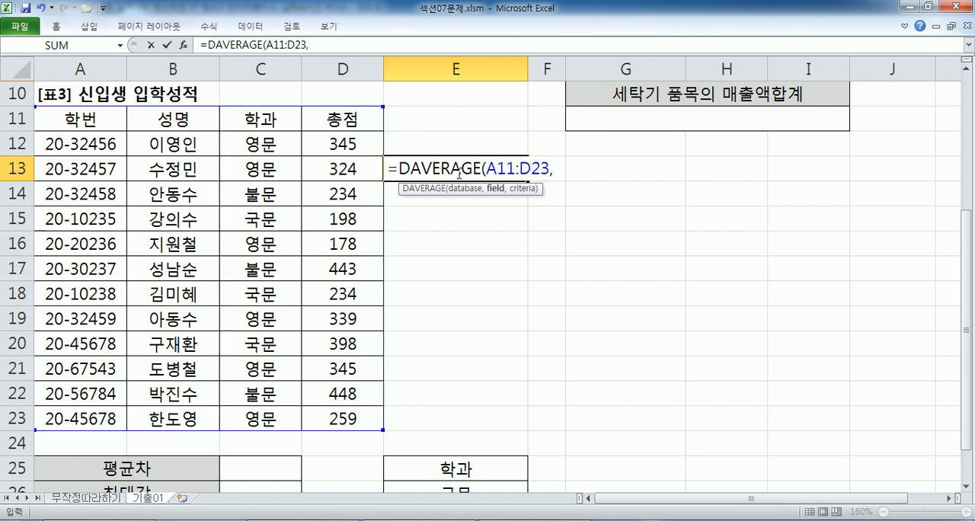
Complete E13's DAVERAGE formula with field D11 and the 영문 criteria range C11:C12.
{"action": "left_click", "coordinate": [361, 118]}
{"action": "type", "text": ","}
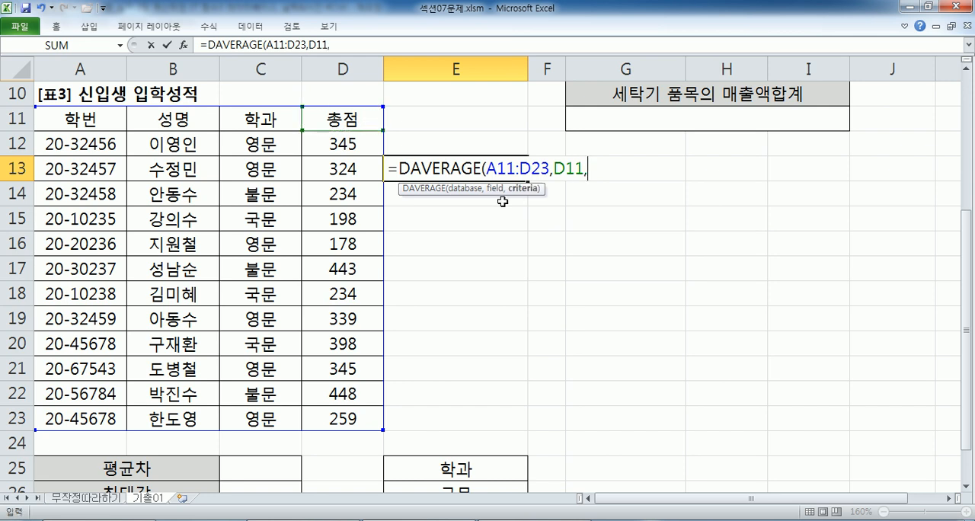
{"action": "left_click_drag", "start_coordinate": [250, 121], "coordinate": [249, 138]}
{"action": "scroll", "coordinate": [475, 225], "scroll_direction": "down", "scroll_amount": 2}
{"action": "left_click", "coordinate": [451, 314]}
{"action": "left_click_drag", "start_coordinate": [451, 314], "coordinate": [442, 333]}
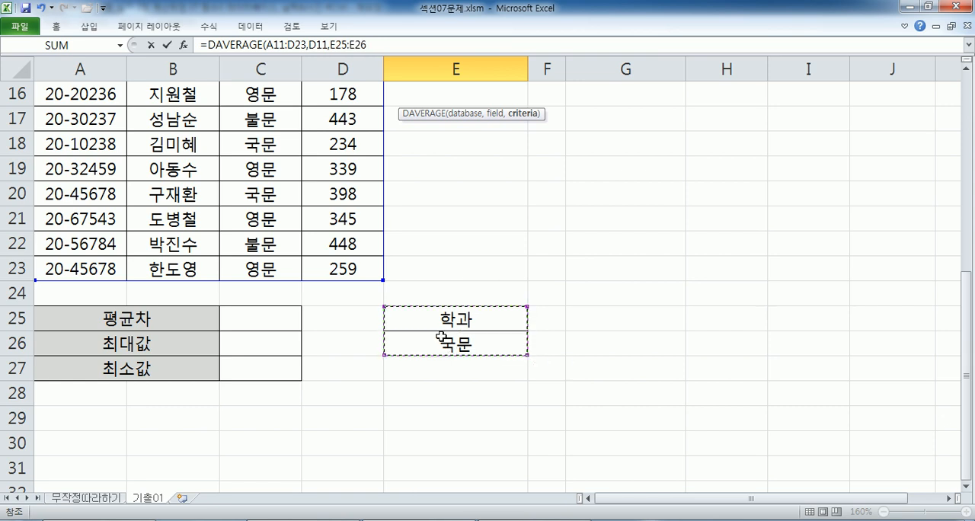
{"action": "scroll", "coordinate": [272, 216], "scroll_direction": "up", "scroll_amount": 3}
{"action": "left_click_drag", "start_coordinate": [270, 193], "coordinate": [271, 217]}
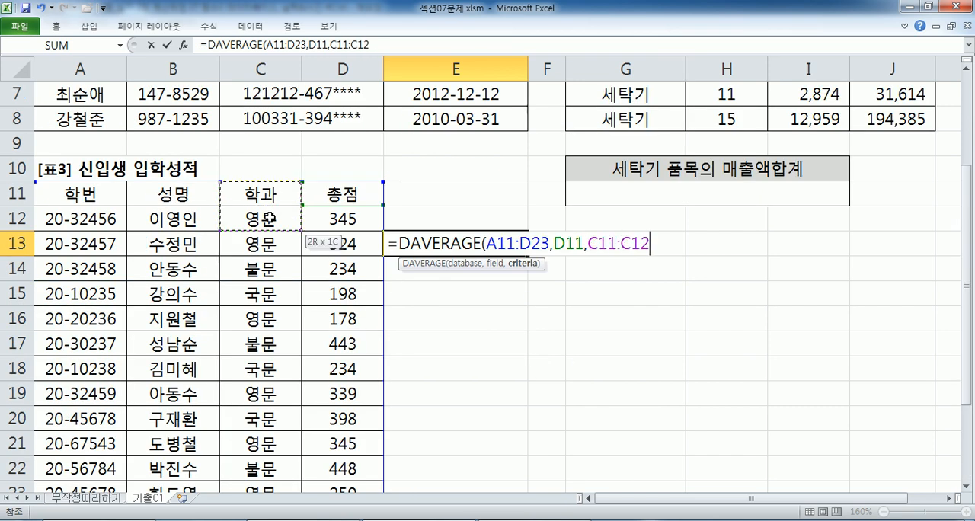
{"action": "key", "text": "Return"}
Extend the E13 formula by subtracting DAVERAGE(A11:D23,D11,E25:E26) and review the completed formula.
{"action": "left_click", "coordinate": [471, 243]}
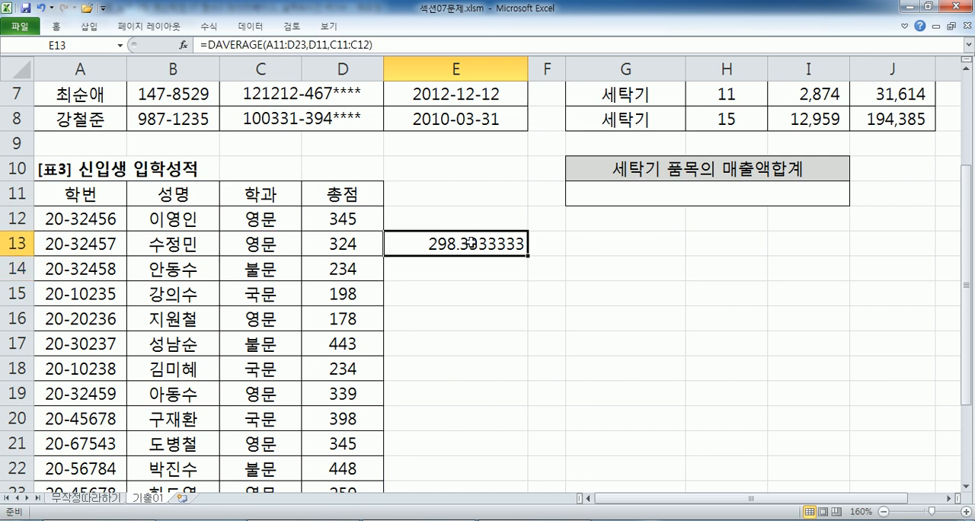
{"action": "key", "text": "F2"}
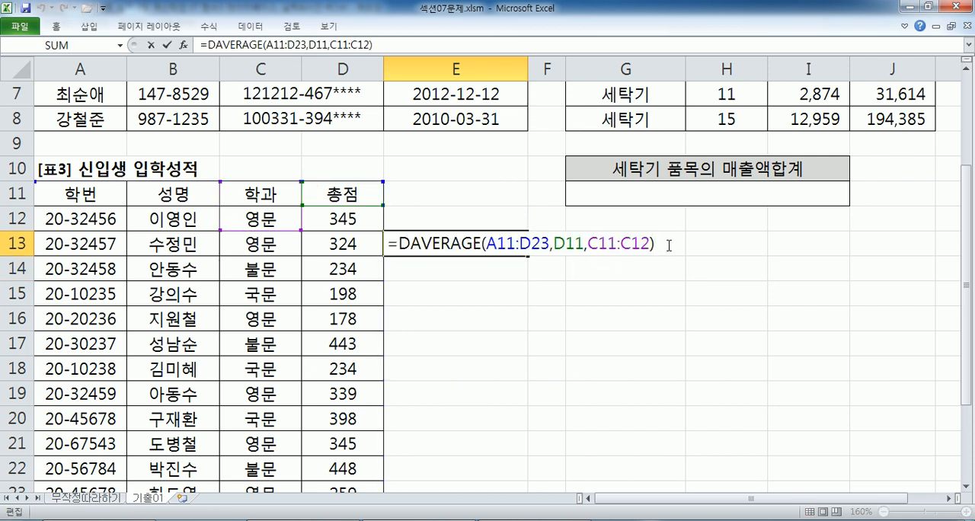
{"action": "type", "text": "-DAVE"}
{"action": "key", "text": "Tab"}
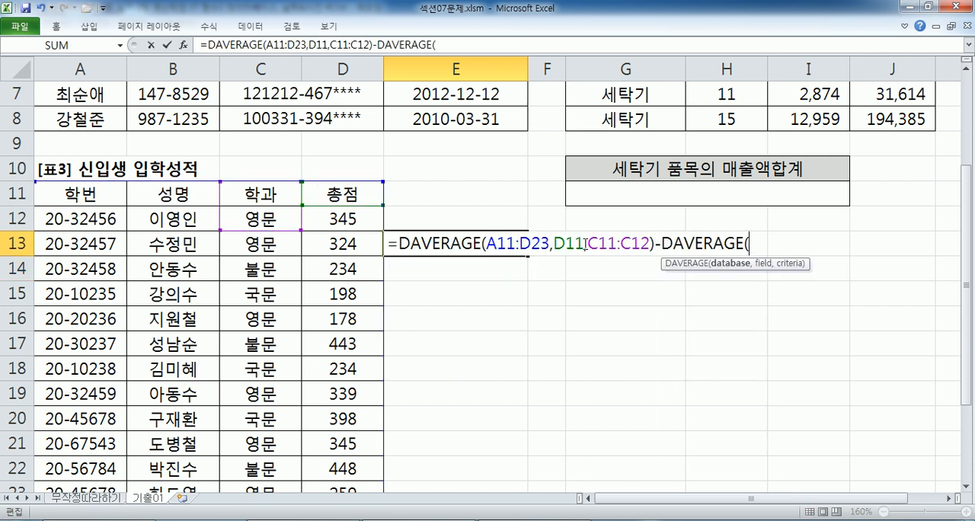
{"action": "left_click_drag", "start_coordinate": [79, 198], "coordinate": [356, 444]}
{"action": "type", "text": ","}
{"action": "left_click", "coordinate": [339, 145]}
{"action": "type", "text": ","}
{"action": "scroll", "coordinate": [455, 282], "scroll_direction": "down", "scroll_amount": 2}
{"action": "left_click_drag", "start_coordinate": [476, 345], "coordinate": [529, 375]}
{"action": "key", "text": "Return"}
{"action": "left_click", "coordinate": [447, 315]}
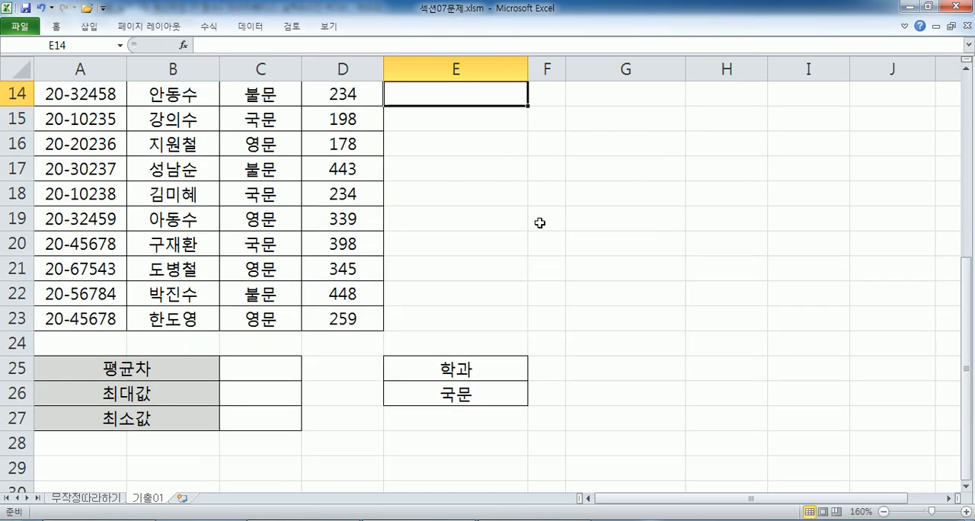
{"action": "scroll", "coordinate": [535, 224], "scroll_direction": "up", "scroll_amount": 2}
{"action": "double_click", "coordinate": [488, 221]}
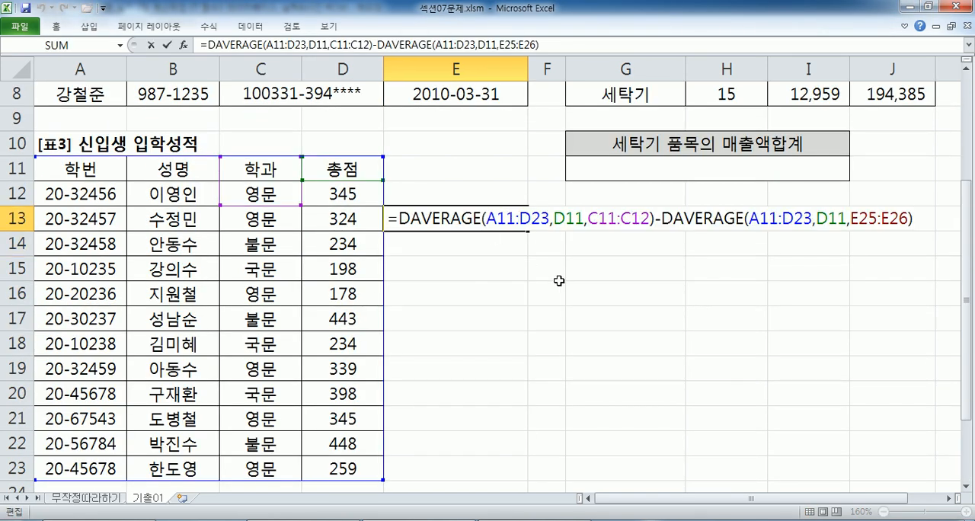
{"action": "key", "text": "Escape"}
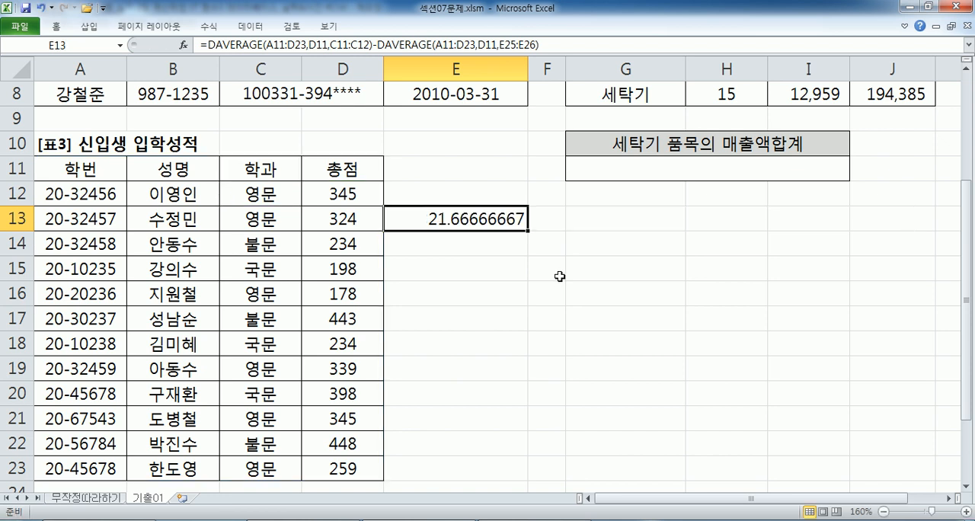
Reverse the subtraction in E13 to =DAVERAGE(A11:D23,D11,E25:E26)-DAVERAGE(A11:D23,D11,C11:C12).
{"action": "double_click", "coordinate": [524, 219]}
{"action": "left_click_drag", "start_coordinate": [399, 219], "coordinate": [658, 227]}
{"action": "key", "text": "Delete"}
{"action": "key", "text": "Delete"}
{"action": "left_click", "coordinate": [661, 228]}
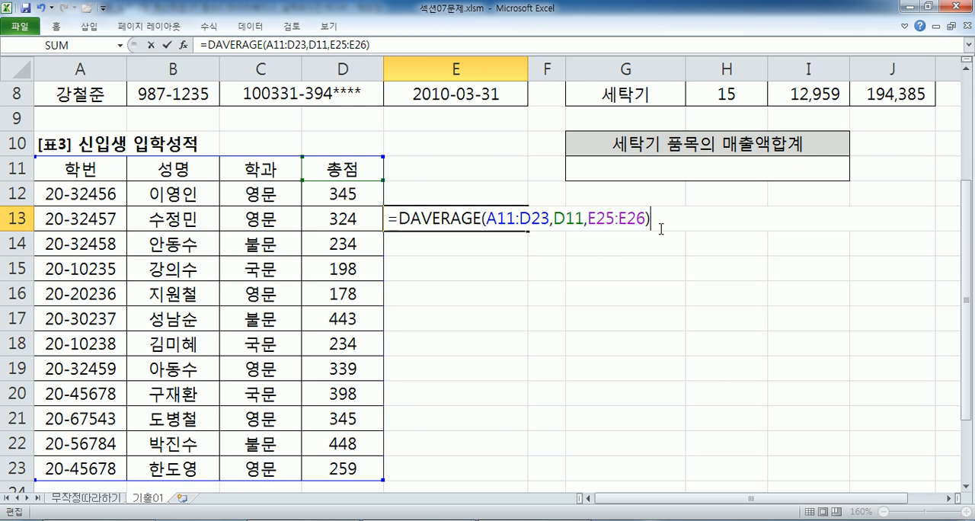
{"action": "key", "text": "ctrl+v"}
{"action": "key", "text": "Return"}
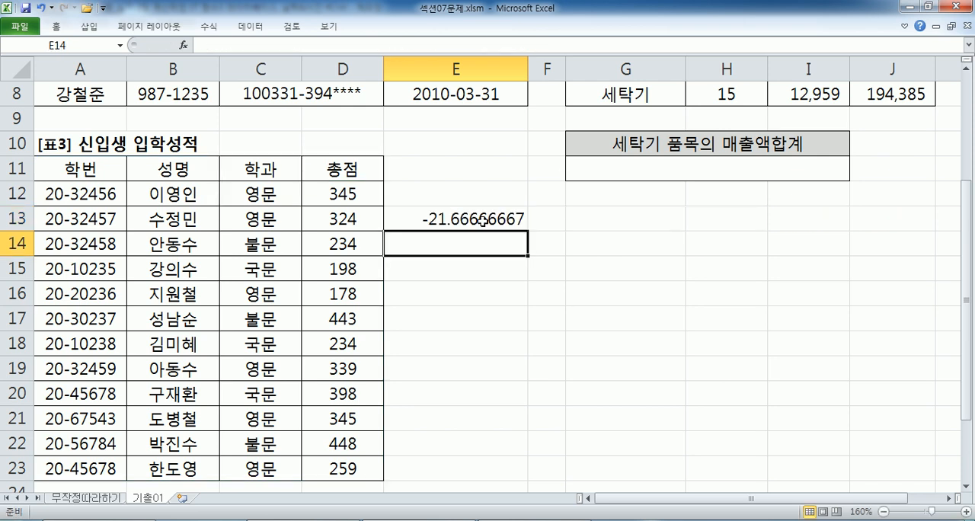
Wrap E13's whole DAVERAGE subtraction in ABS and reopen the cell to review the formula.
{"action": "left_click", "coordinate": [456, 222]}
{"action": "double_click", "coordinate": [416, 219]}
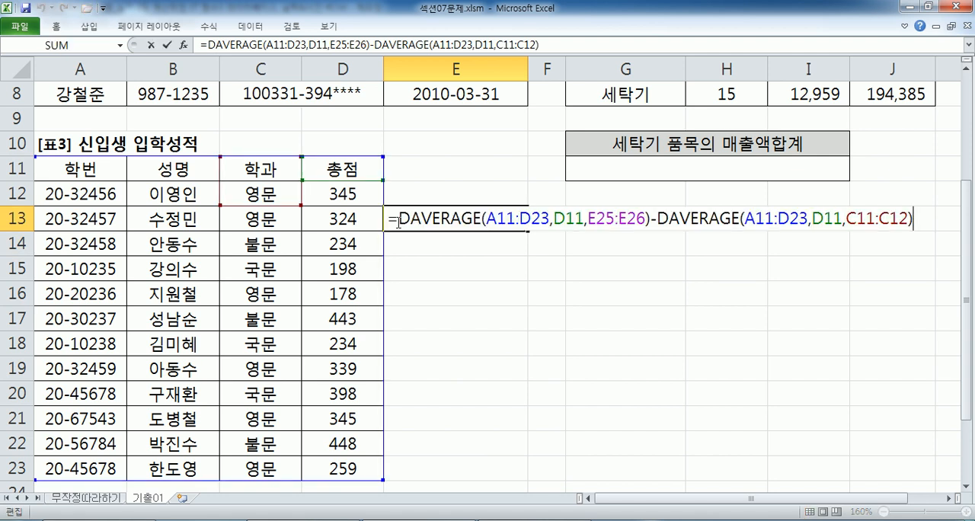
{"action": "type", "text": "|"}
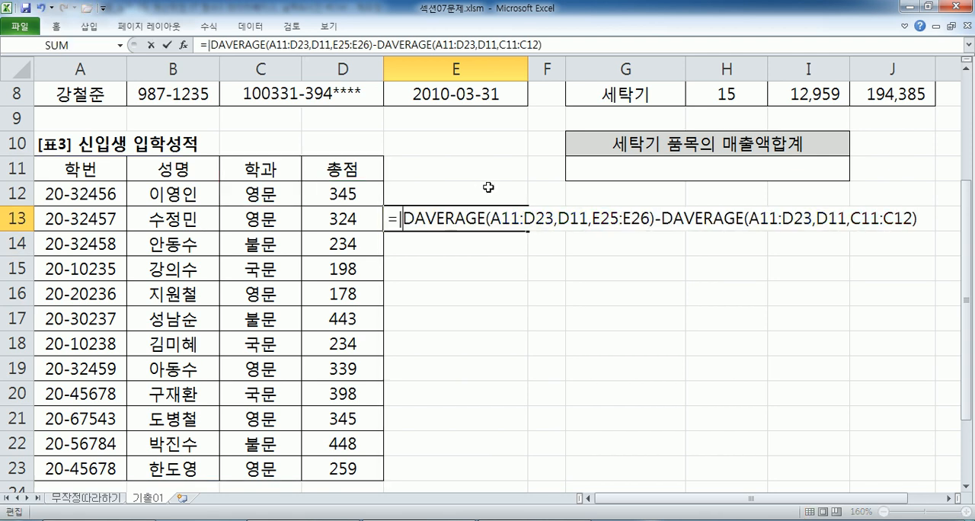
{"action": "key", "text": "BackSpace"}
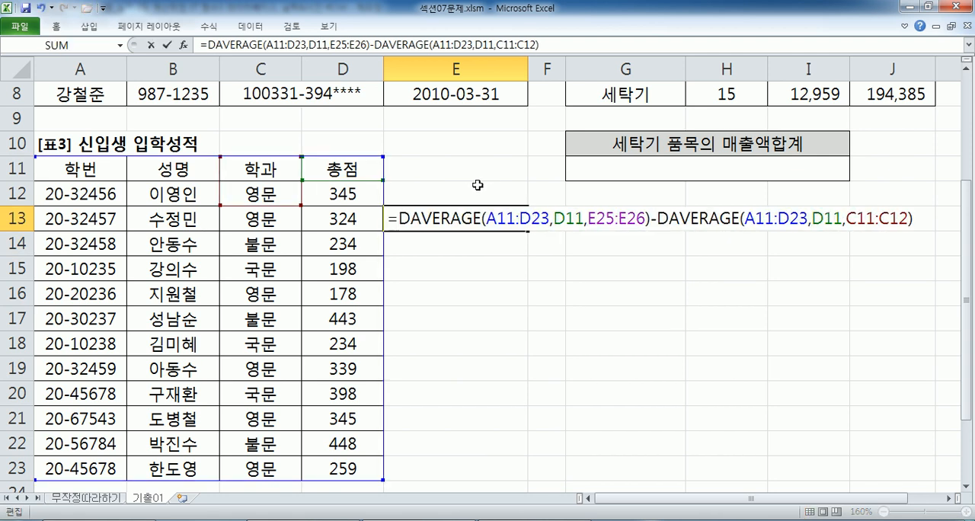
{"action": "type", "text": "ABS"}
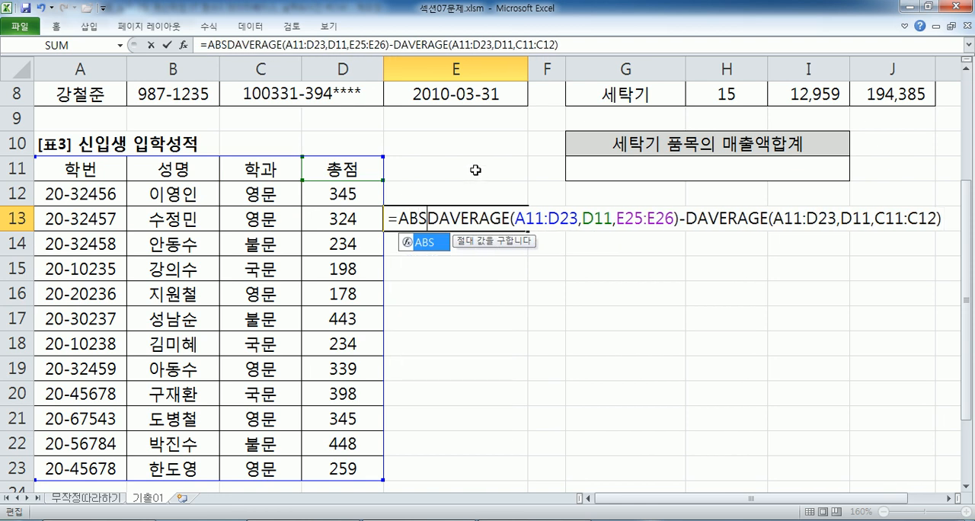
{"action": "type", "text": "("}
{"action": "key", "text": "Return"}
{"action": "key", "text": "Return"}
{"action": "left_click", "coordinate": [453, 218]}
{"action": "key", "text": "F2"}
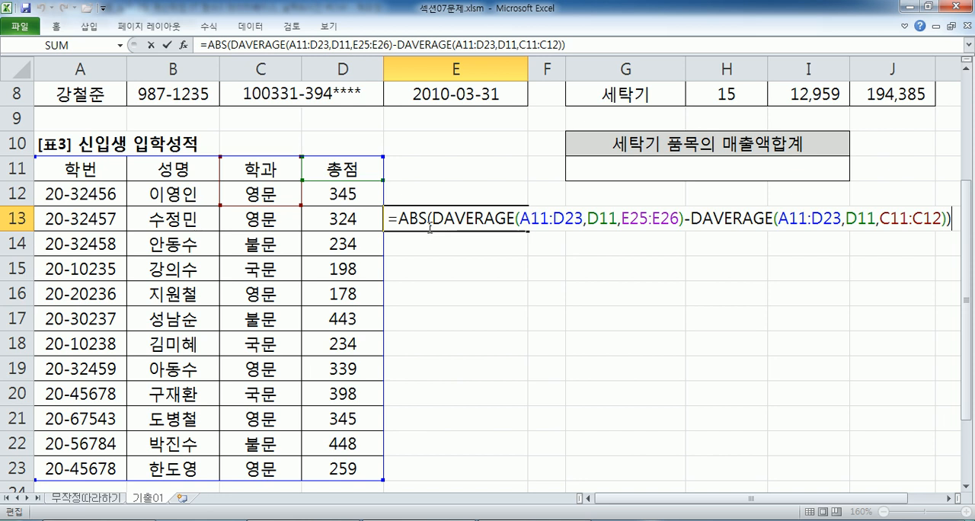
Switch to the Notepad notes and review problem 3's two ABS and DAVERAGE answer formulas.
{"action": "key", "text": "alt+Tab"}
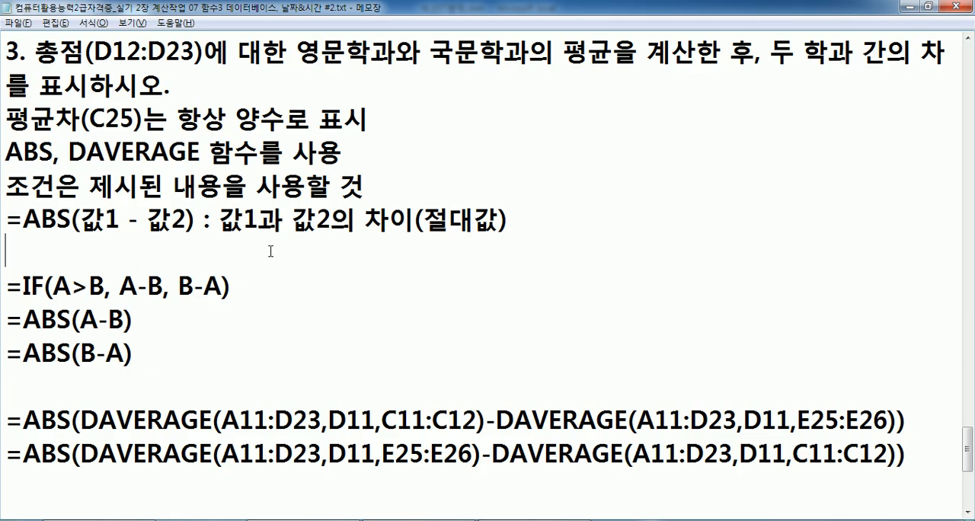
{"action": "scroll", "coordinate": [49, 415], "scroll_direction": "down", "scroll_amount": 1}
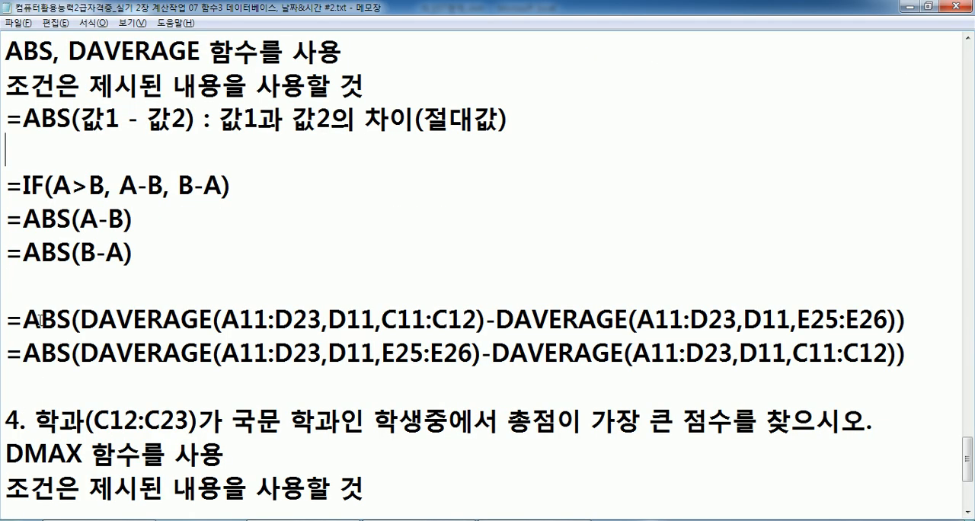
{"action": "left_click", "coordinate": [255, 323]}
{"action": "left_click", "coordinate": [135, 296]}
{"action": "scroll", "coordinate": [134, 296], "scroll_direction": "down", "scroll_amount": 3}
{"action": "left_click", "coordinate": [126, 304]}
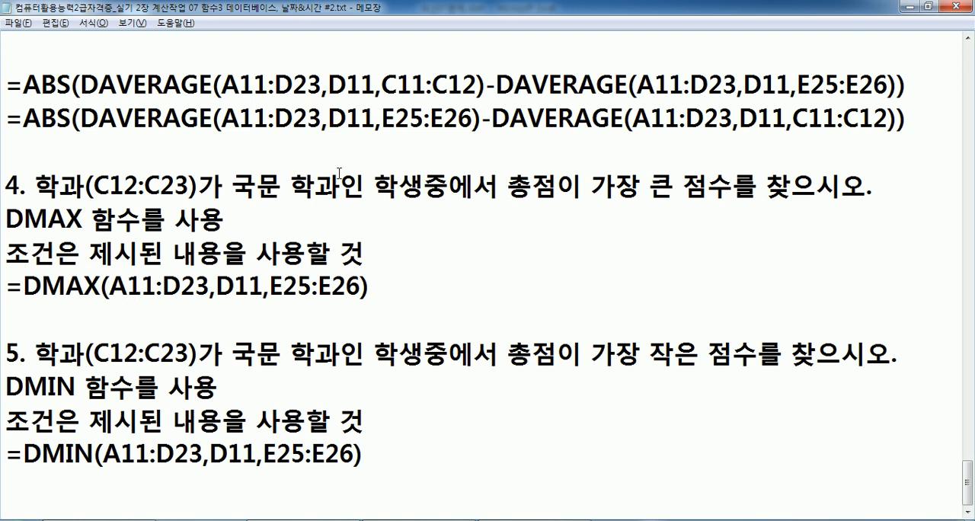
Examine the requirements of problems 4 and 5, highlighting the largest score with DMAX and the smallest score with DMIN.
{"action": "left_click_drag", "start_coordinate": [640, 188], "coordinate": [709, 188]}
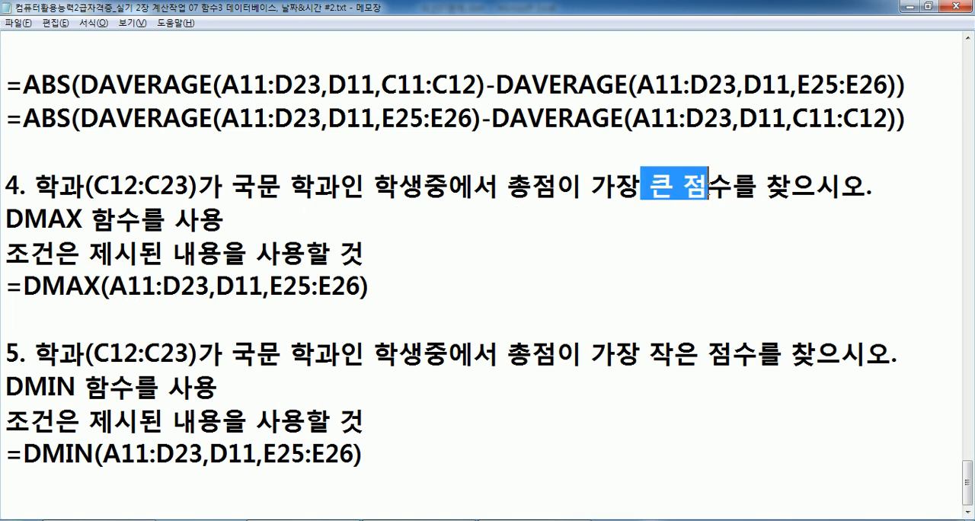
{"action": "left_click_drag", "start_coordinate": [6, 219], "coordinate": [91, 219]}
{"action": "left_click_drag", "start_coordinate": [648, 354], "coordinate": [732, 354]}
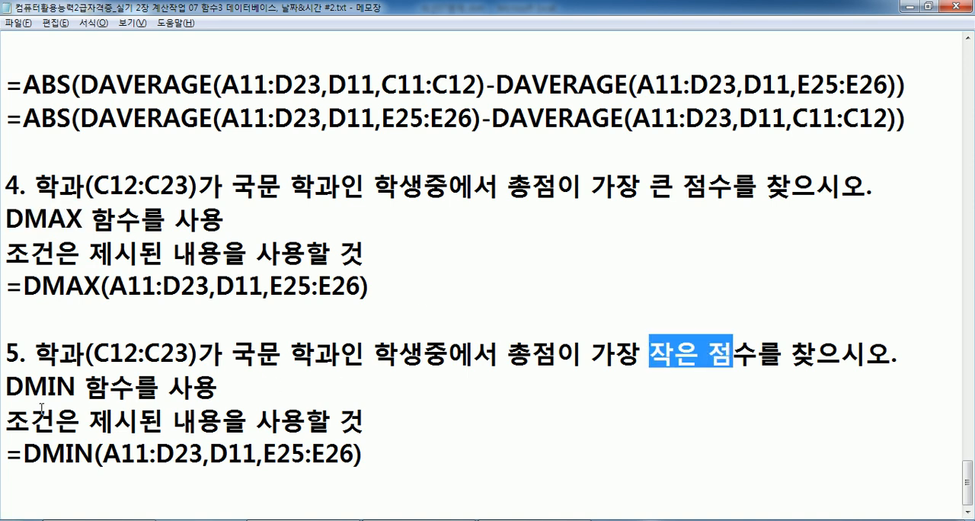
{"action": "left_click", "coordinate": [23, 386]}
{"action": "left_click_drag", "start_coordinate": [23, 385], "coordinate": [74, 385]}
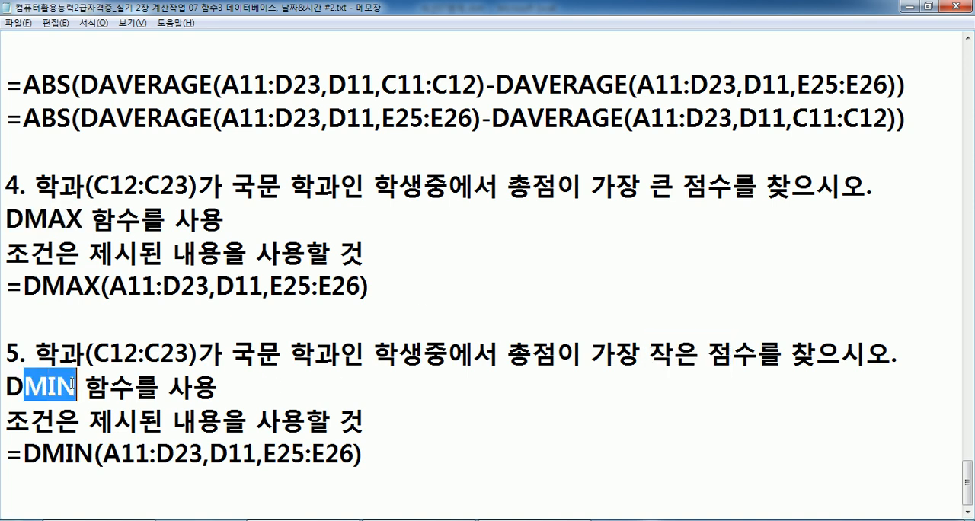
{"action": "left_click", "coordinate": [156, 446]}
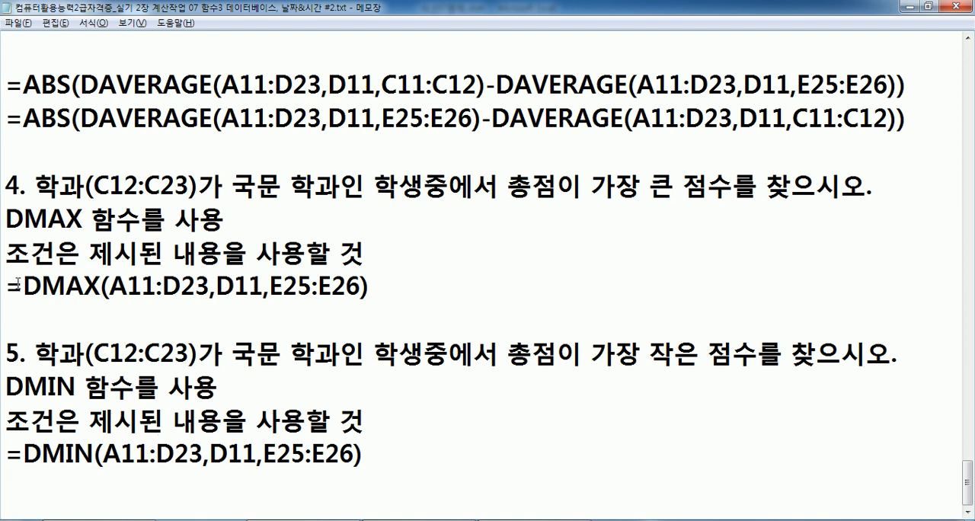
Compare problem 4's DMAX answer formula with problem 5's DMIN formula in the notes and return to the Excel workbook.
{"action": "left_click_drag", "start_coordinate": [41, 285], "coordinate": [99, 286]}
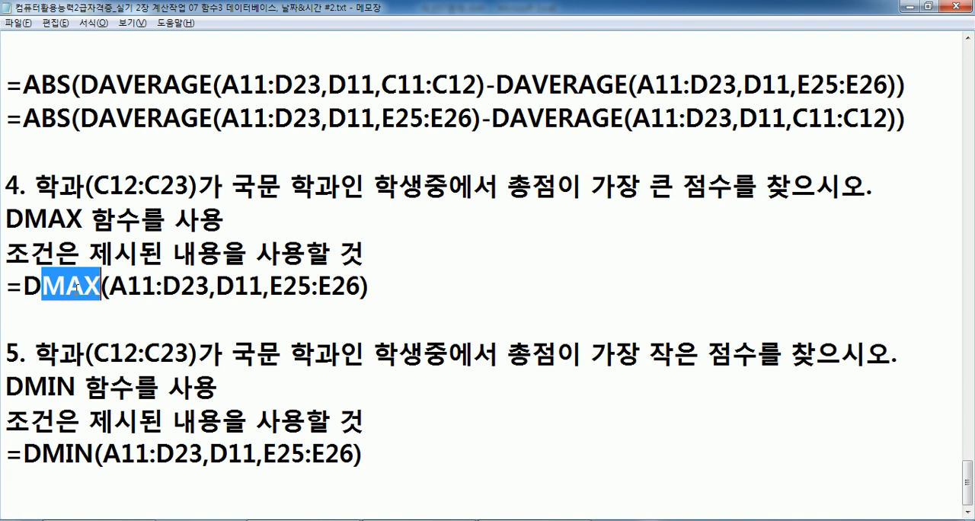
{"action": "left_click", "coordinate": [36, 491]}
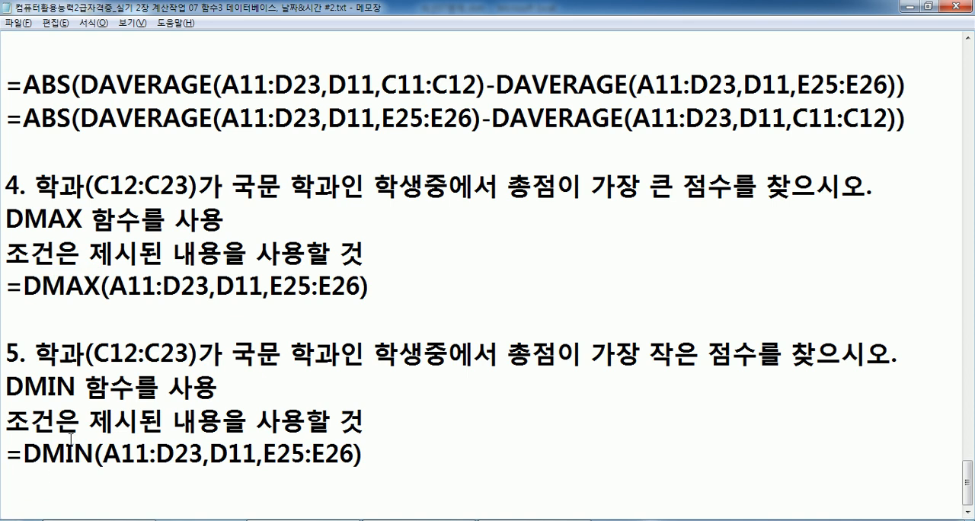
{"action": "left_click", "coordinate": [958, 6]}
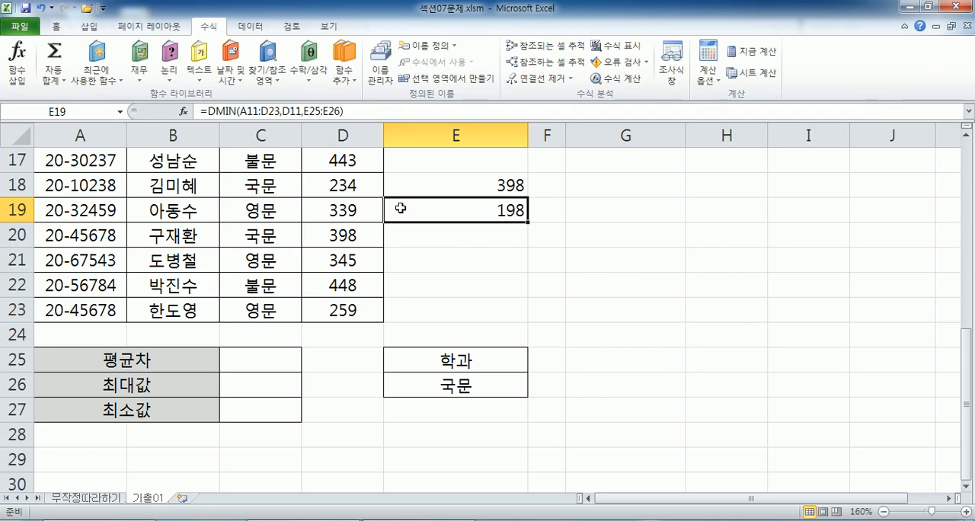